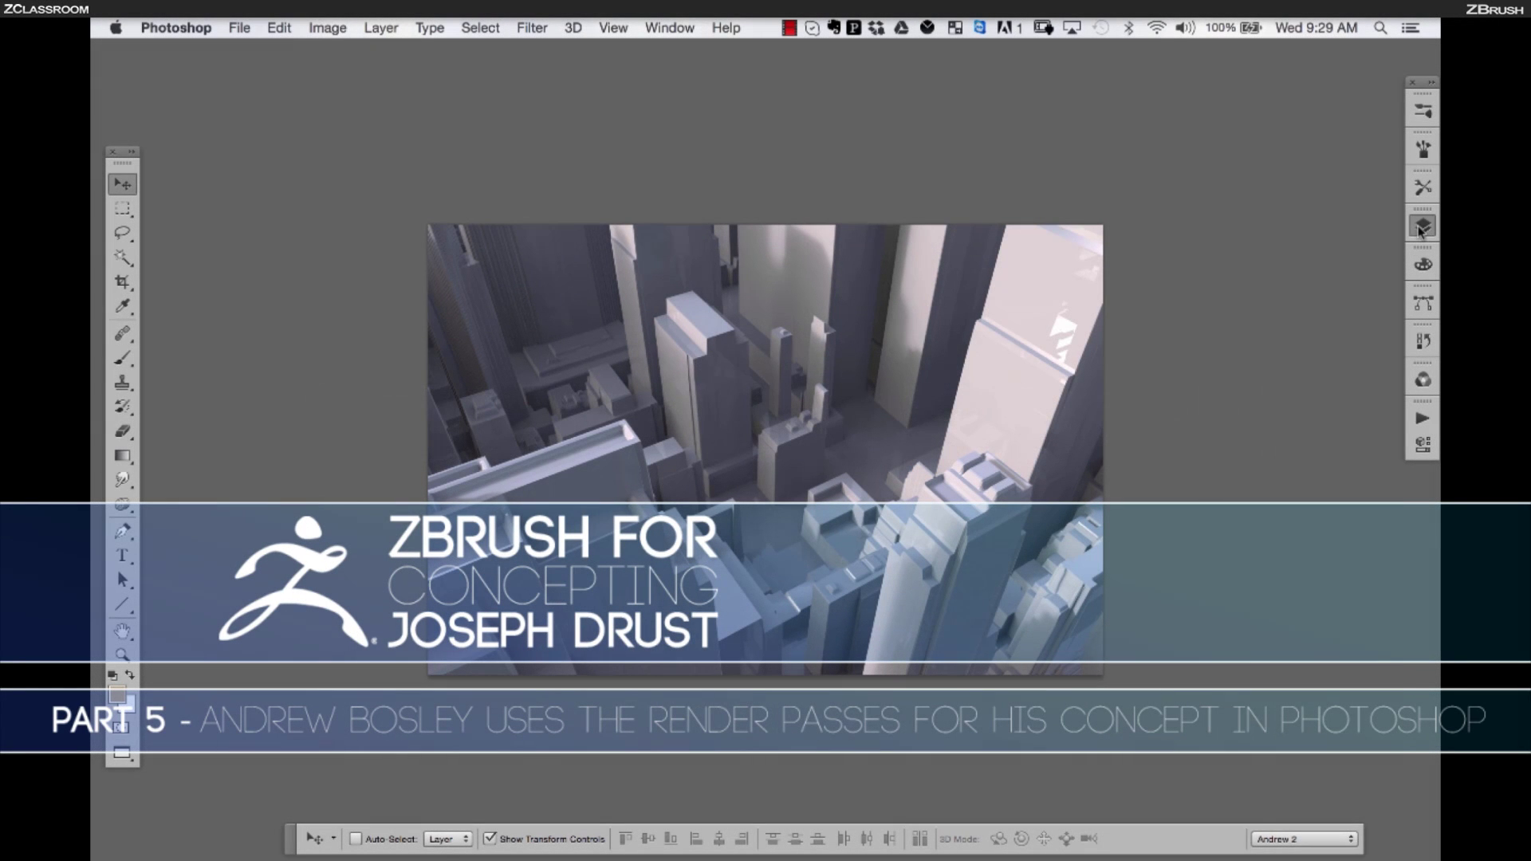
Compare the lighting renders by toggling the visibility of Layer 2, Layer 3 and Layer 1
click(1423, 227)
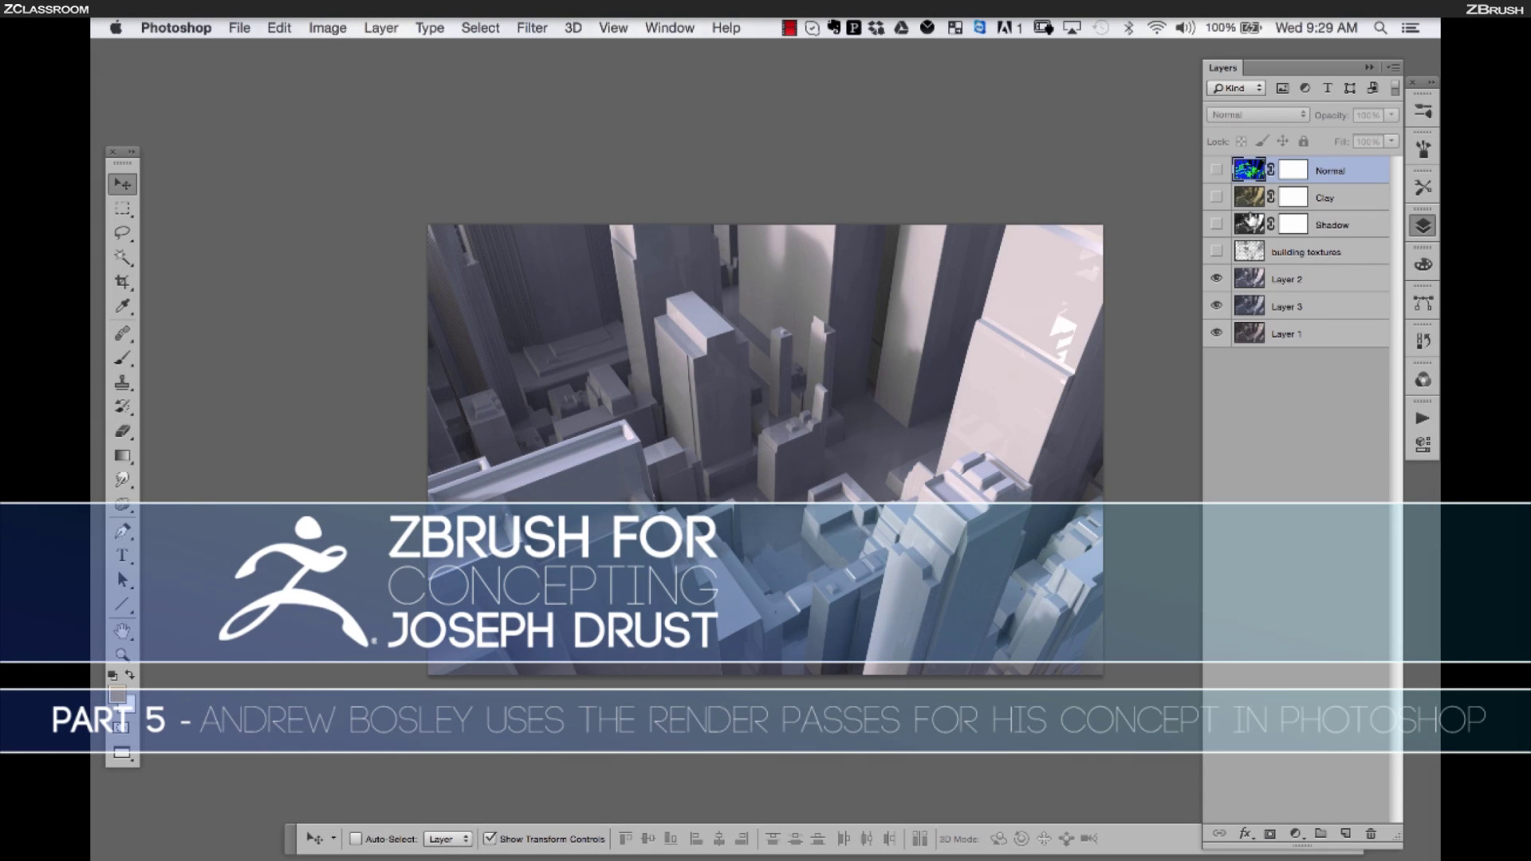
click(1217, 280)
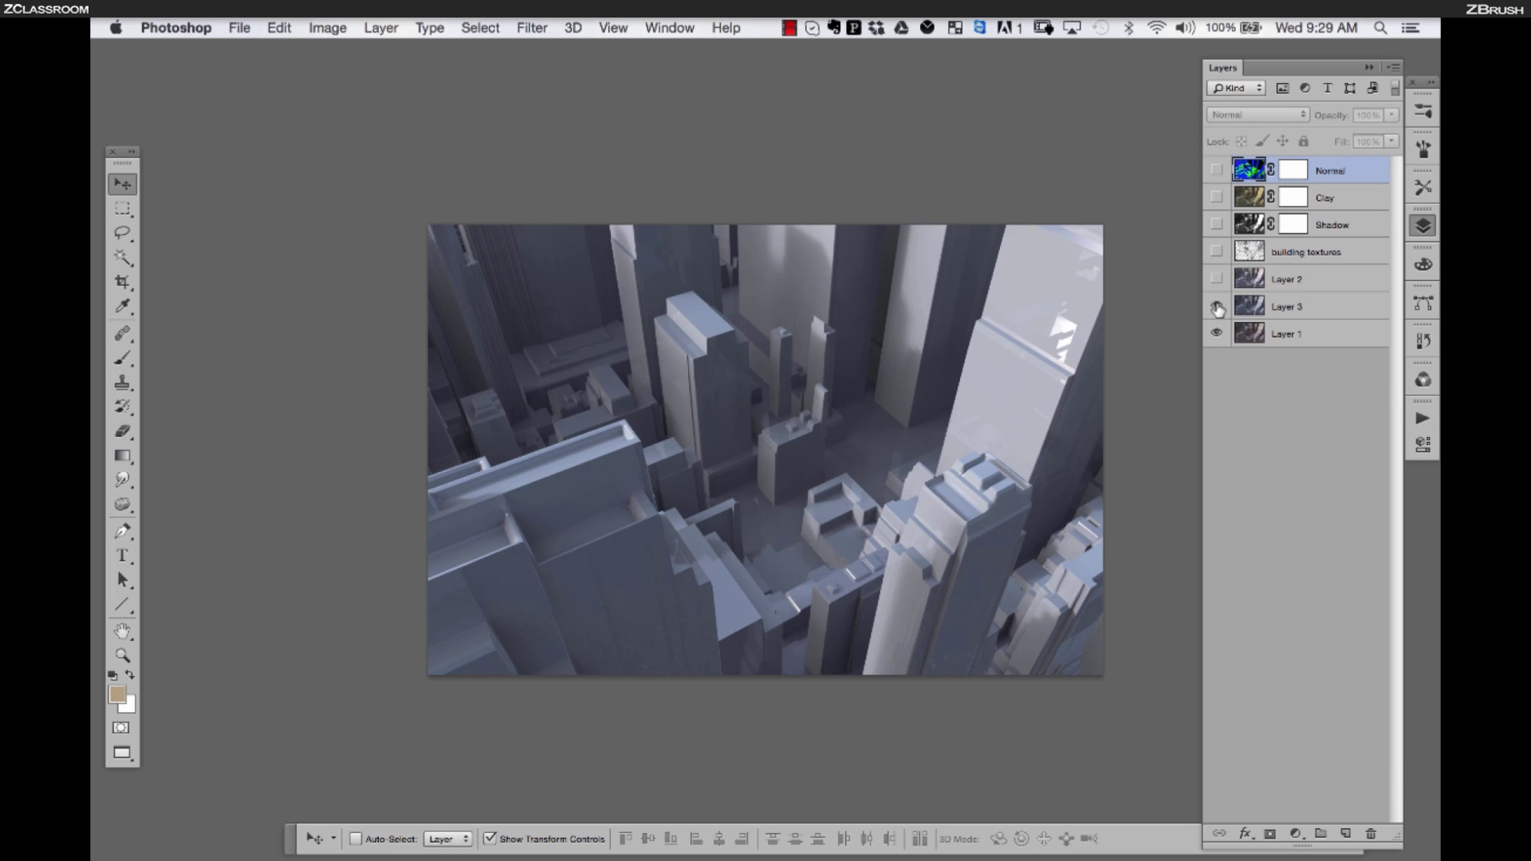
click(1217, 307)
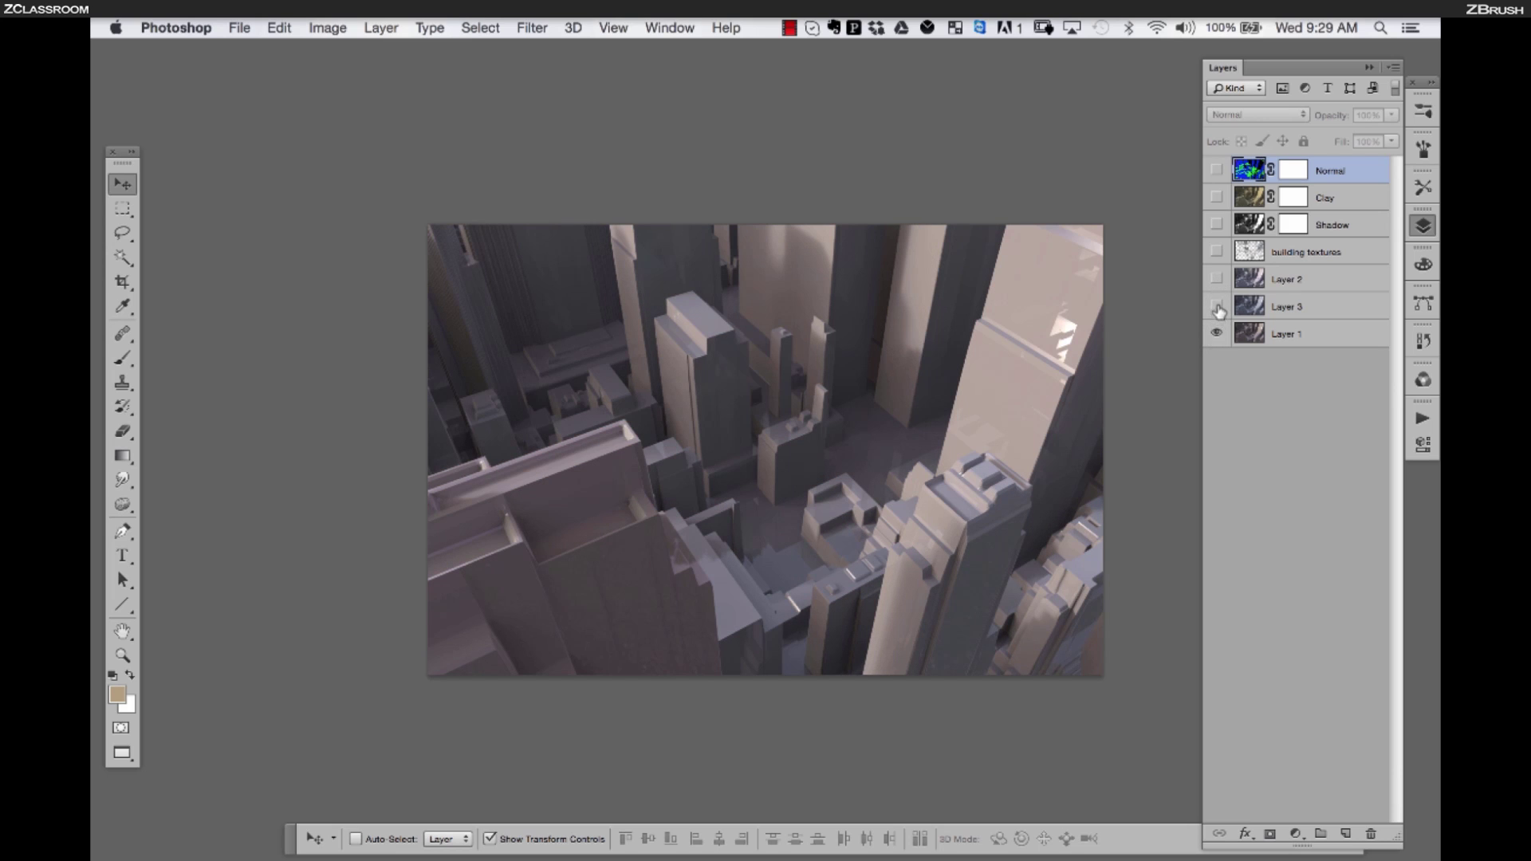
click(1217, 307)
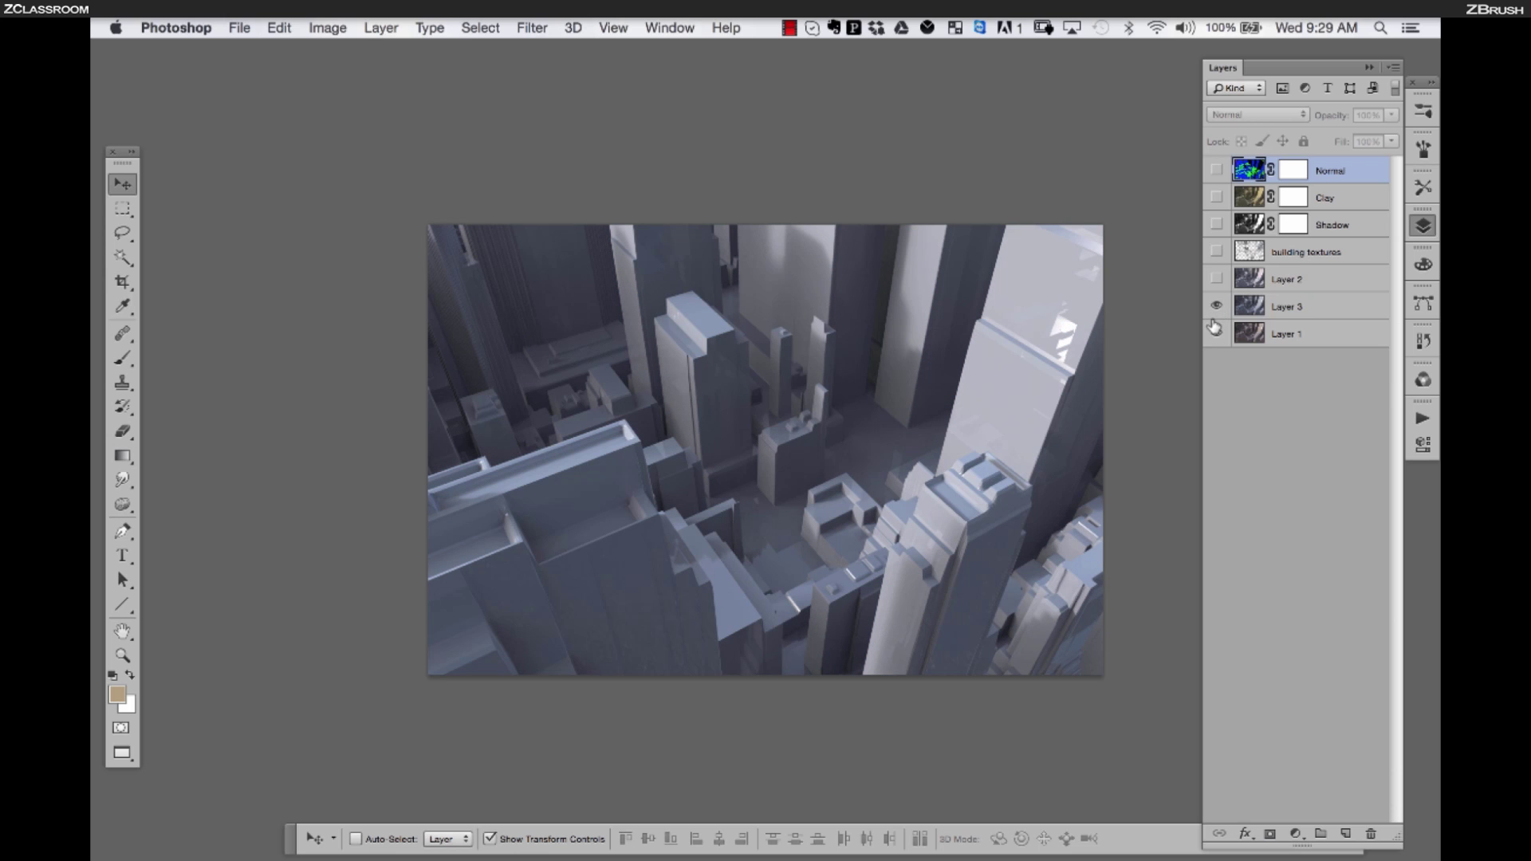
click(1214, 333)
click(1215, 303)
click(1217, 279)
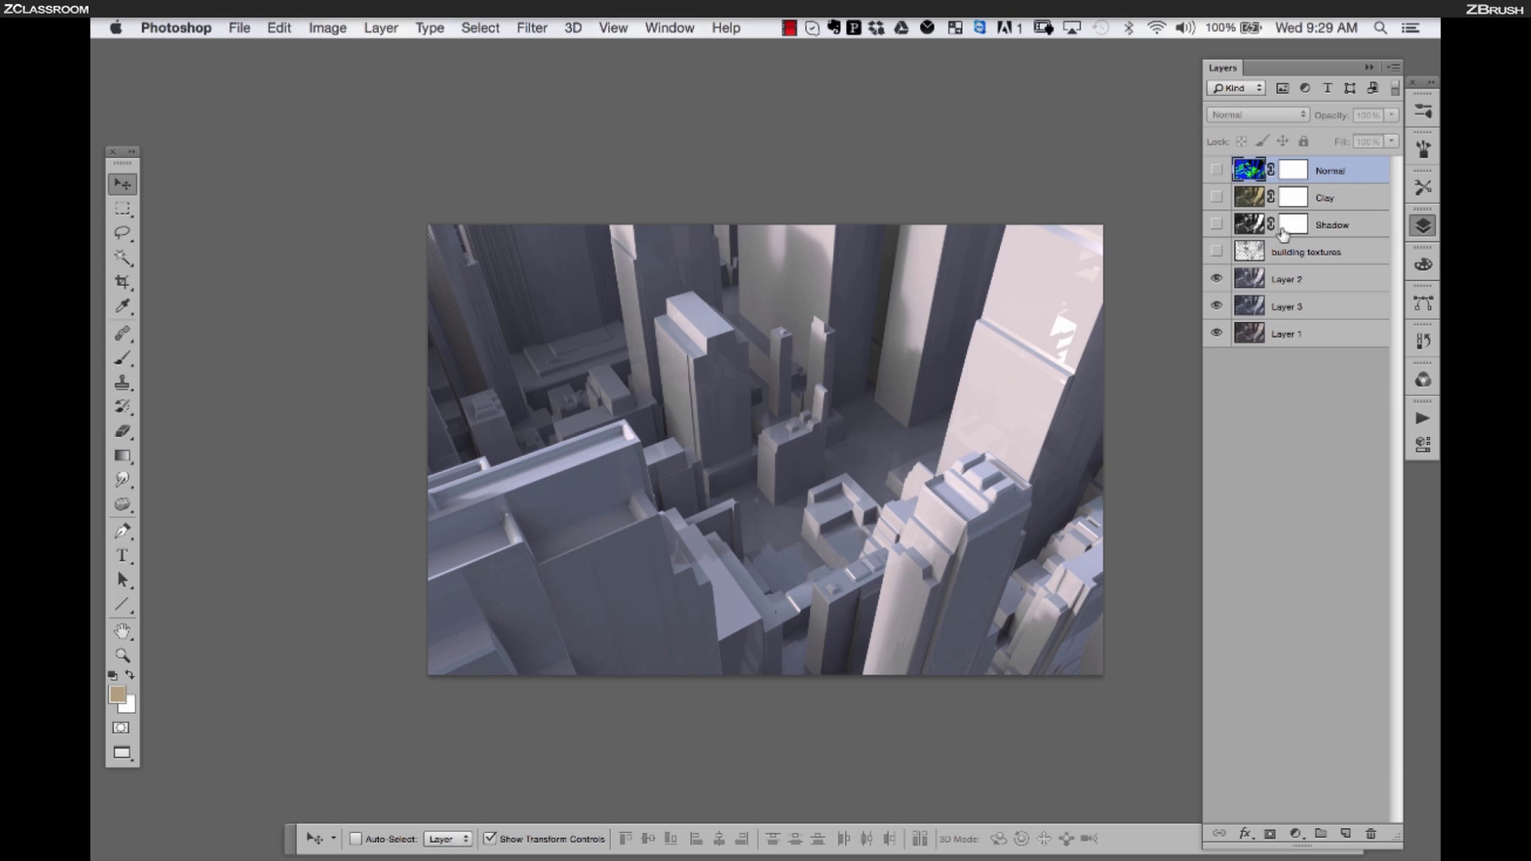
Preview the Shadow, Clay and Normal render passes one at a time, hiding each again
click(1217, 227)
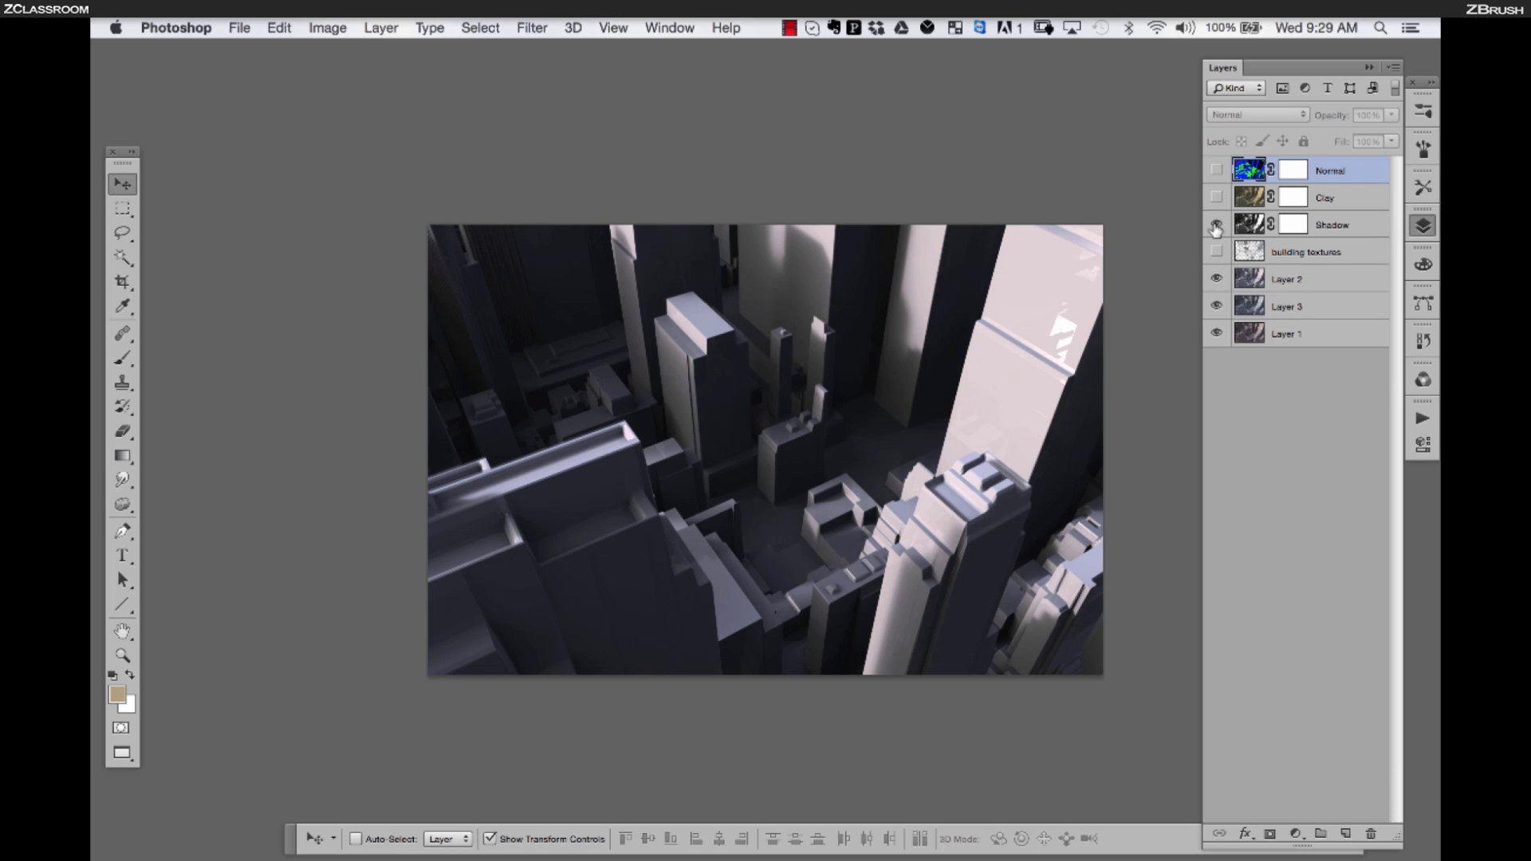
click(1217, 226)
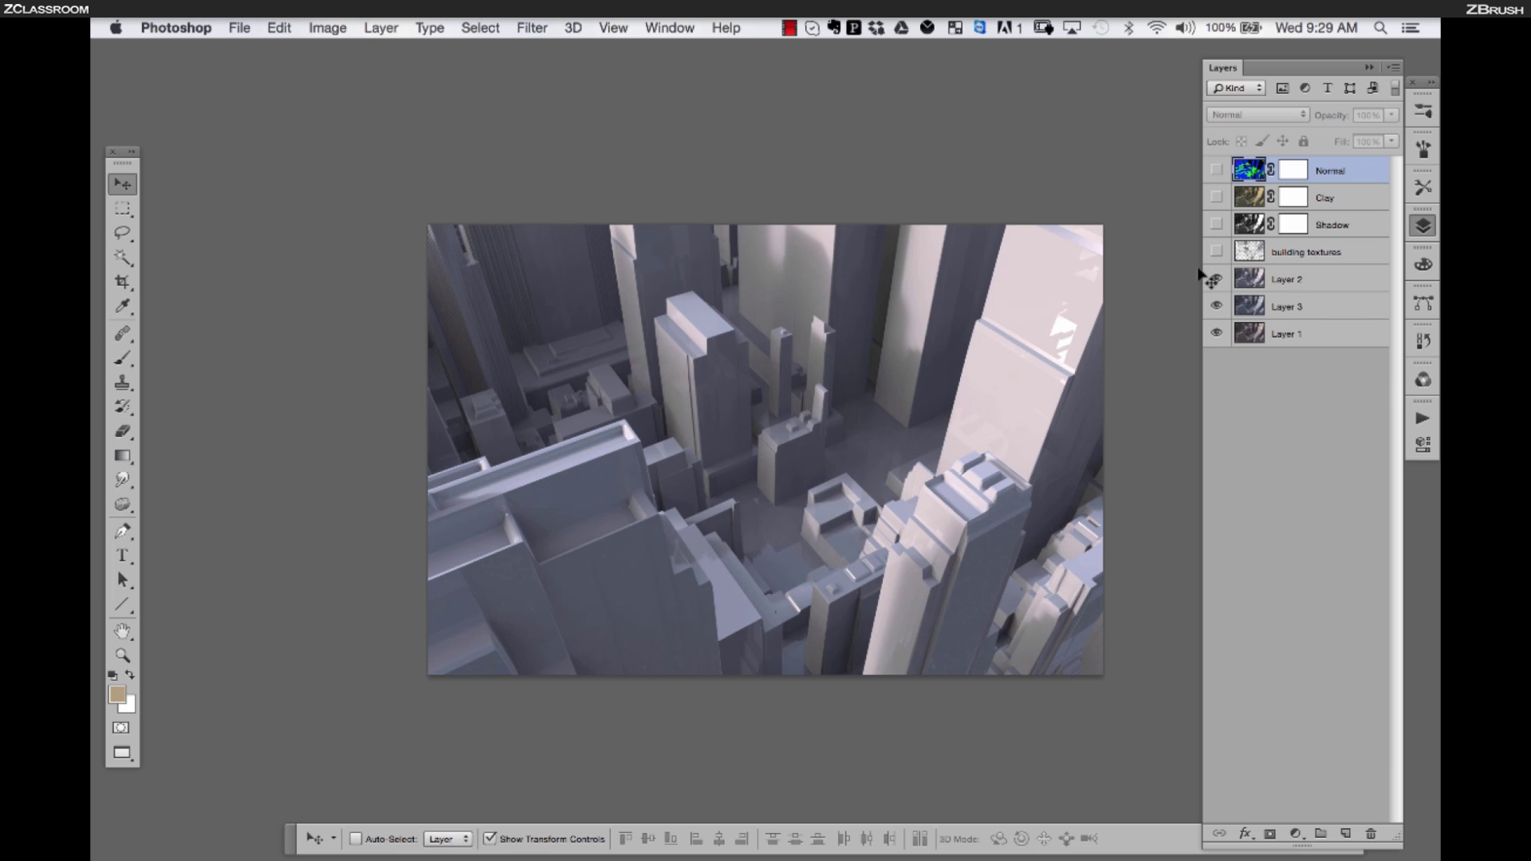
click(1217, 198)
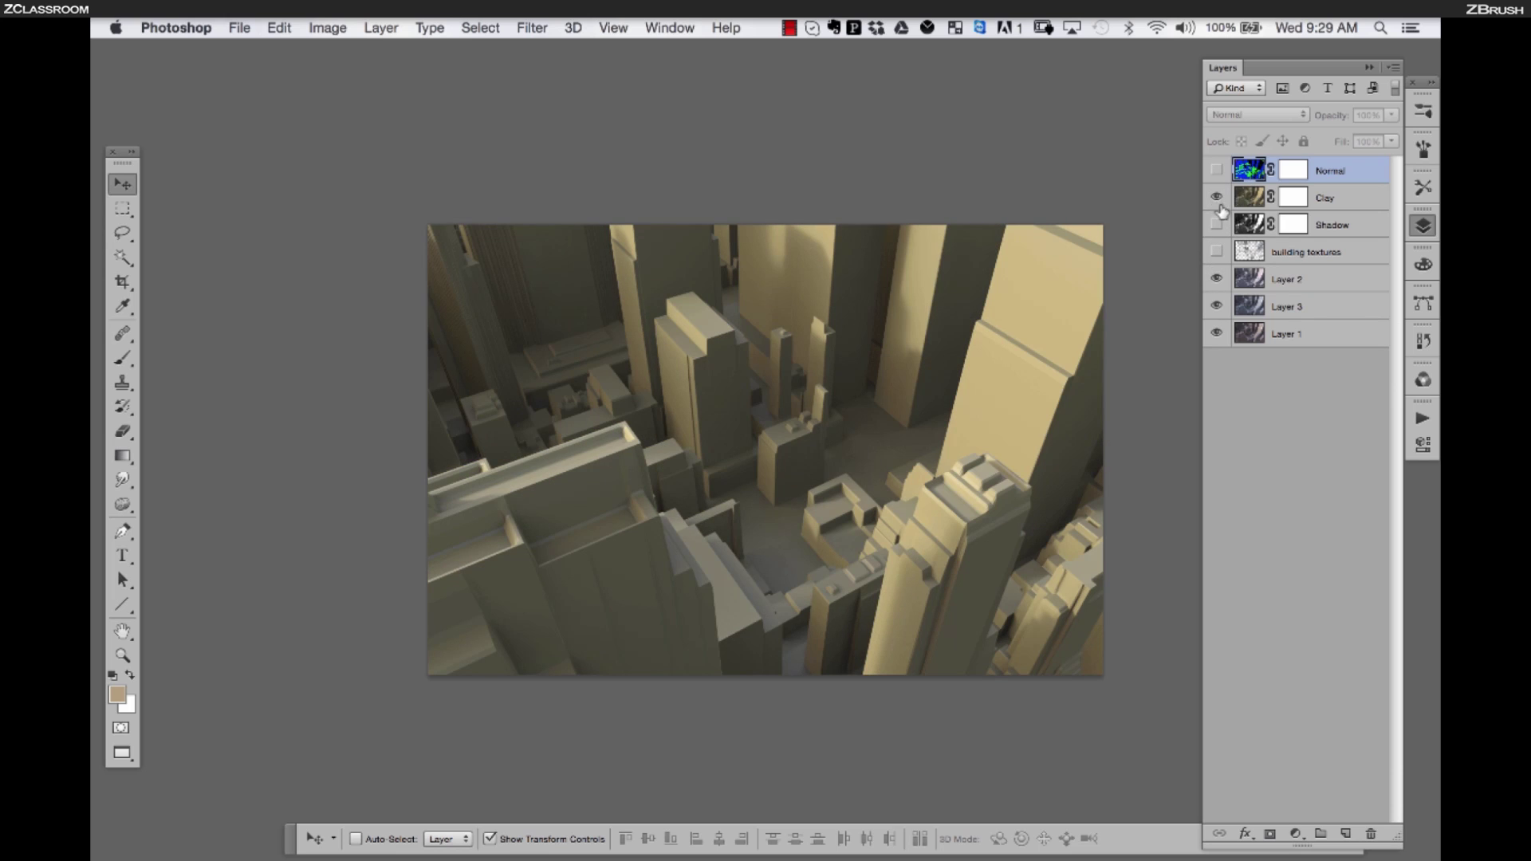
click(1217, 197)
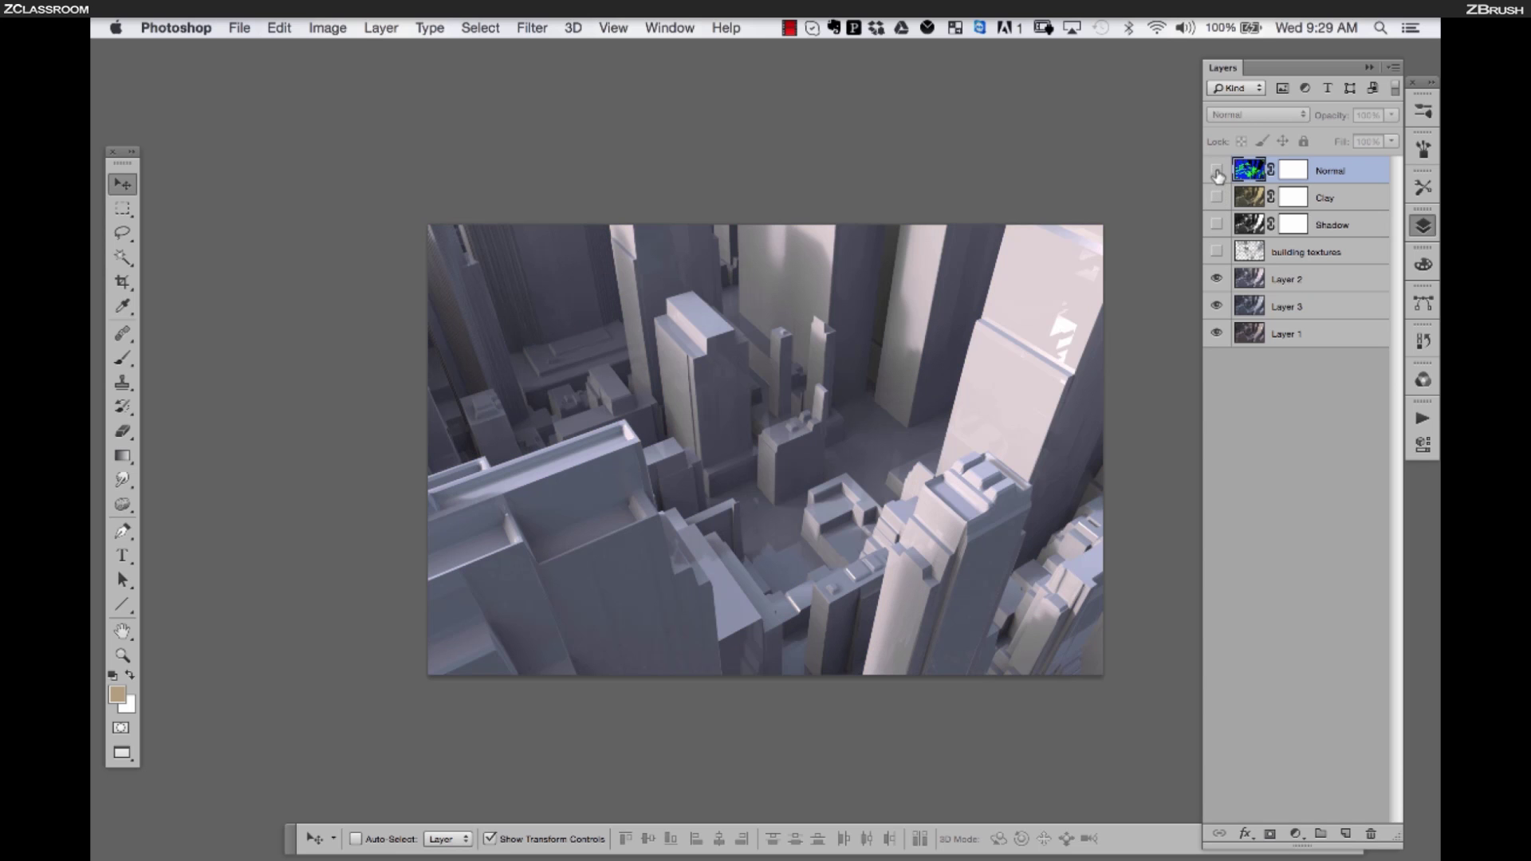
click(1217, 172)
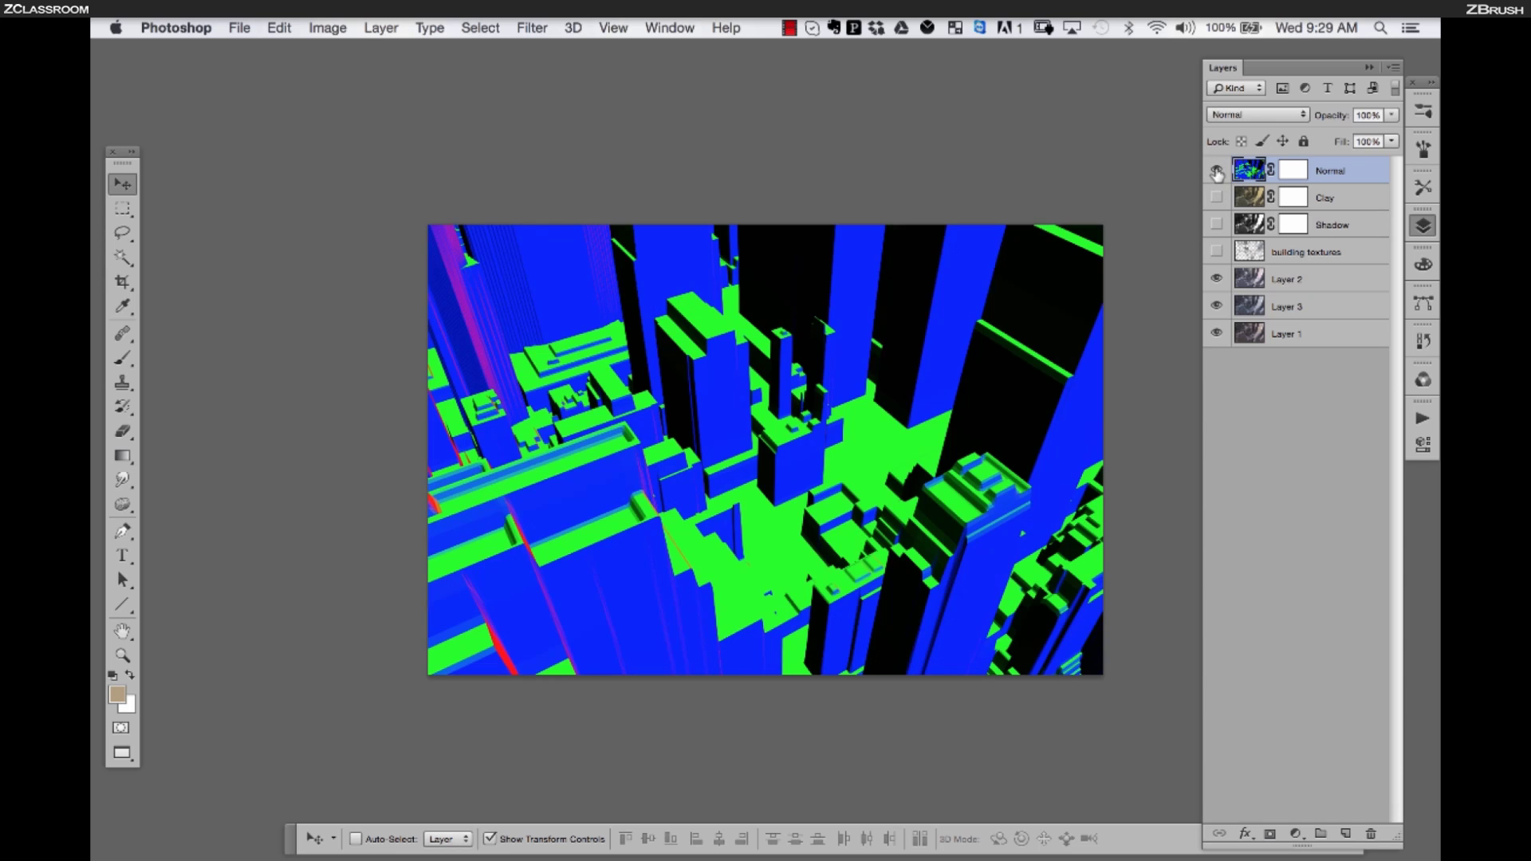
click(1217, 171)
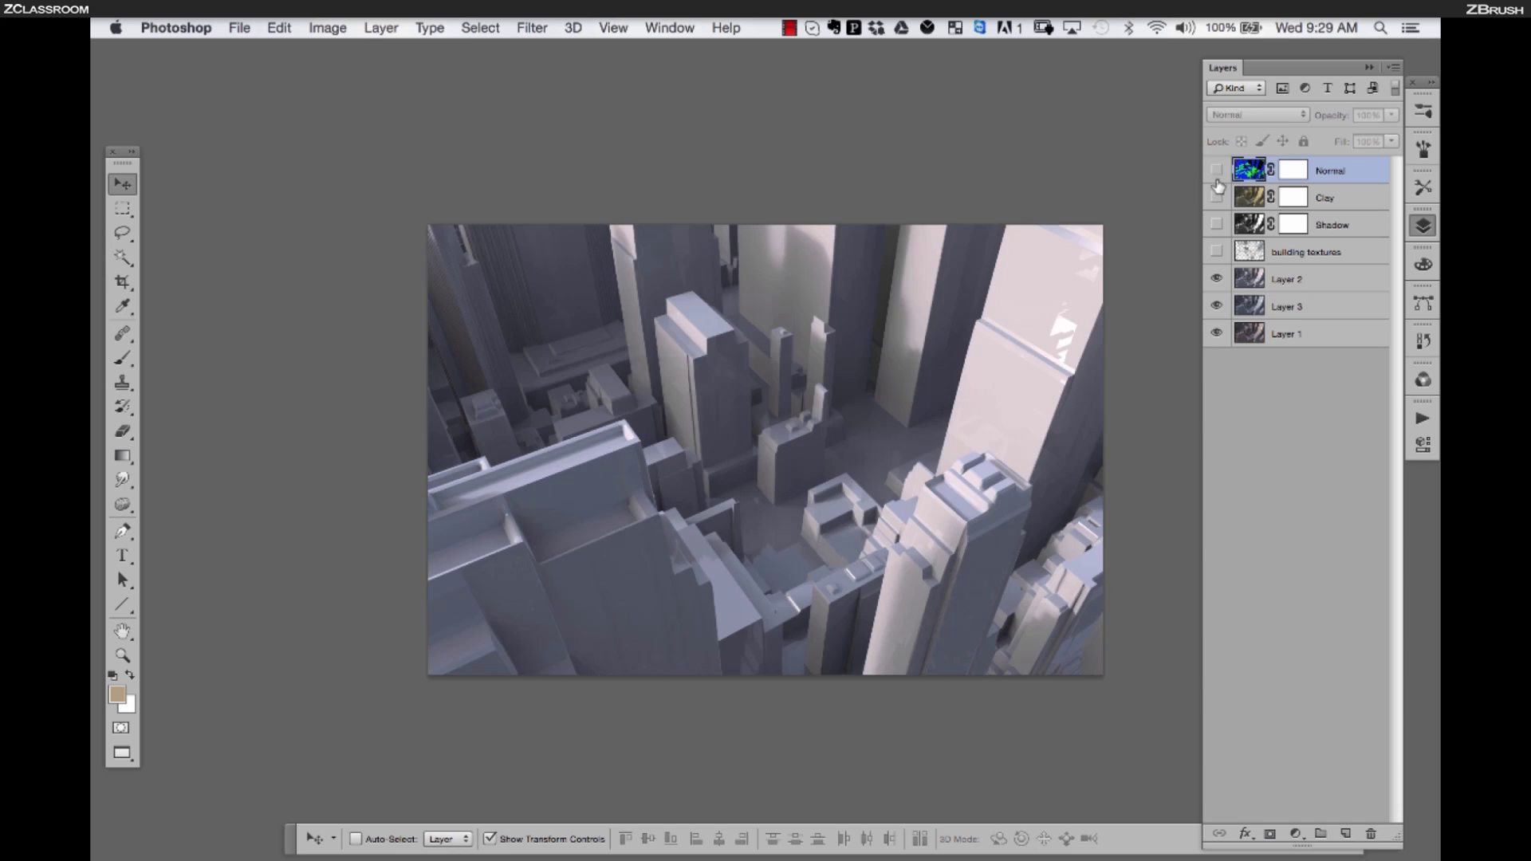
Show the Clay and Shadow layers and move Shadow above Clay to darken the clay render
click(1329, 199)
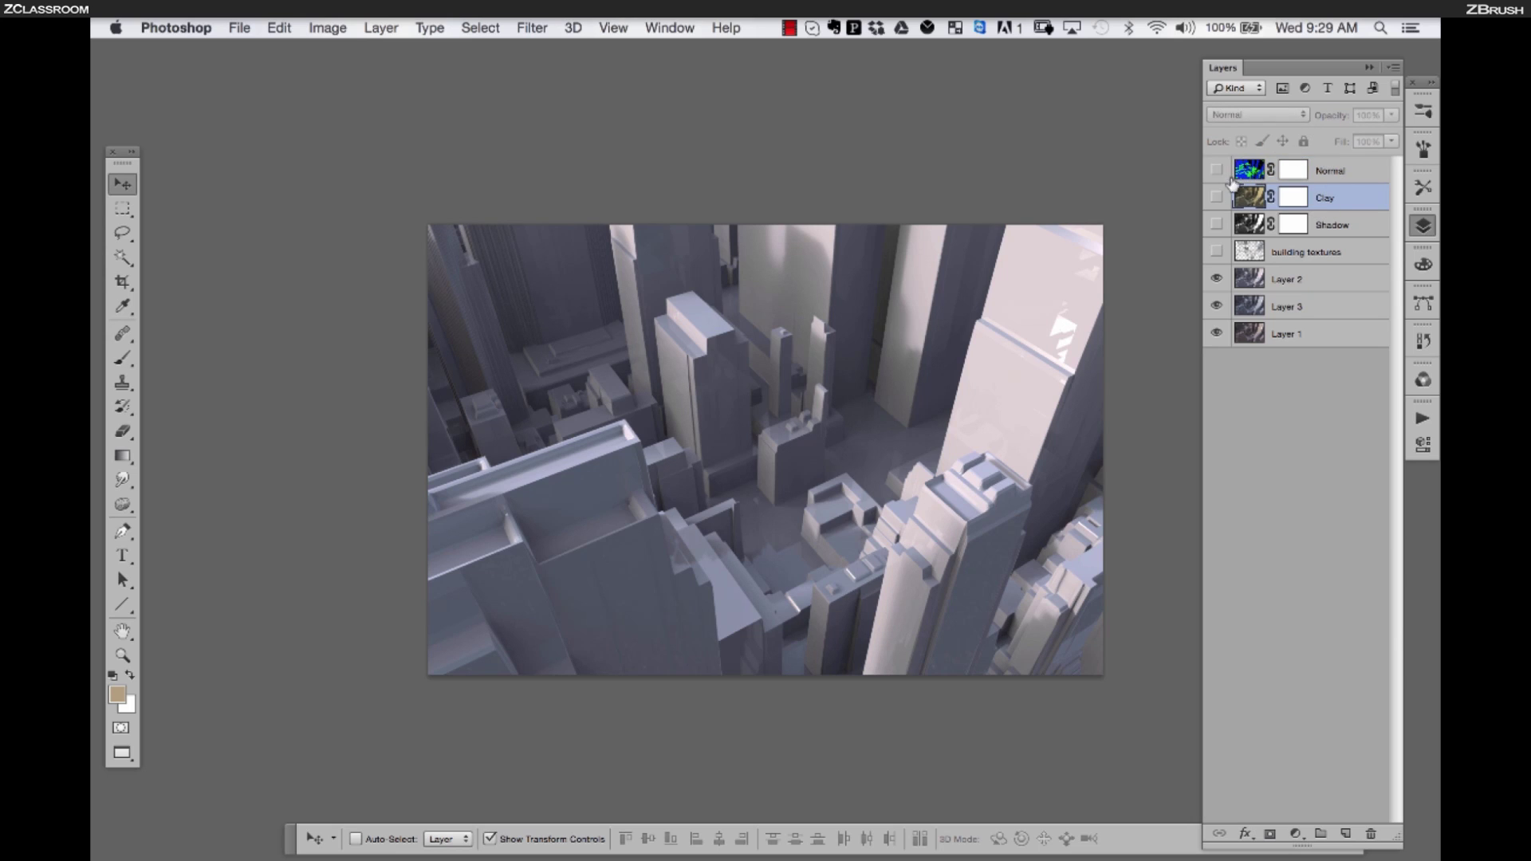
click(1217, 198)
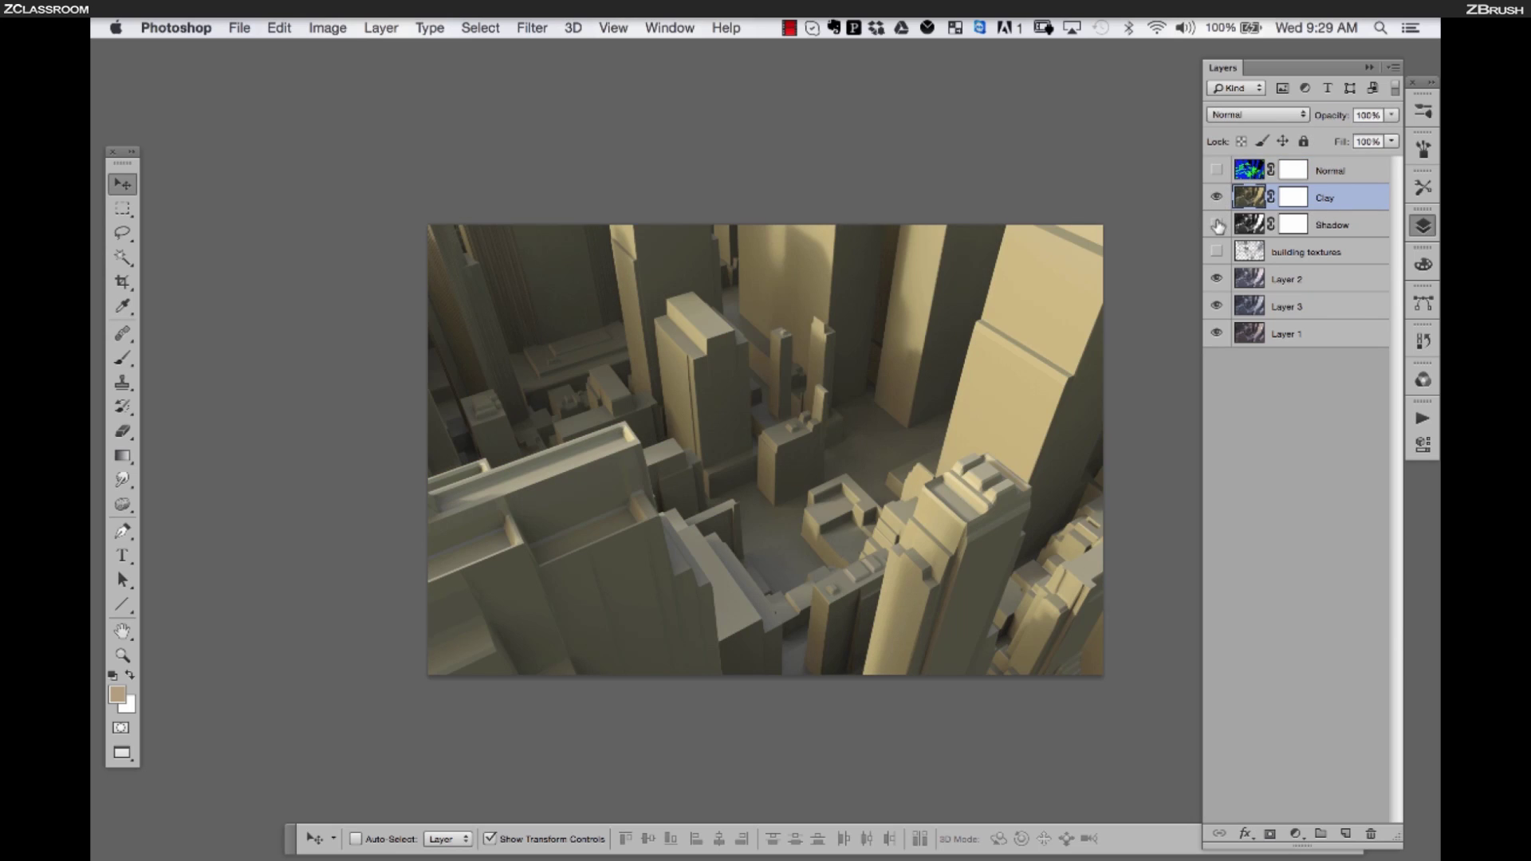
click(1218, 226)
click(1330, 229)
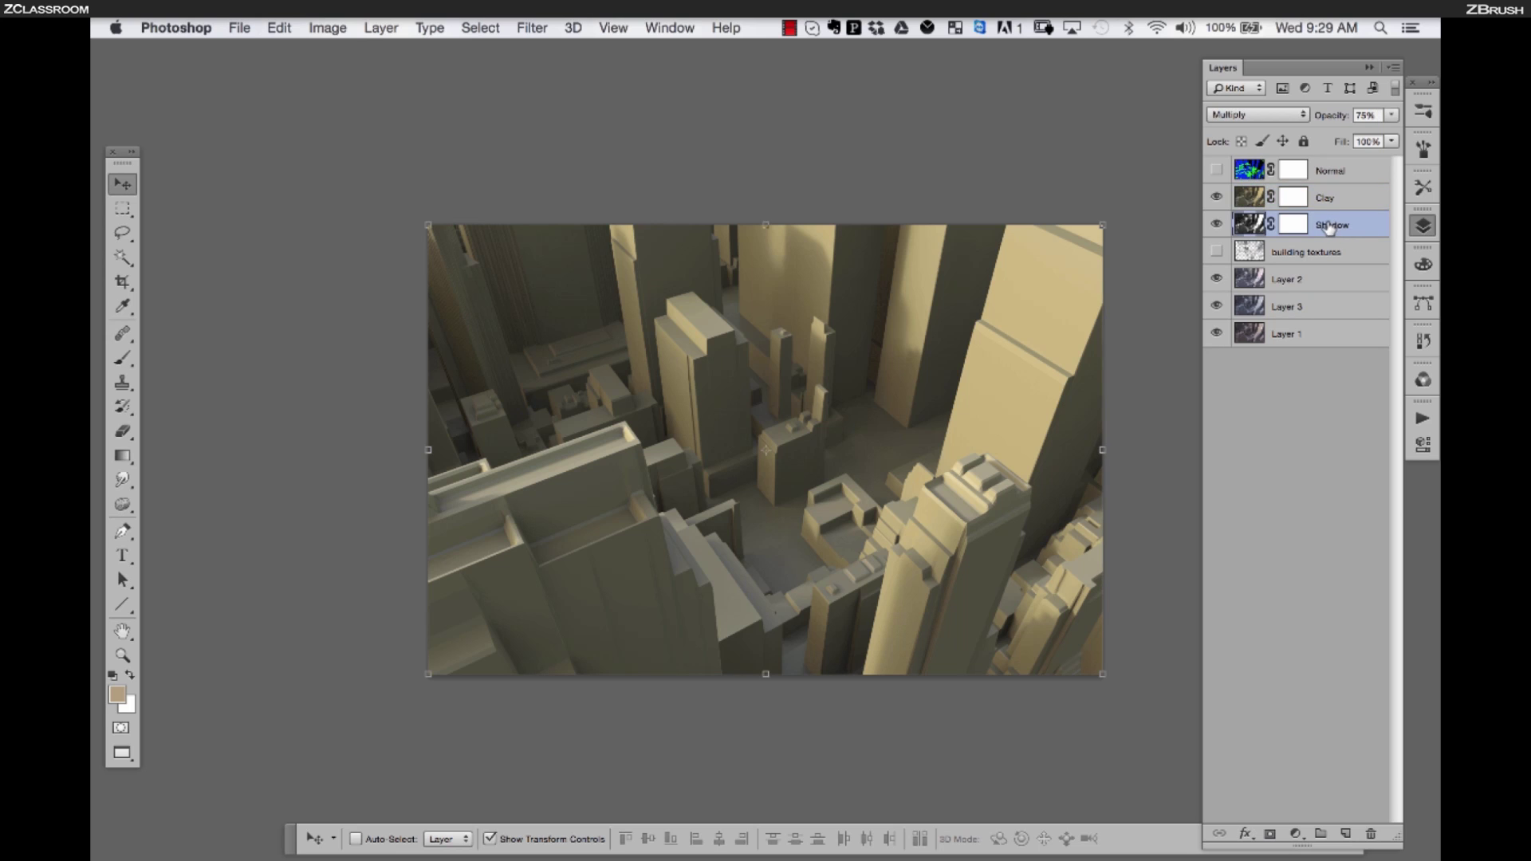
drag(1329, 226, 1312, 196)
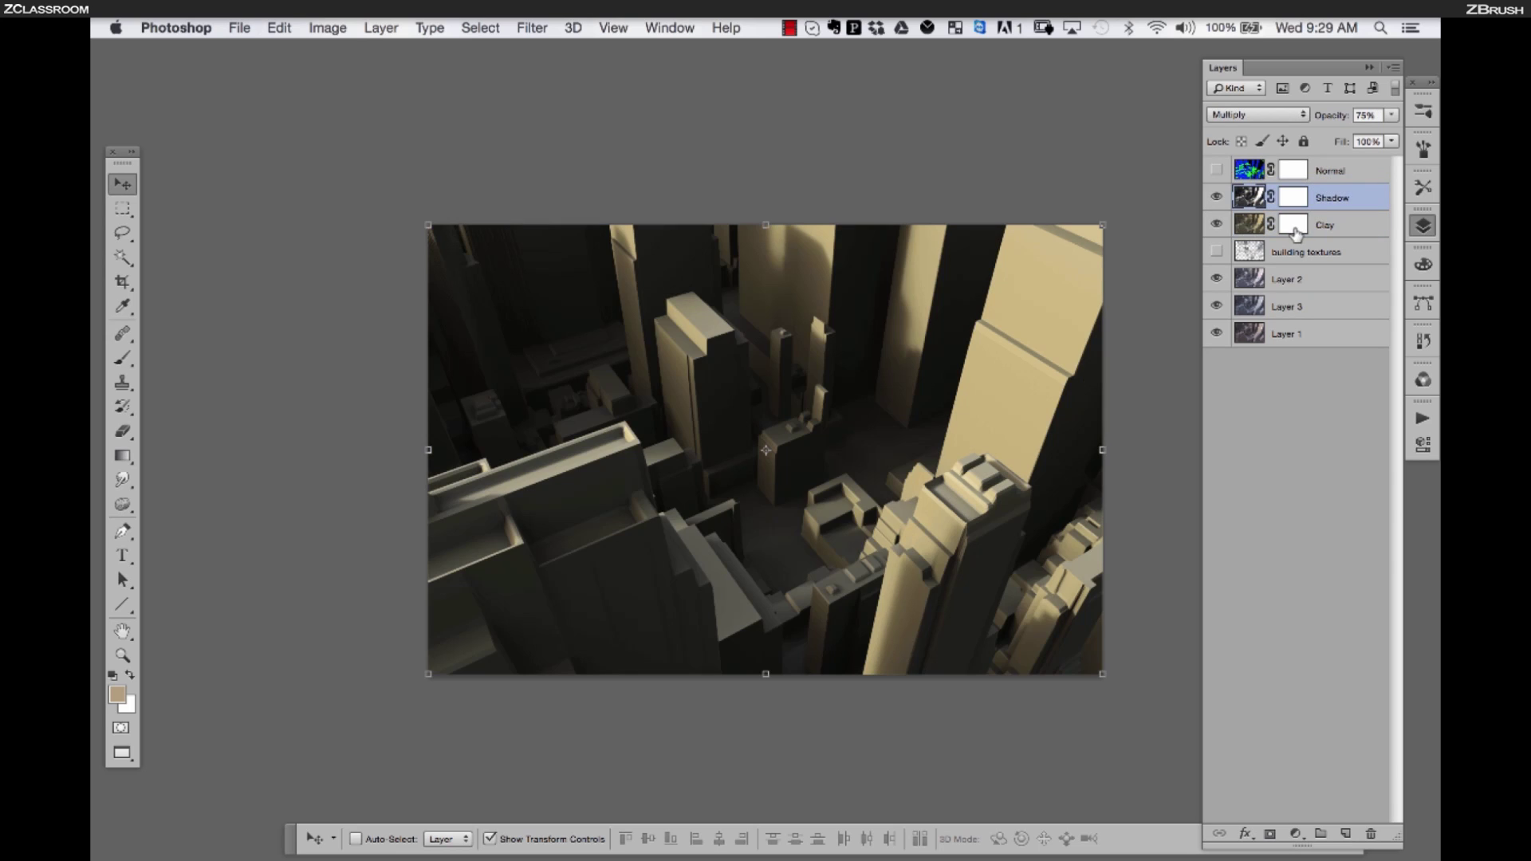
Hide the Shadow layer, return it below Clay, and hide the Clay layer
click(1219, 199)
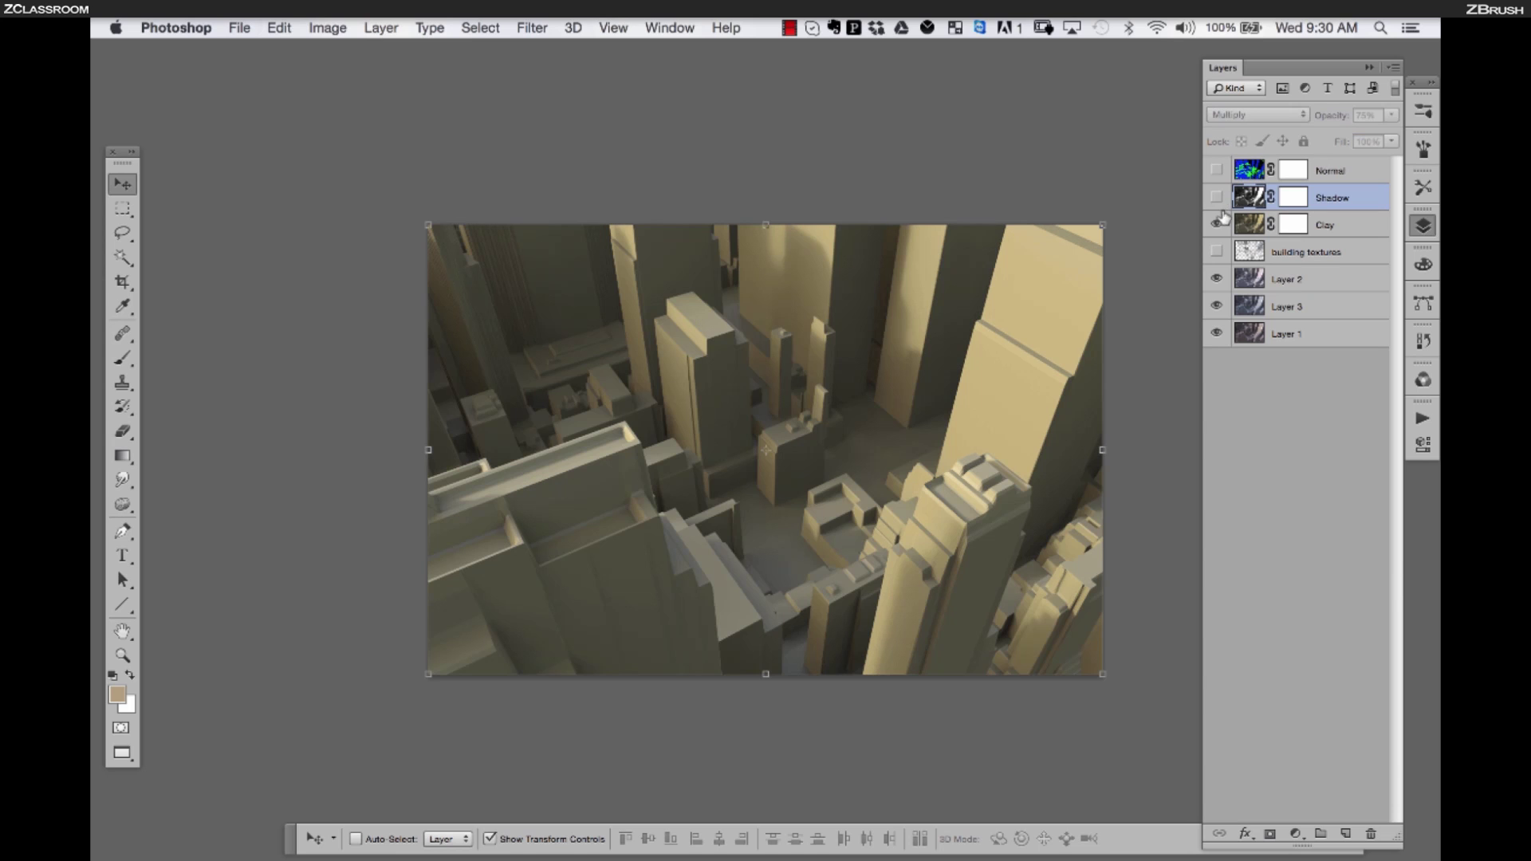
drag(1324, 205, 1318, 230)
click(1216, 198)
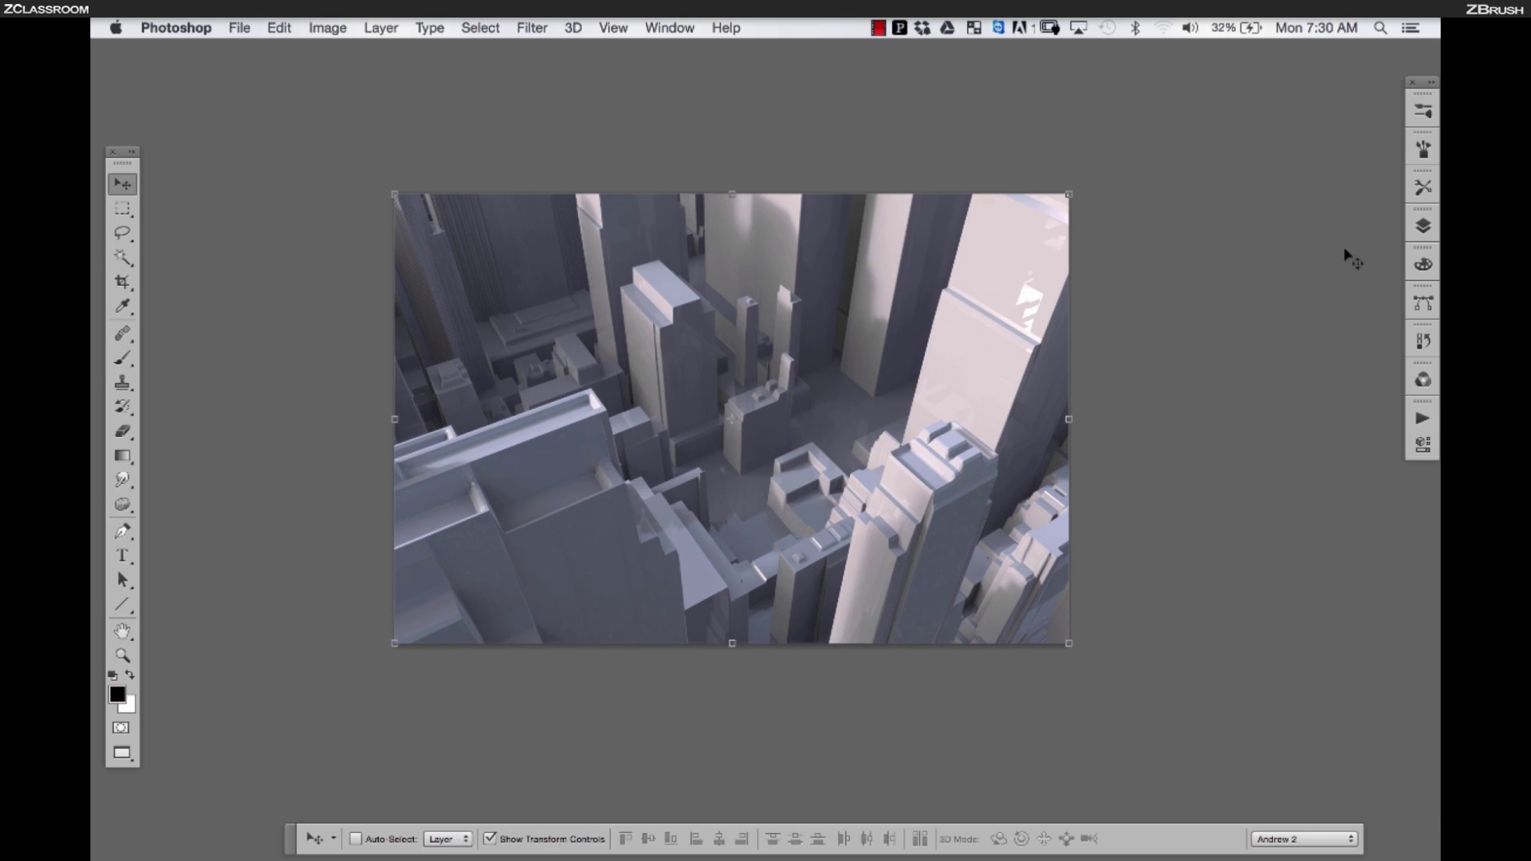
Select the entire canvas and fill Layer 2's mask with black to hide that layer
click(1424, 226)
click(1276, 295)
click(1294, 278)
key(super+a)
key(shift+F5)
click(902, 433)
click(854, 397)
click(1037, 416)
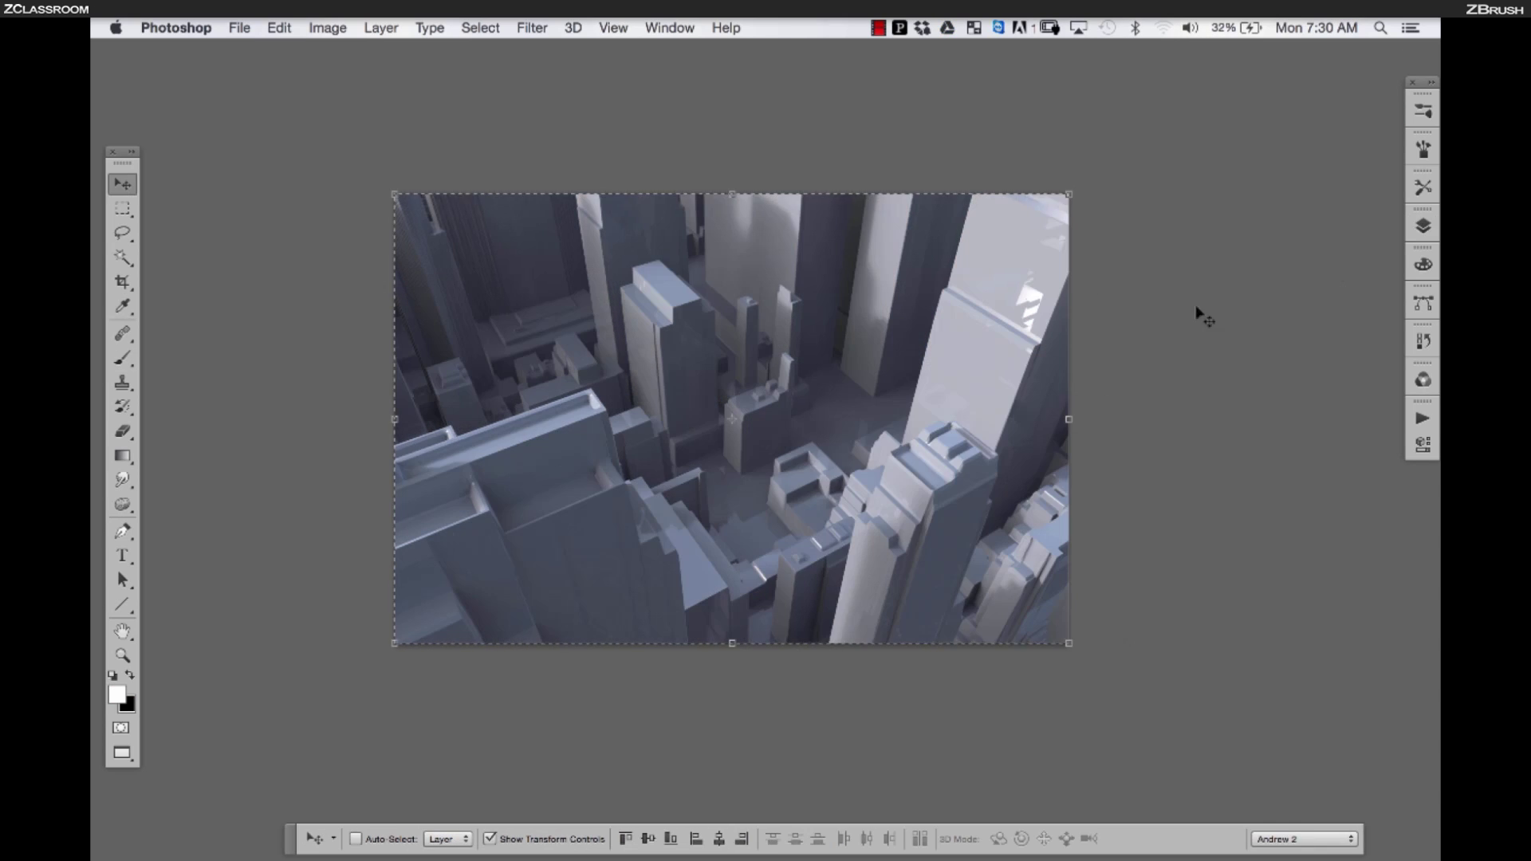
Fill Layer 3's mask entirely with black and clear the selection
click(1423, 226)
click(1297, 309)
key(super+shift+m)
key(shift+F5)
click(1037, 415)
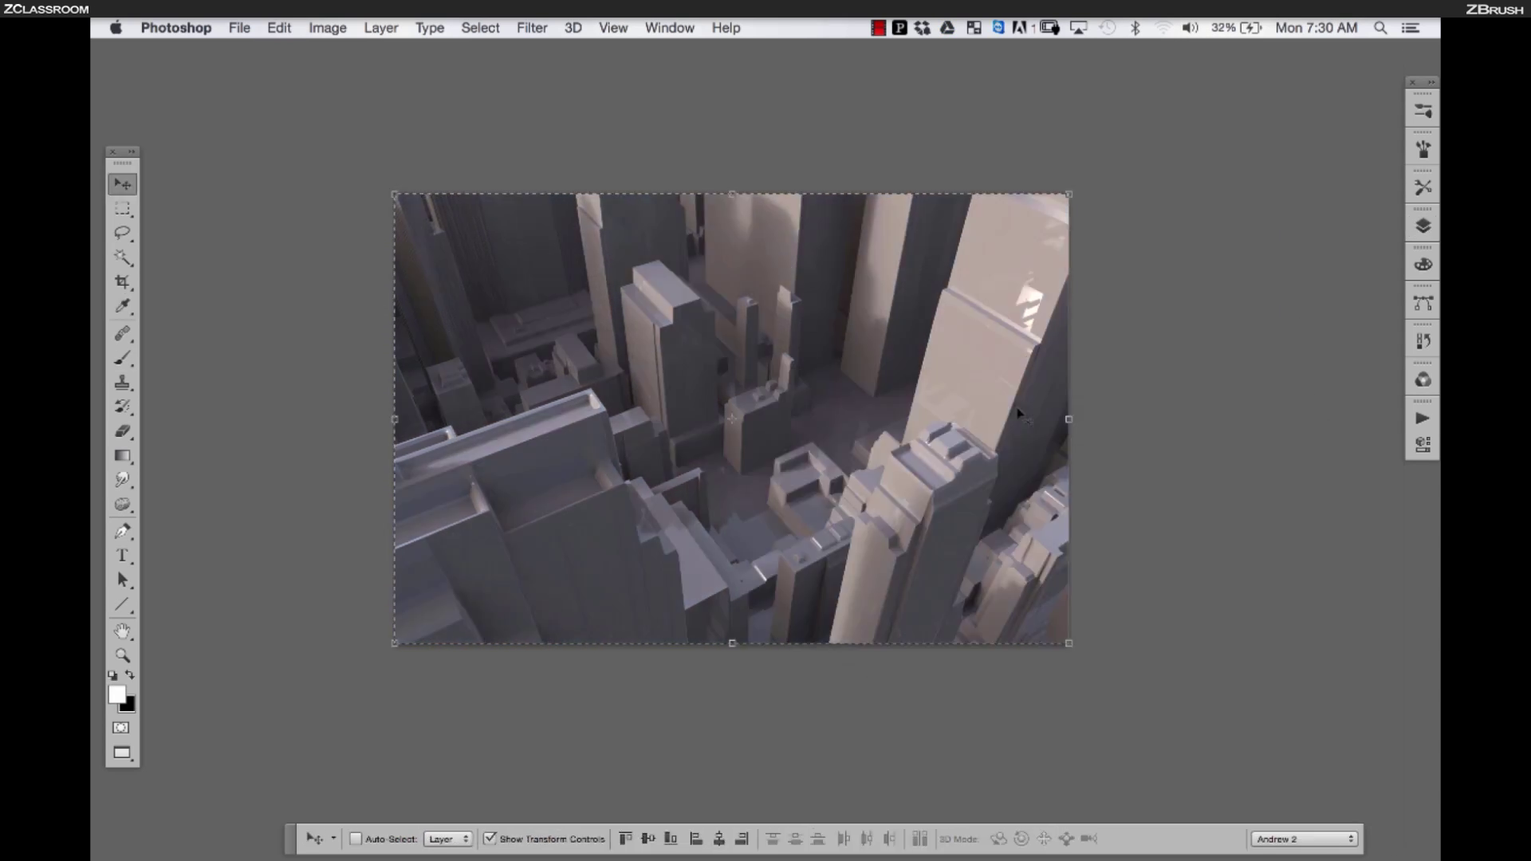
click(1424, 226)
key(super+d)
Start a Pen path up the left side of the stepped tower in the lower-right foreground
key(p)
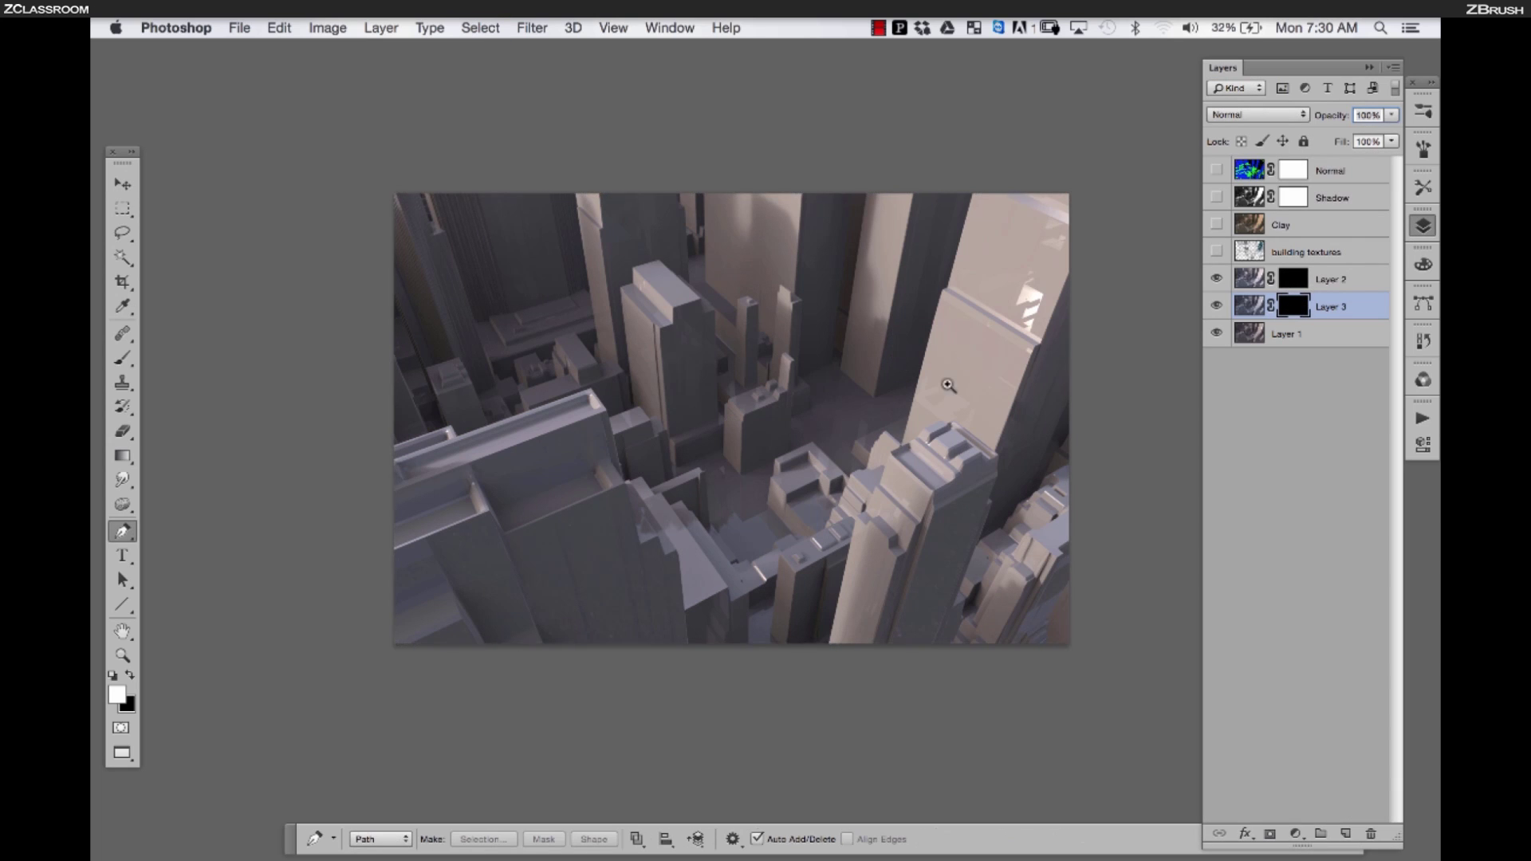
super+click(883, 561)
super+click(883, 561)
key(ctrl+plus)
click(705, 687)
click(788, 304)
click(846, 220)
key(ctrl+plus)
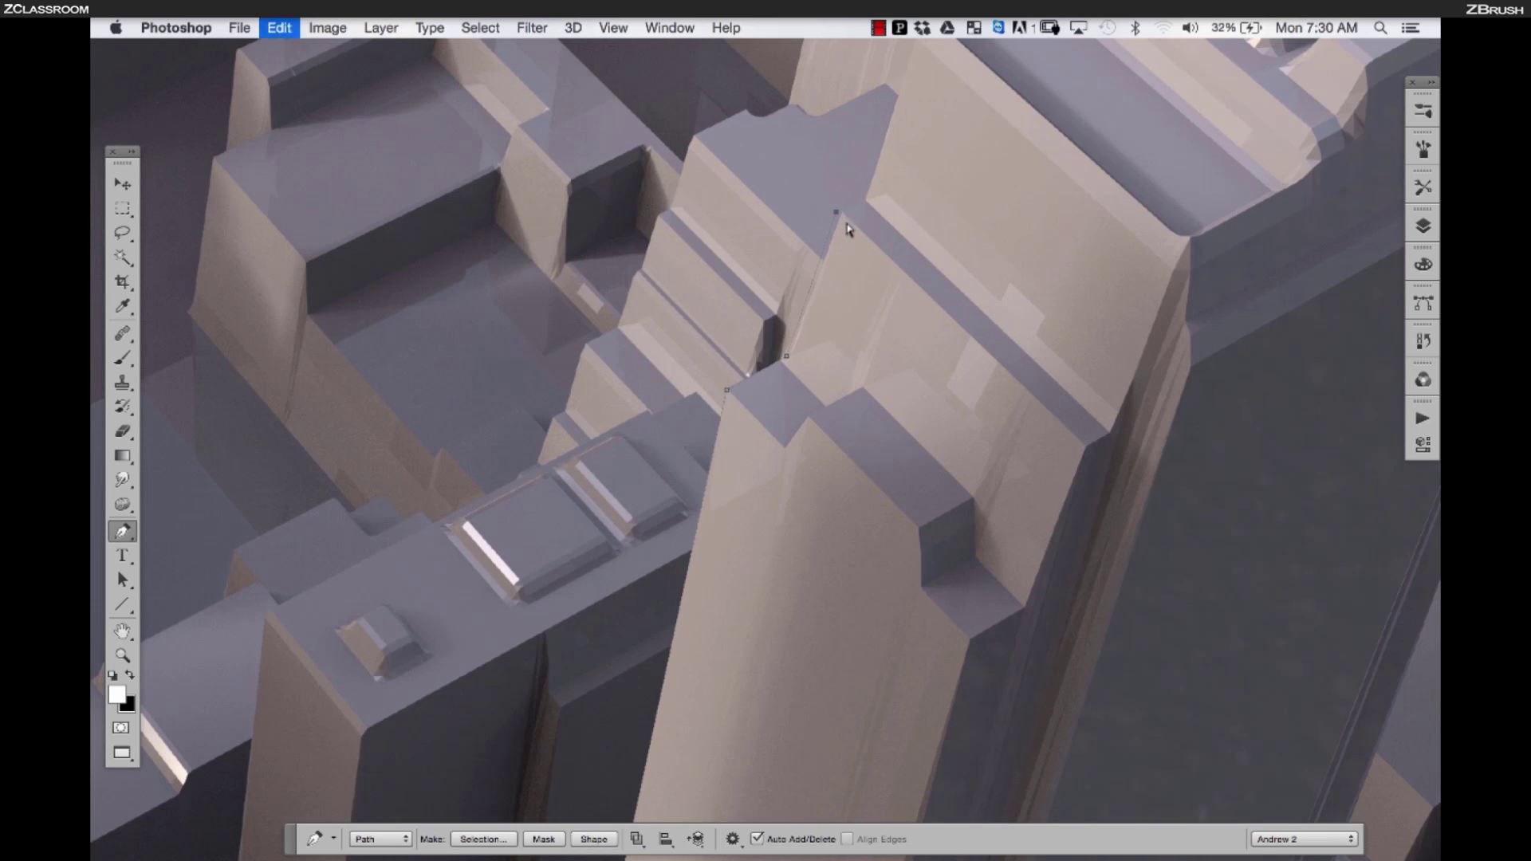
Continue the Pen path along the foreground tower's upper ledges and rooftop contour
click(864, 200)
drag(865, 200, 789, 459)
click(839, 298)
click(856, 264)
click(968, 207)
click(1010, 182)
click(1050, 129)
scroll(1064, 131, right, 5)
scroll(1064, 132, up, 3)
scroll(983, 244, right, 8)
scroll(984, 245, down, 4)
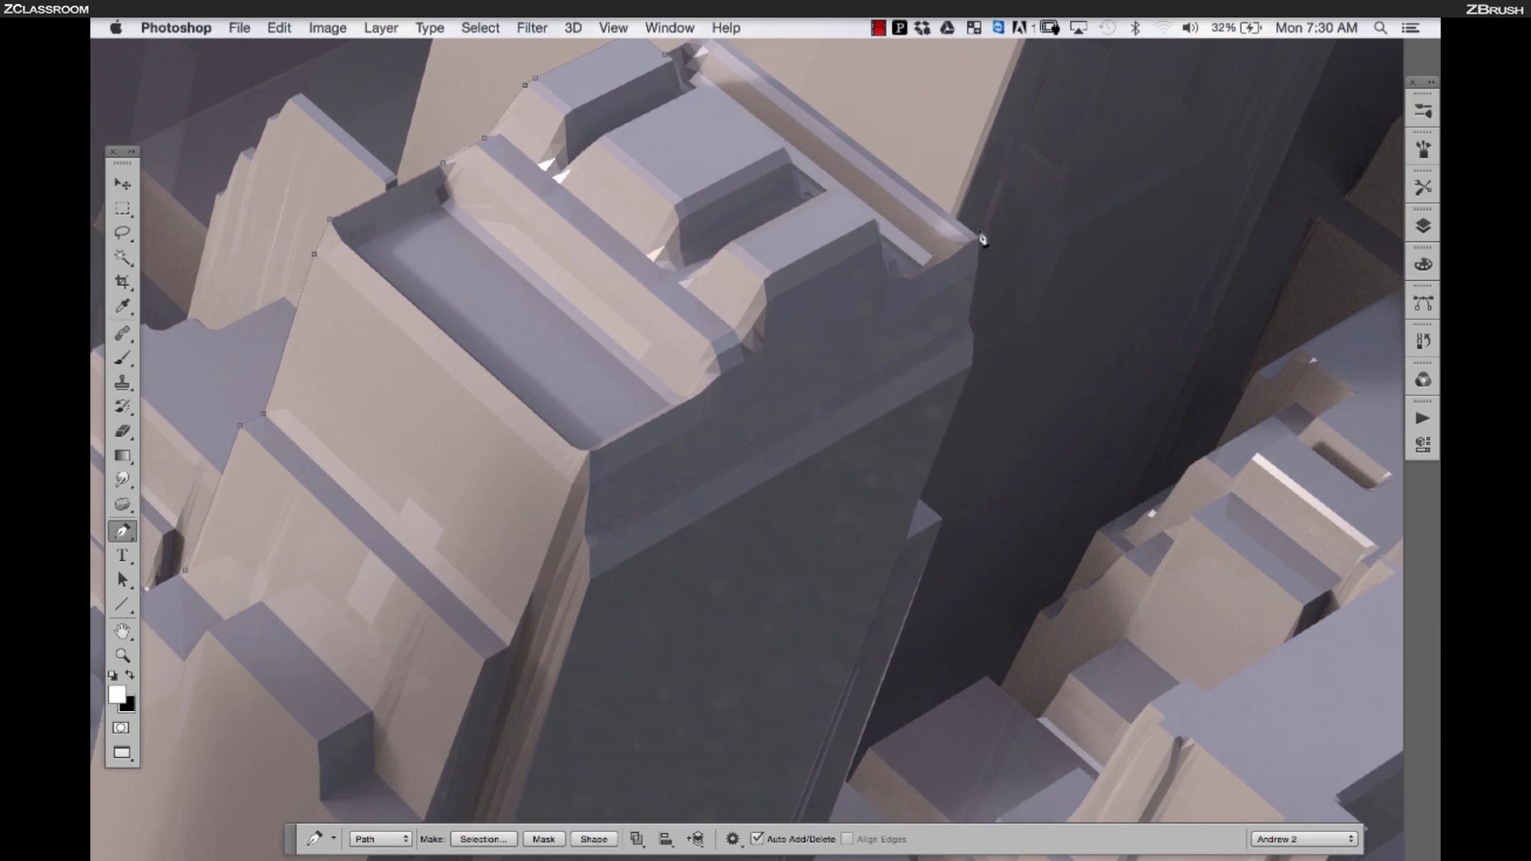
Trace the foreground tower's right side down to its base and close the Pen path
click(973, 335)
click(973, 366)
click(920, 501)
click(942, 520)
drag(971, 538, 944, 177)
alt+click(943, 177)
click(764, 596)
click(418, 643)
click(437, 593)
Convert the foreground tower path to a selection and fill it with white on Layer 3's mask
key(super+Return)
key(shift+BackSpace)
click(906, 438)
click(906, 431)
key(Return)
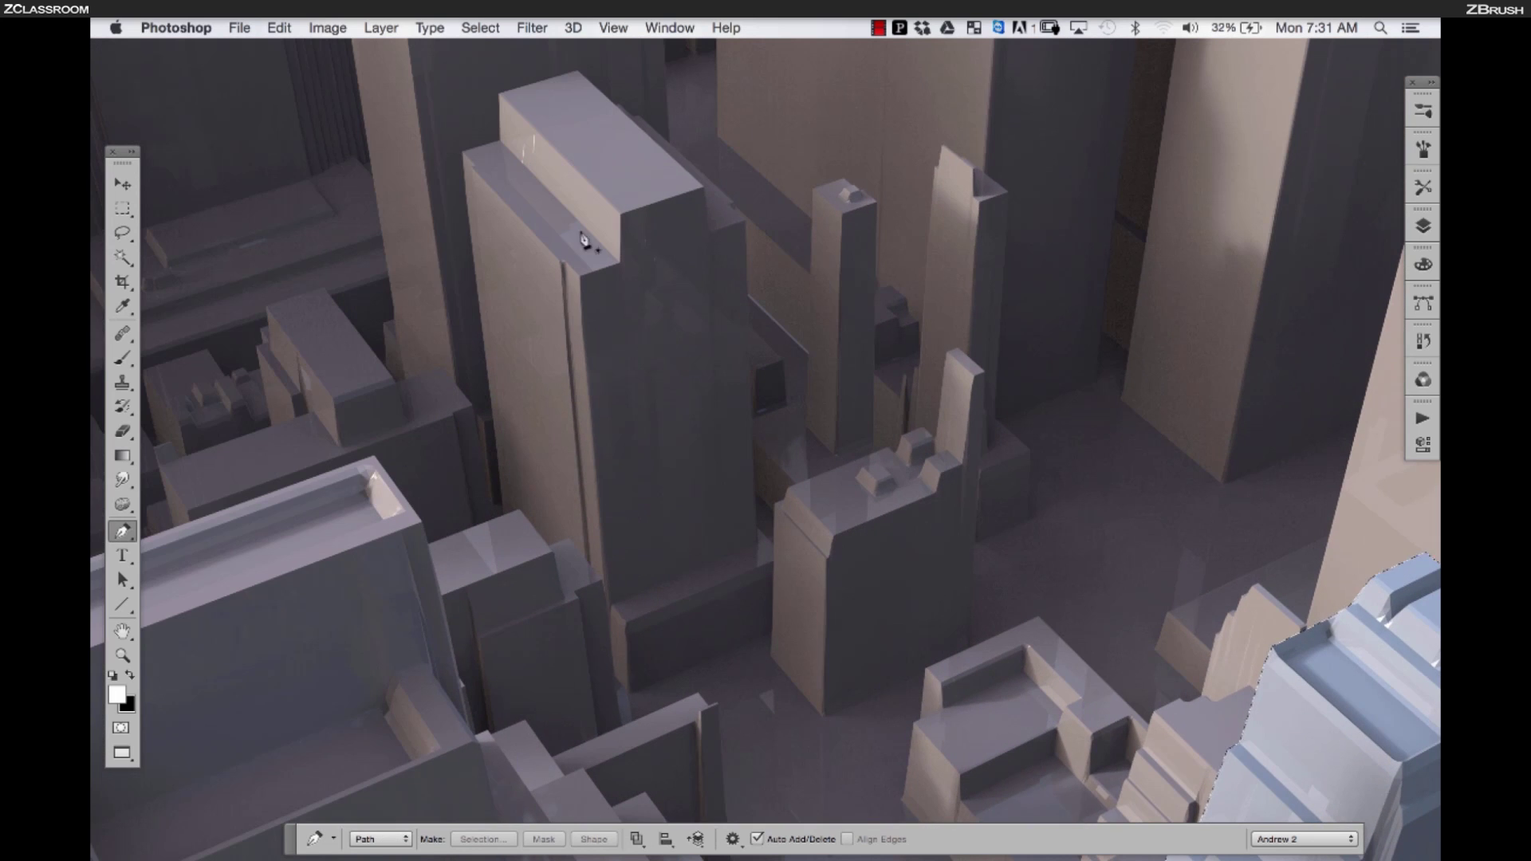
key(super+d)
Outline the tall stepped tower left of the image centre with the Pen tool and reveal it in Layer 3's mask
click(503, 514)
click(498, 140)
click(498, 95)
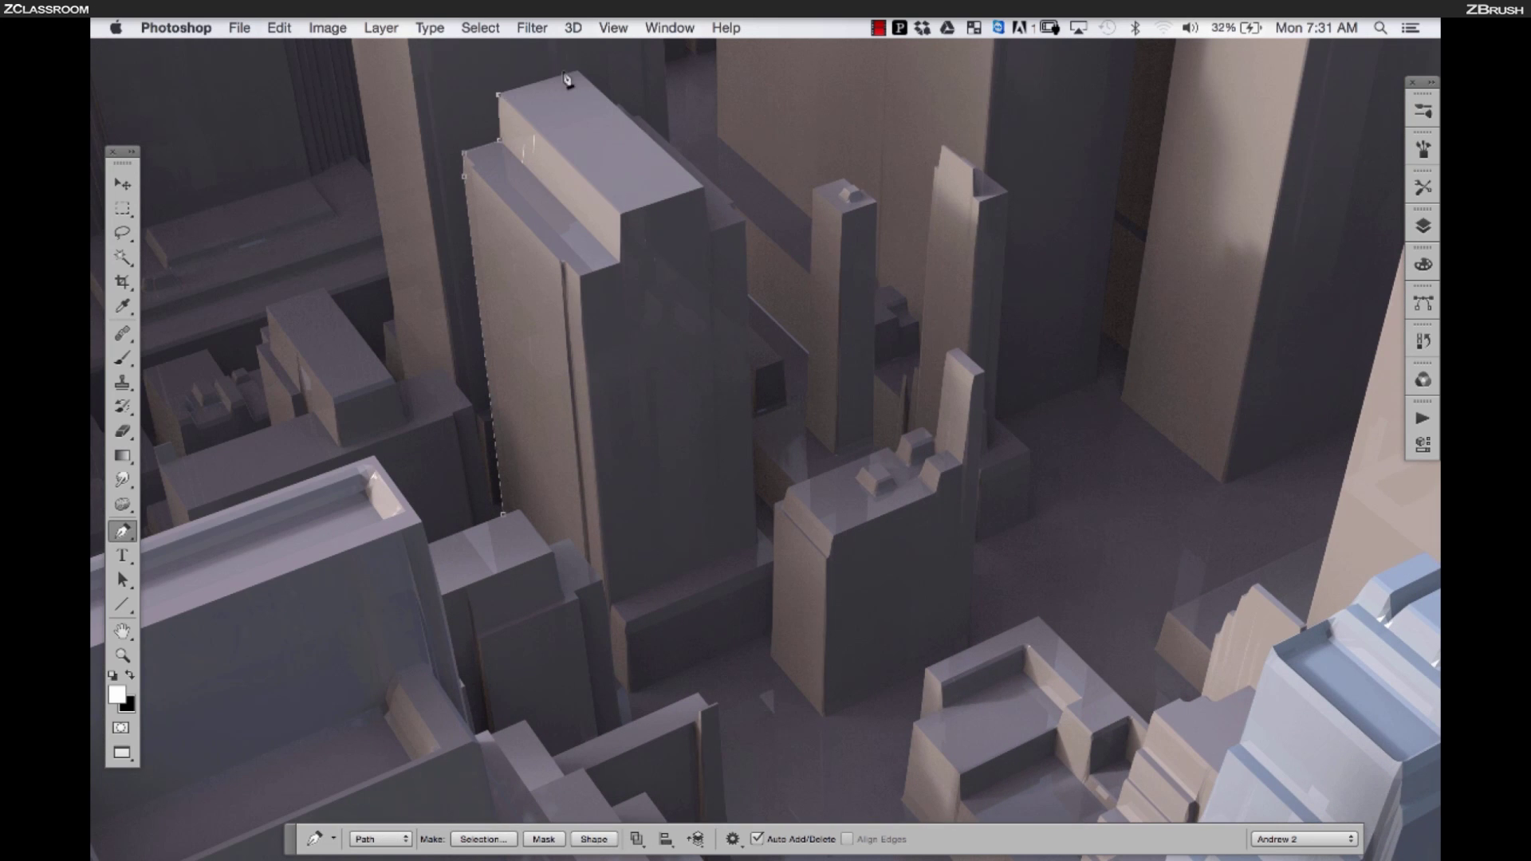
click(619, 106)
drag(820, 610, 843, 432)
click(793, 450)
click(652, 518)
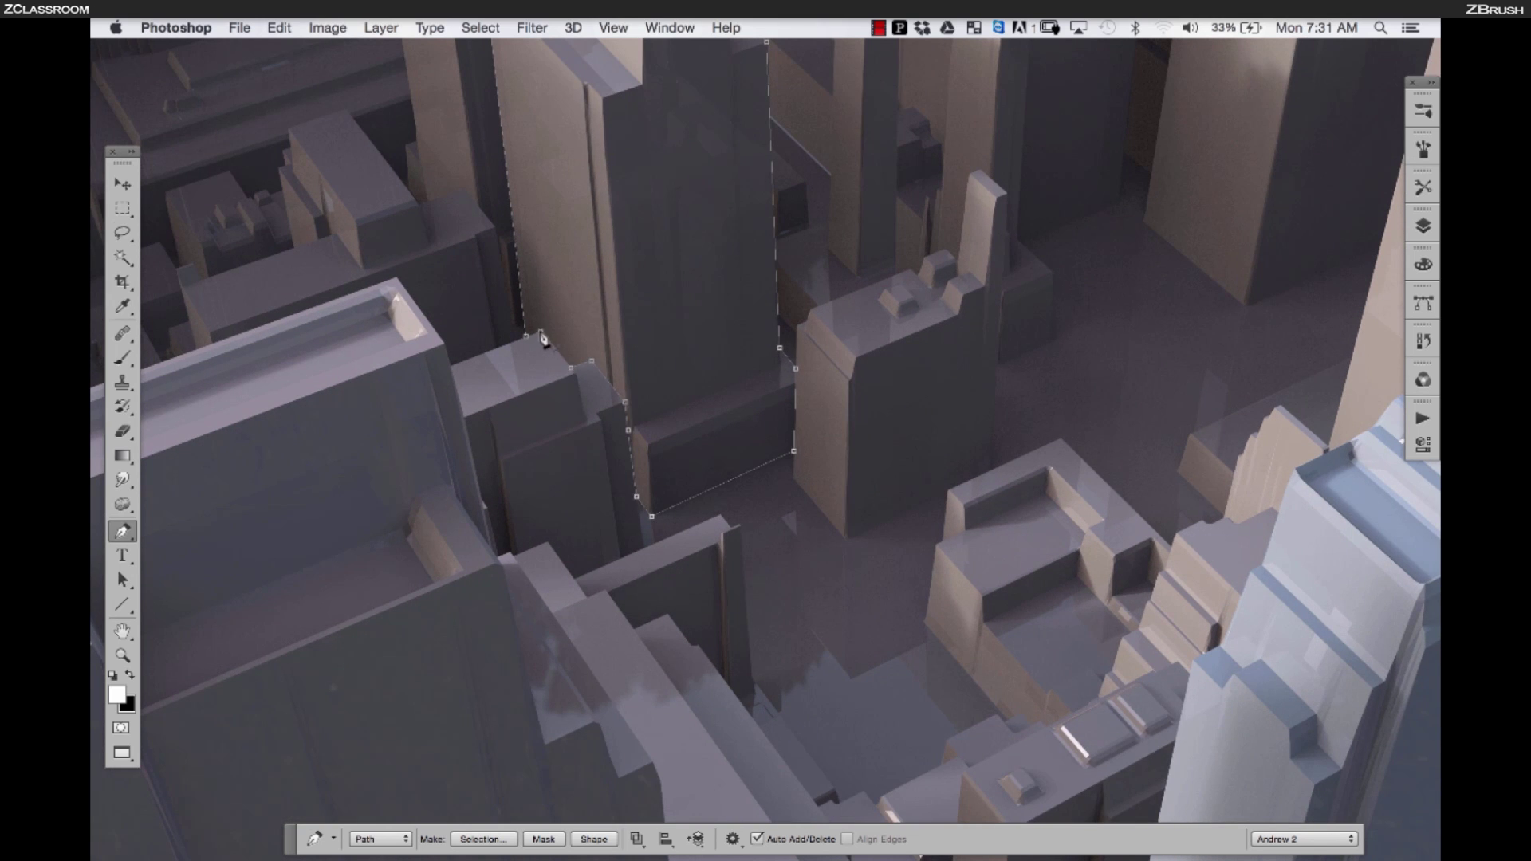
key(super+l)
key(Return)
Start a Pen path along the top and right edge of the dark tower in the image's upper-left corner
key(super+minus)
key(super+minus)
drag(742, 253, 843, 479)
super+click(420, 244)
click(390, 257)
click(414, 320)
click(441, 333)
click(543, 640)
click(507, 660)
Finish the upper-left tower's path around the small rooftop at its base and reveal the tower in Layer 3's mask
click(497, 637)
click(469, 587)
key(super+z)
super+click(488, 607)
click(493, 631)
click(489, 617)
click(480, 605)
click(474, 596)
click(464, 573)
click(363, 604)
click(394, 700)
click(378, 680)
Outline the small block beside the central blue tower's base and fill it with white on Layer 3's mask
scroll(346, 567, down, 4)
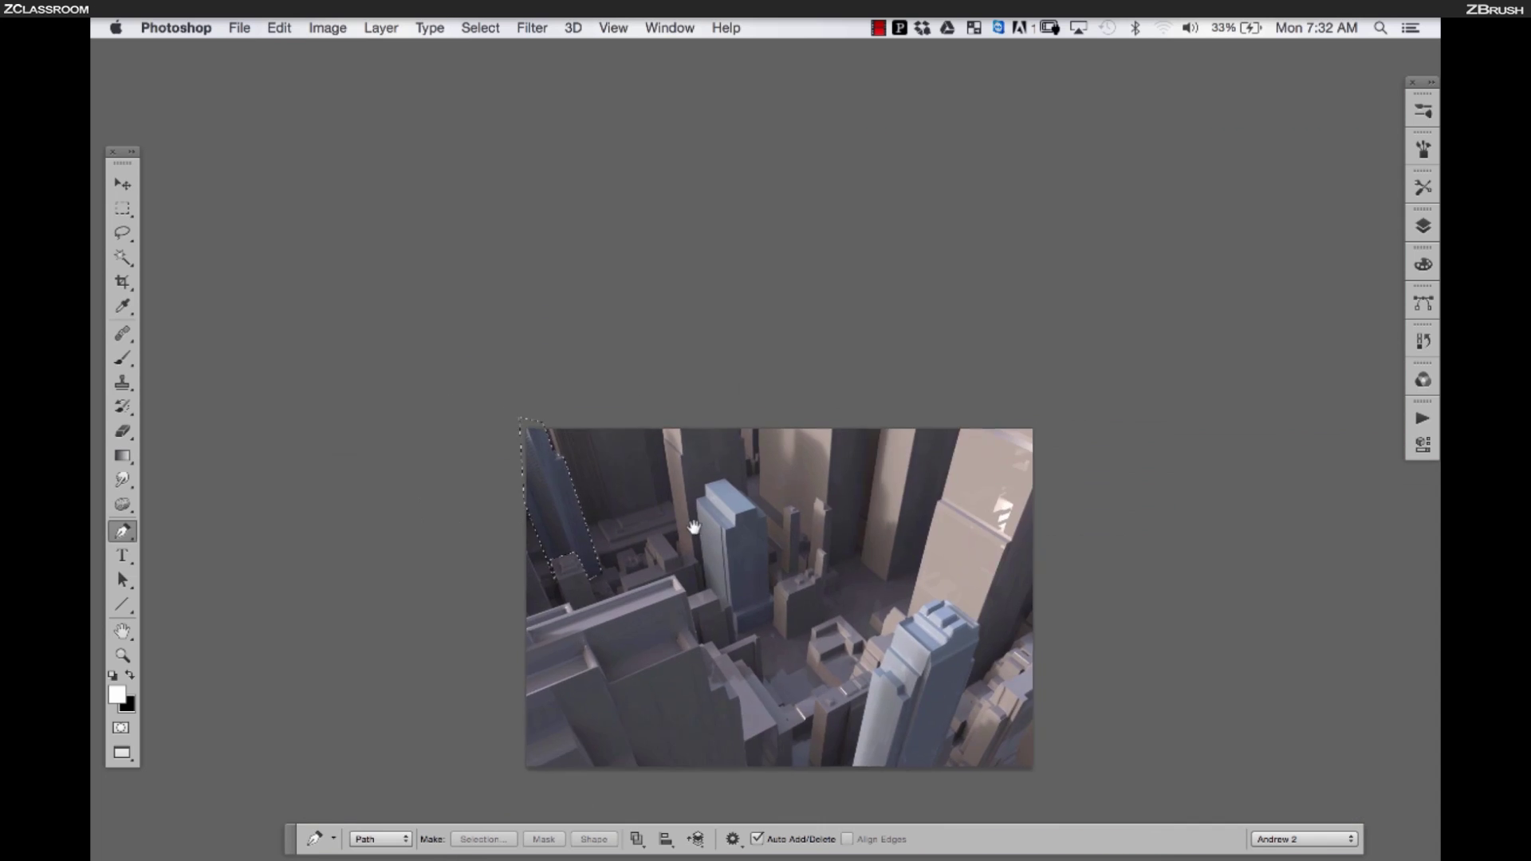
scroll(838, 468, up, 5)
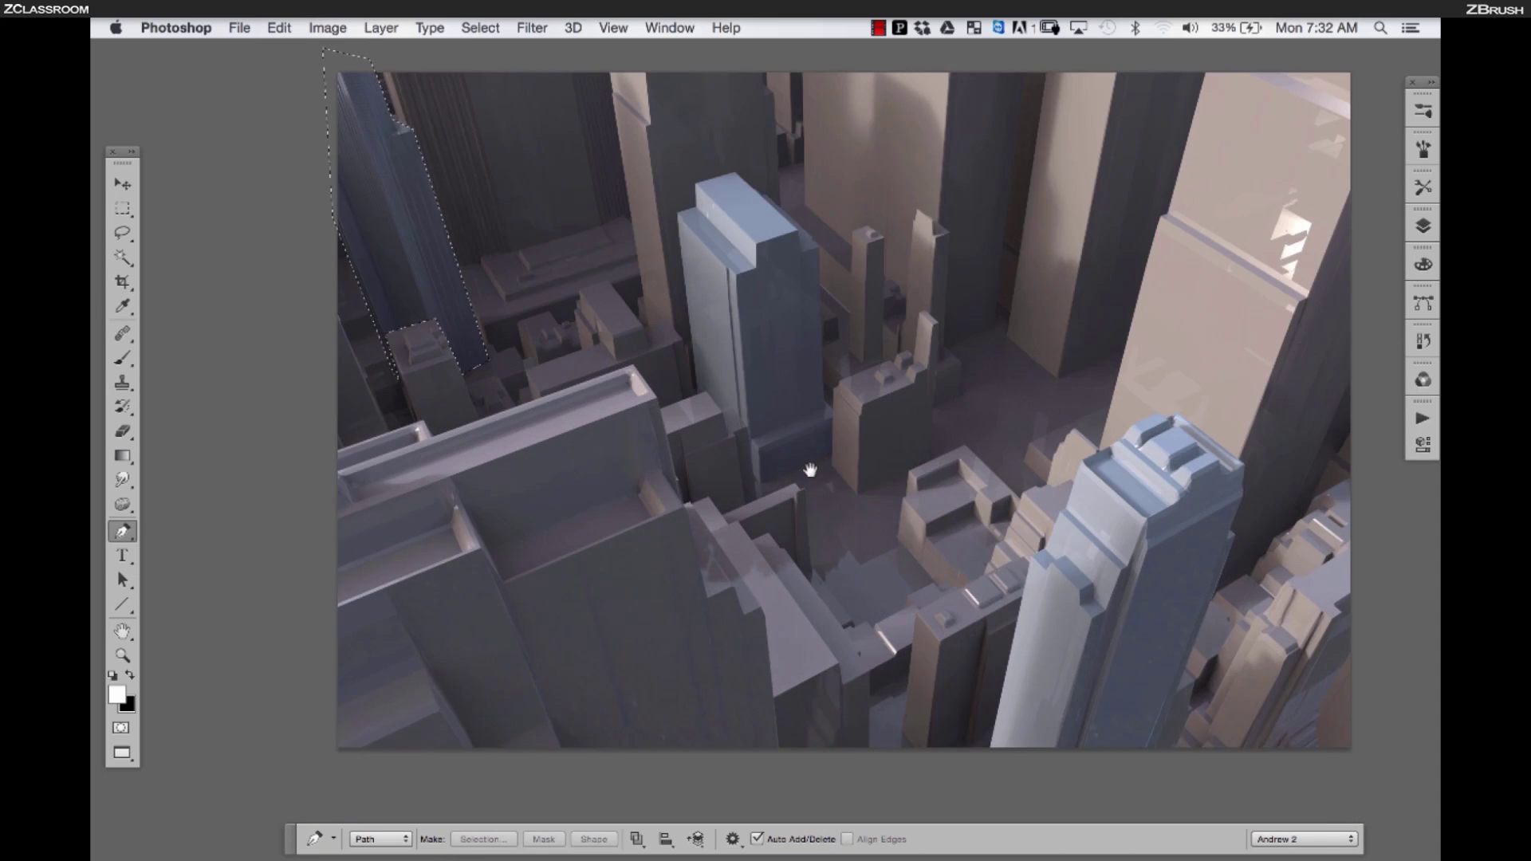
click(471, 472)
click(531, 451)
click(586, 496)
click(535, 590)
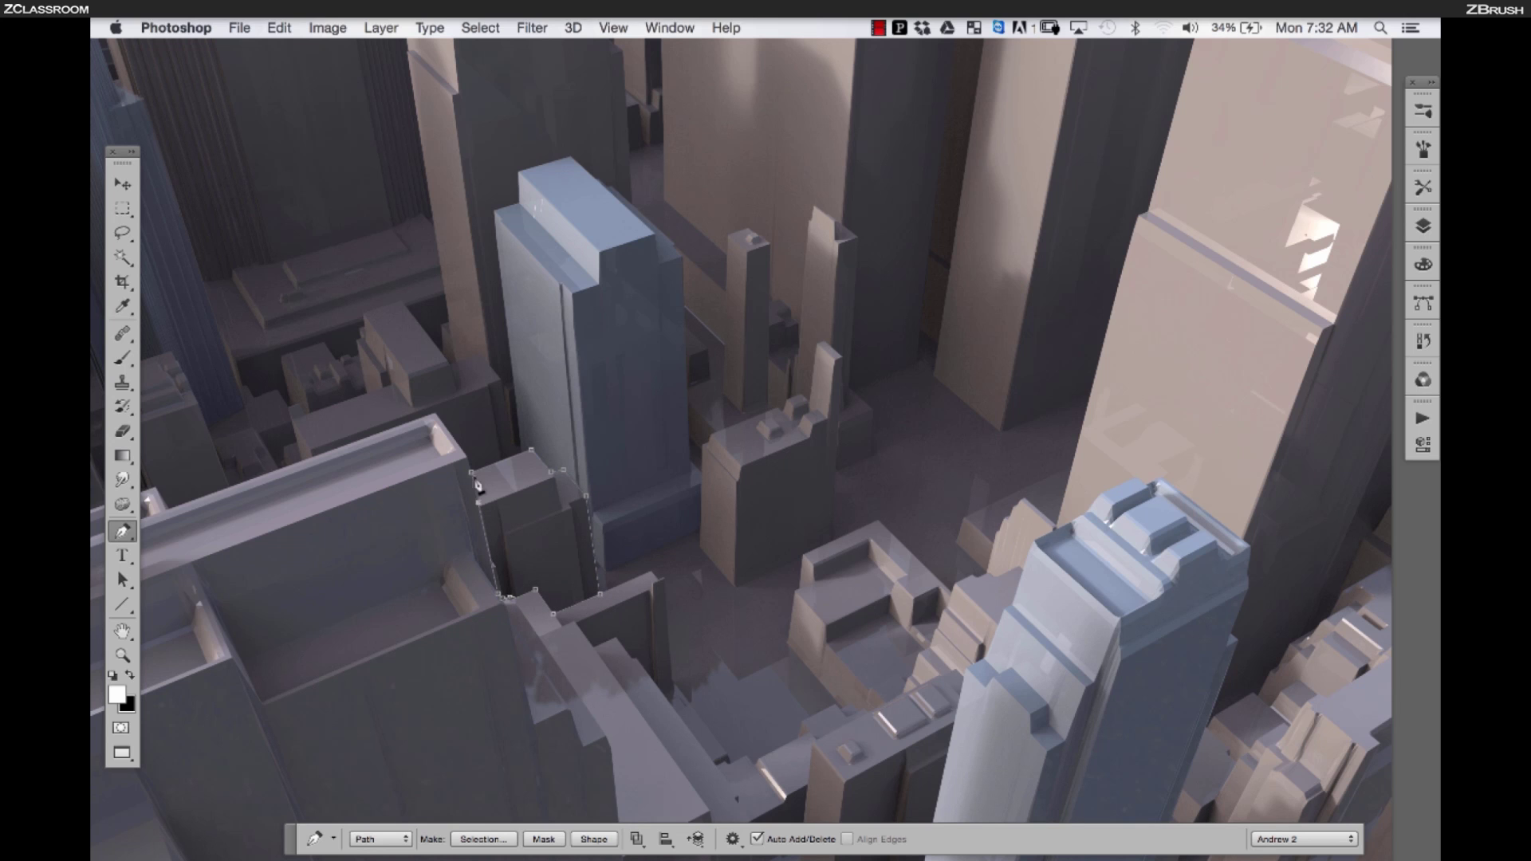
key(super+Return)
key(shift+F5)
key(Return)
key(super+minus)
key(super+minus)
drag(780, 313, 694, 303)
key(super+d)
Outline the jagged rooftop edge at the image's right border with the Pen tool and reveal it in Layer 3's mask
key(super+plus)
key(super+plus)
key(super+plus)
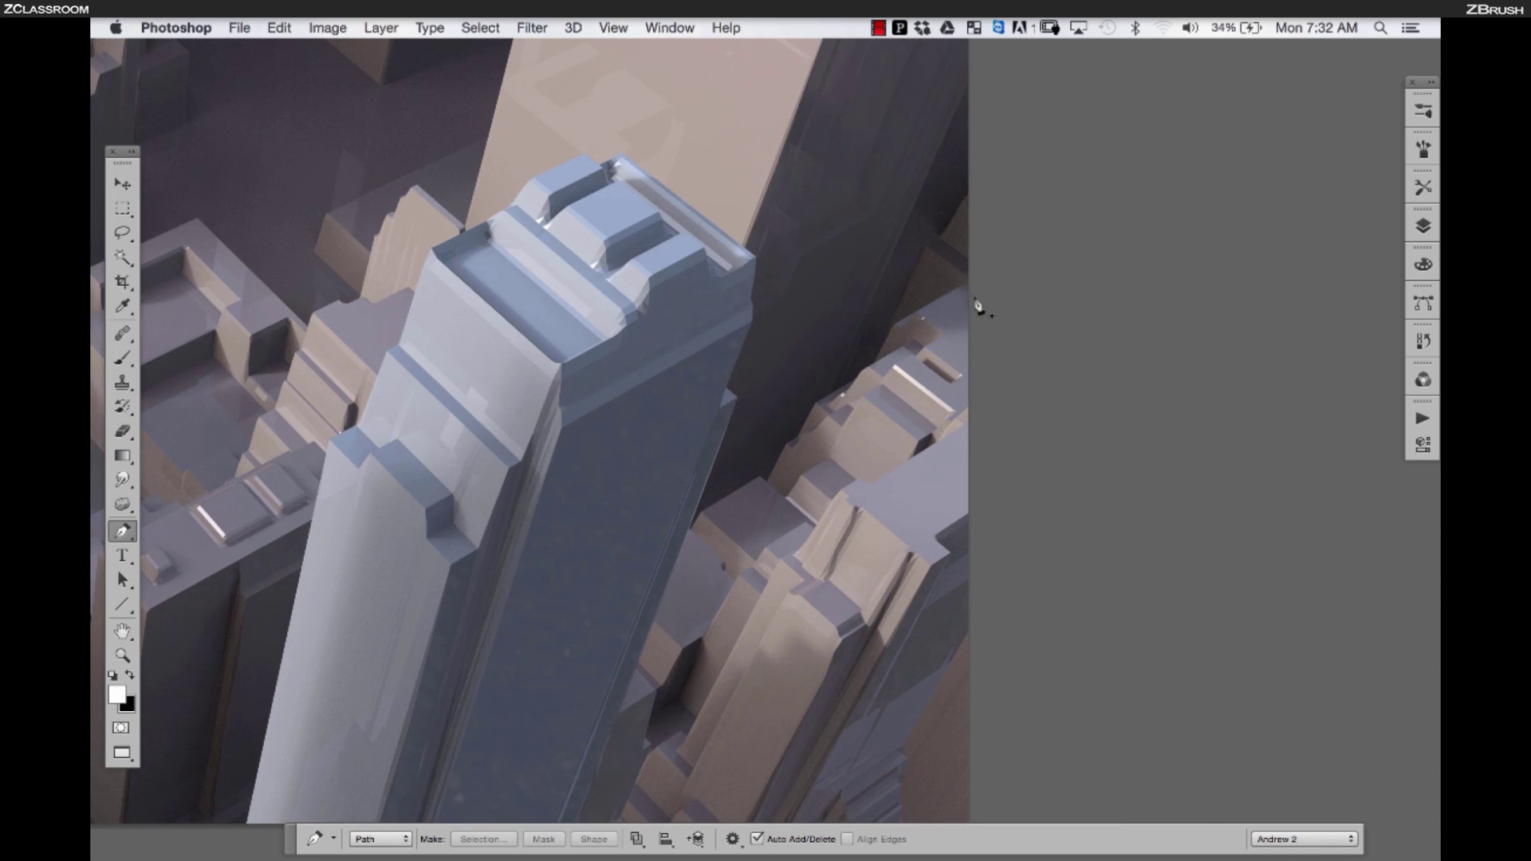
click(968, 282)
click(874, 363)
click(902, 346)
click(859, 372)
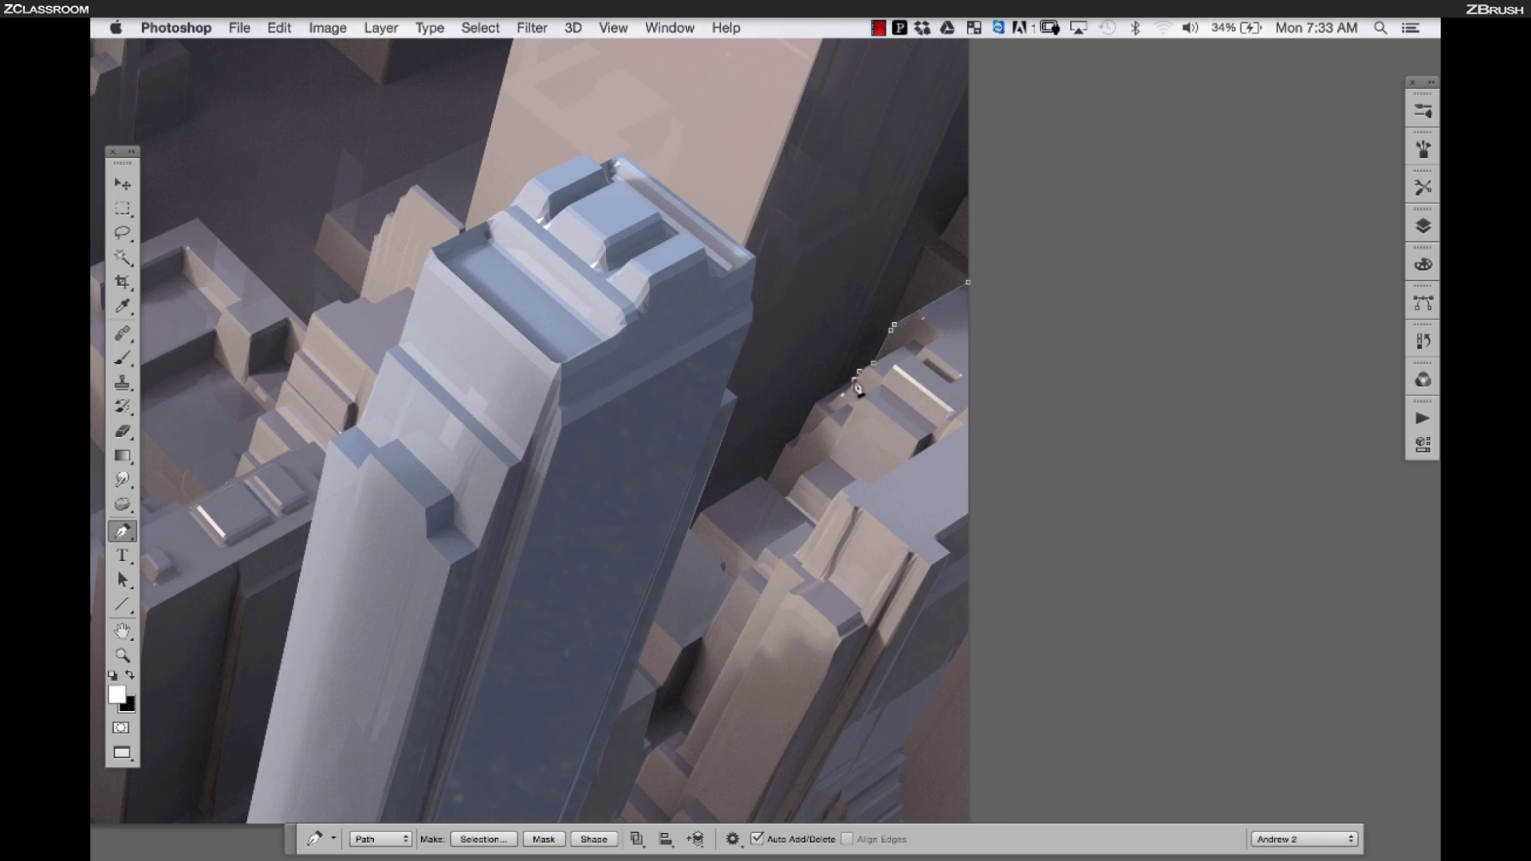
click(815, 403)
key(super+Return)
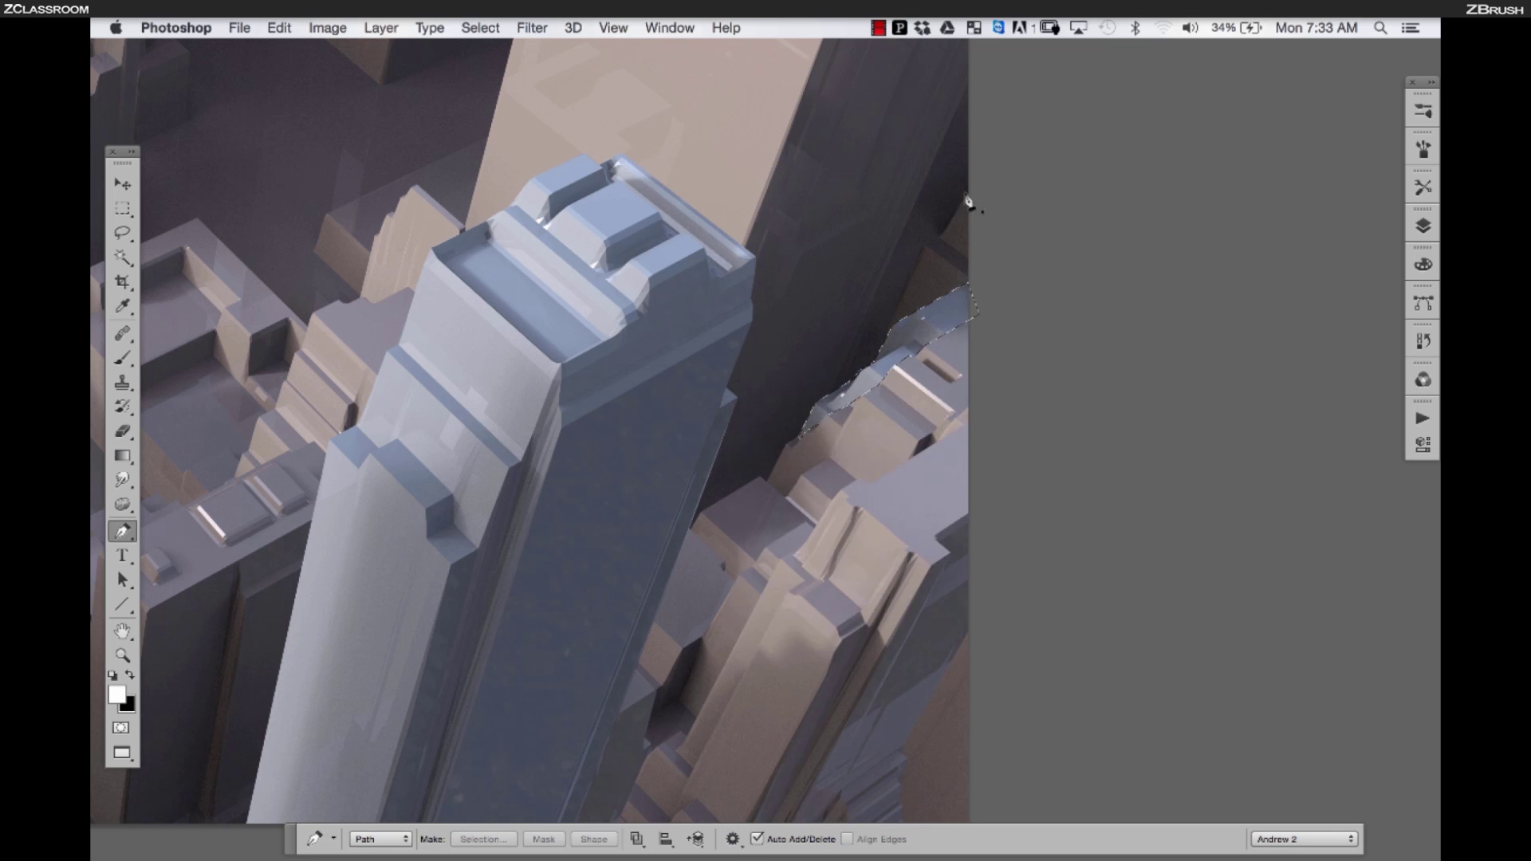
Trace a Pen path around the stepped, sloping building at the bottom centre of the image
key(super+minus)
key(super+minus)
drag(446, 414, 746, 410)
scroll(745, 408, up, 3)
click(703, 318)
click(734, 302)
click(938, 580)
scroll(929, 599, down, 4)
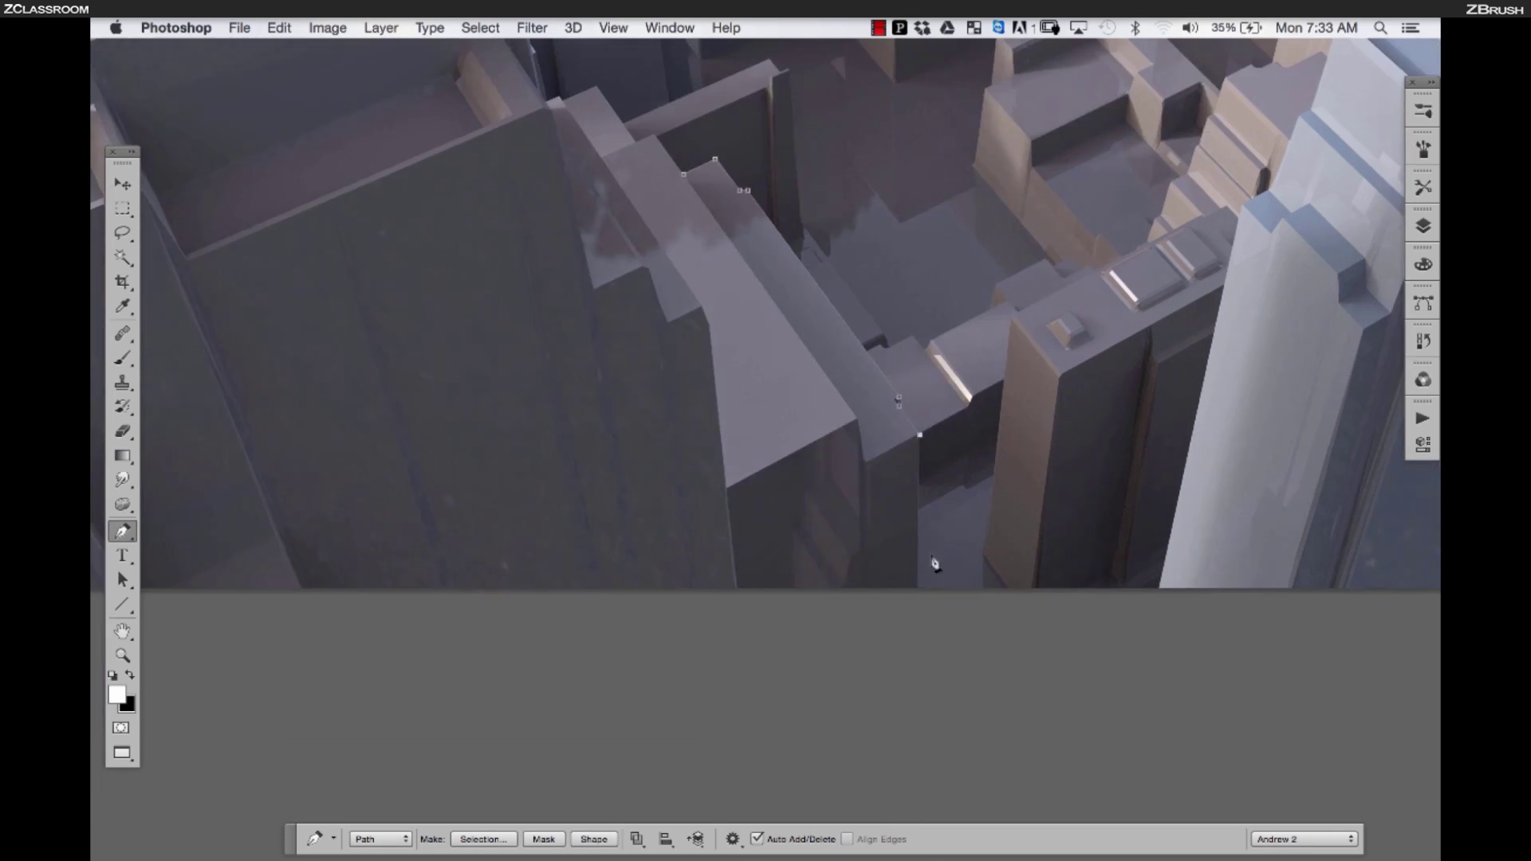
click(917, 591)
click(736, 595)
scroll(703, 273, up, 3)
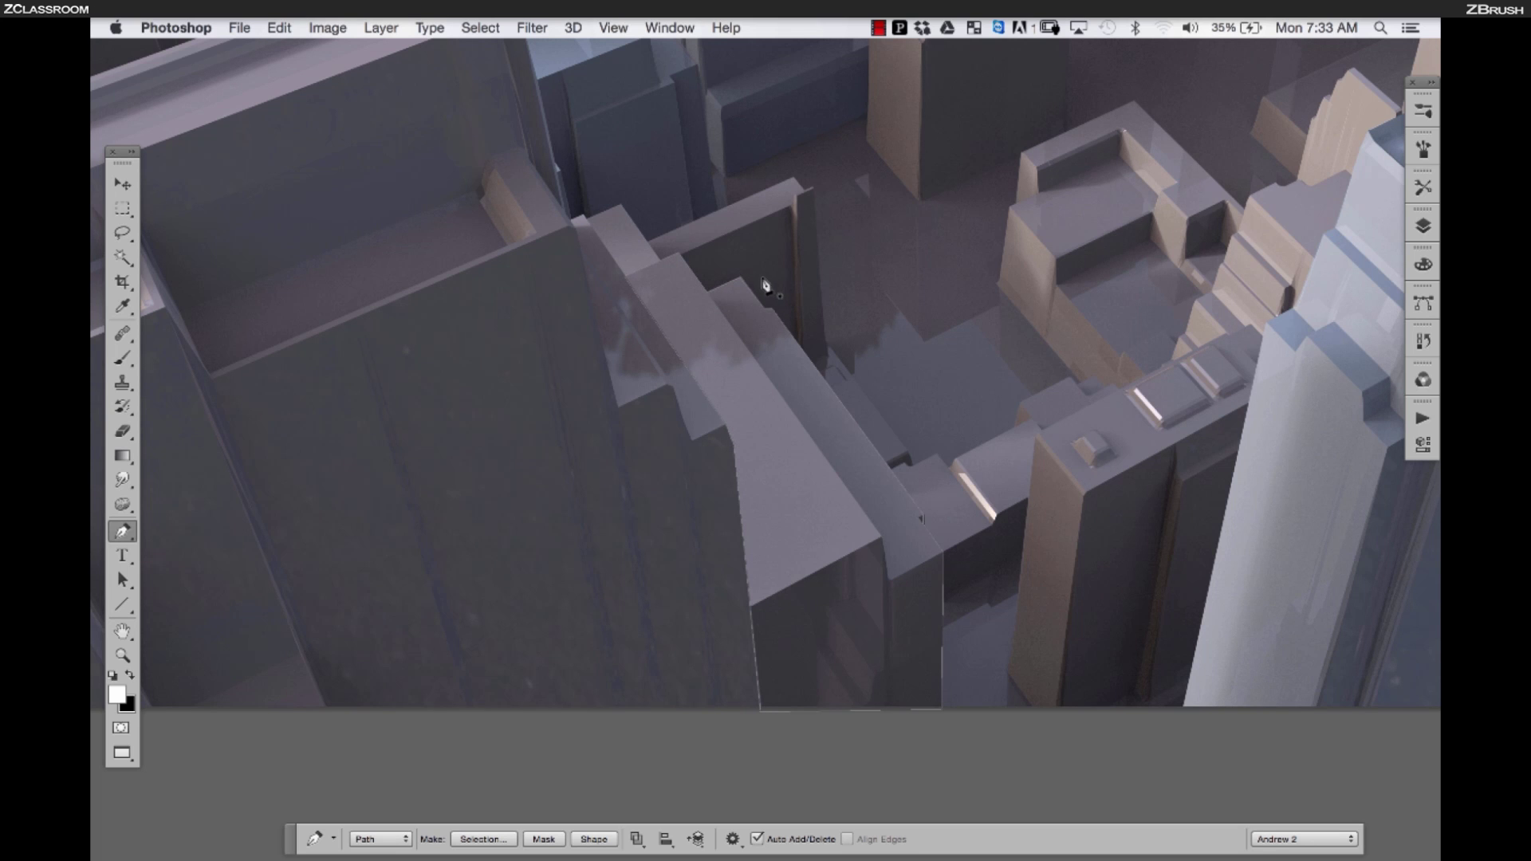
Convert the bottom-centre building's path to a selection and fill it with white on Layer 3's mask
key(super+Return)
key(super+alt+l)
key(Return)
Outline the low building behind the left foreground rooftop with the Pen tool and reveal it in Layer 3's mask
key(super+minus)
key(super+minus)
drag(767, 188, 933, 401)
super+click(670, 363)
click(659, 496)
click(630, 349)
click(756, 304)
click(831, 401)
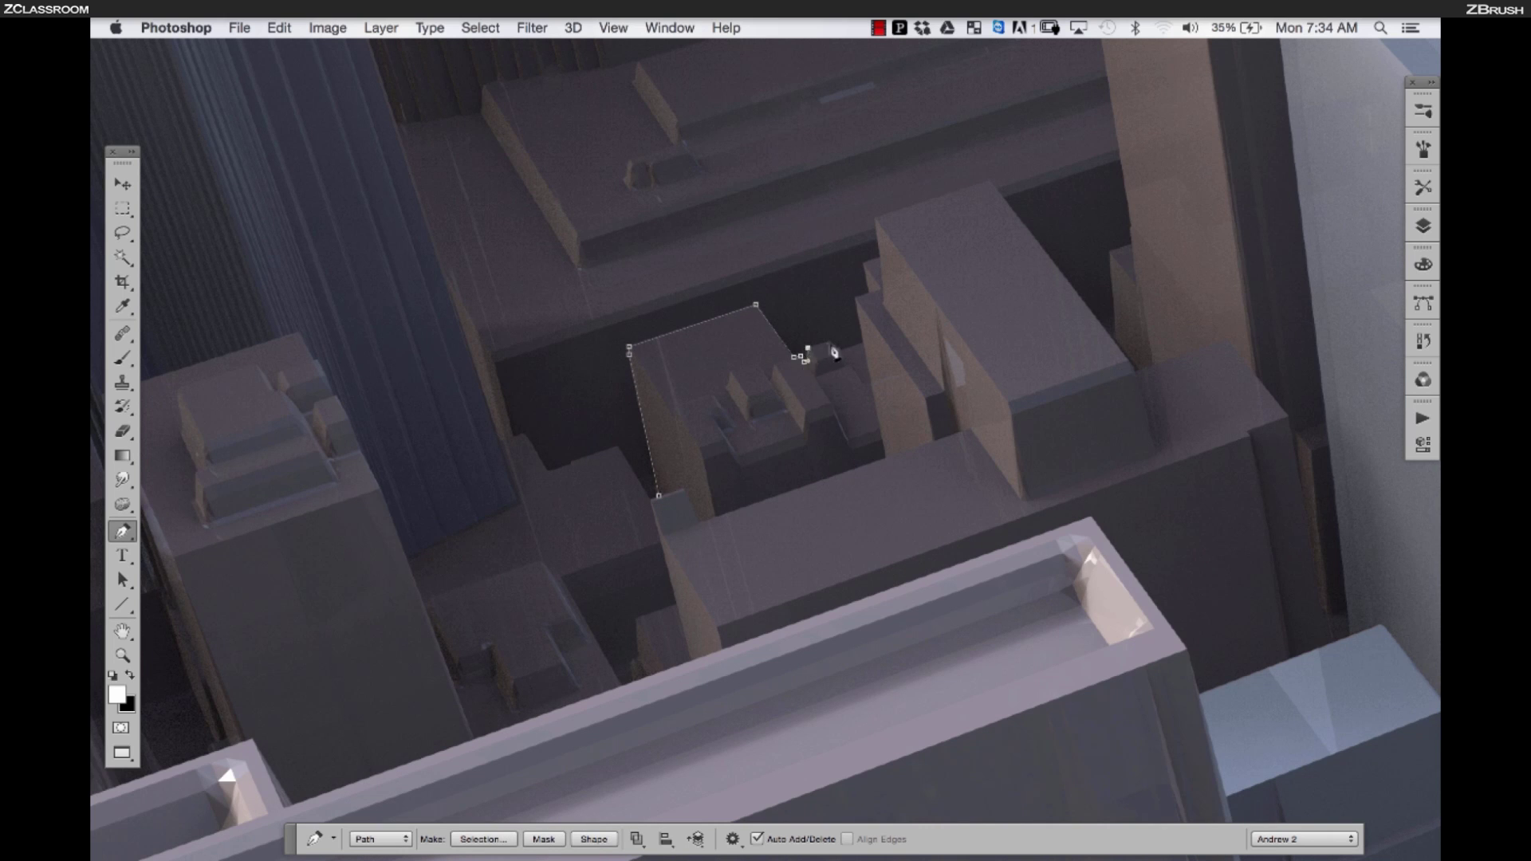
click(702, 520)
click(659, 495)
key(super+Return)
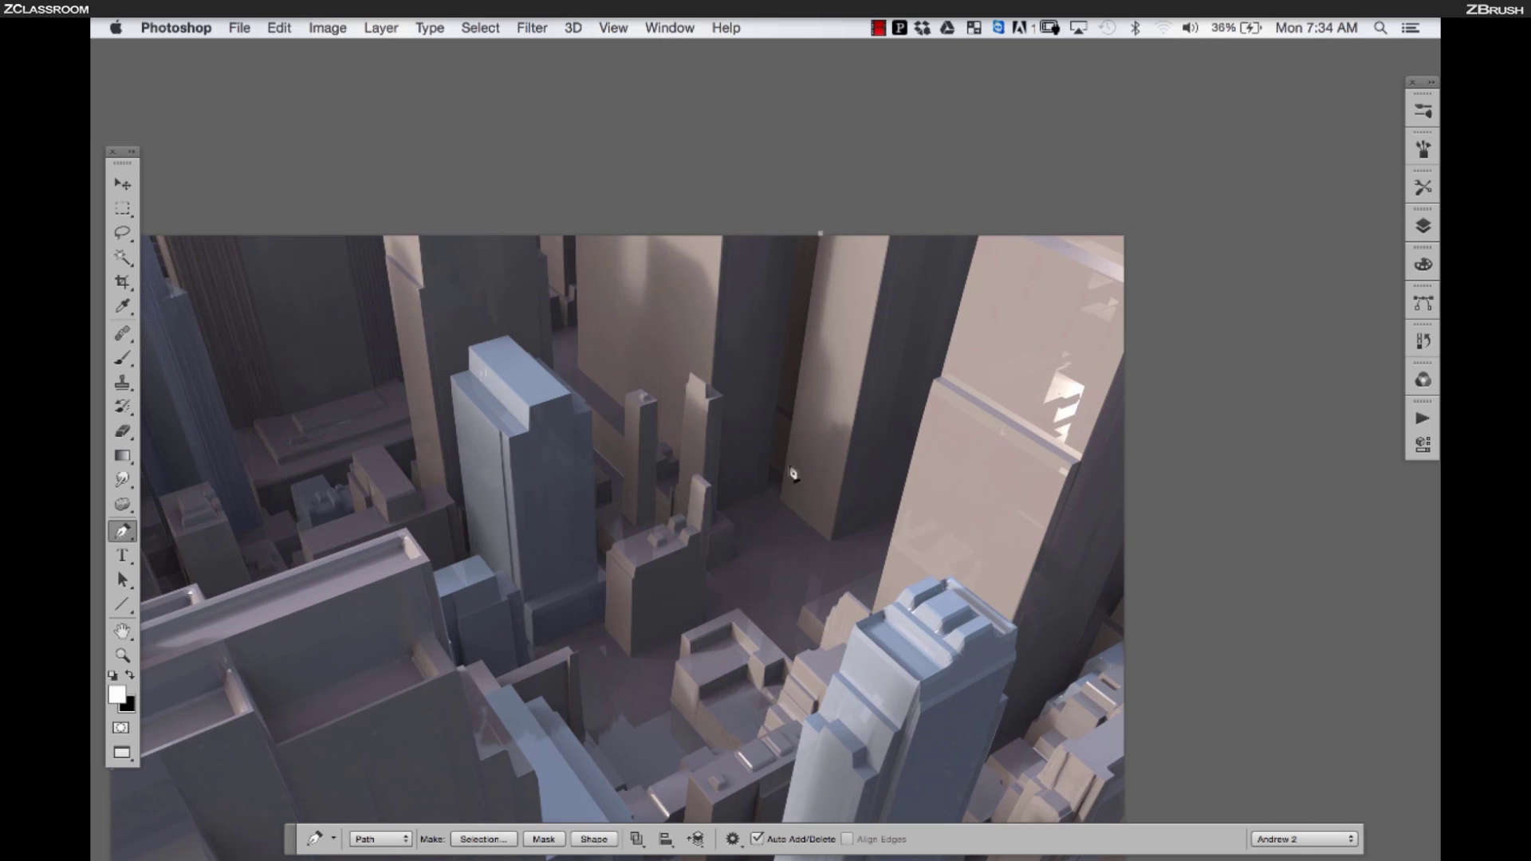
Outline the tall tower at the image's upper right of centre with the Pen tool and reveal it in the active layer mask
click(781, 501)
click(833, 542)
super+click(897, 511)
click(958, 277)
click(979, 247)
drag(1018, 156, 889, 506)
click(925, 310)
click(669, 285)
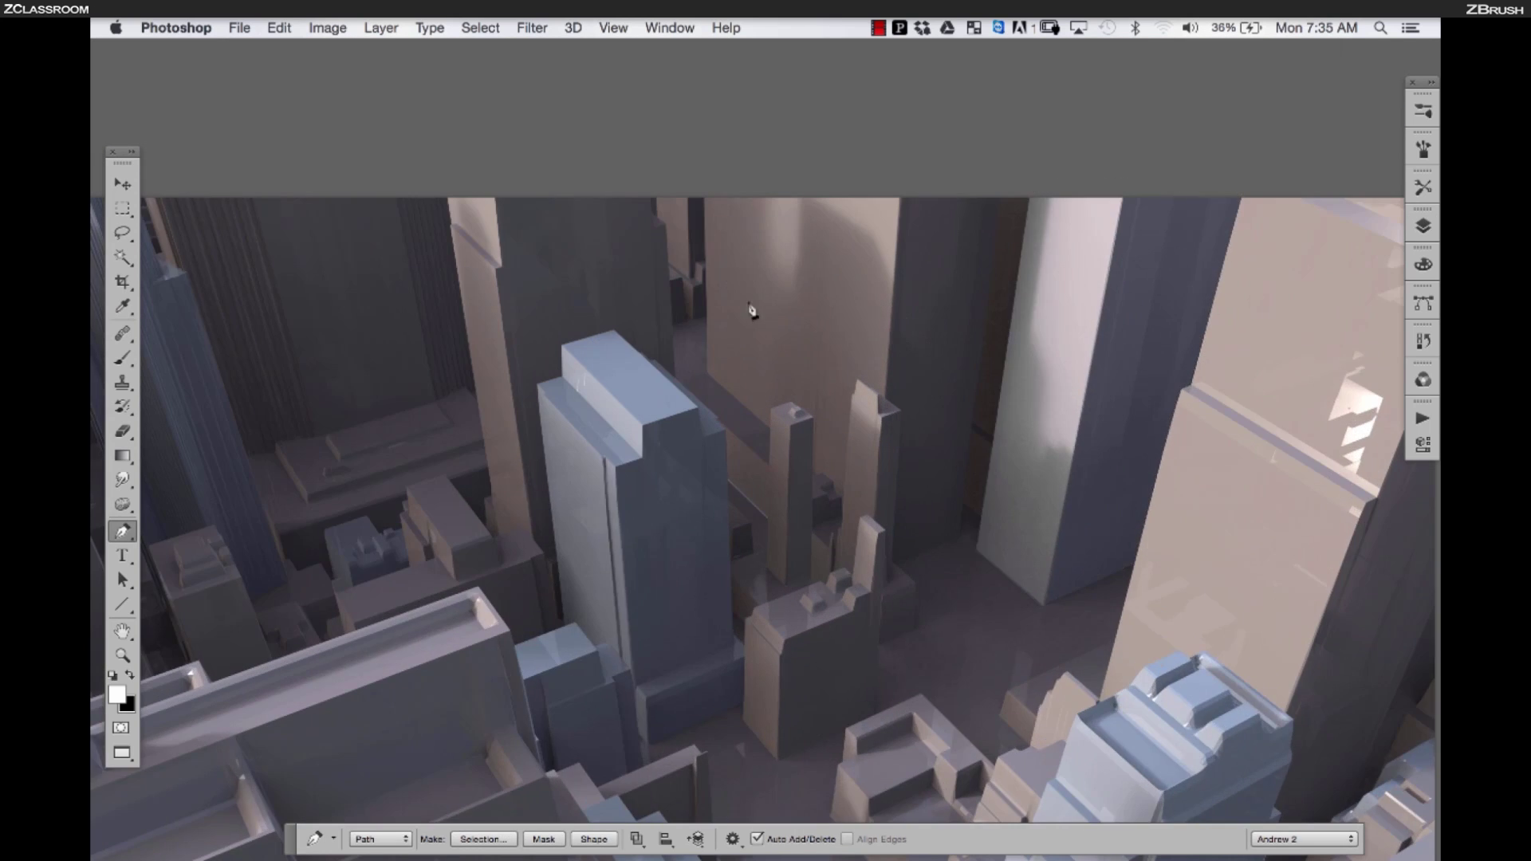
Outline the thin tower behind the small central building with the Pen tool and fill it with white on Layer 2's mask
click(758, 598)
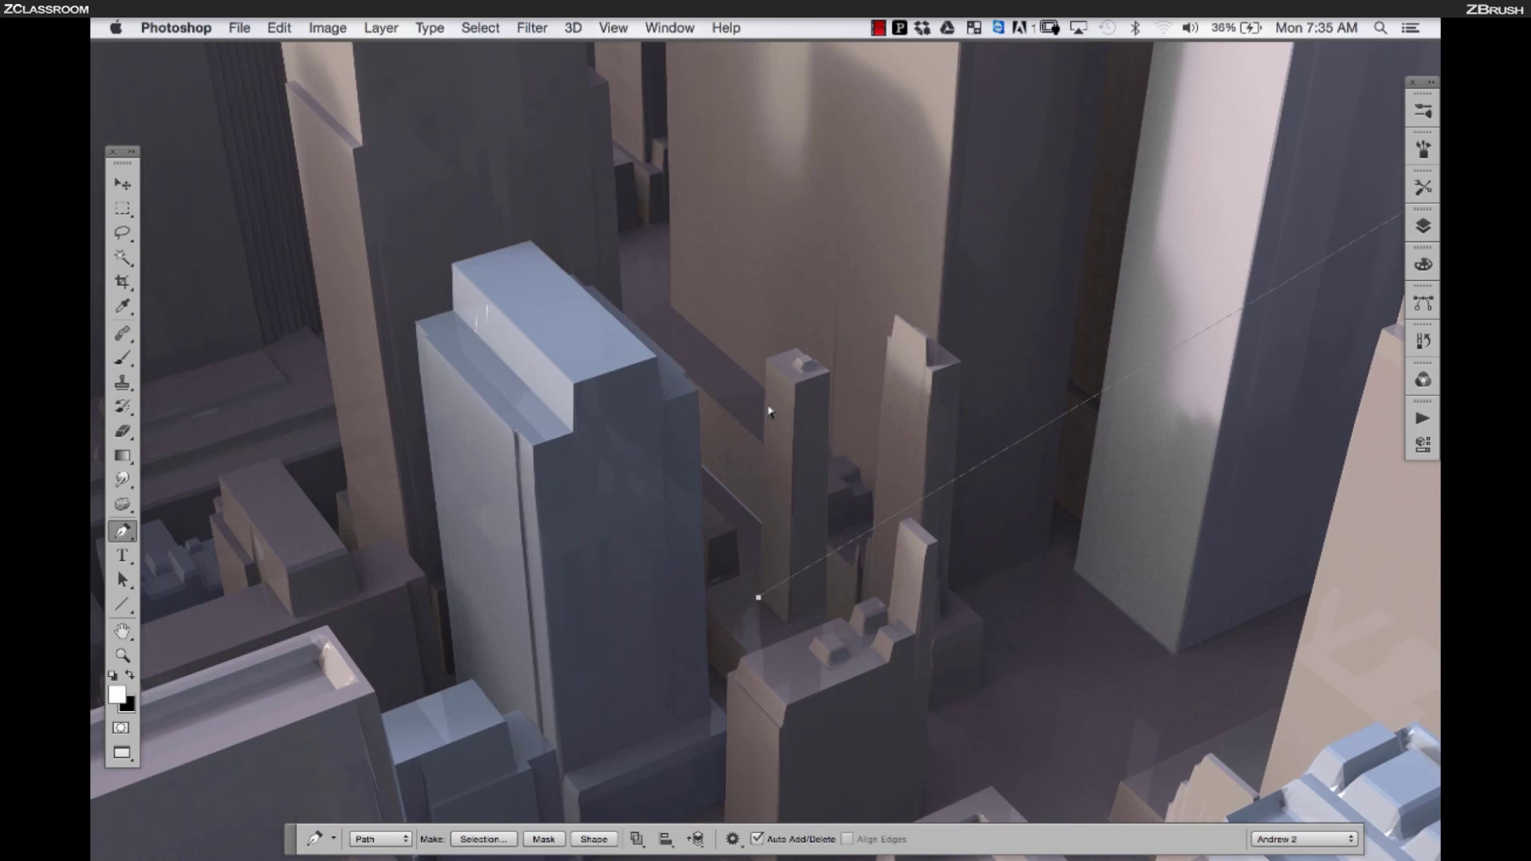
key(super+Return)
key(super+d)
drag(1029, 288, 743, 383)
scroll(728, 397, up, 3)
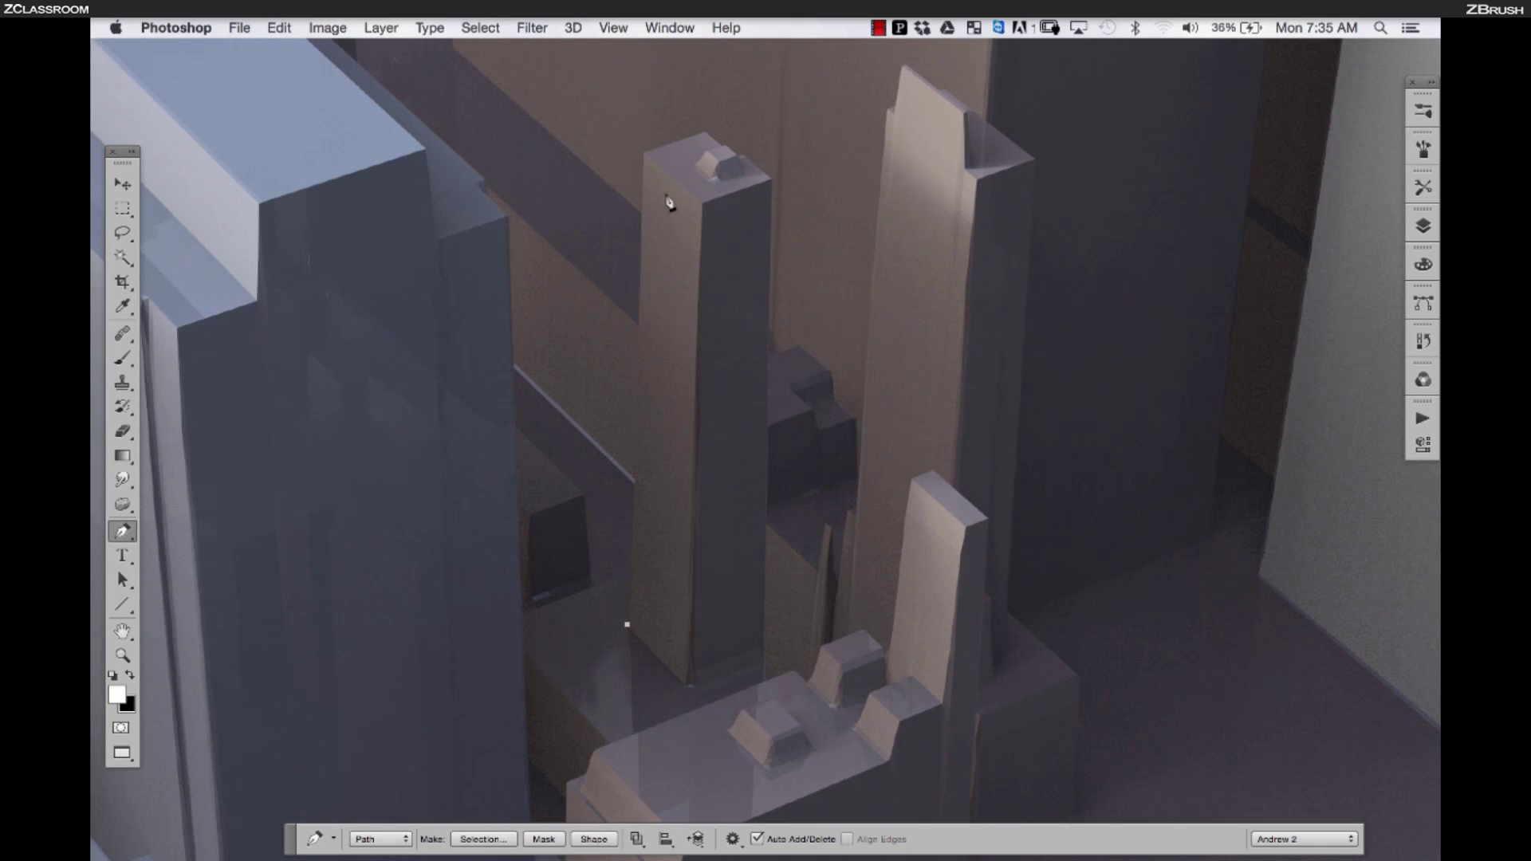
click(770, 179)
click(764, 664)
click(690, 687)
click(627, 625)
key(super+Return)
key(alt+BackSpace)
key(super+minus)
key(super+minus)
key(super+minus)
key(super+minus)
key(super+minus)
click(1424, 226)
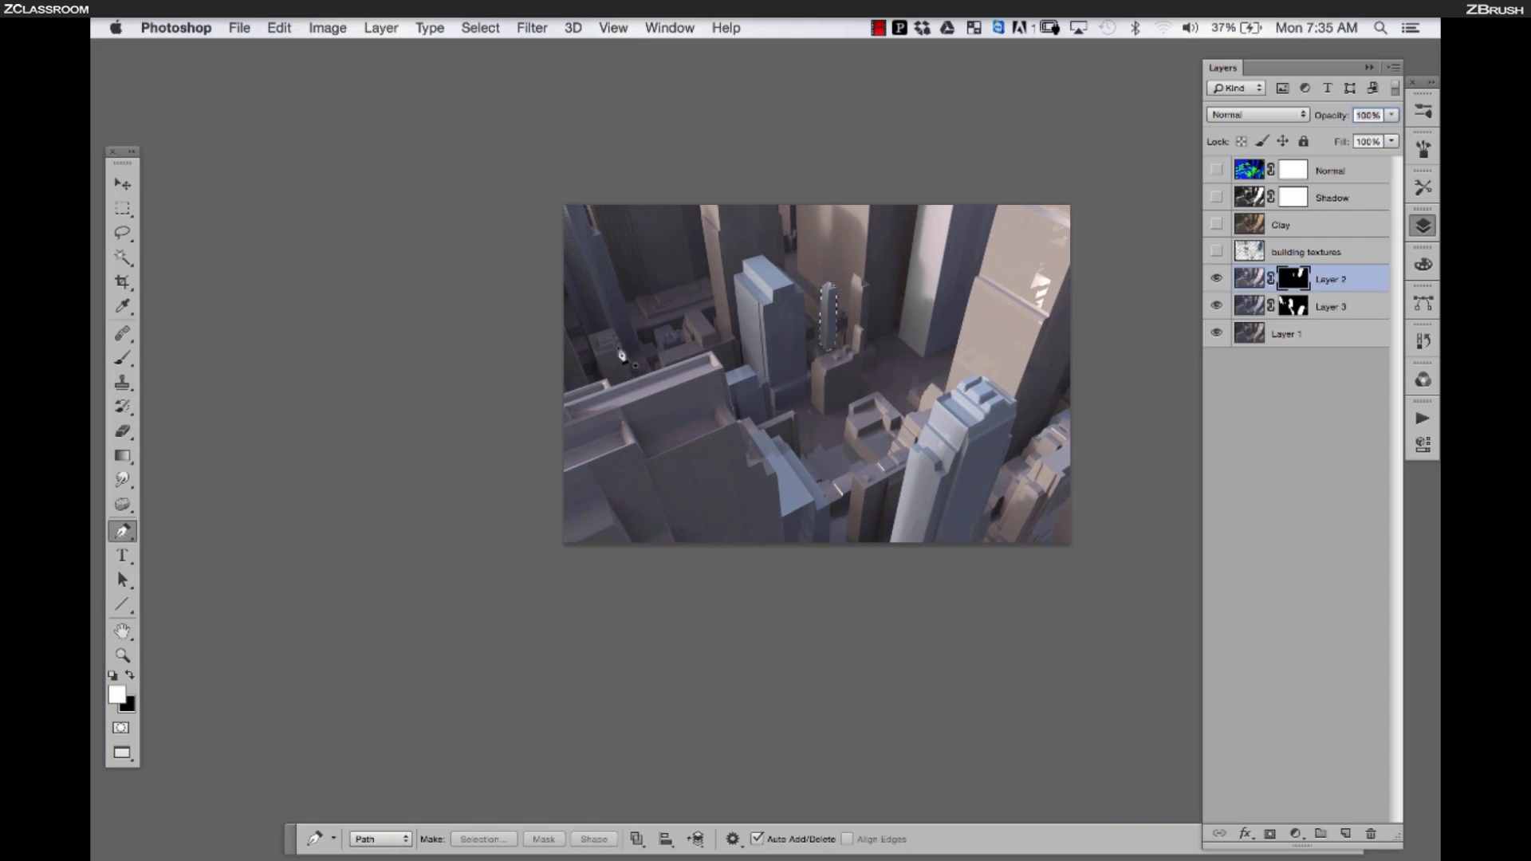
Trace a four-cornered Pen path around another small block behind the left foreground rooftop and fill it with white on Layer 2's mask
scroll(596, 319, up, 5)
click(707, 408)
click(766, 390)
click(804, 448)
click(732, 476)
click(707, 409)
key(super+Return)
key(alt+BackSpace)
Trace a Pen path around the low U-shaped building at the image centre, following the stepped edge of its neighbour
scroll(800, 317, down, 5)
scroll(839, 467, up, 5)
click(713, 444)
click(726, 363)
click(737, 313)
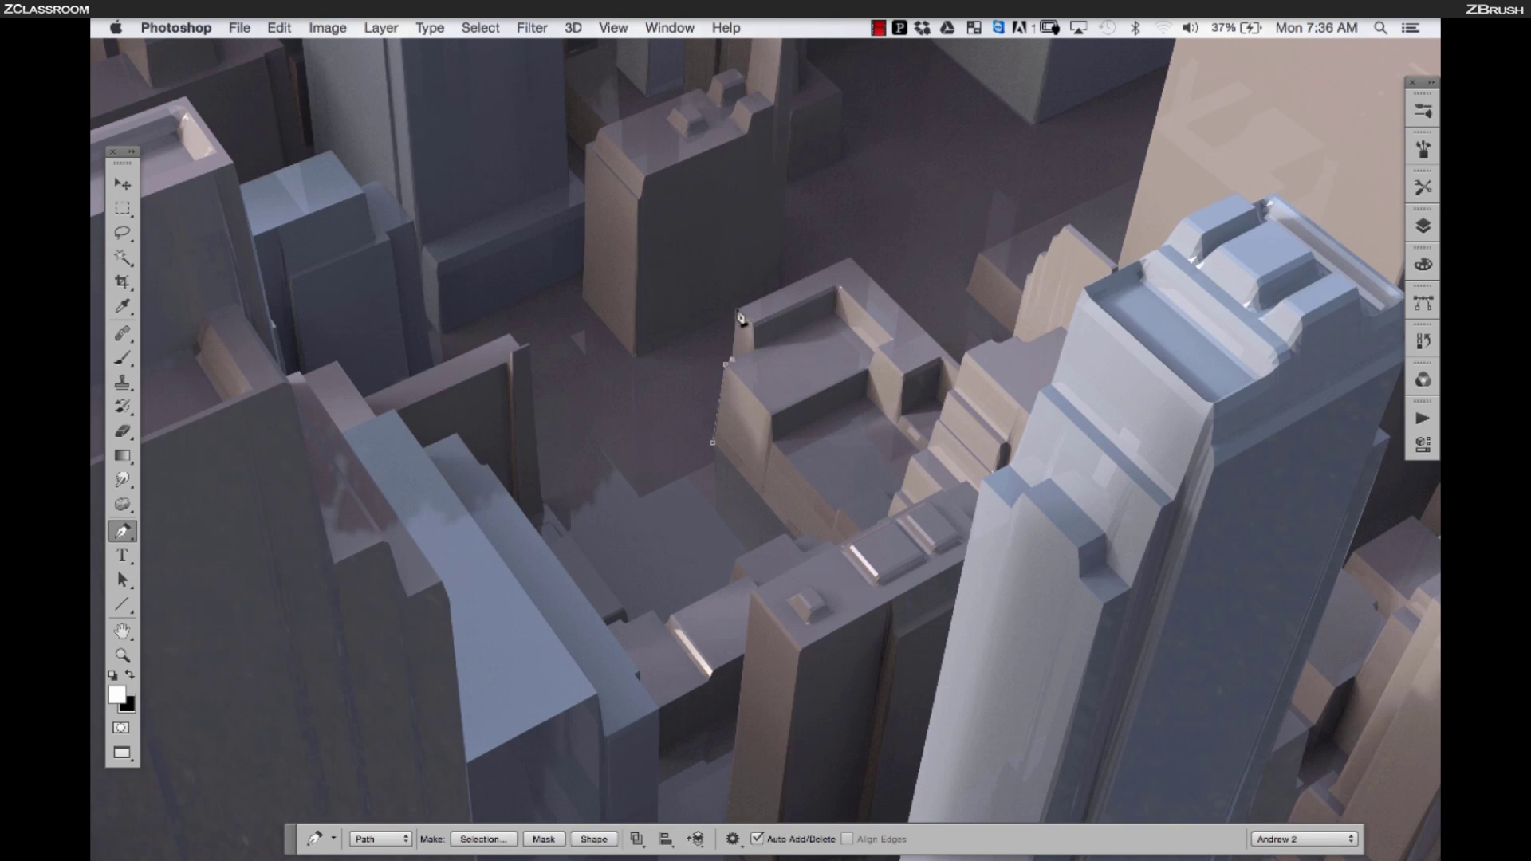
super+click(964, 389)
click(930, 386)
click(913, 397)
click(888, 479)
click(852, 563)
click(805, 591)
click(771, 692)
Close the U-shaped building's path, convert it to a selection and fill it with white on Layer 2's mask
drag(798, 581, 871, 266)
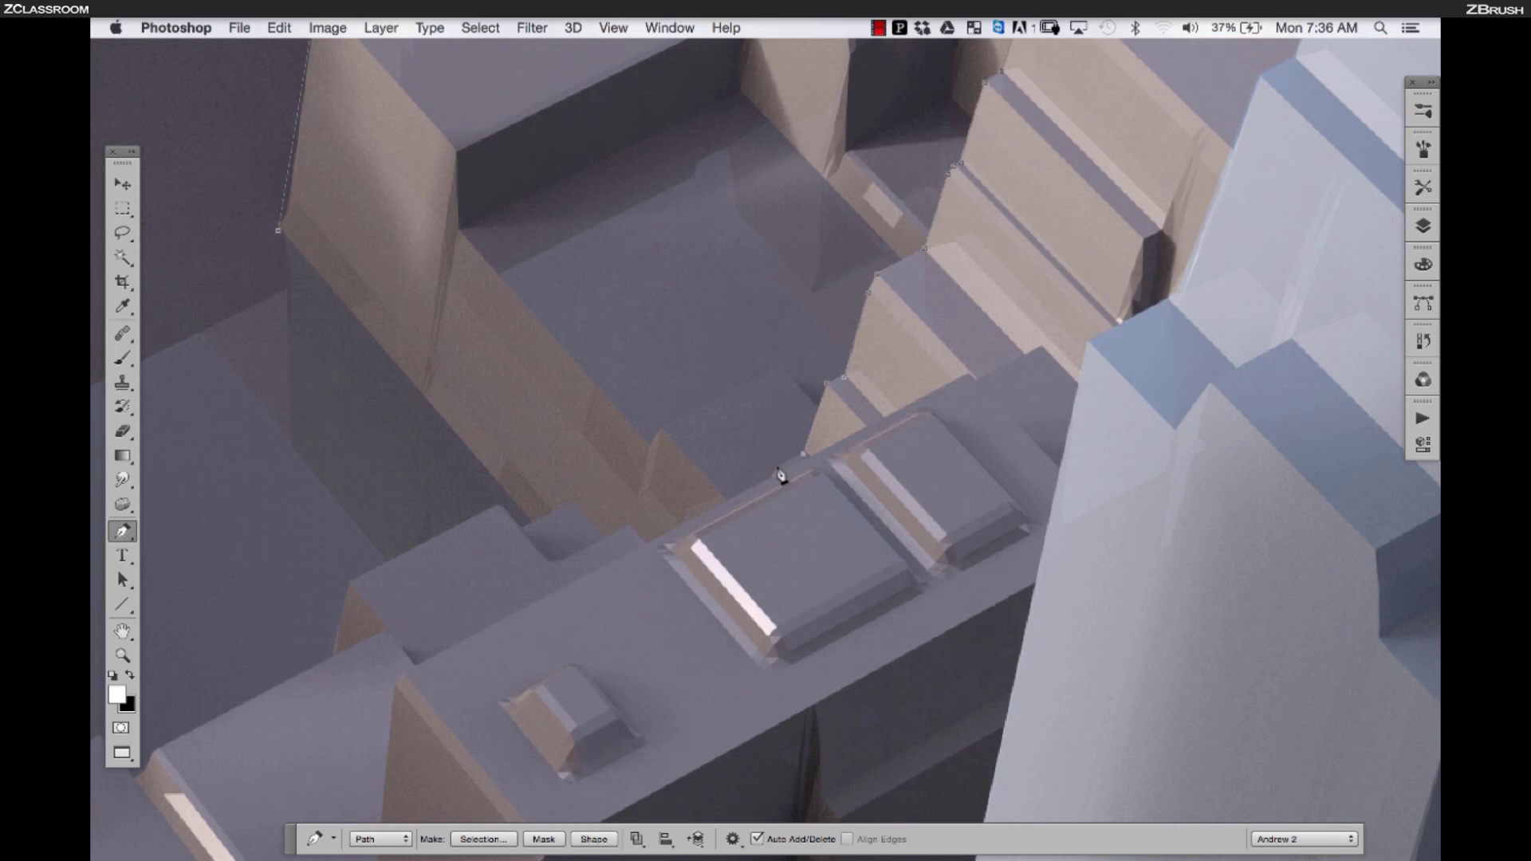
drag(499, 71, 667, 327)
key(super+Return)
key(alt+BackSpace)
Outline the building at the image's left border, above the foreground rooftop, with the Pen tool and reveal it in Layer 2's mask
scroll(838, 343, down, 5)
drag(868, 359, 960, 500)
scroll(578, 399, up, 3)
super+click(477, 362)
drag(554, 537, 472, 187)
click(582, 505)
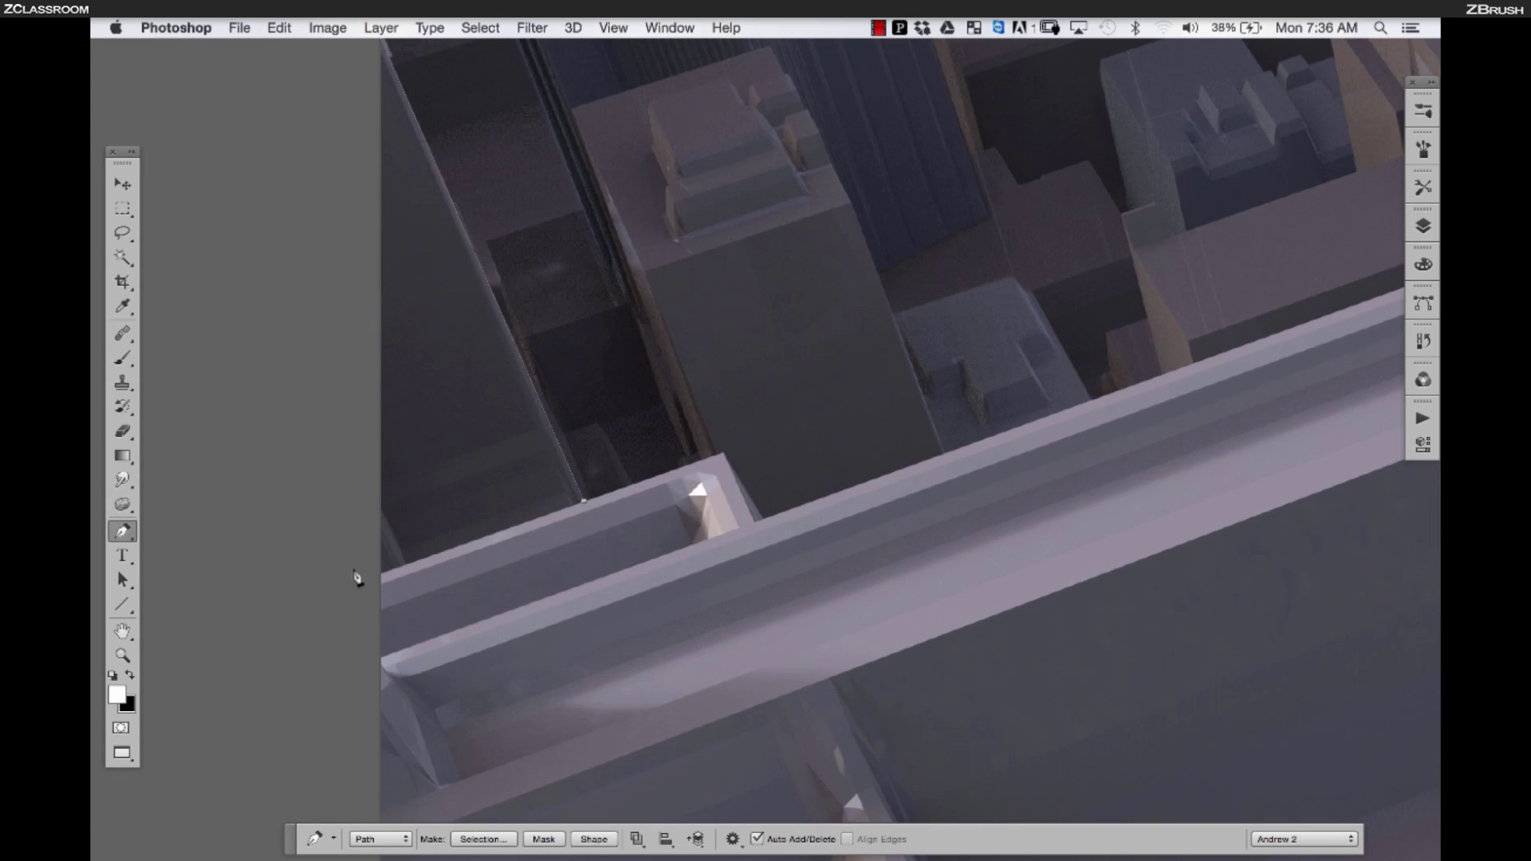
click(378, 580)
drag(335, 364, 416, 603)
click(402, 479)
click(460, 280)
key(super+Return)
scroll(688, 319, down, 5)
Outline the small building between the right foreground tower and the stepped buildings with the Pen tool and reveal it in the mask
scroll(827, 445, up, 6)
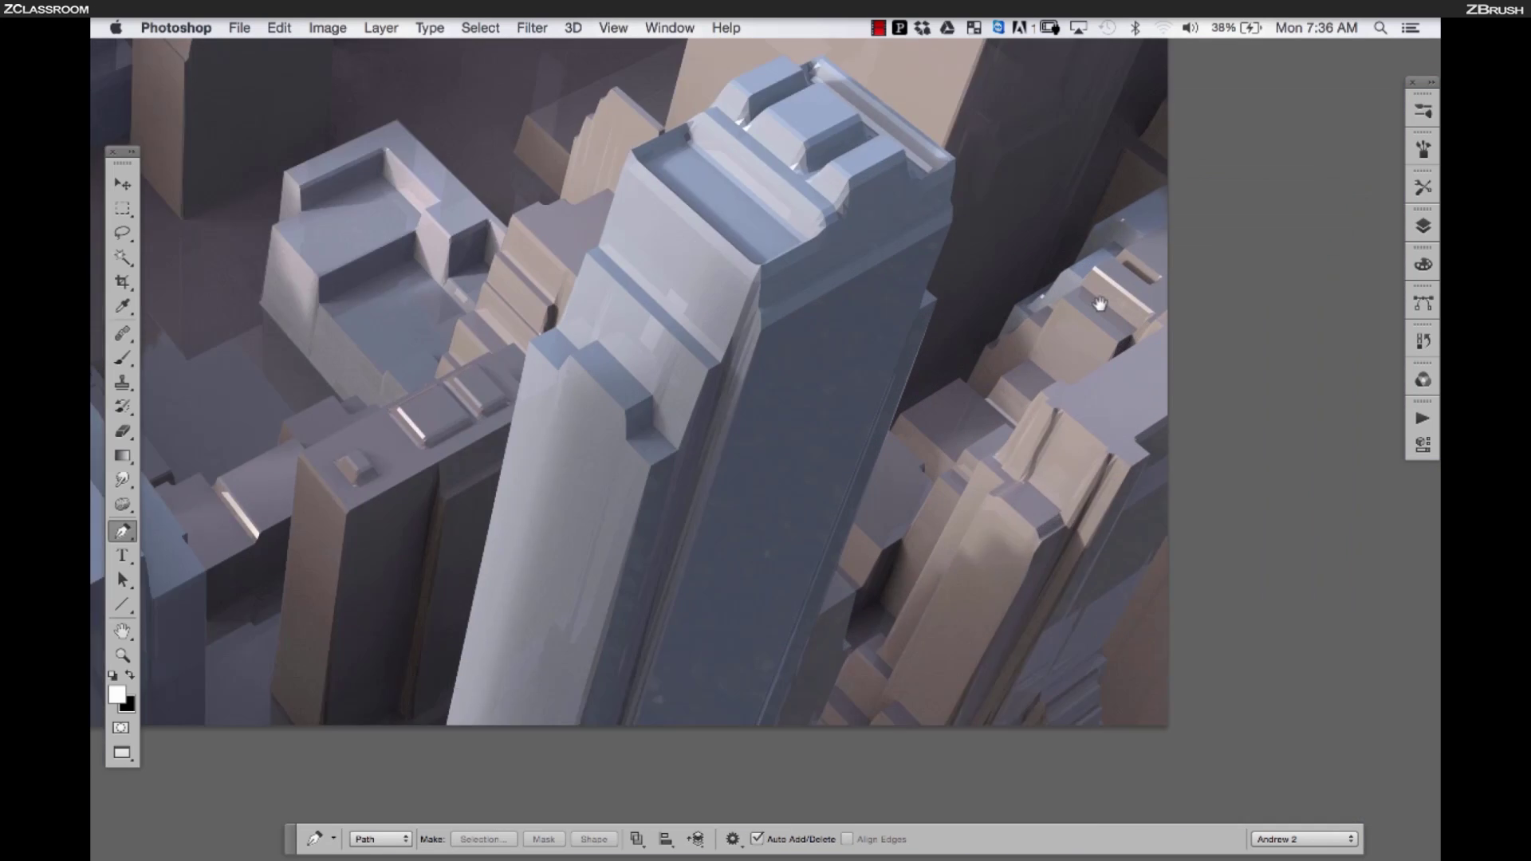
click(822, 436)
click(865, 480)
click(839, 571)
click(853, 586)
click(785, 743)
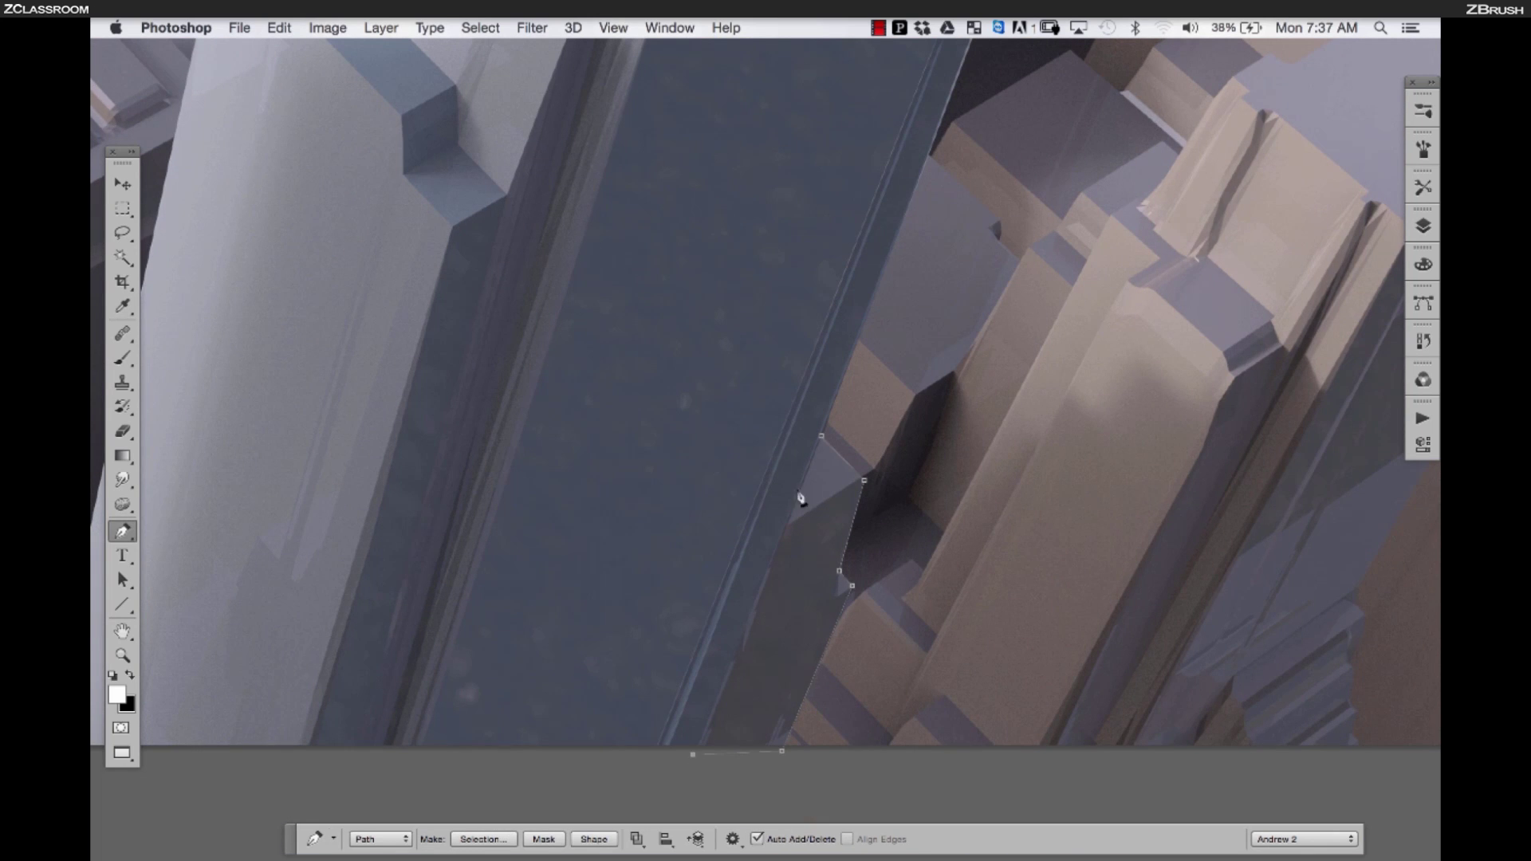
key(super+Return)
scroll(841, 430, down, 5)
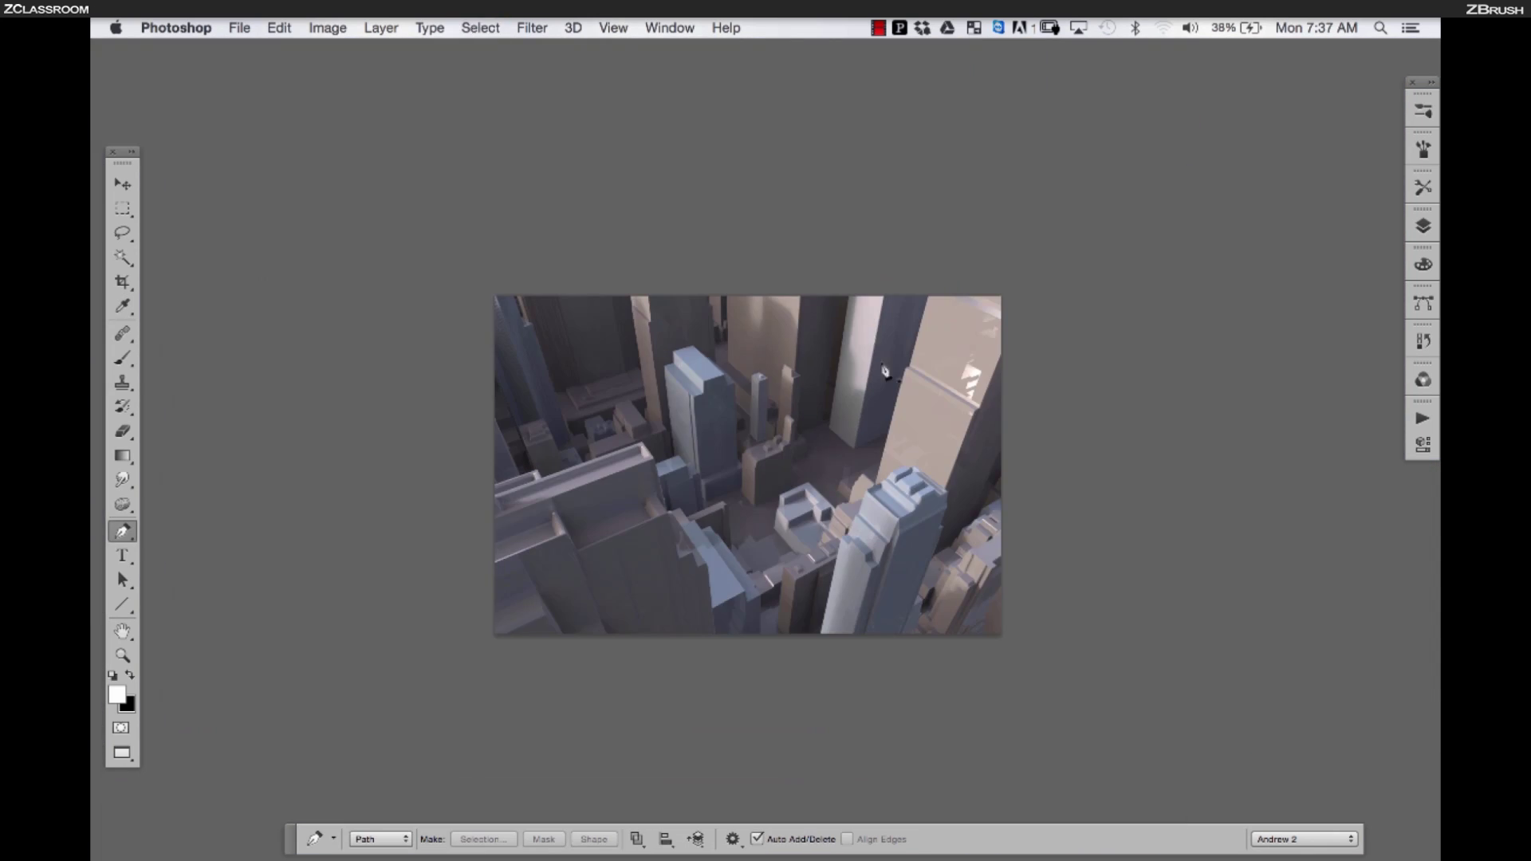
Trace a Pen path along the roof and stepped outer edge of the large left foreground building
scroll(773, 414, up, 4)
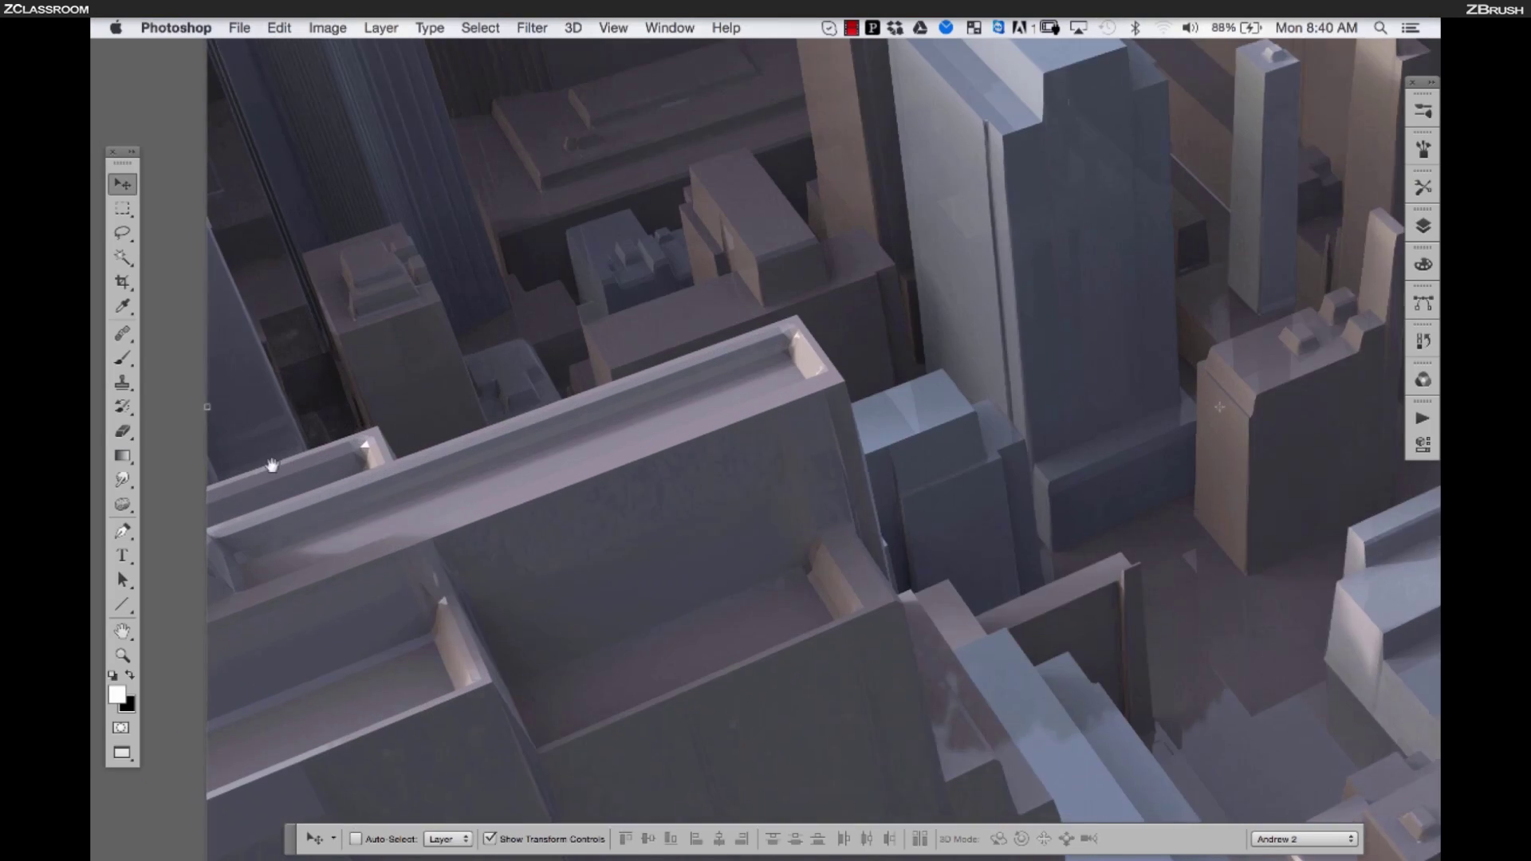
scroll(547, 359, up, 6)
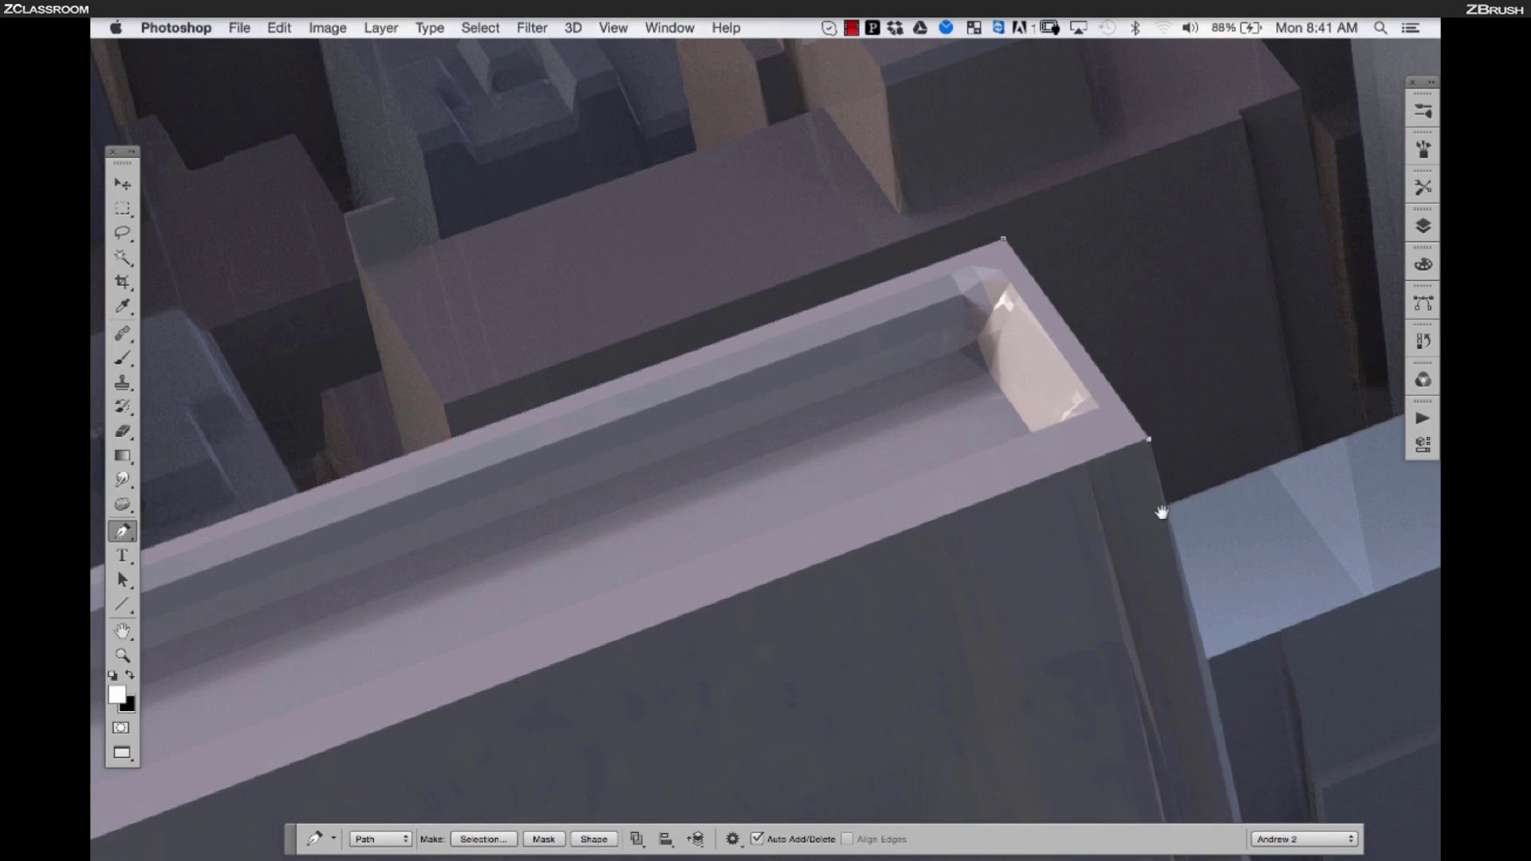
drag(1162, 513, 786, 56)
key(super+minus)
drag(1042, 605, 779, 369)
click(947, 673)
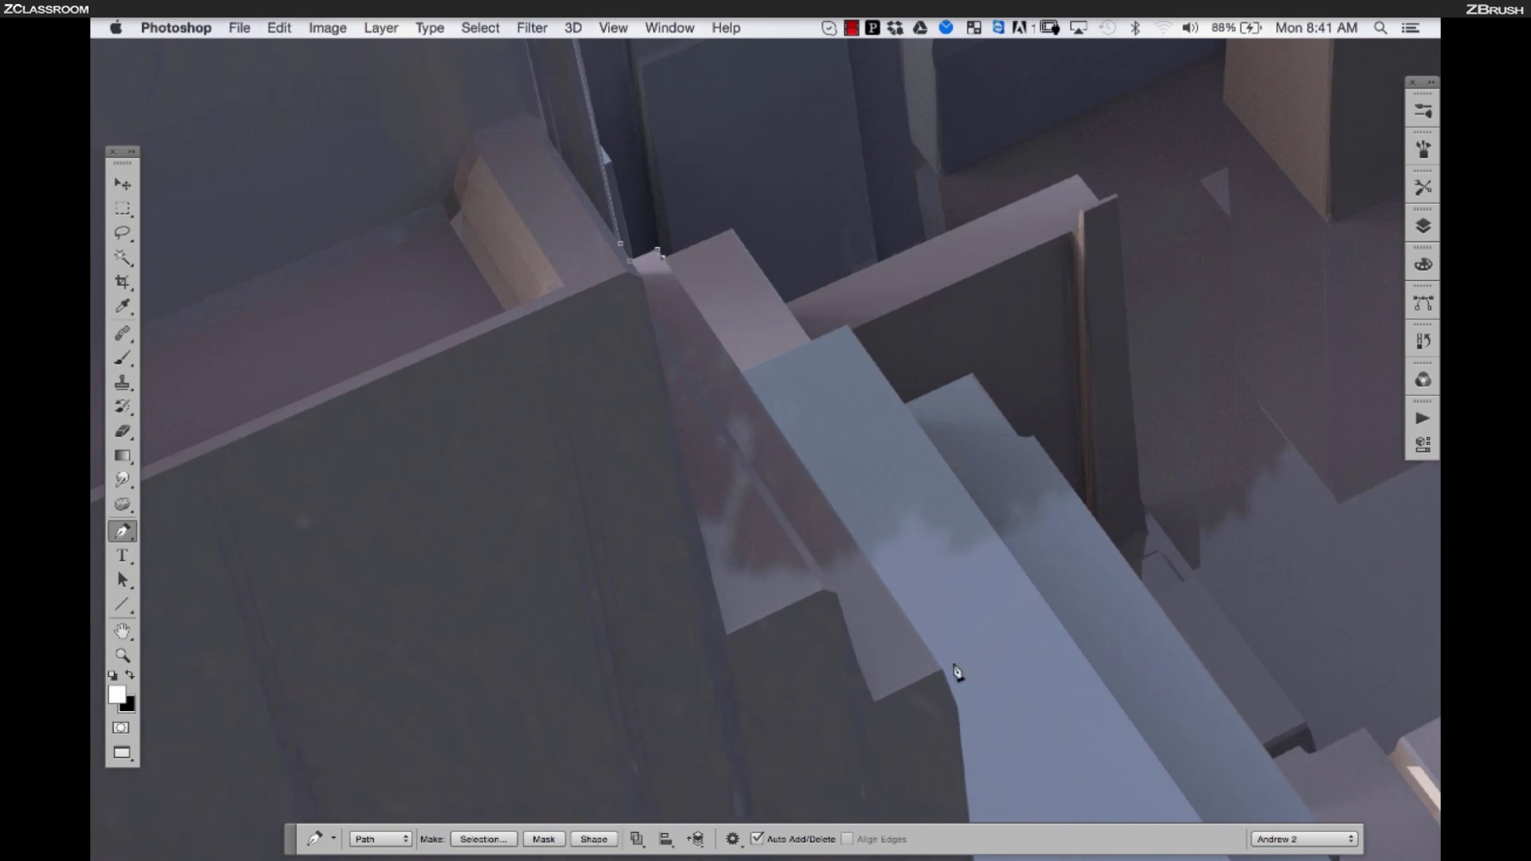
click(963, 704)
drag(997, 808, 868, 215)
click(888, 642)
Convert the left foreground building's path to a selection and shift its hue towards reddish purple with Hue/Saturation
key(super+minus)
key(super+minus)
key(super+minus)
drag(569, 537, 835, 710)
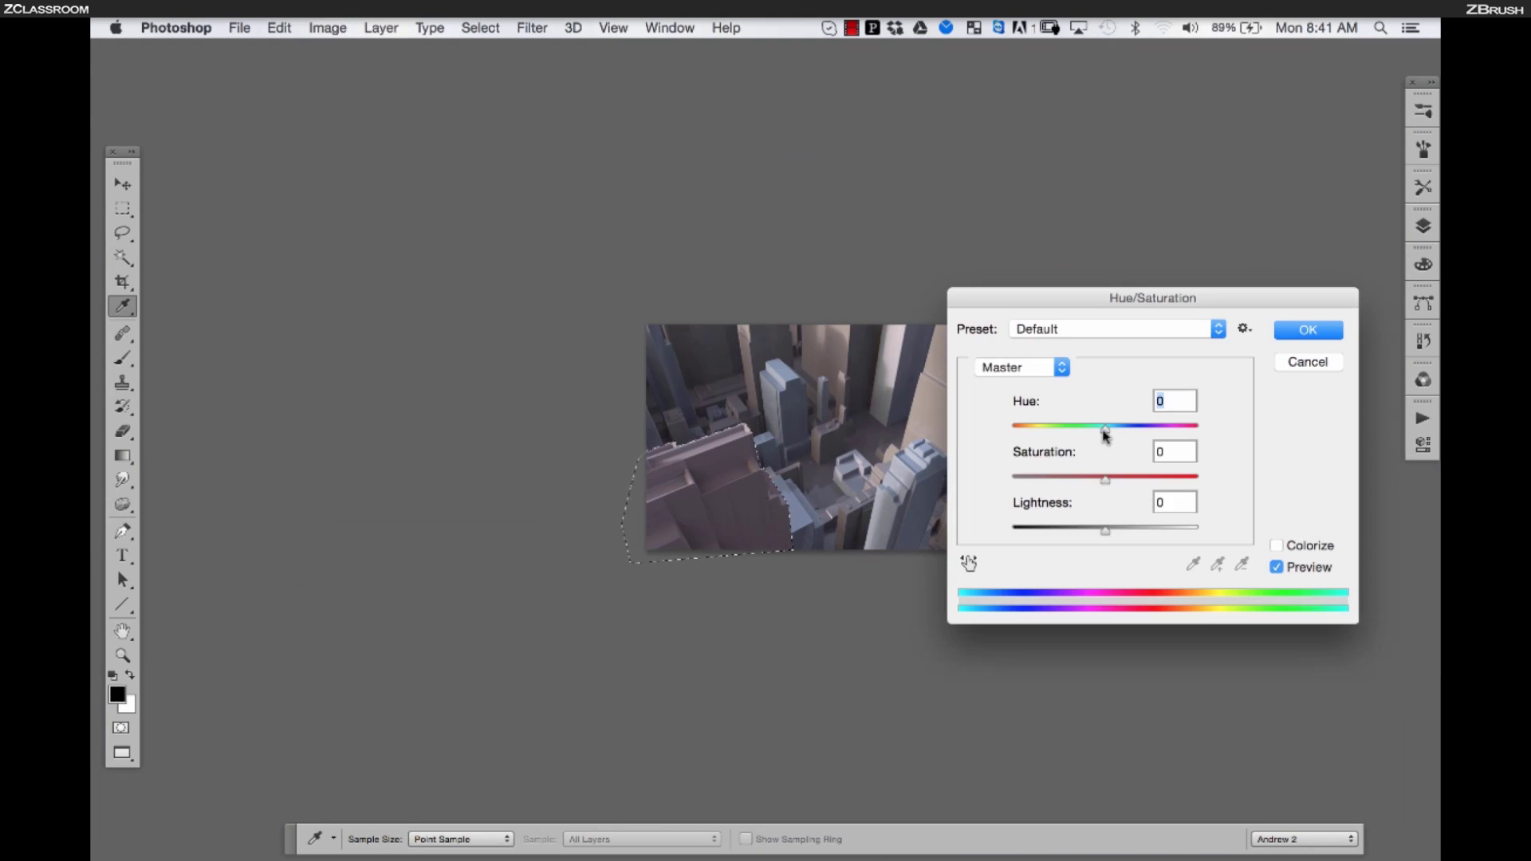
drag(1104, 434, 1136, 434)
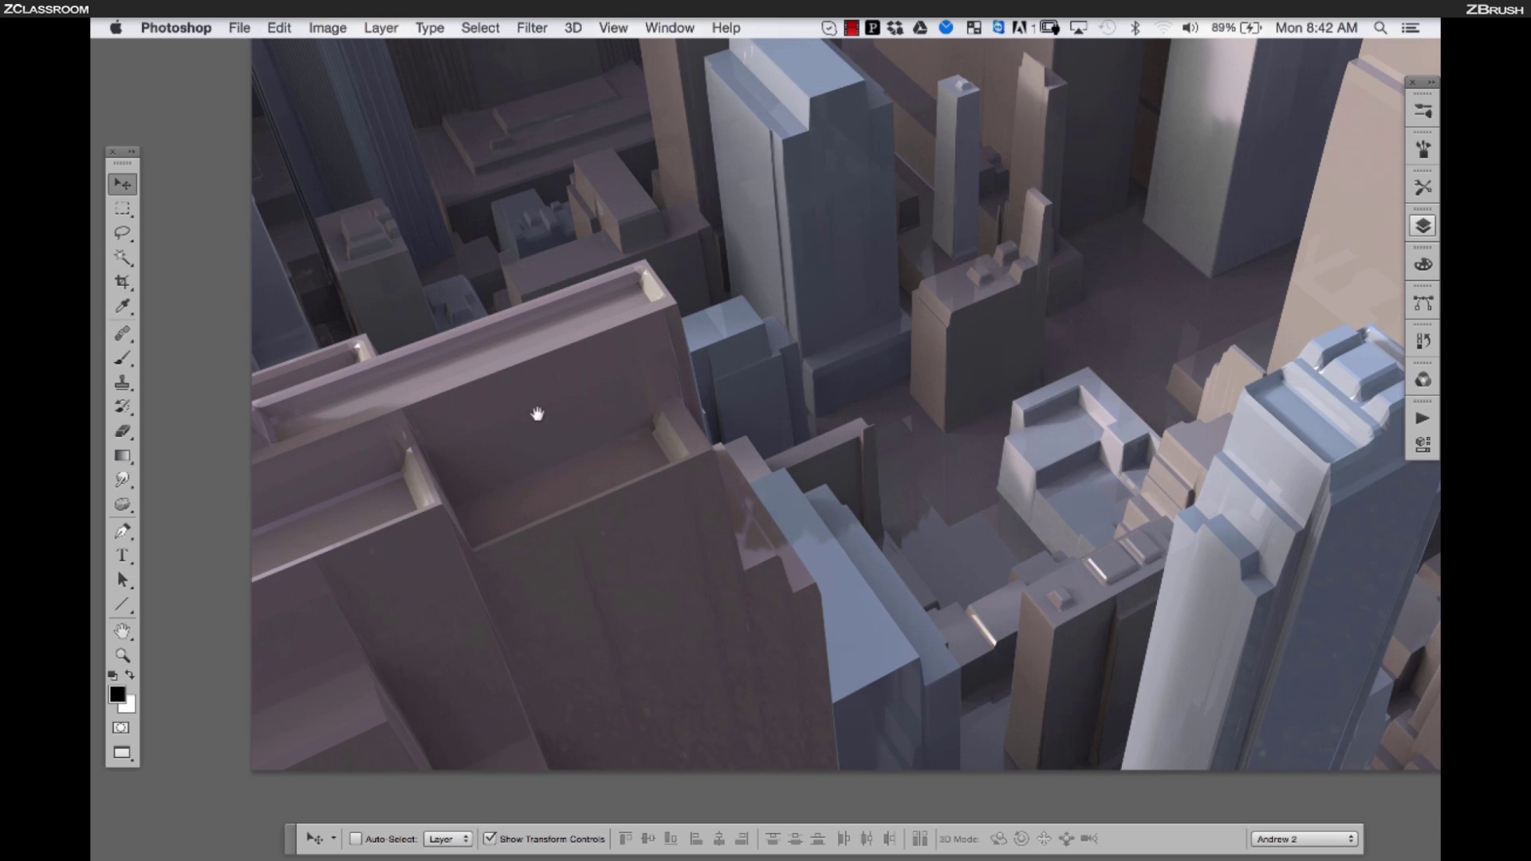
Draw Pen segments along the left building's parapet and the blue tower's roof edge, and generate perspective guide lines from them
drag(704, 296, 663, 382)
key(super+minus)
key(p)
scroll(431, 619, up, 2)
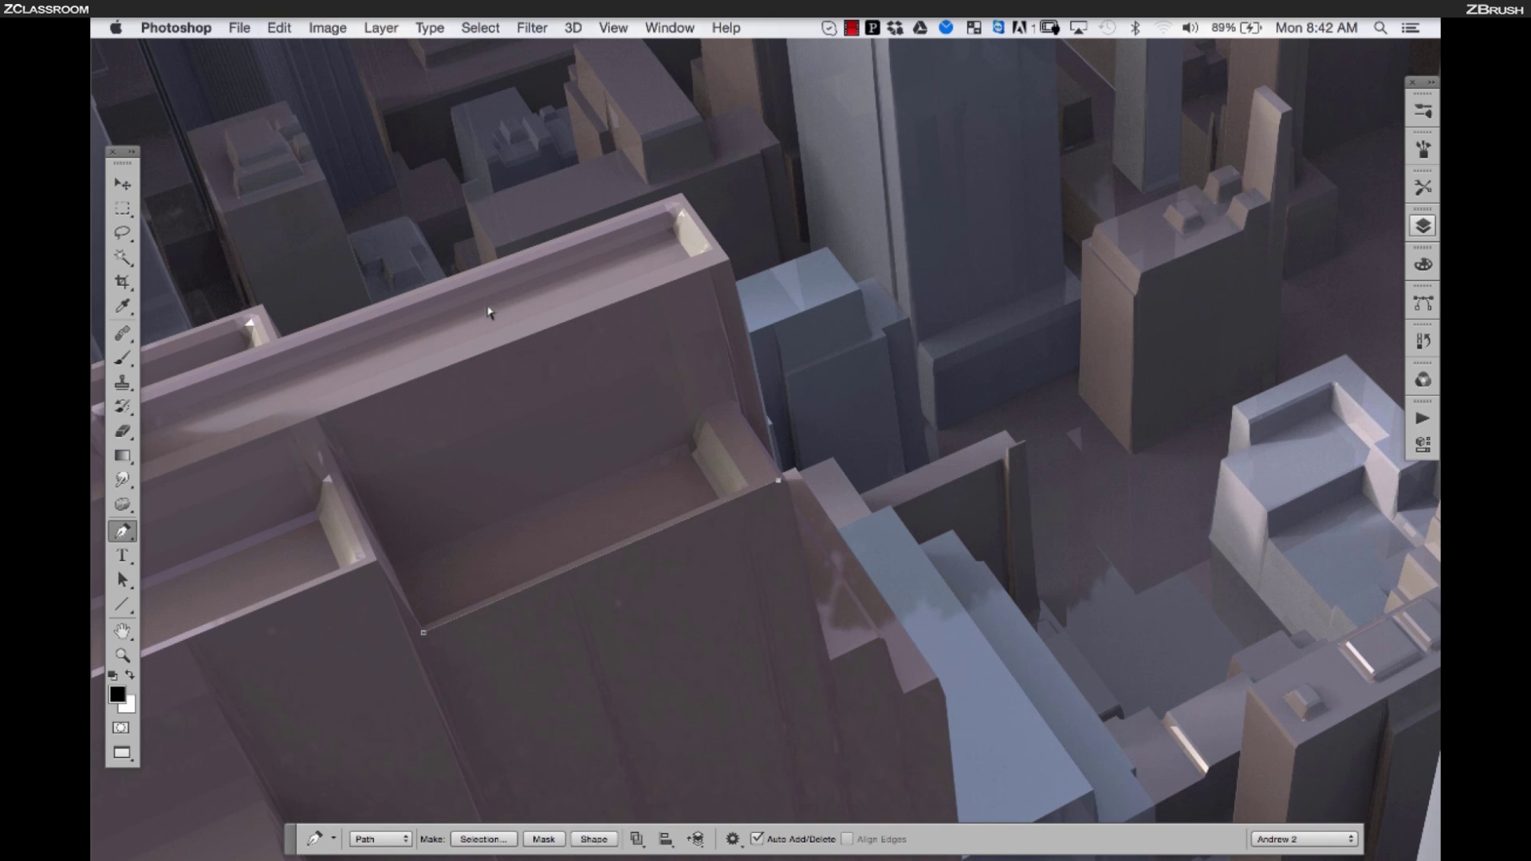
drag(1084, 209, 684, 222)
drag(1057, 716, 533, 601)
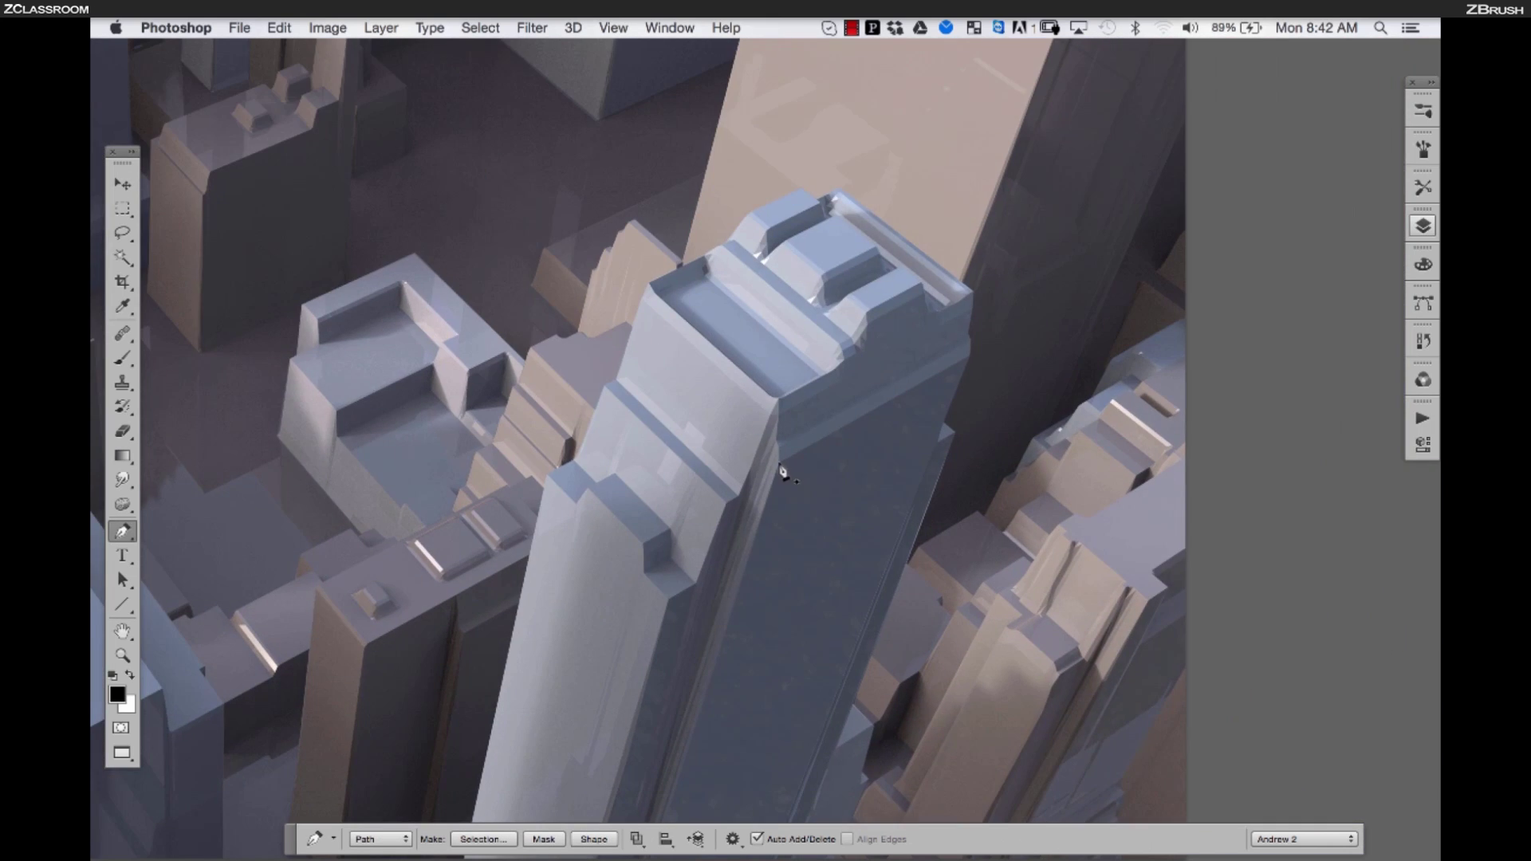
alt+click(596, 334)
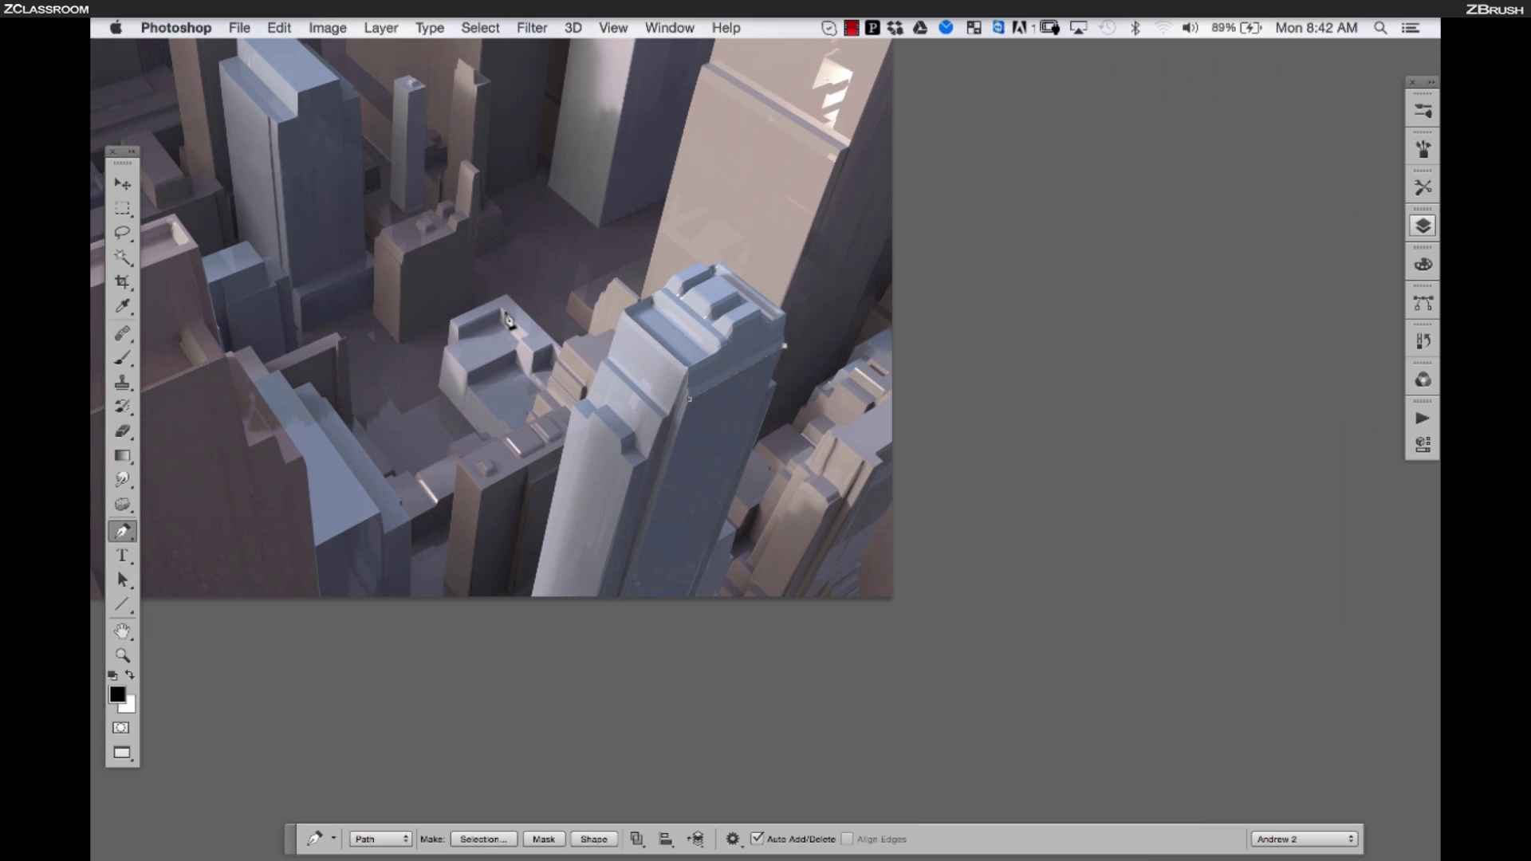
click(901, 336)
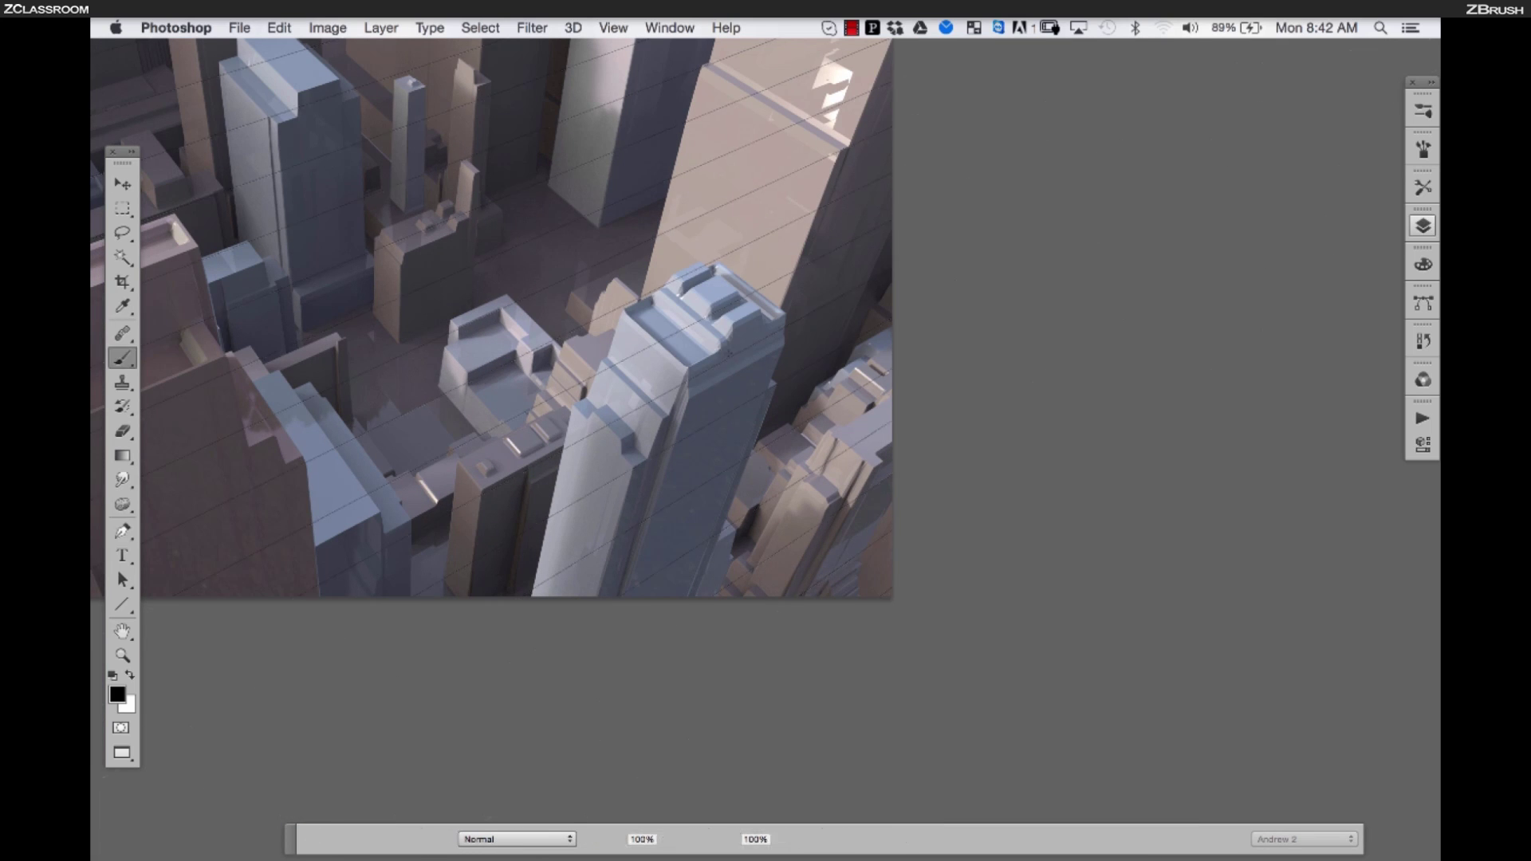
drag(441, 298, 870, 390)
Draw Pen segments along the blue tower's back roof edge and the left building's dividing wall, and generate a second perspective line set
key(p)
drag(1216, 403, 1002, 402)
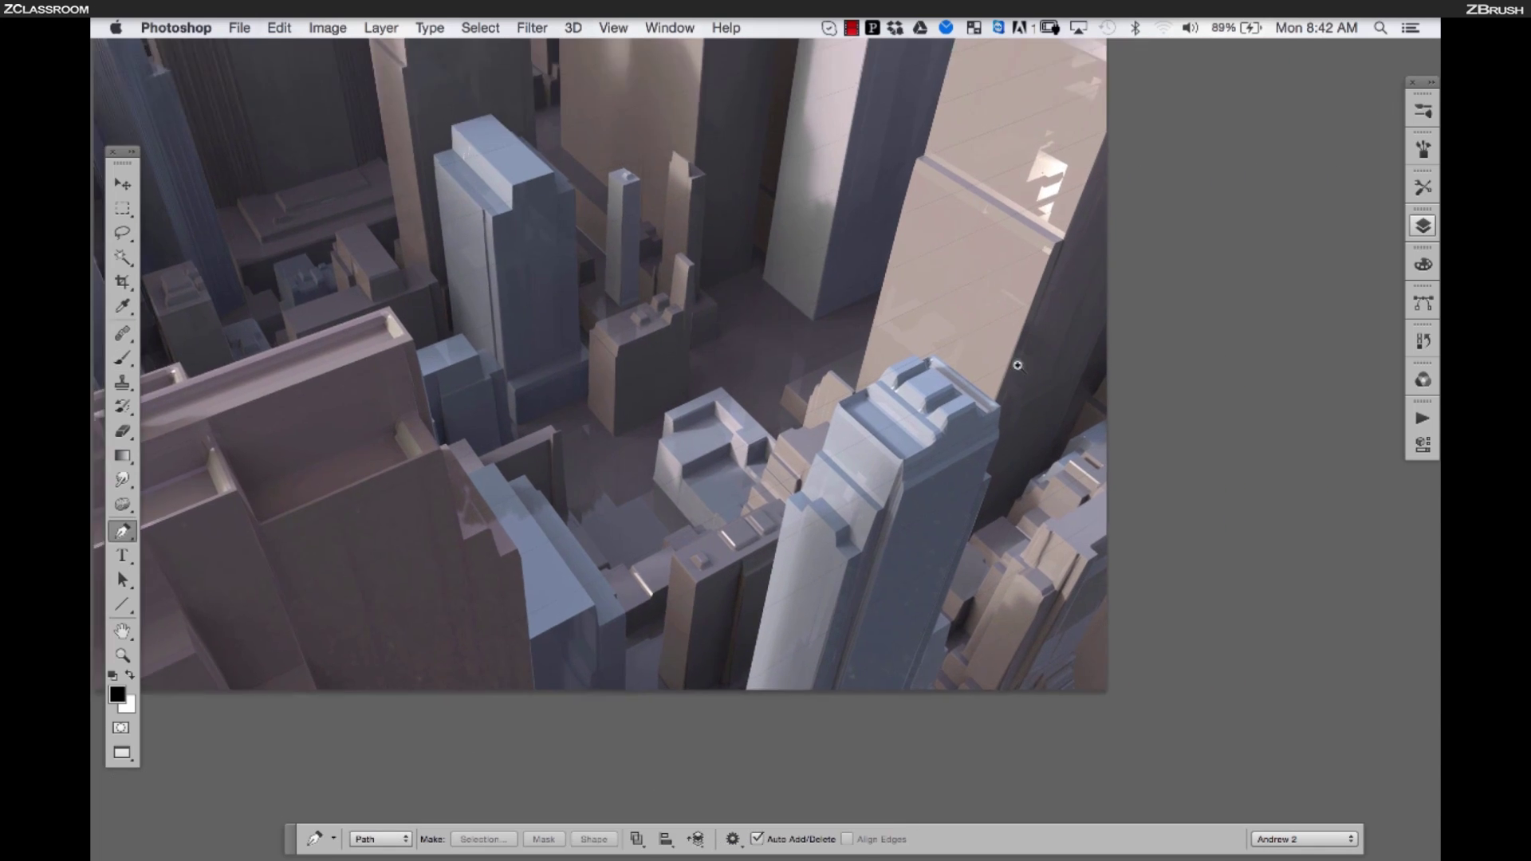
super+click(1001, 400)
click(991, 442)
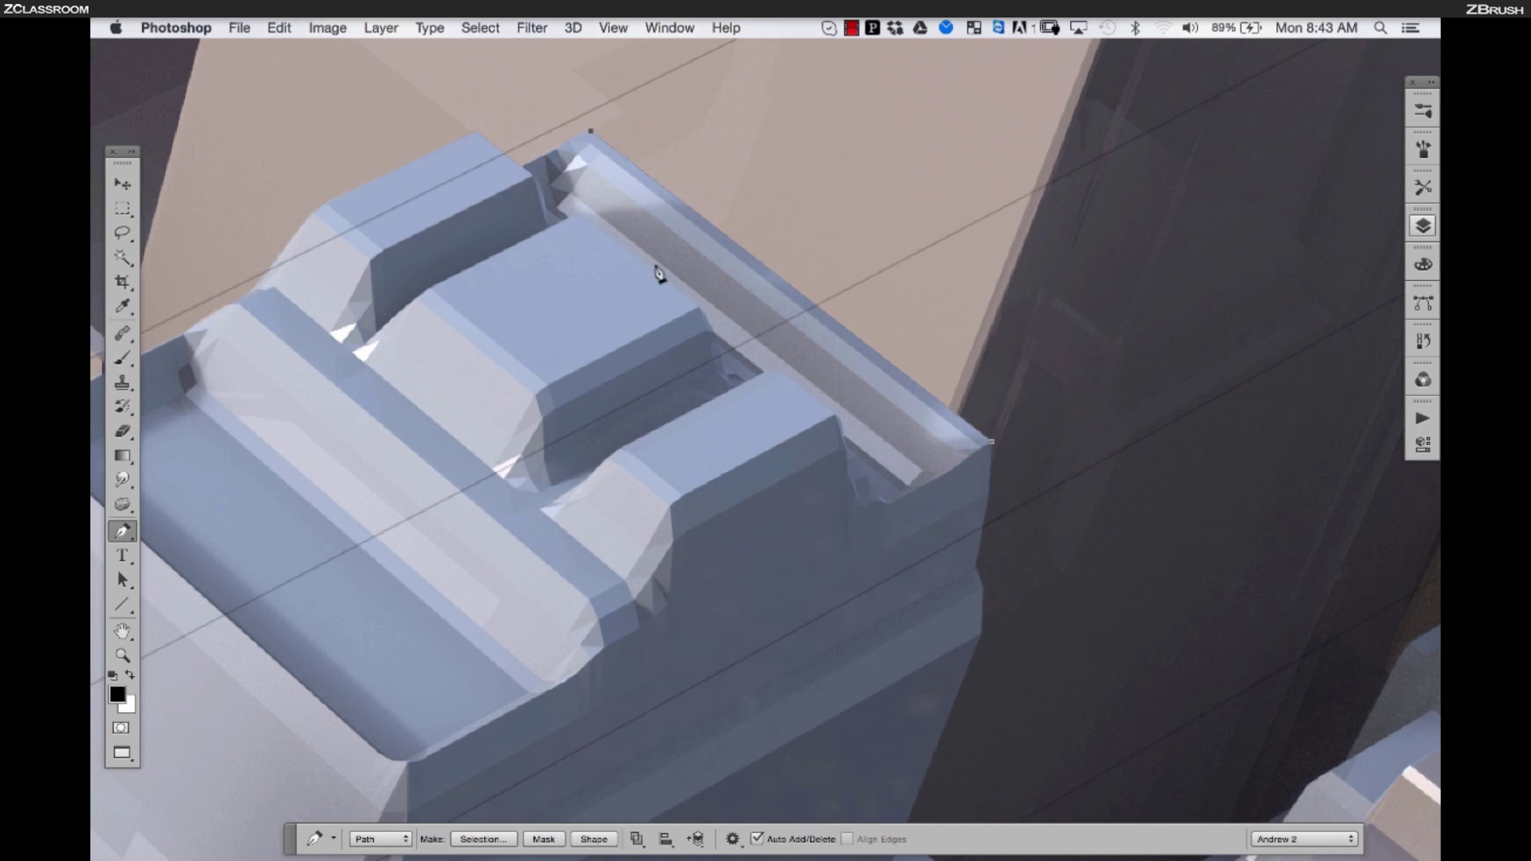
drag(807, 437, 1244, 435)
super+drag(434, 438, 590, 441)
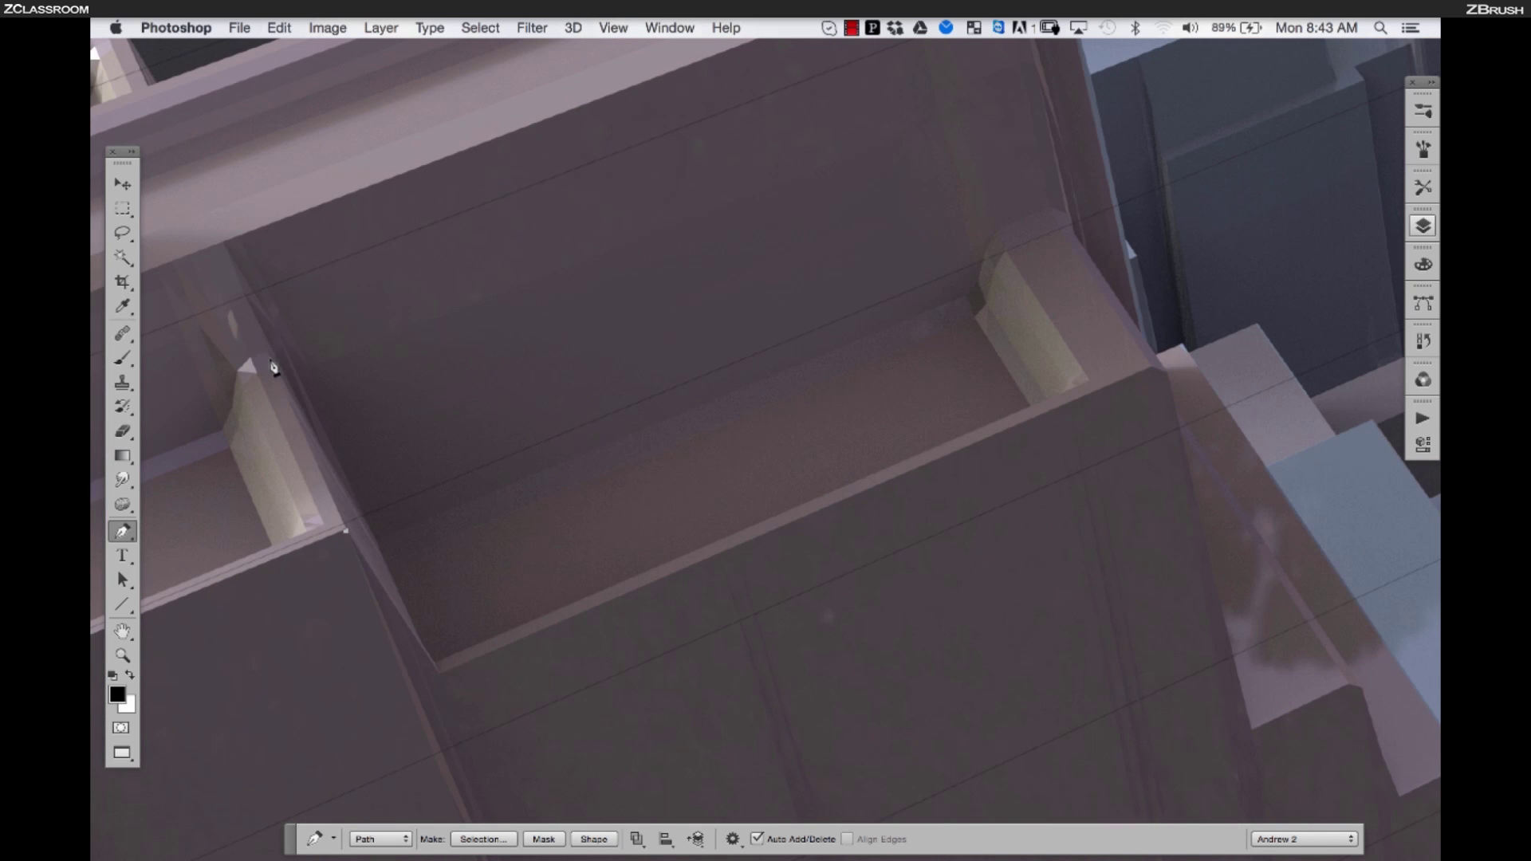
scroll(591, 391, down, 4)
key(F5)
click(895, 341)
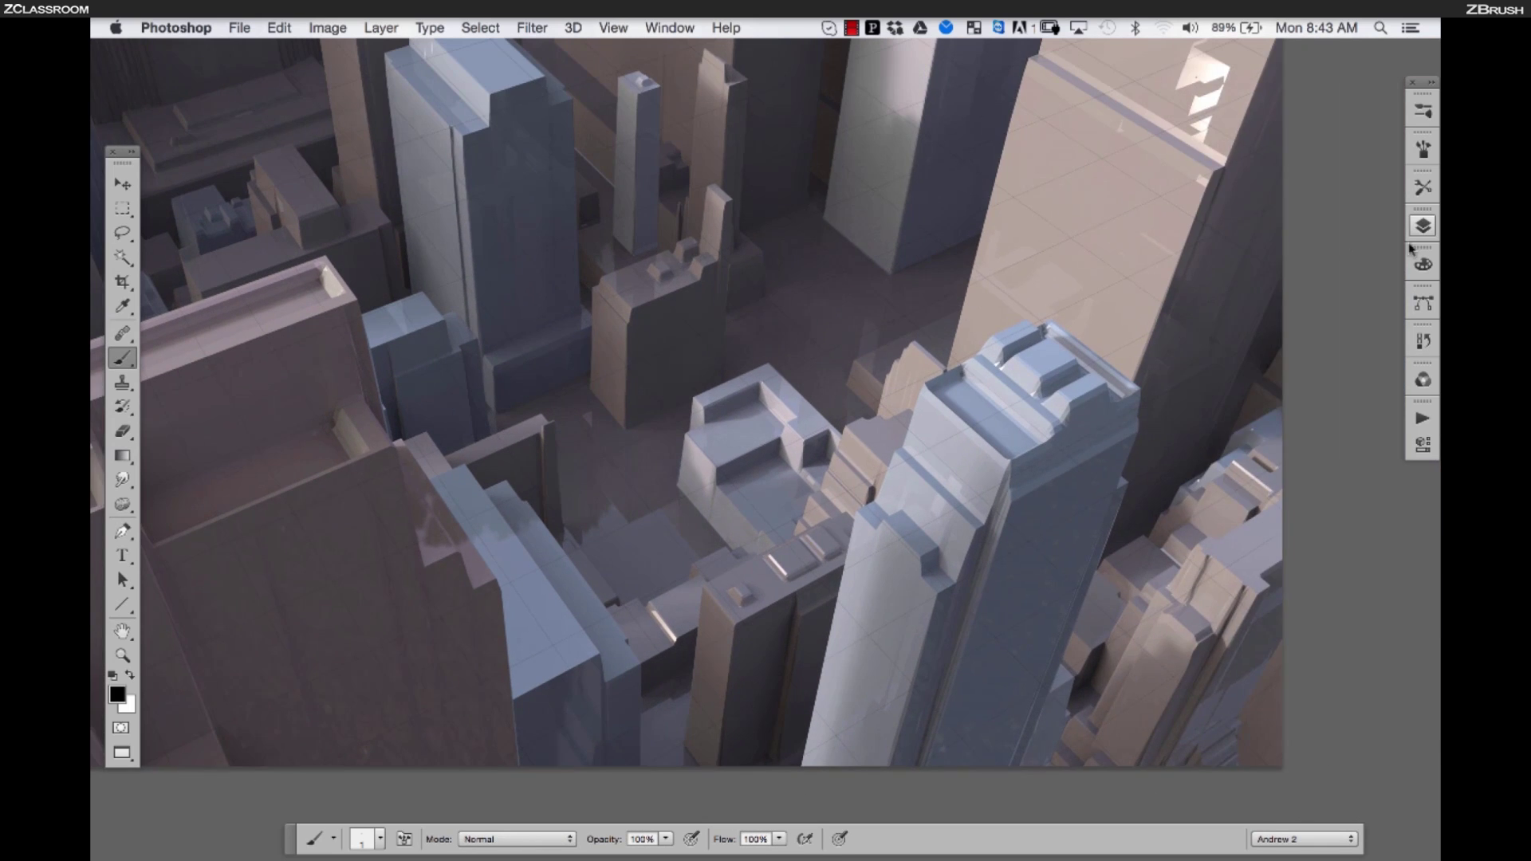
Merge the perspective line layers and place the result above the Normal layer in Multiply mode at 81% opacity
click(1424, 226)
key(super+e)
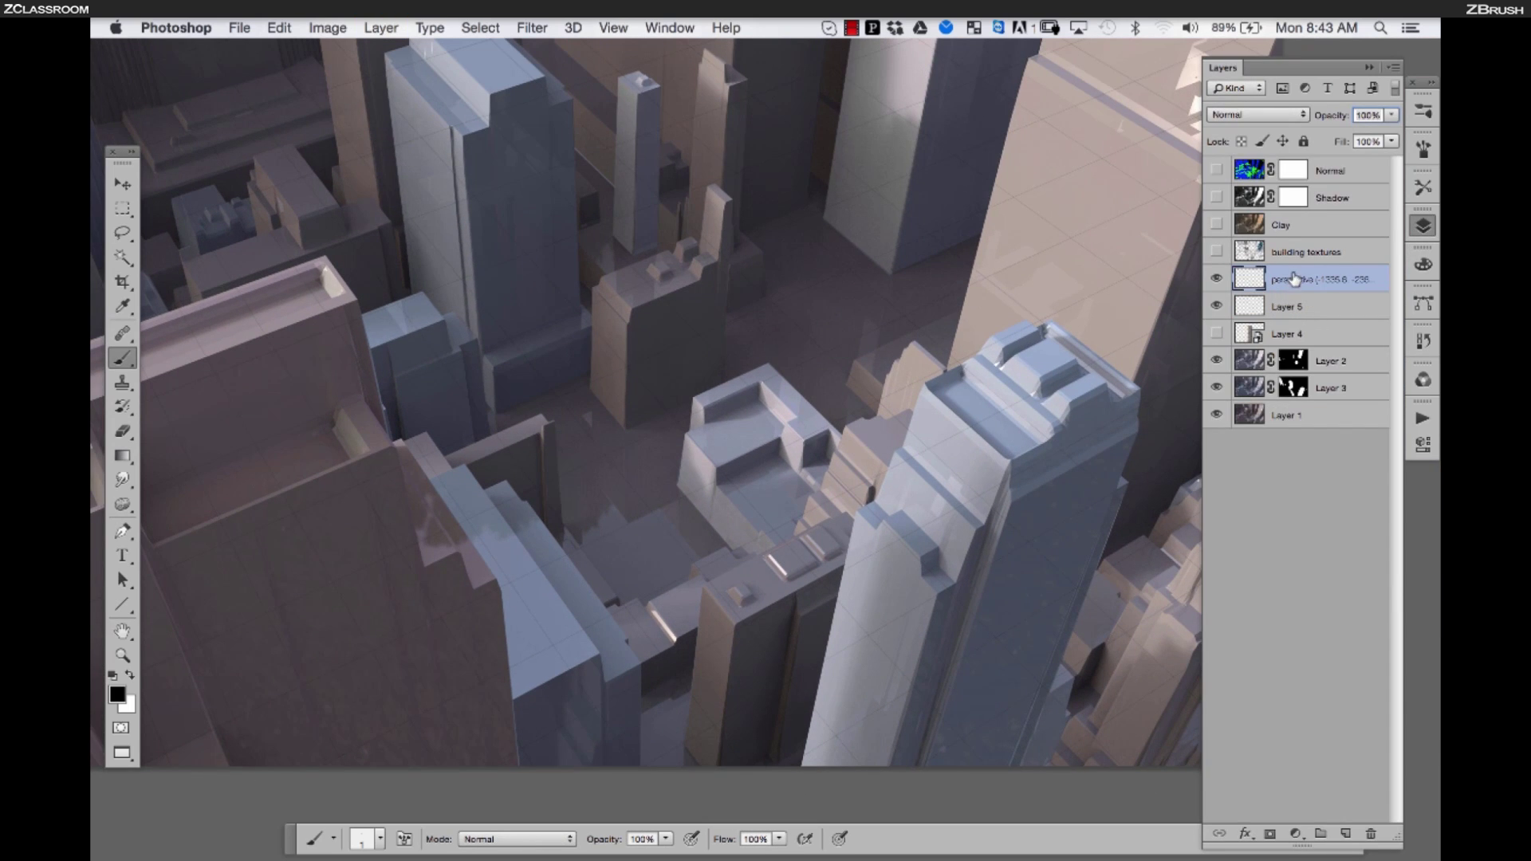
drag(1295, 281, 1281, 158)
click(1285, 118)
click(1249, 160)
drag(1338, 117, 1333, 125)
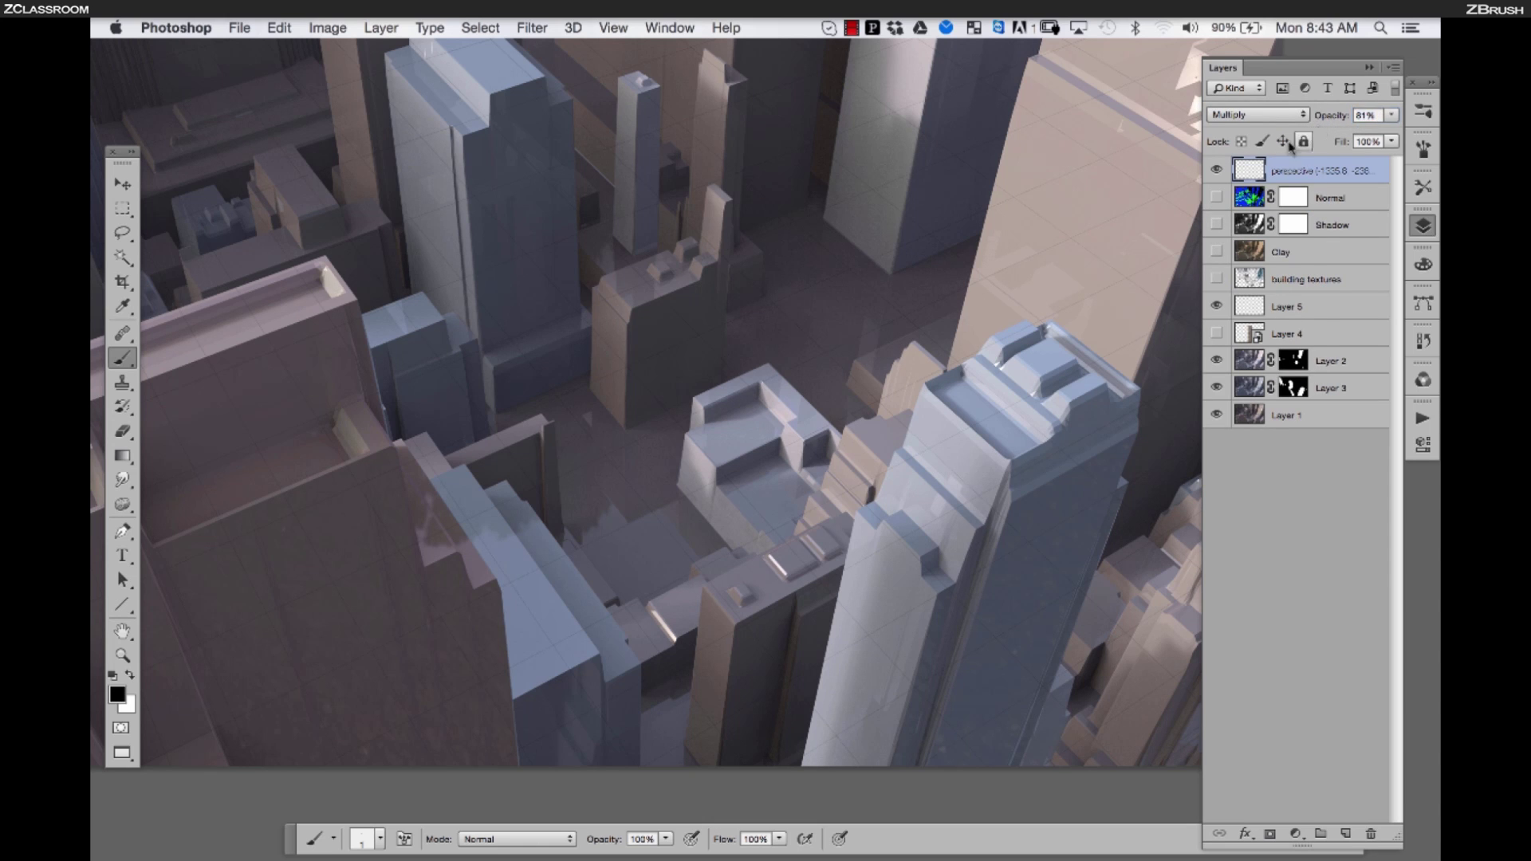
Show Layer 4's window texture and free-transform its top edge towards the left foreground building's lower parapet
click(1310, 333)
click(1216, 334)
drag(745, 396, 728, 413)
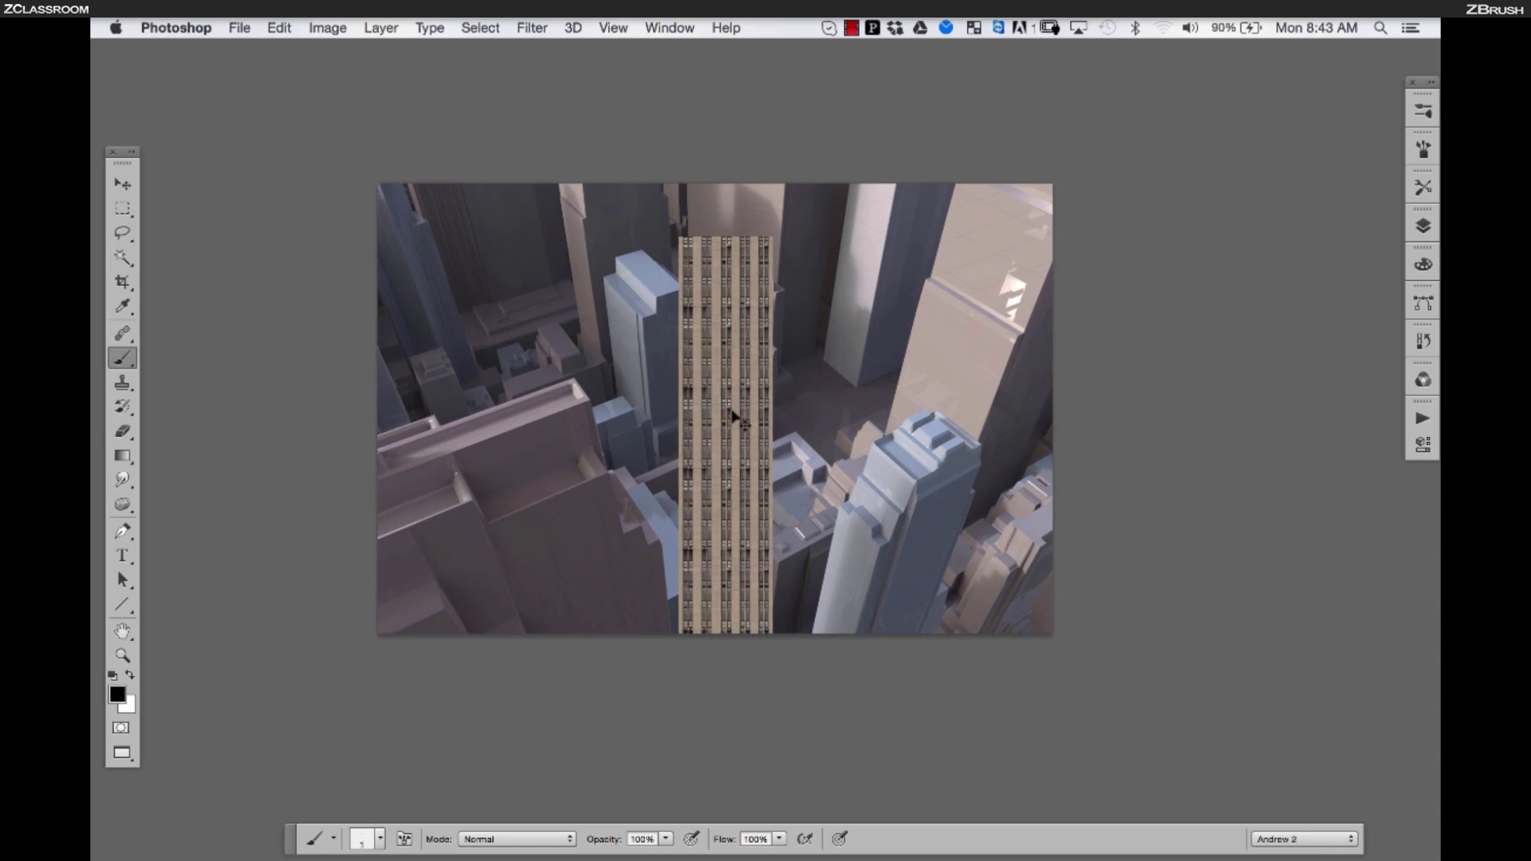
key(super+t)
drag(727, 238, 562, 514)
super+click(572, 505)
super+click(571, 505)
super+click(571, 505)
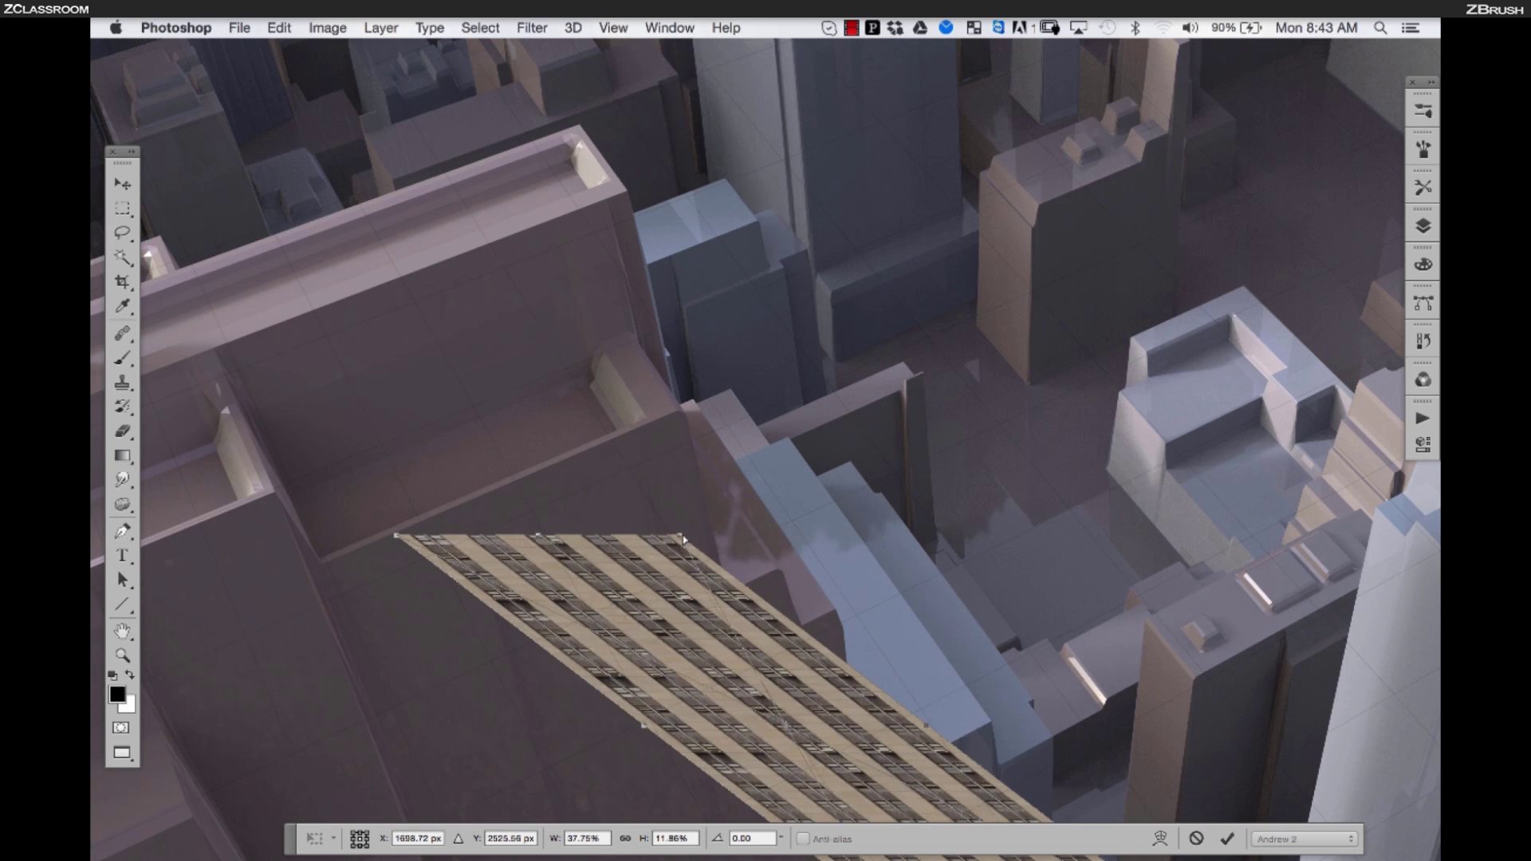
Distort the window texture's corners so its top edge follows the parapet's slope and its height shrinks to a short strip
drag(681, 537, 669, 425)
key(ctrl+minus)
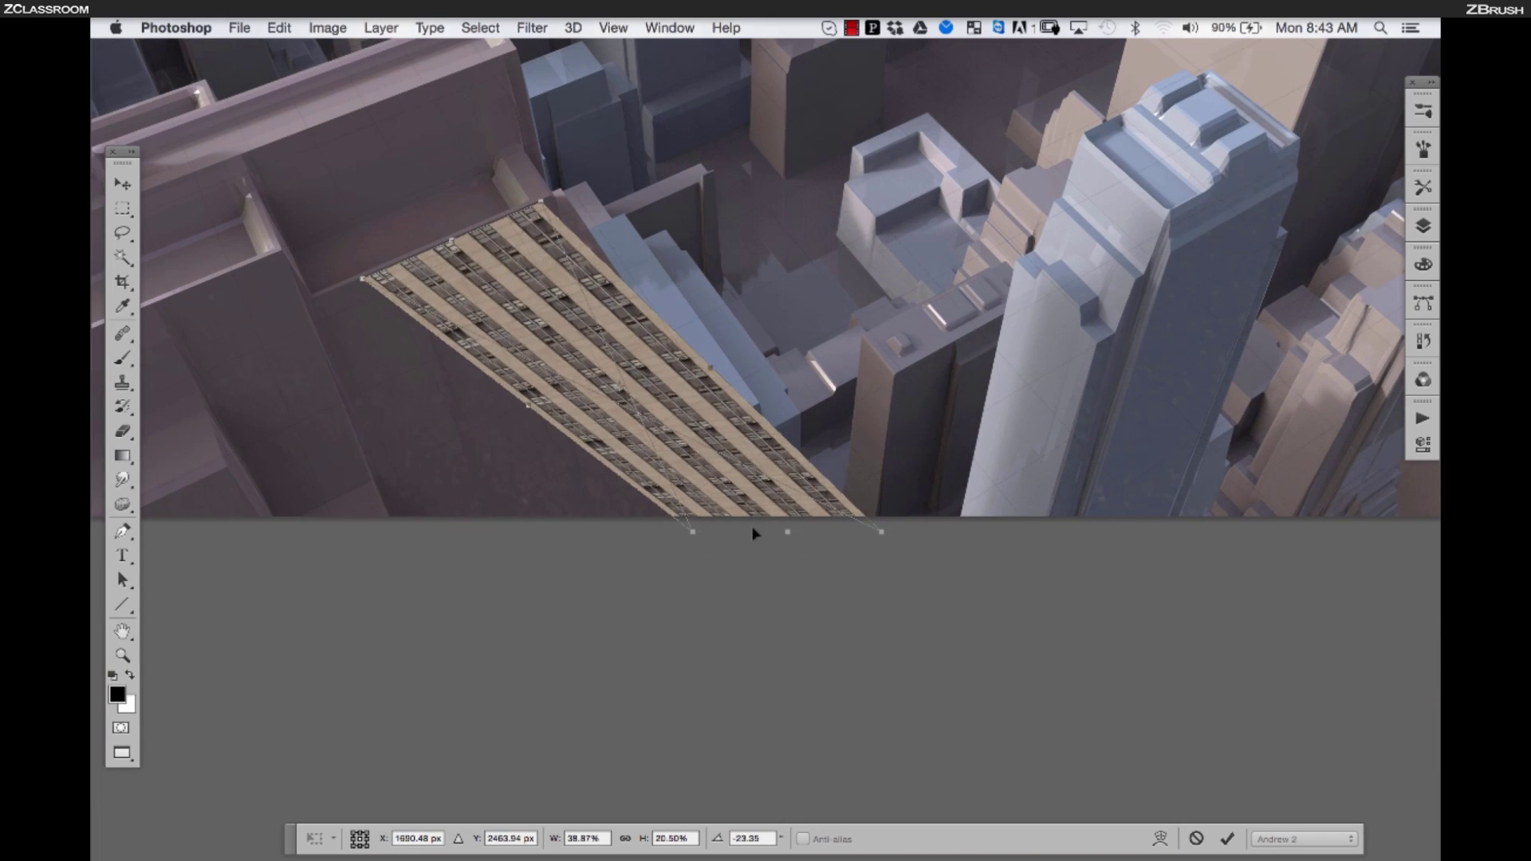
drag(768, 530, 486, 390)
drag(466, 353, 515, 498)
super+click(584, 503)
drag(376, 539, 386, 546)
drag(646, 542, 651, 425)
Stretch the window texture down past the image's lower border, widen it across the facade and apply the transform
scroll(678, 420, down, 2)
scroll(660, 447, up, 2)
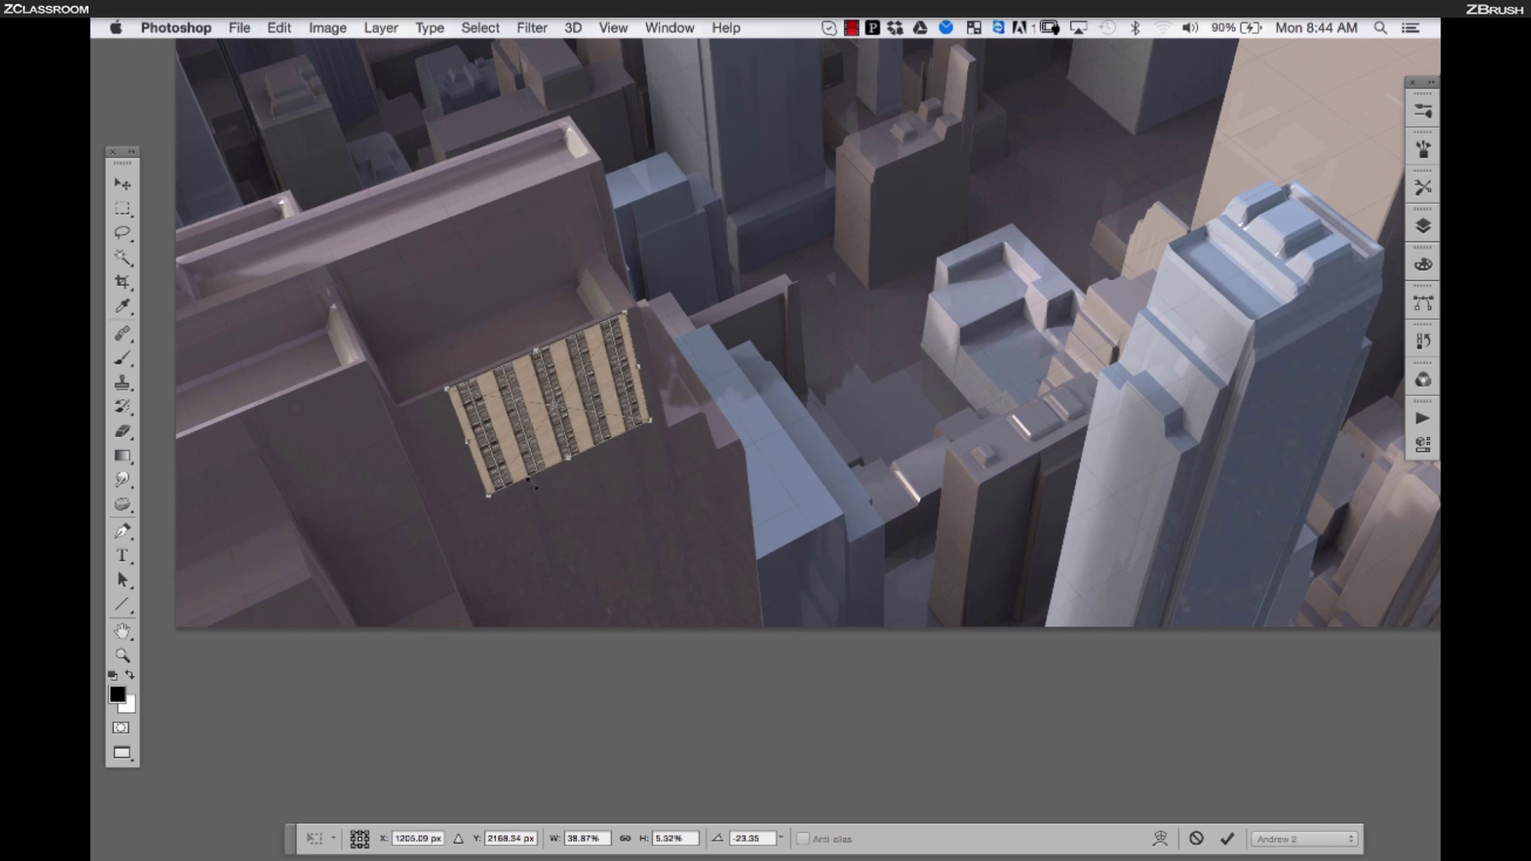
drag(488, 500, 493, 501)
drag(572, 467, 598, 732)
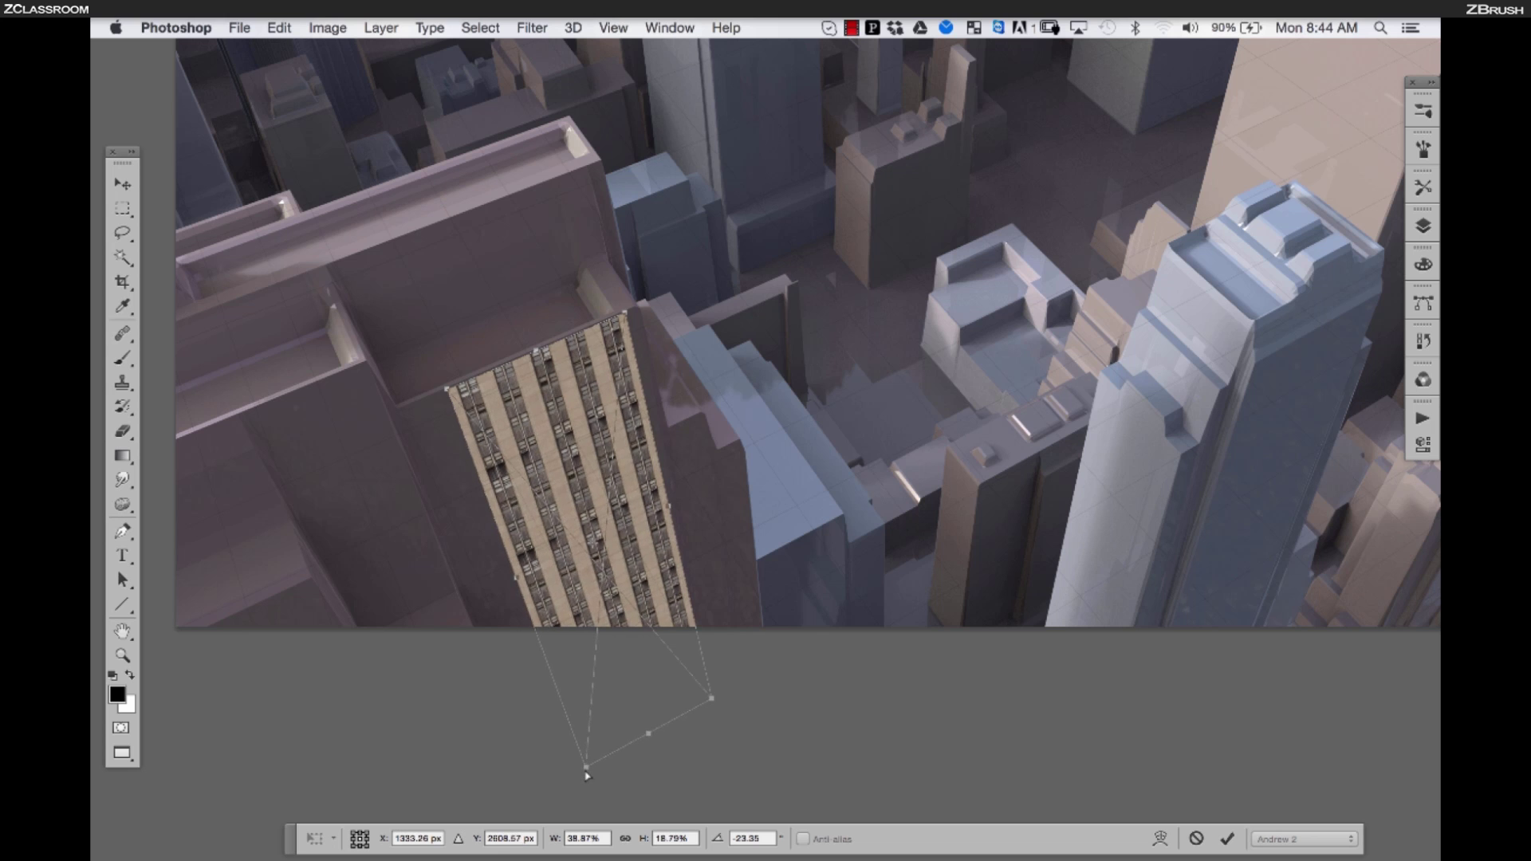
drag(517, 576, 399, 640)
key(super+minus)
drag(595, 486, 747, 357)
mouse_move(608, 449)
mouse_down()
mouse_move(486, 509)
mouse_move(599, 470)
mouse_up()
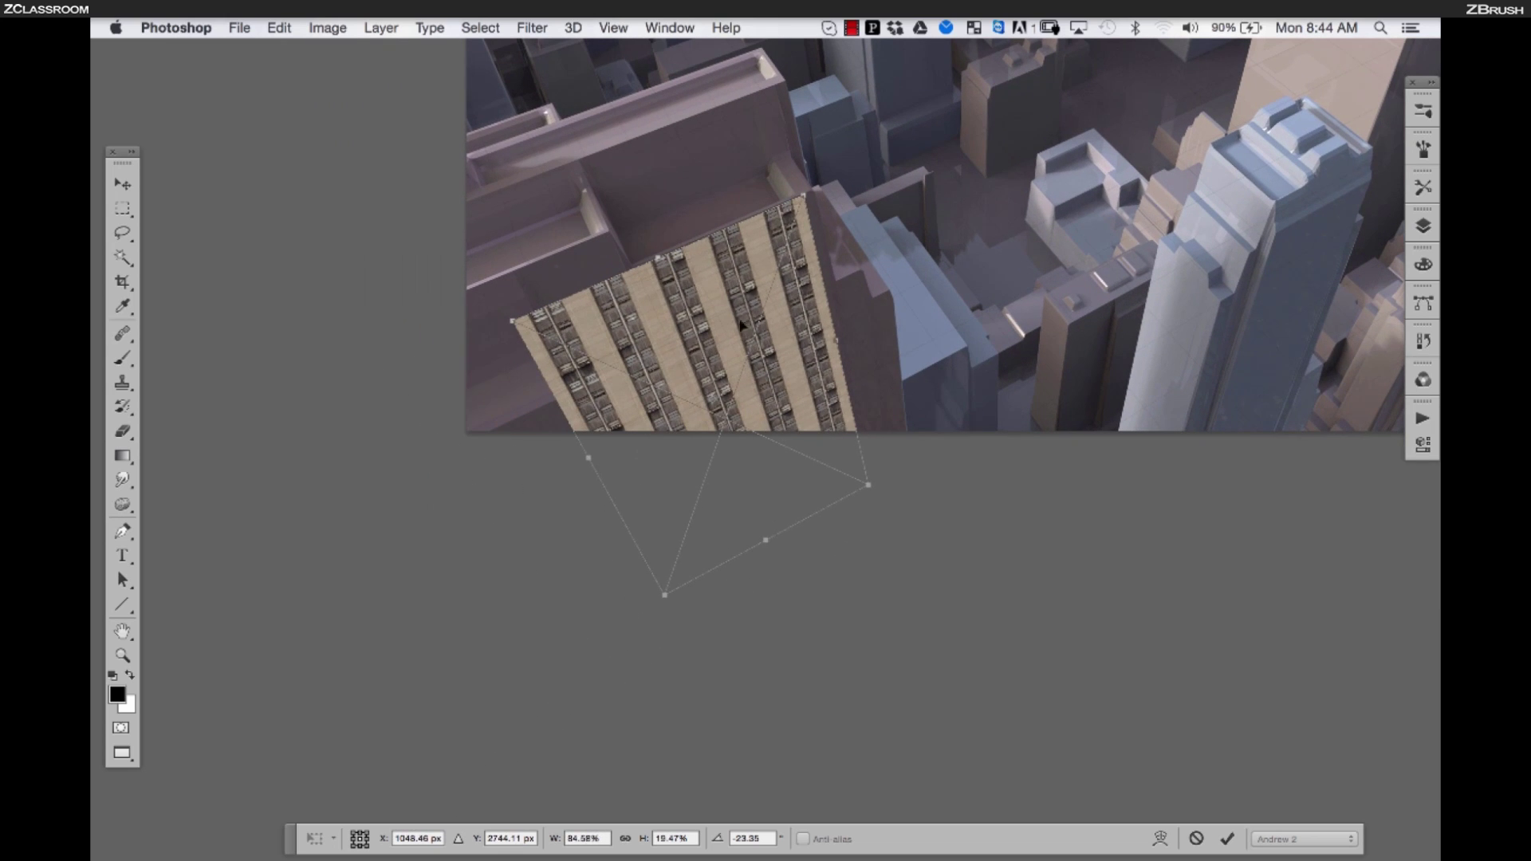
key(Return)
Transform the window texture again so its top edge sits slightly below the building's parapet
key(b)
key(ctrl+t)
drag(658, 255, 668, 290)
key(Return)
key(b)
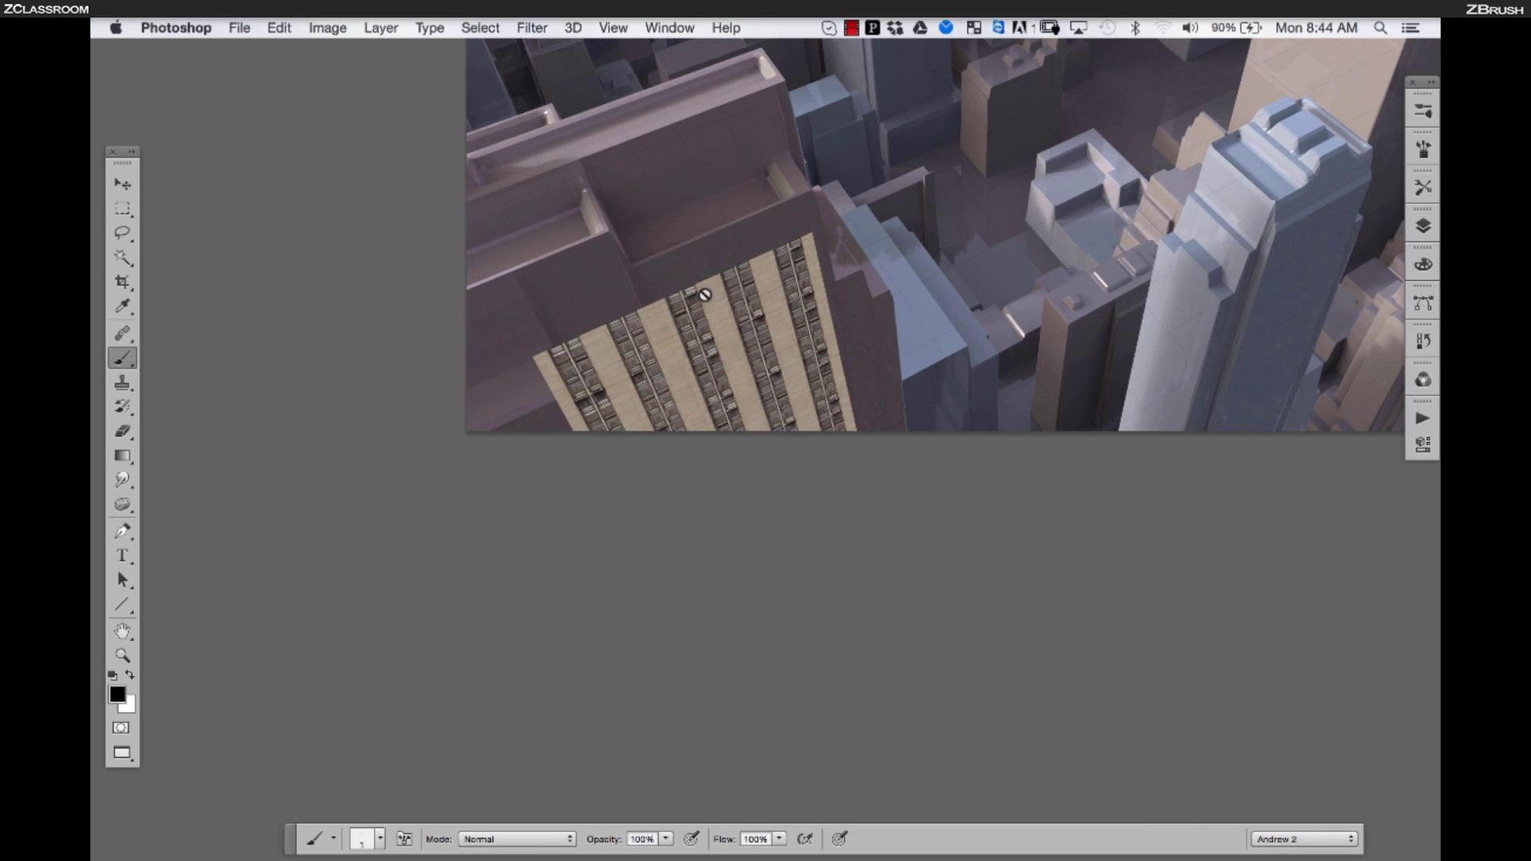
Rasterize Layer 4 and lasso the two left window columns of its texture
click(1424, 227)
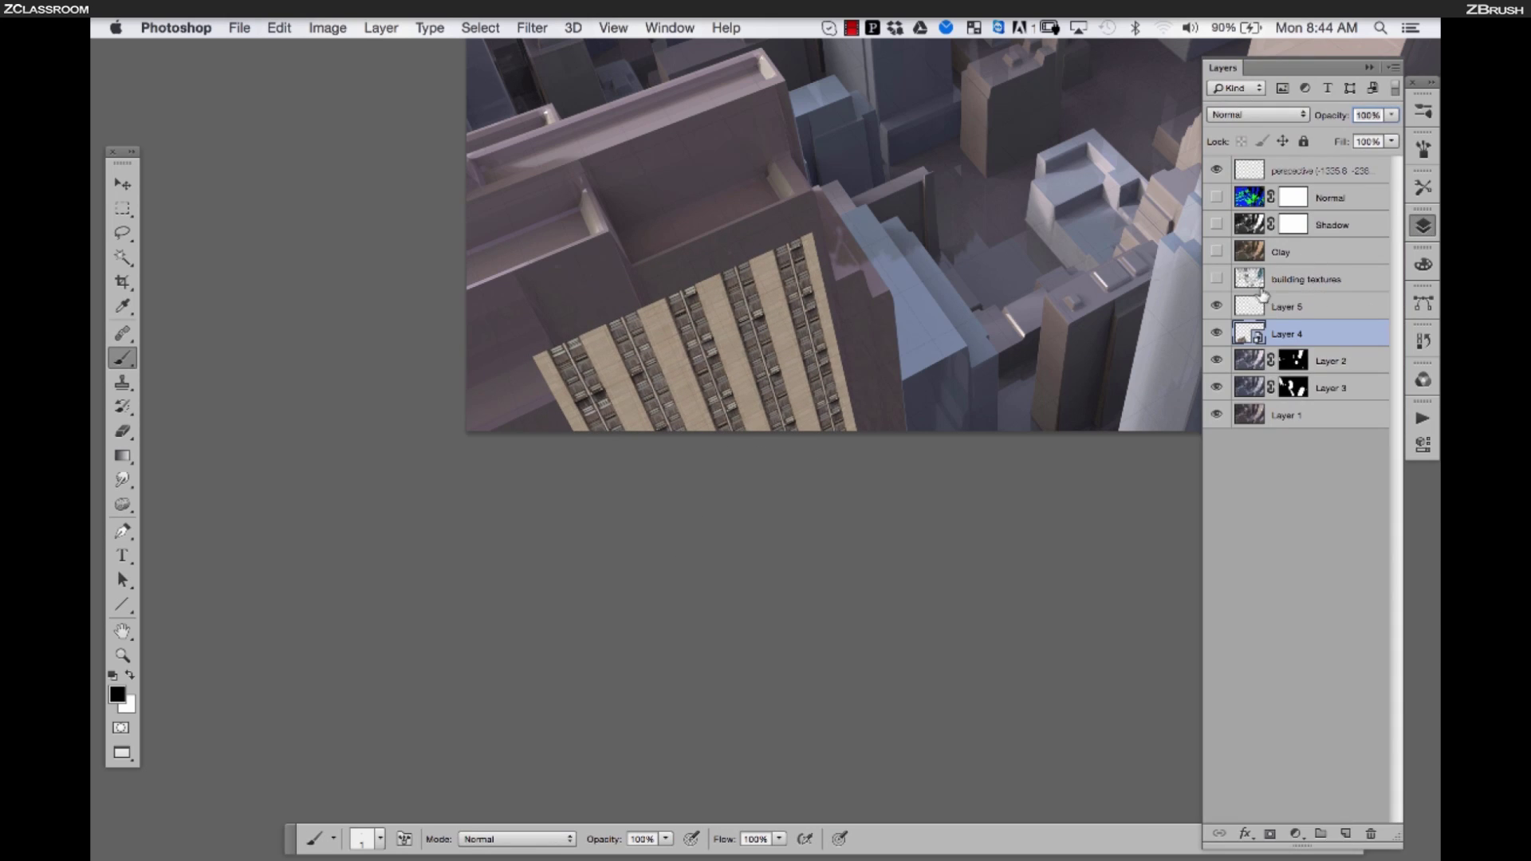
right_click(1299, 335)
click(1299, 379)
key(l)
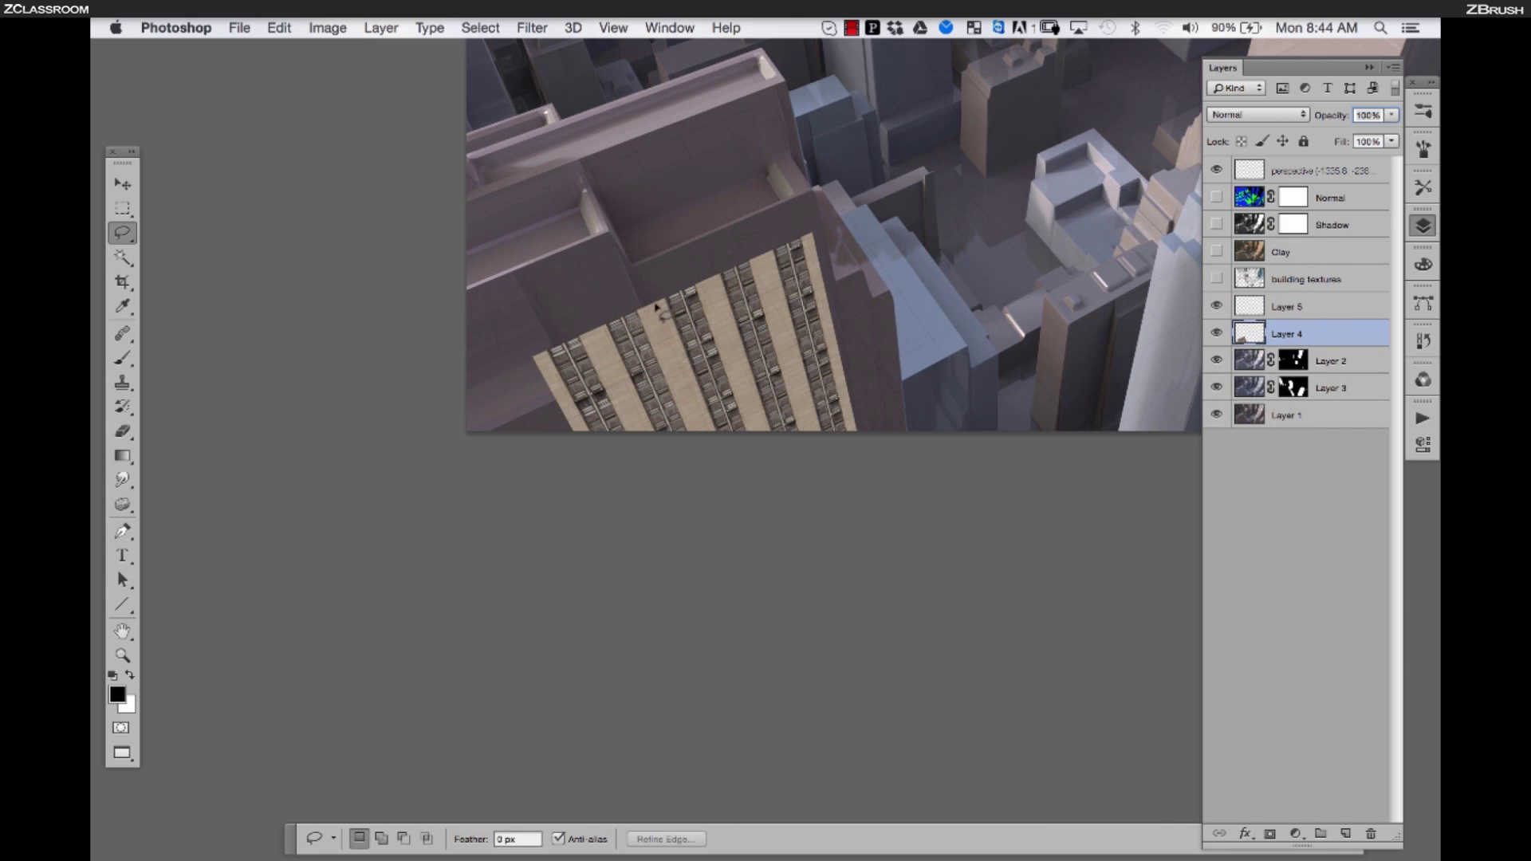
drag(653, 303, 714, 474)
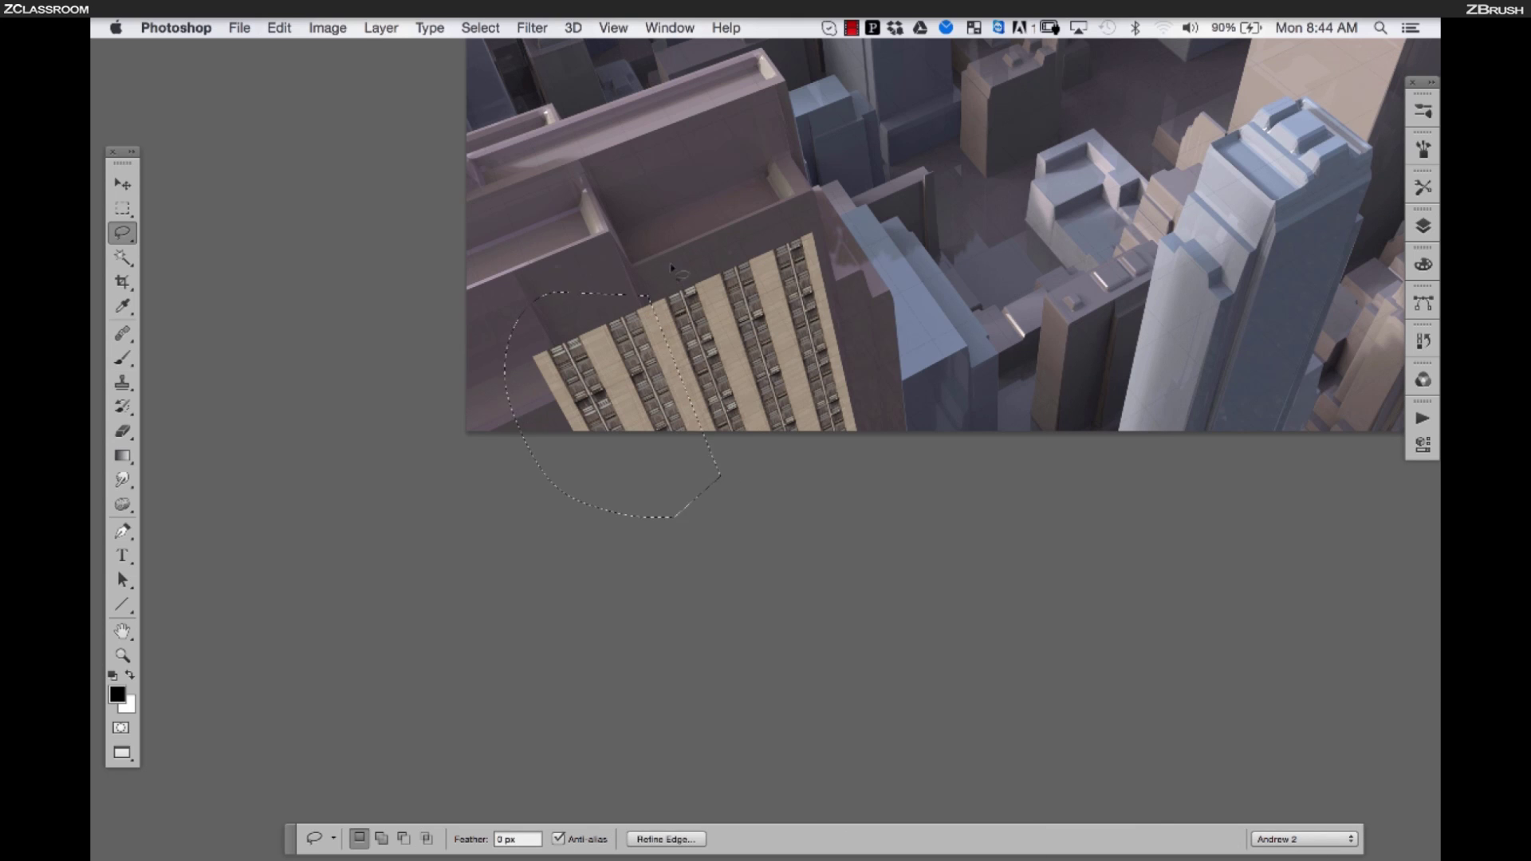
Delete the lassoed window columns, deselect, and set Layer 4's blend mode to Overlay
key(Delete)
key(super+d)
key(v)
click(1424, 226)
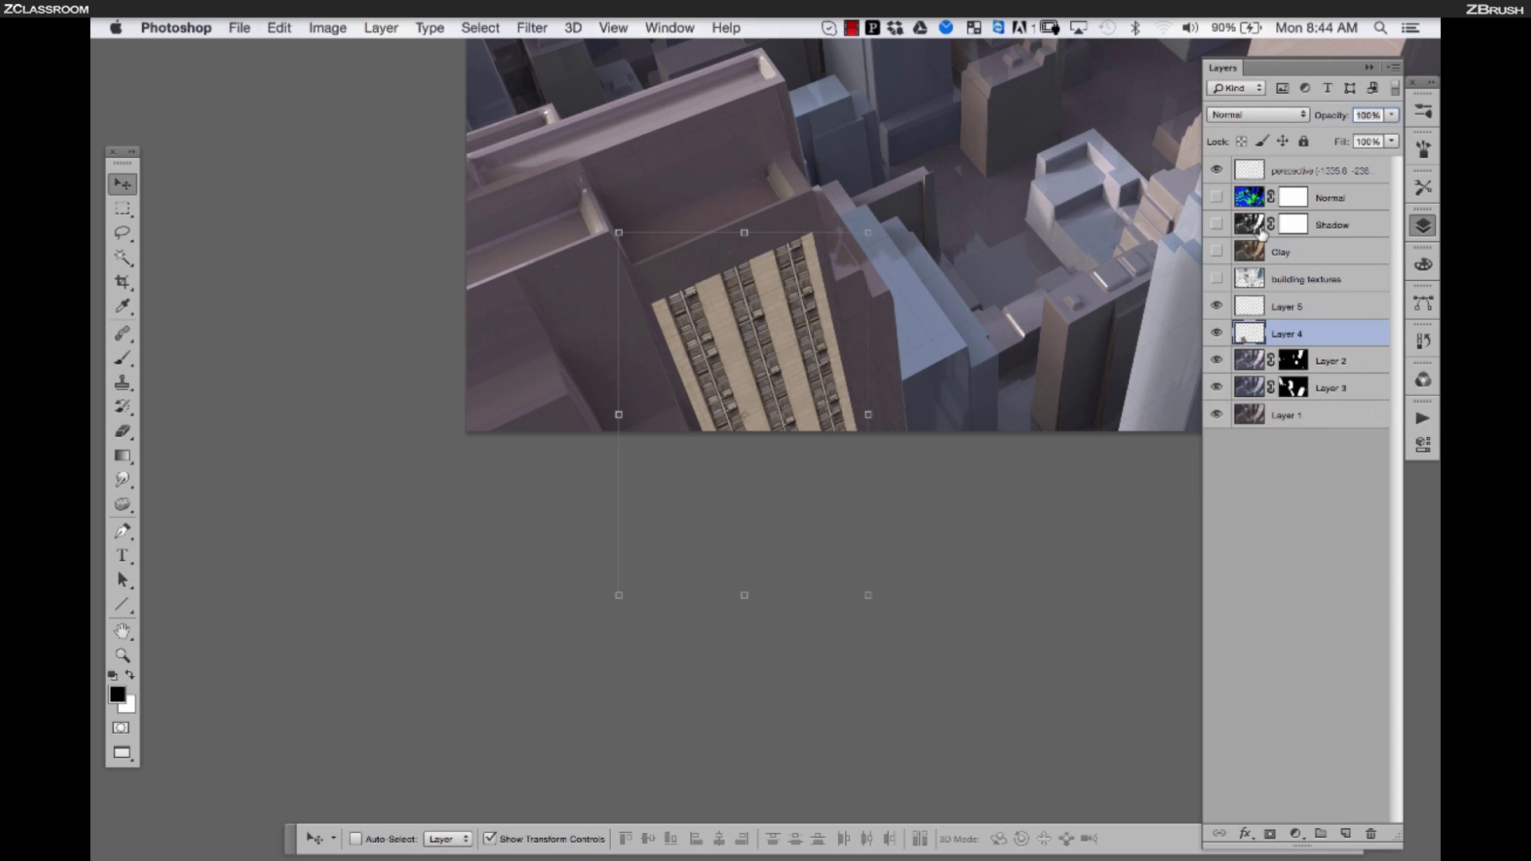
click(1258, 114)
click(1244, 299)
Adjust the window texture's Hue/Saturation to saturation -62 and lightness -9
key(super+u)
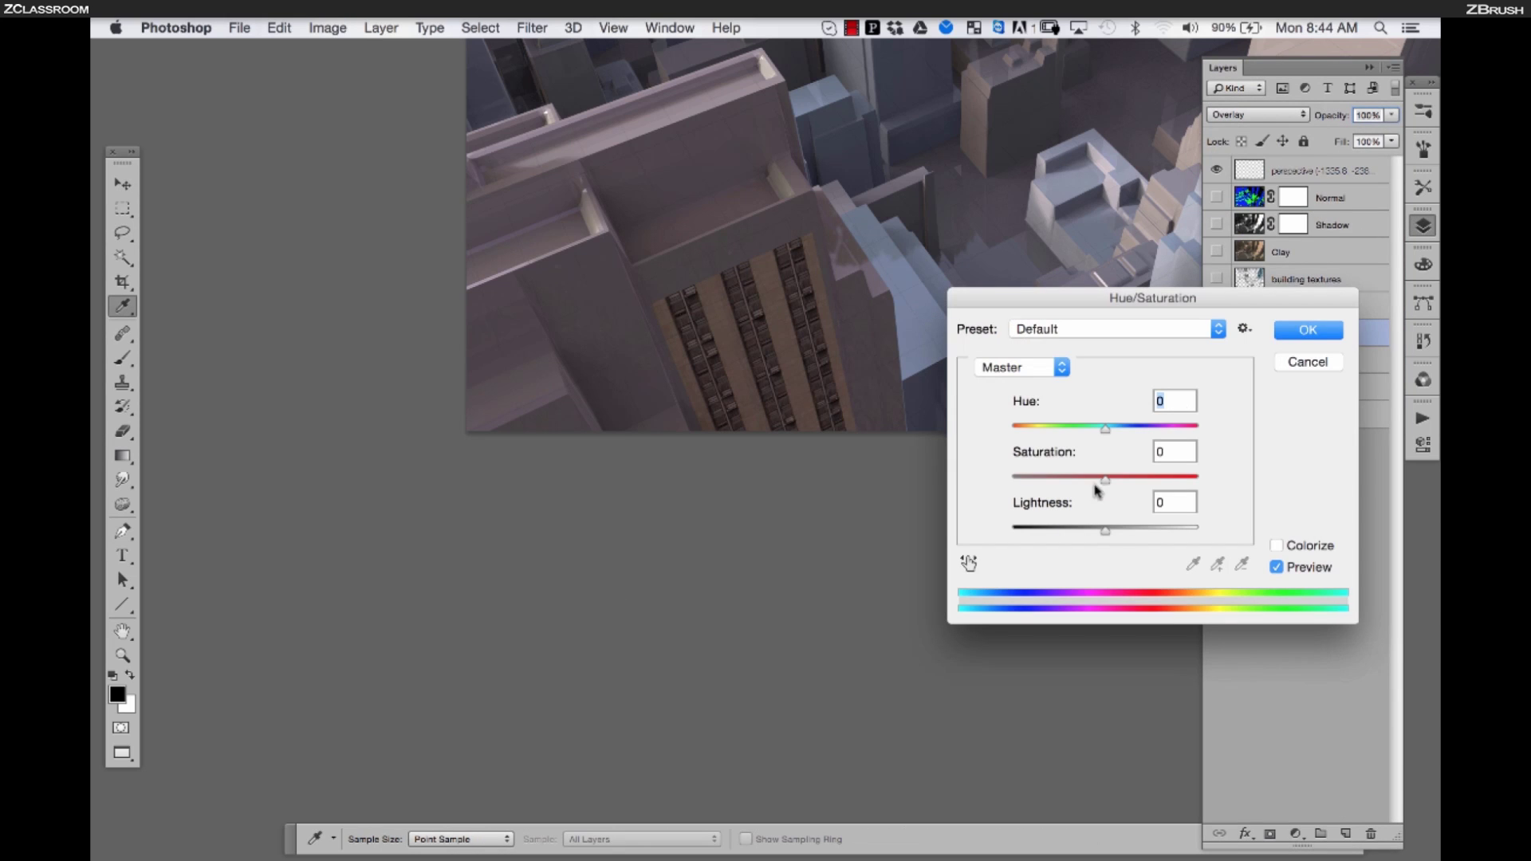
drag(1107, 537, 1045, 484)
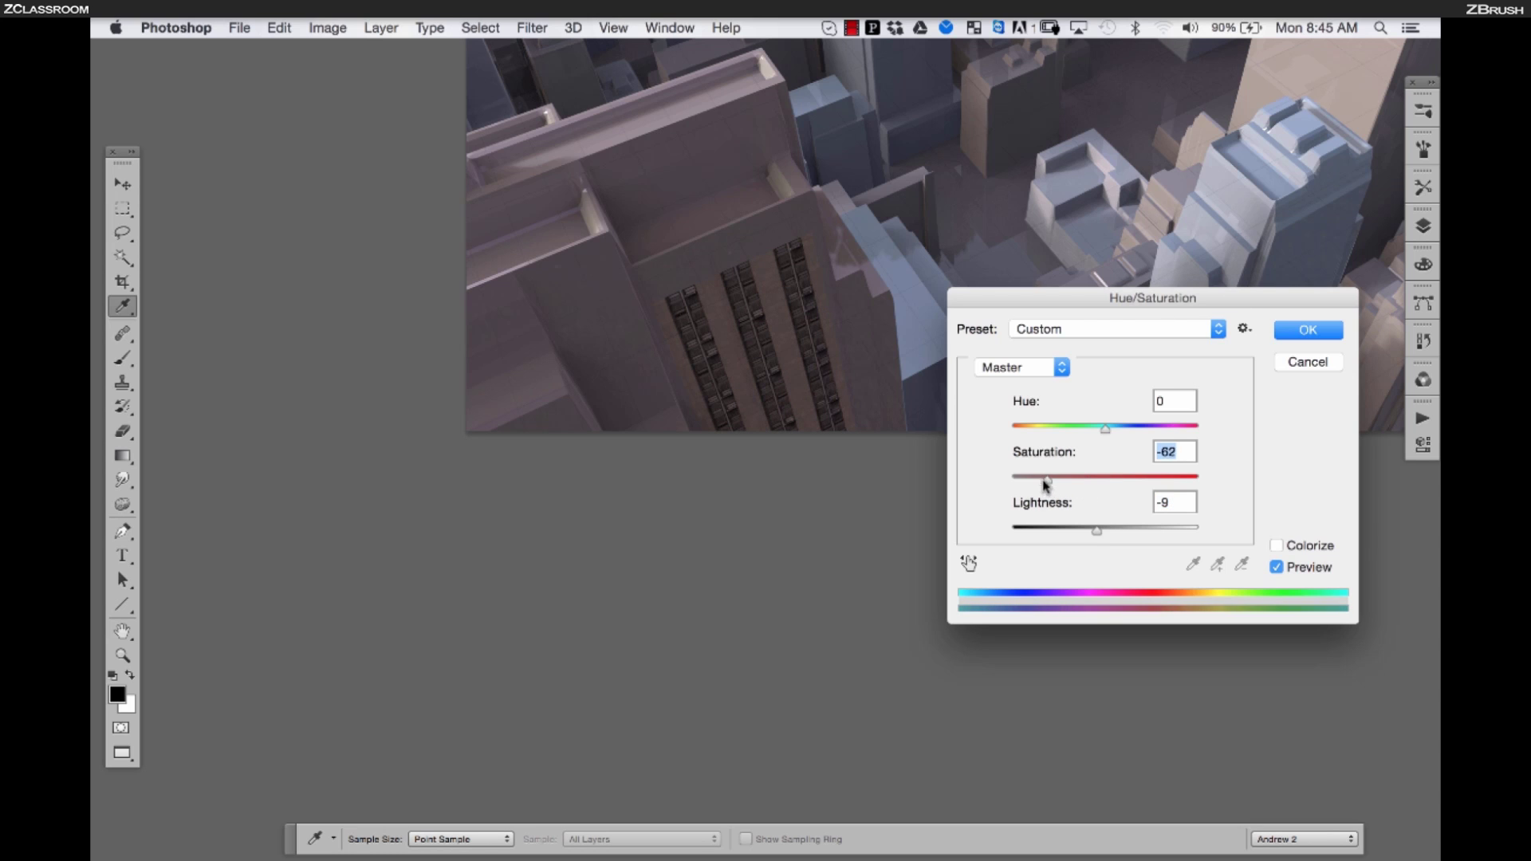
click(1307, 330)
key(v)
Copy the rightmost window column onto the facade's lower right section and distort it to fit the wall's slant
scroll(790, 332, up, 1)
key(l)
mouse_move(754, 209)
mouse_down()
mouse_move(825, 411)
mouse_move(934, 479)
mouse_move(947, 571)
mouse_move(943, 549)
mouse_up()
key(v)
drag(978, 310, 955, 345)
drag(917, 570, 899, 575)
drag(918, 348, 922, 333)
drag(899, 573, 903, 580)
key(Return)
key(ctrl+d)
Lasso the leftmost window column, copy it further left on the facade and adjust its lower corner to match the perspective
key(l)
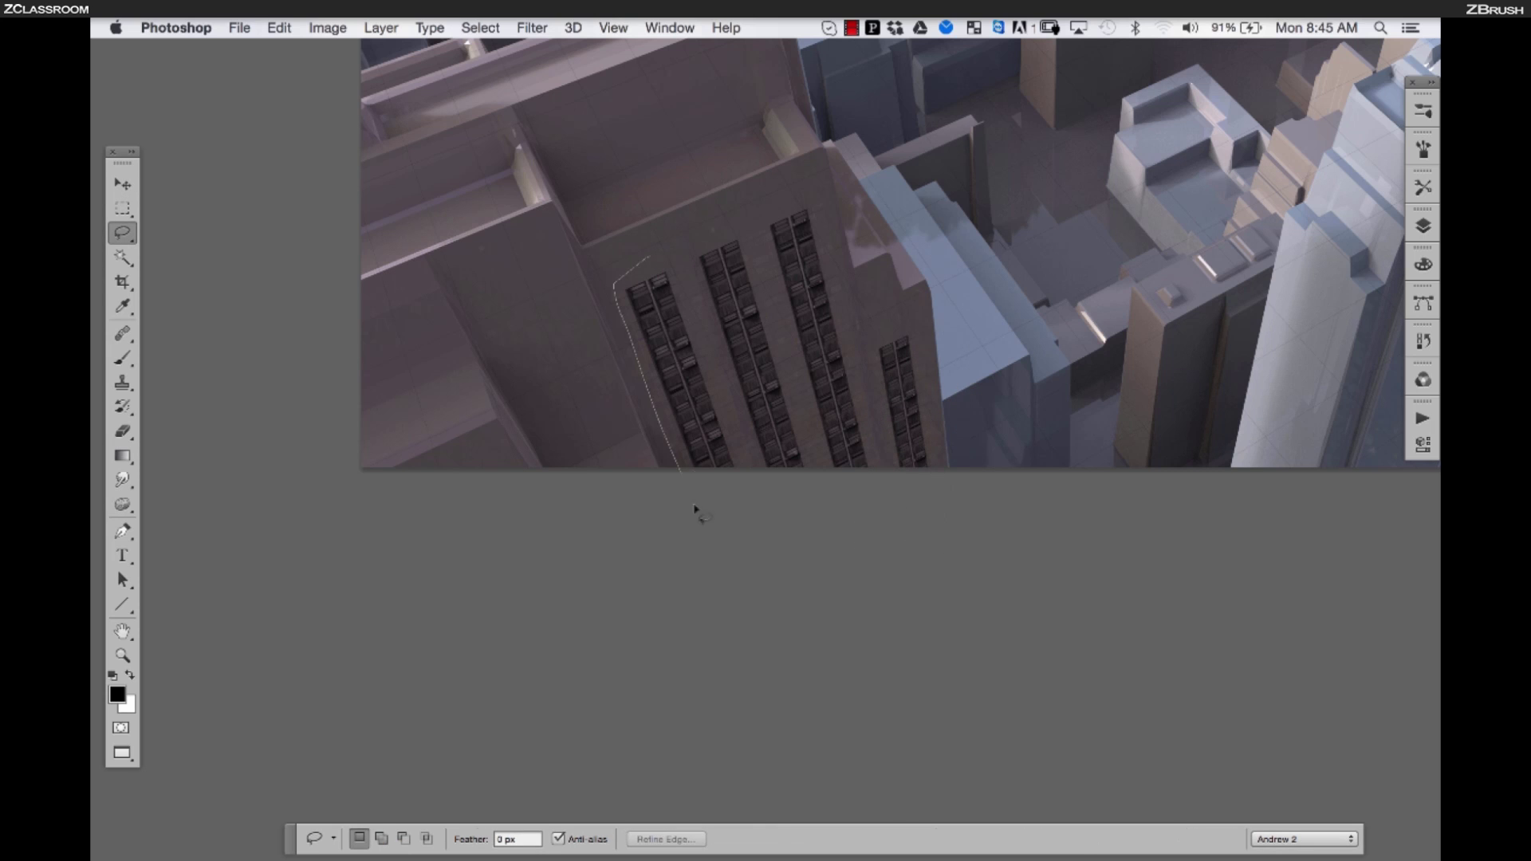
key(v)
drag(688, 417, 581, 424)
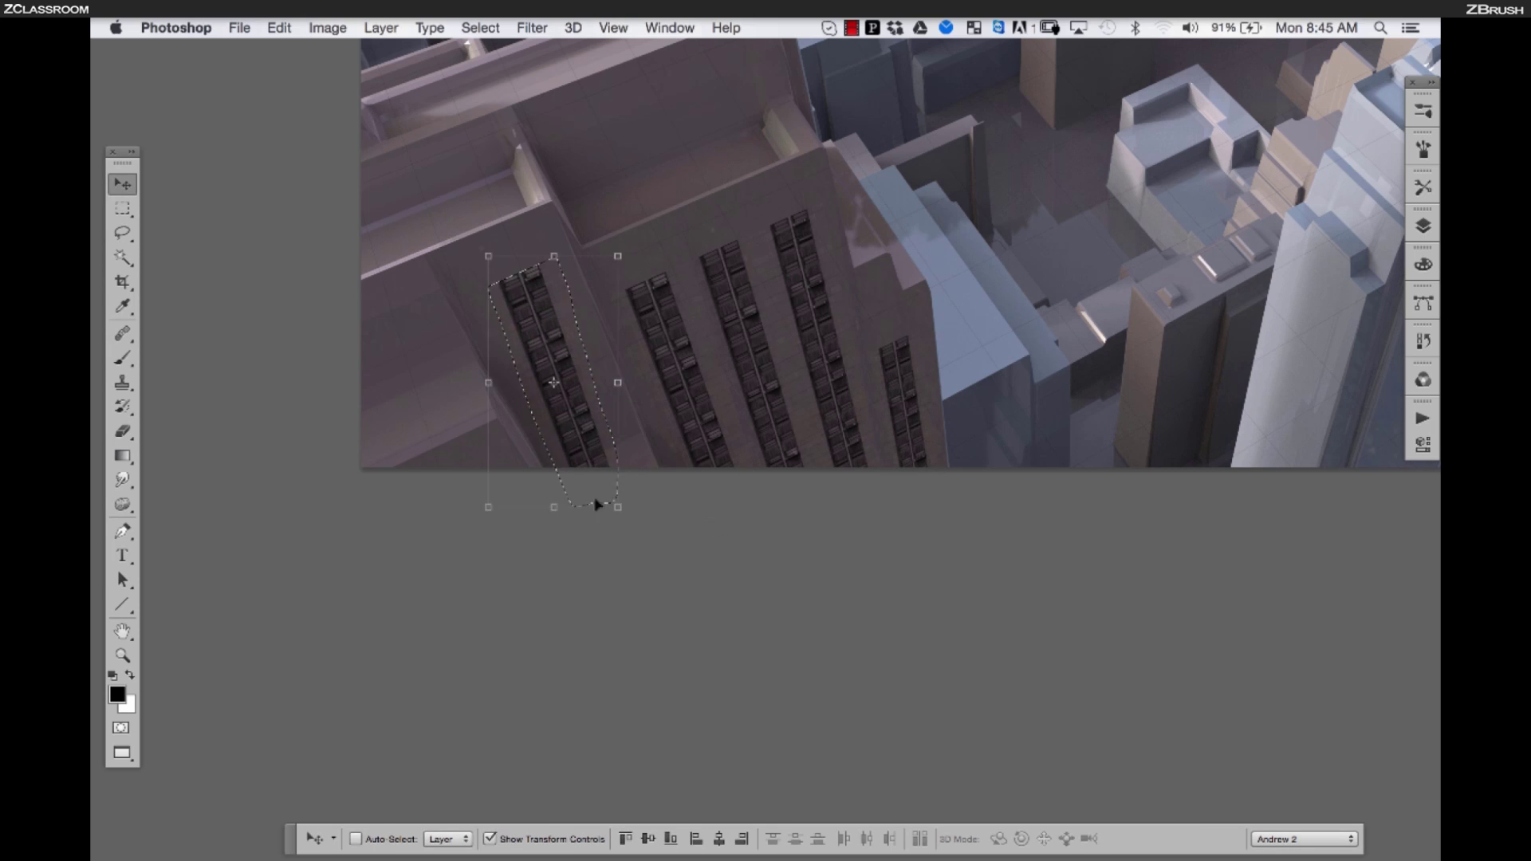
drag(571, 504, 591, 508)
key(Return)
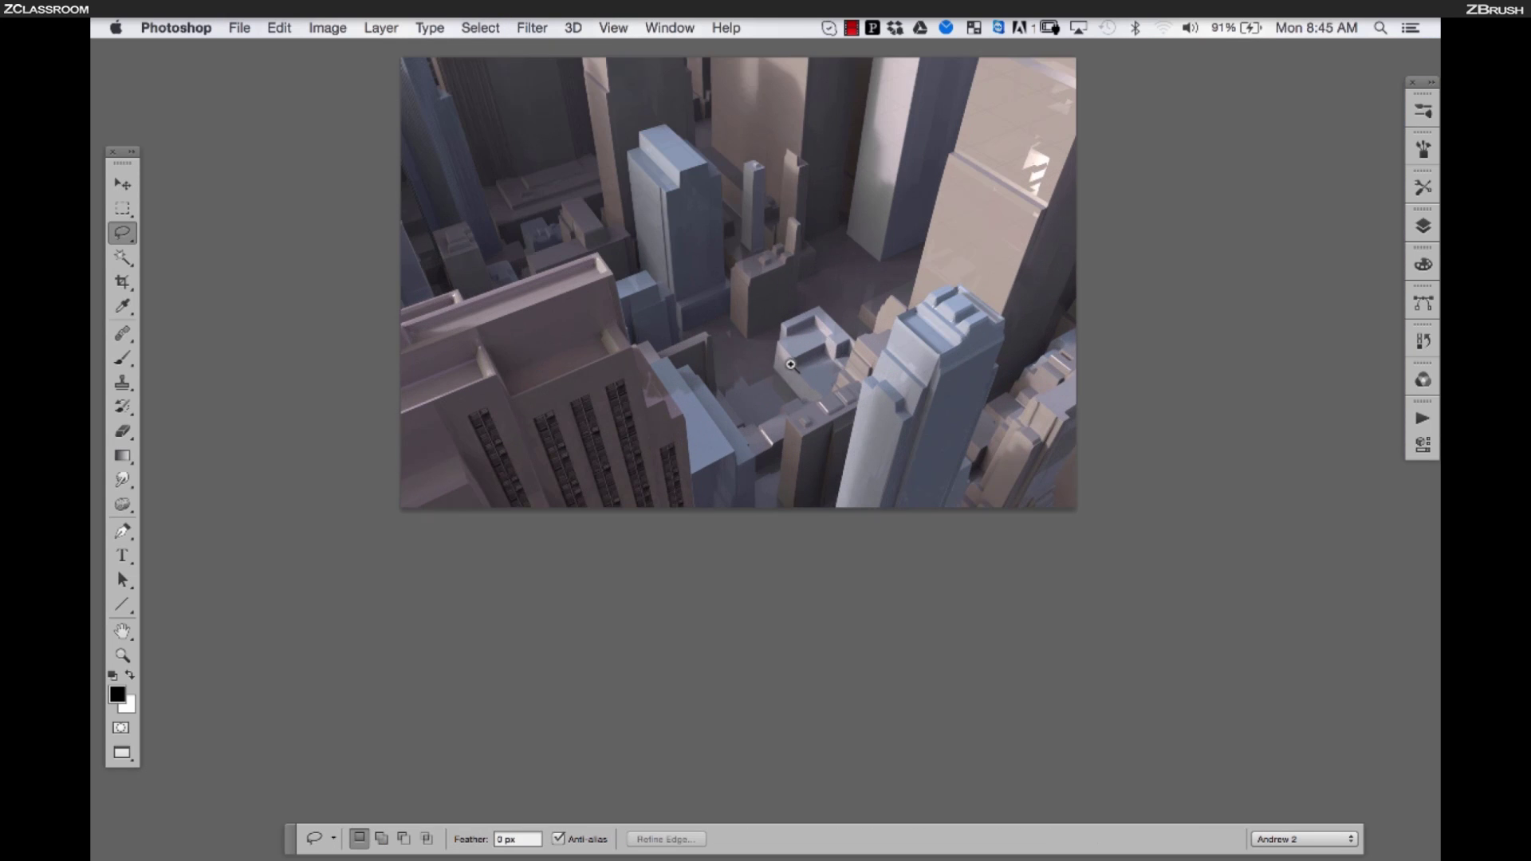
Fade the window columns on the lower left building with a large eraser brush enlarged to 900 px
click(1423, 226)
click(963, 331)
key(v)
key(e)
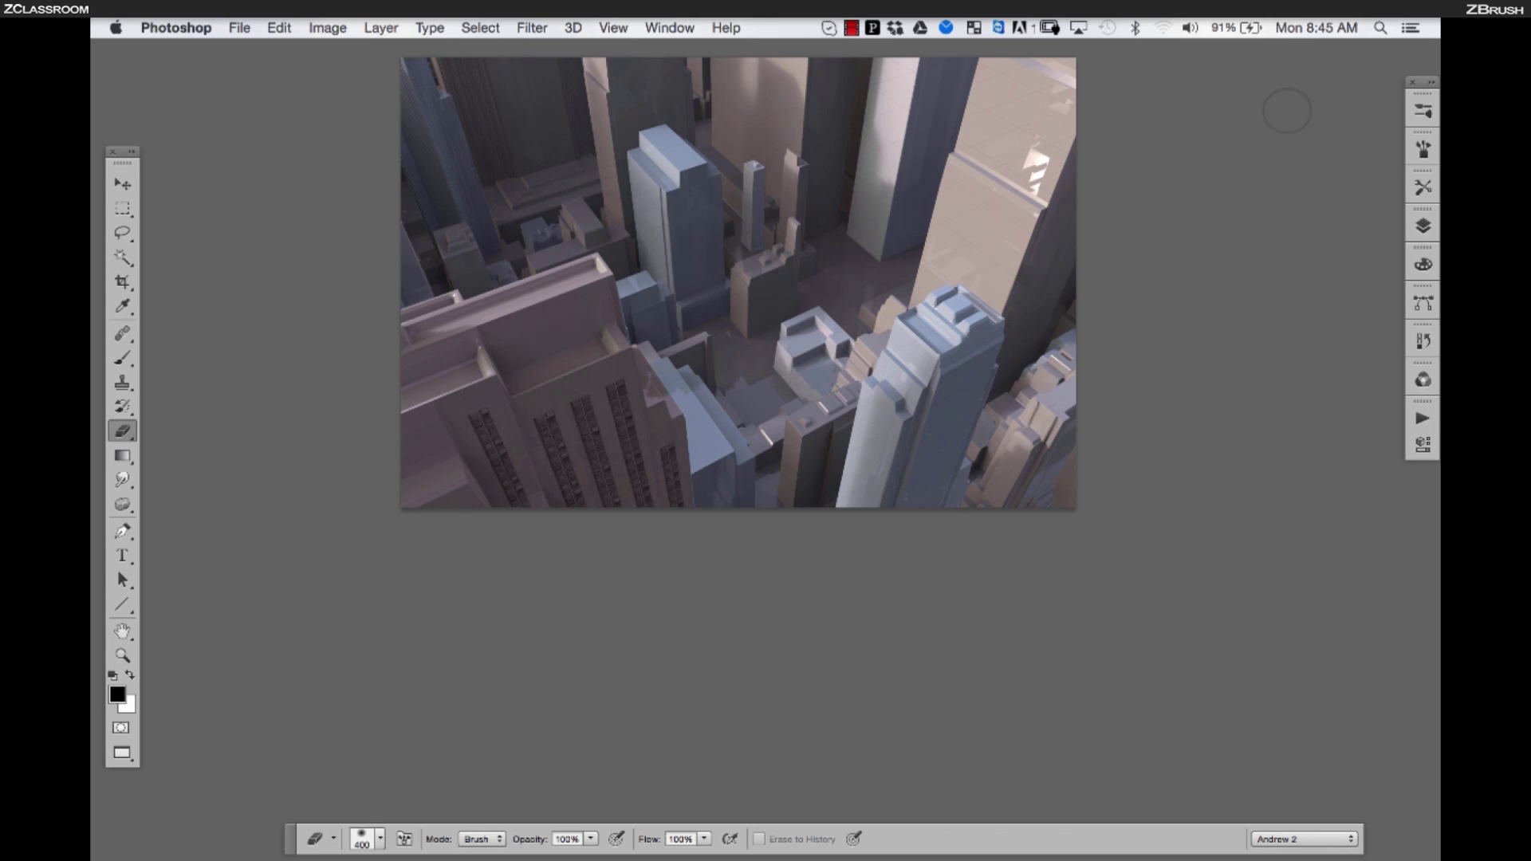
click(1423, 110)
click(546, 474)
key(bracketright)
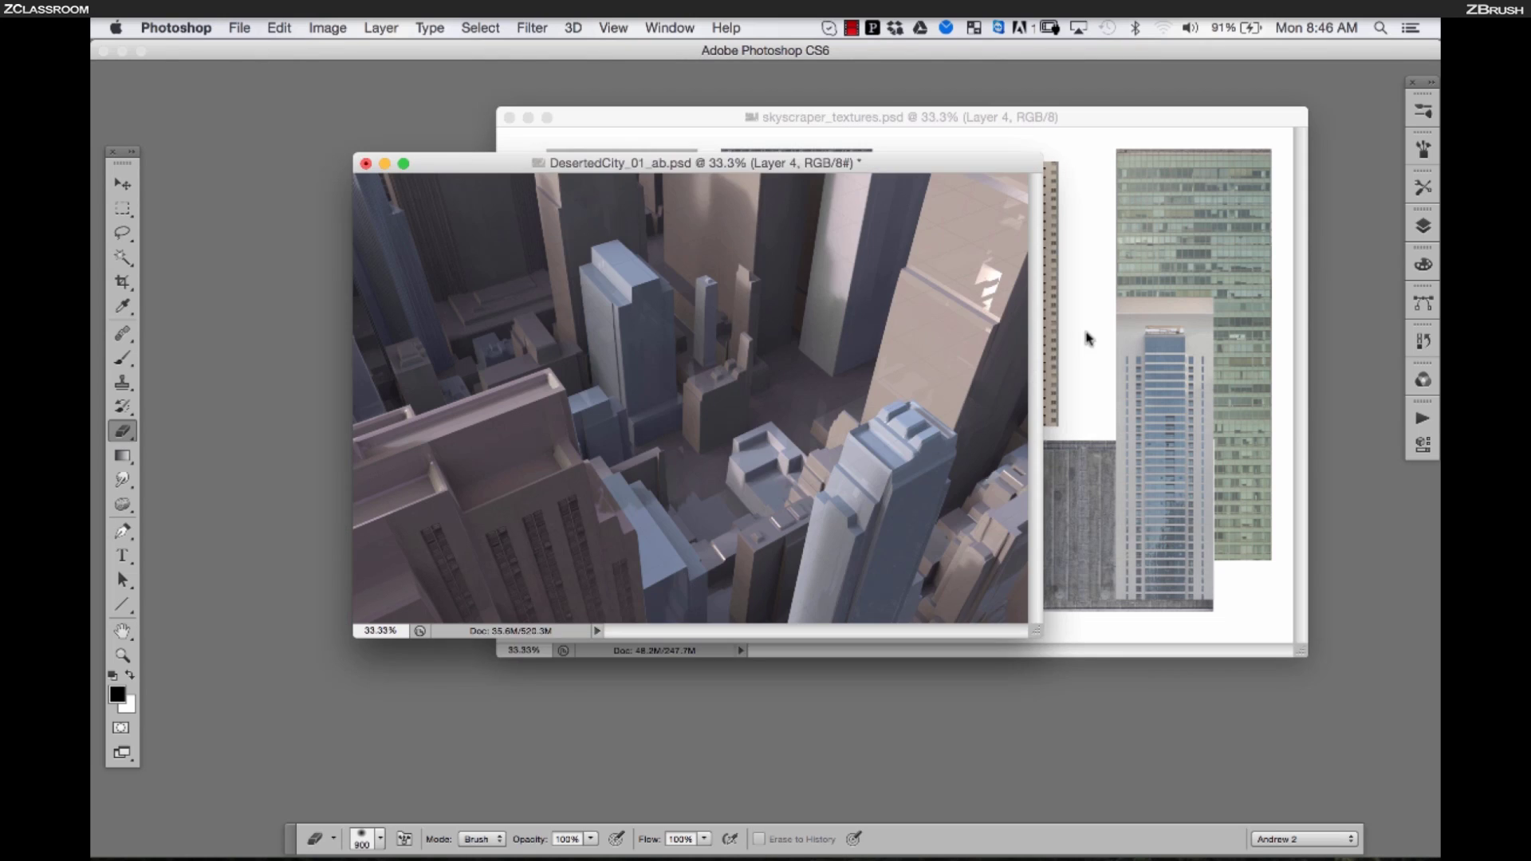
Copy the tower texture with the blue central strip from skyscraper_textures.psd into DesertedCity_01_ab.psd and place it near the foreground blue tower
click(1088, 332)
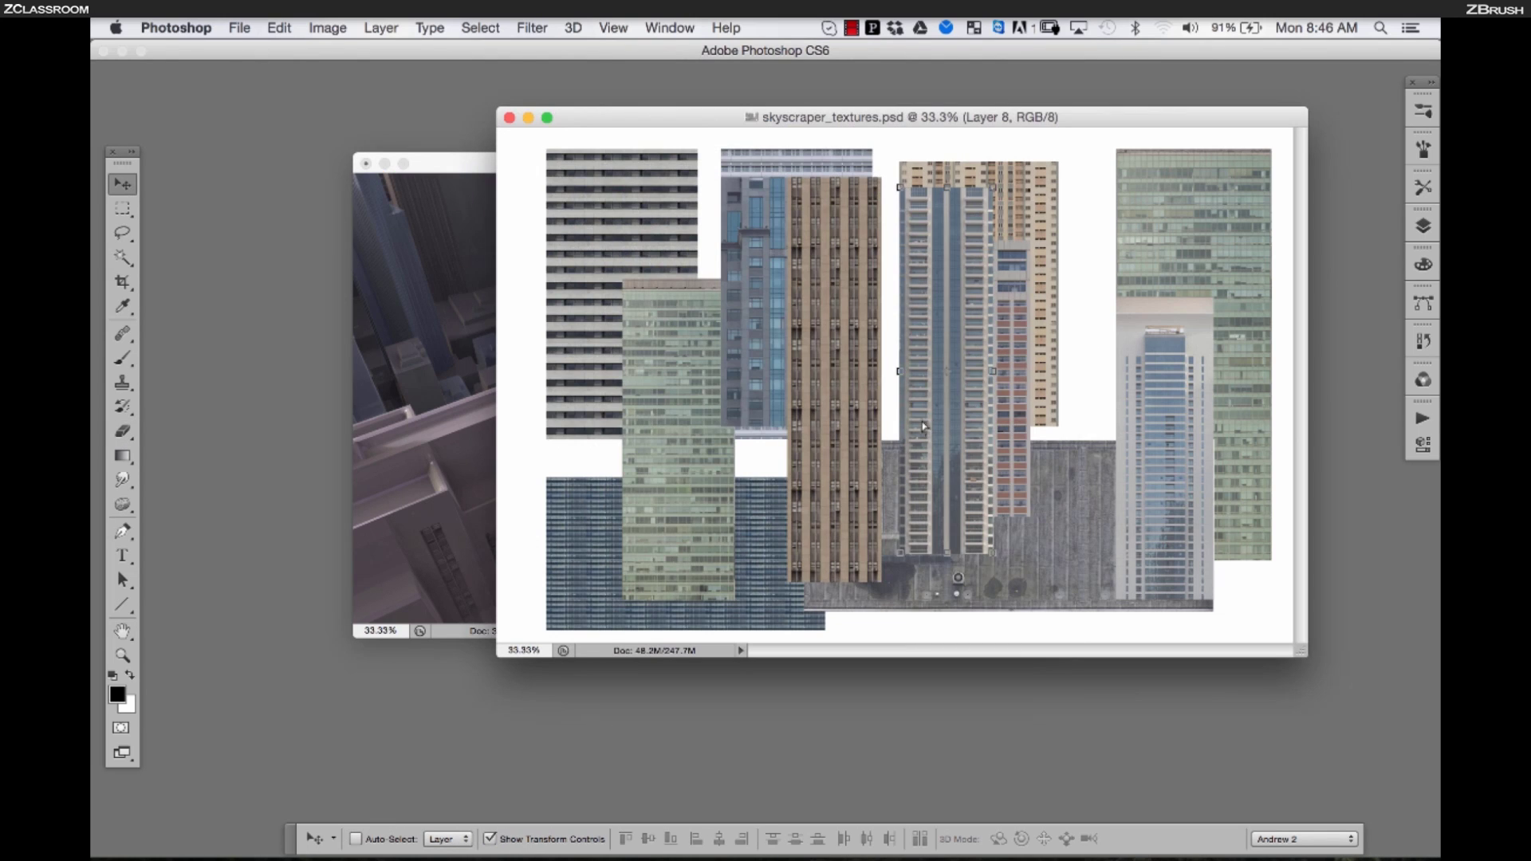
drag(886, 415, 458, 431)
key(f)
drag(561, 509, 1015, 582)
super+click(973, 613)
Distort the texture's corners onto the right face of the foreground blue tower
key(super+t)
drag(795, 116, 786, 295)
drag(776, 206, 822, 517)
super+click(823, 509)
drag(913, 512, 853, 445)
drag(826, 569, 837, 343)
drag(676, 610, 690, 445)
drag(854, 600, 600, 448)
Stretch the tower texture down past the image's lower border along the right face and apply the transform
drag(584, 517, 471, 846)
key(super+minus)
key(super+minus)
key(super+minus)
drag(621, 583, 751, 460)
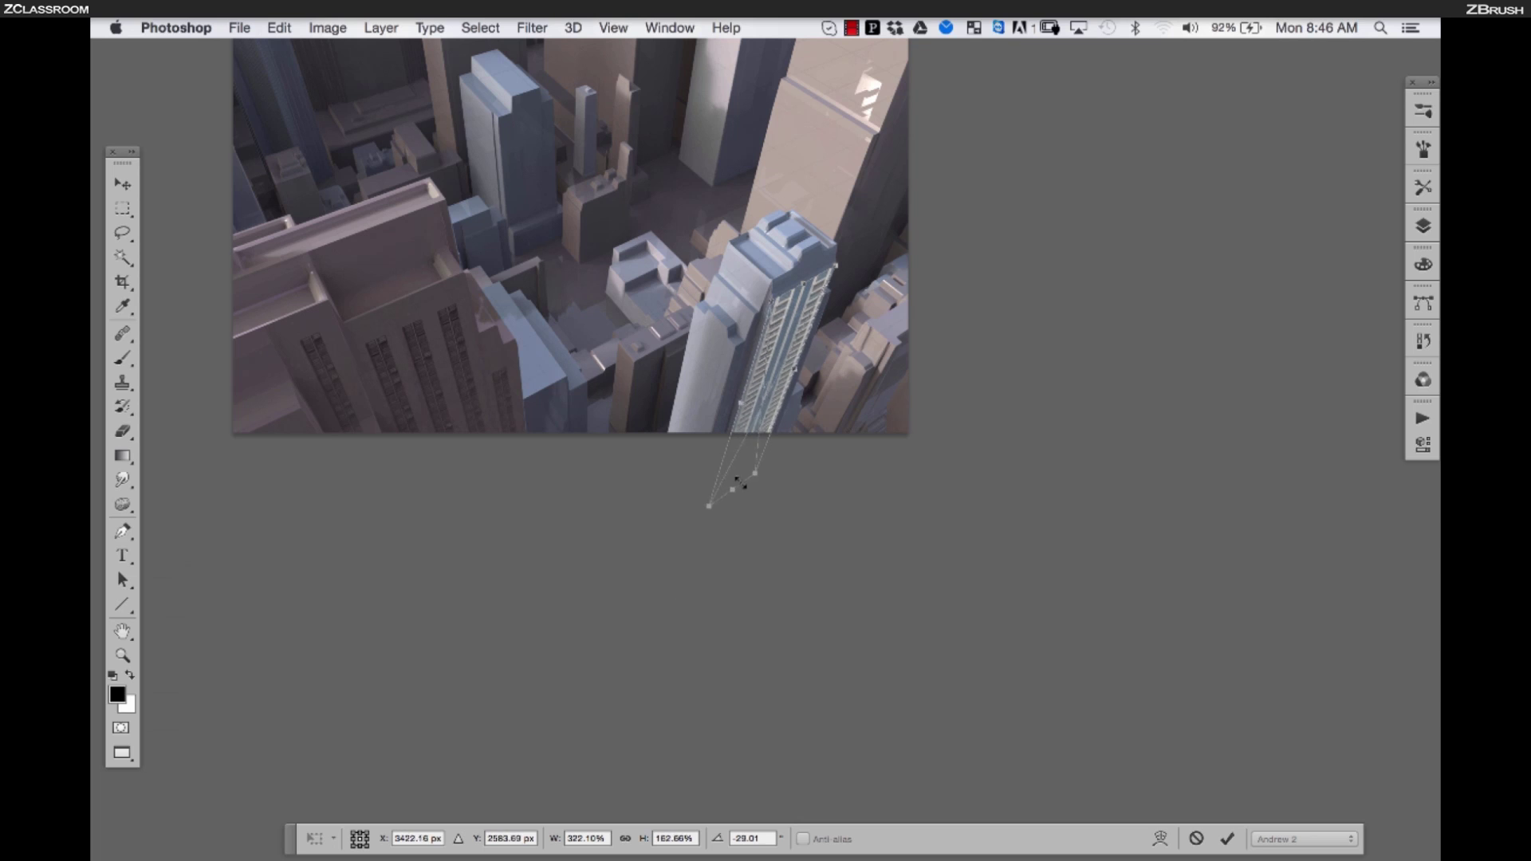
key(Return)
Transform the duplicated tower texture and fit its upper corners to the blue tower's left face
key(super+plus)
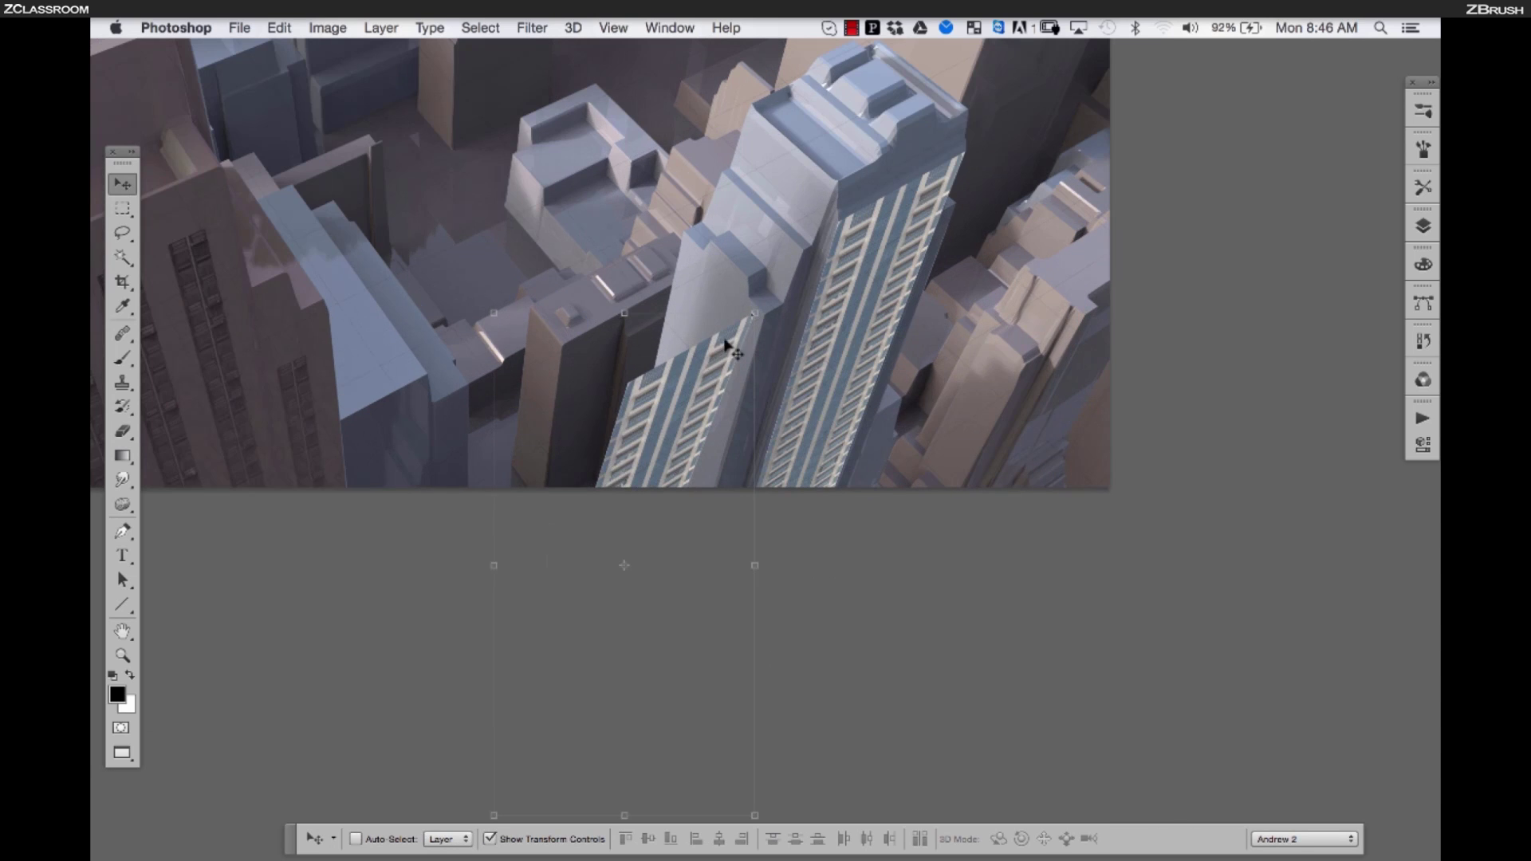
key(super+shift+h)
key(super+t)
drag(557, 347, 705, 282)
key(super+plus)
drag(623, 230, 686, 210)
scroll(748, 598, down, 1)
Align the texture copy's remaining corners with the left face's edges and apply the transform
drag(728, 694, 720, 361)
drag(648, 228, 723, 385)
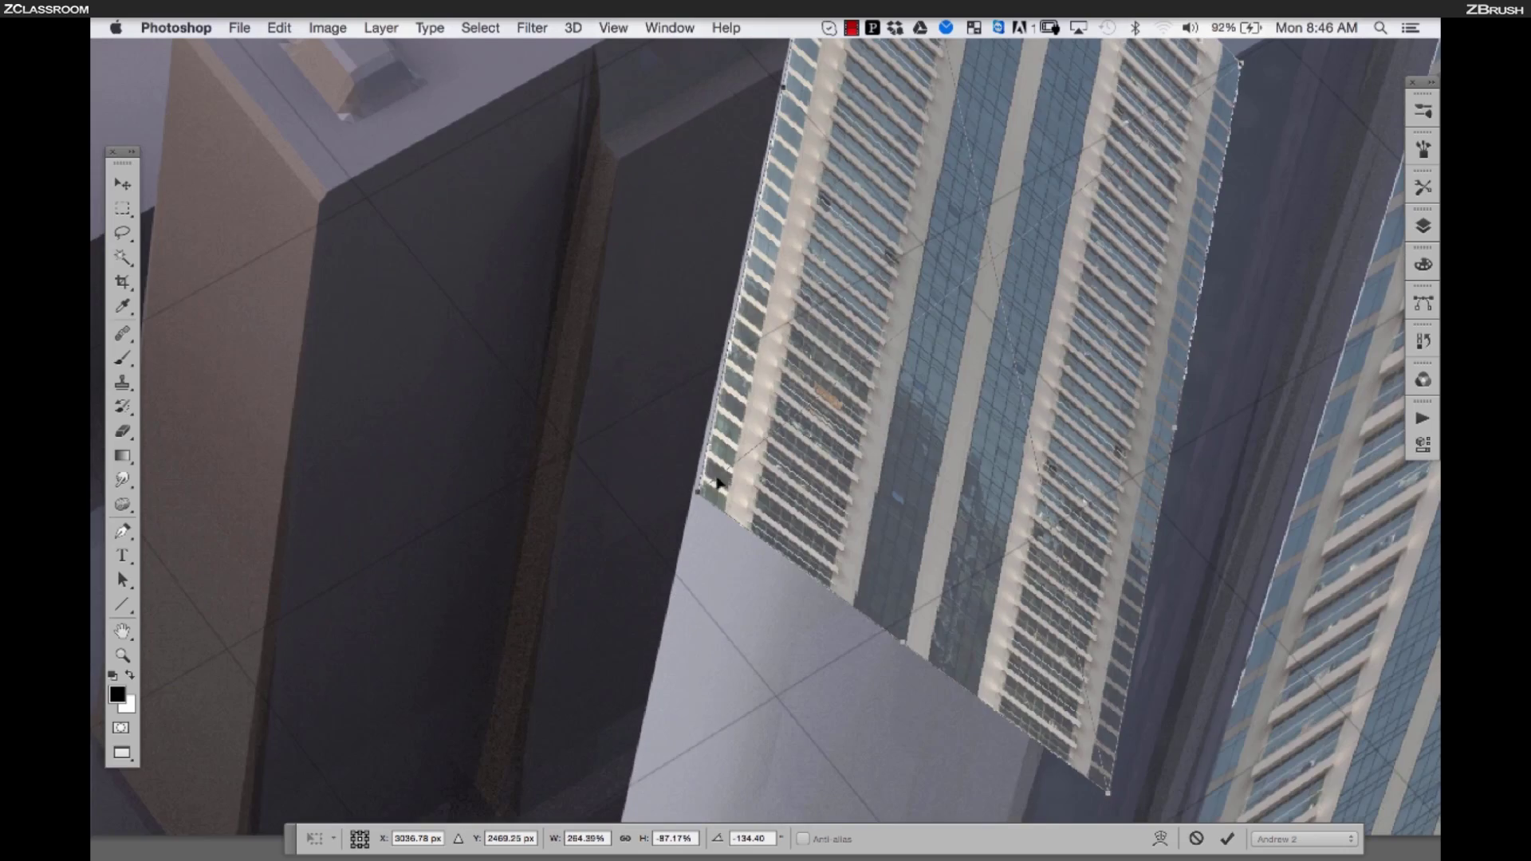
drag(707, 482, 697, 486)
key(super+minus)
drag(877, 488, 795, 342)
drag(912, 533, 844, 586)
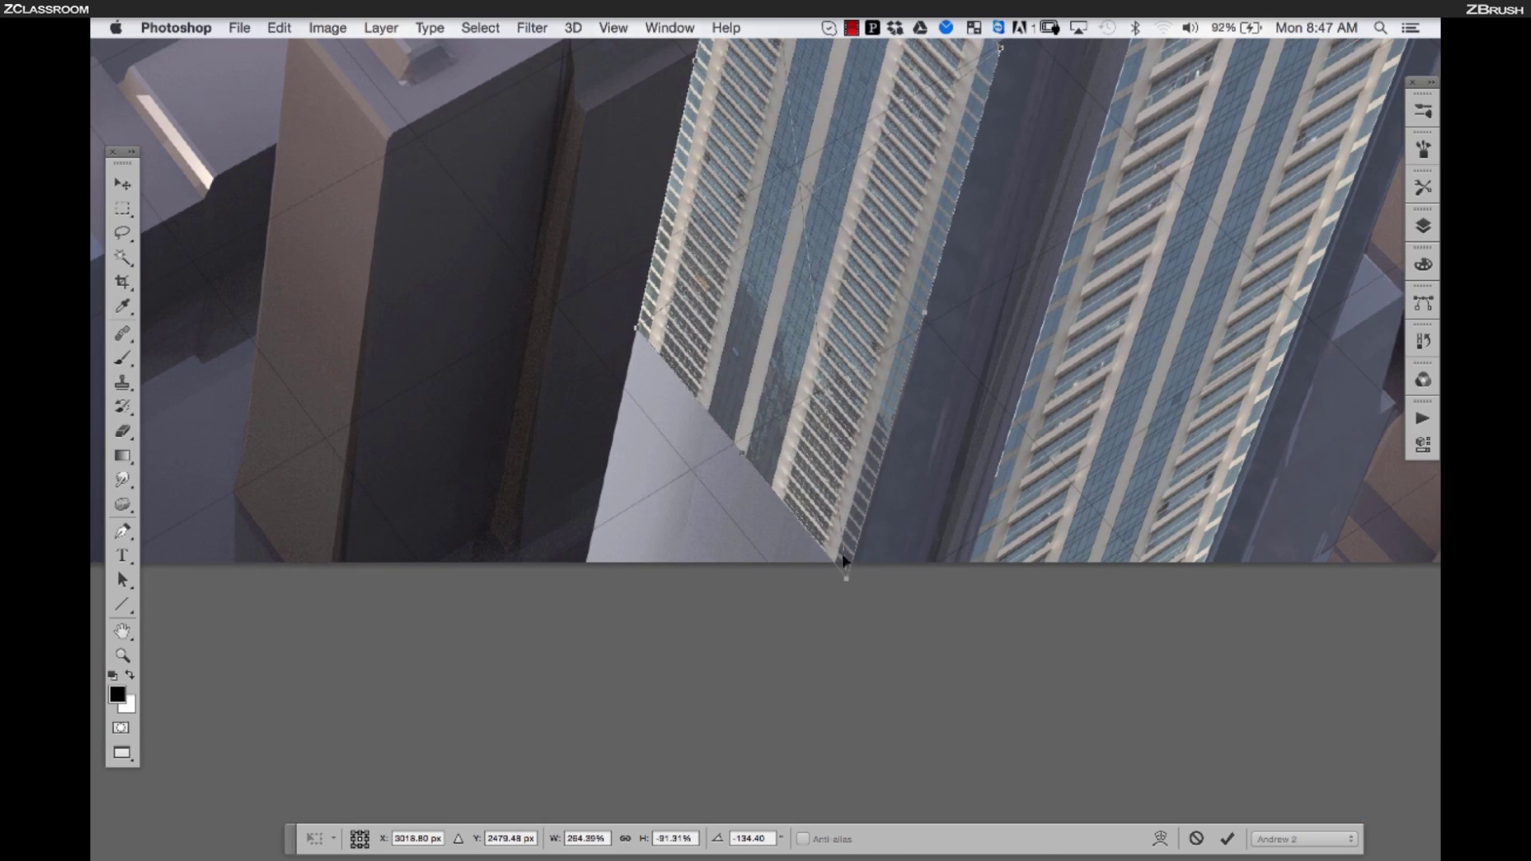
key(Return)
Transform the left-face texture again, stretching its lower corners well below the image's border, and apply it
scroll(834, 328, down, 2)
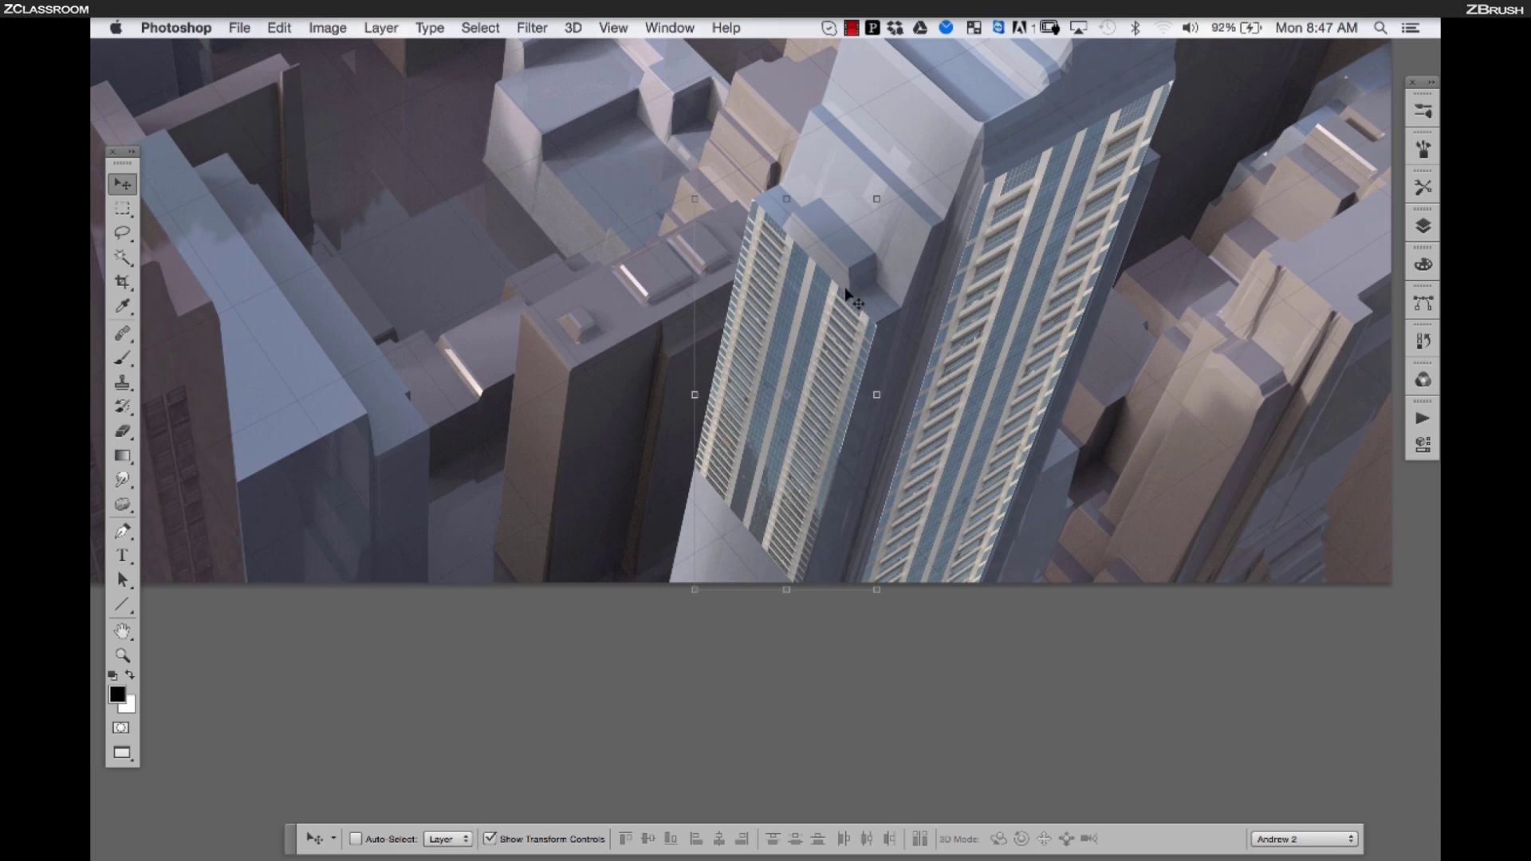
key(super+t)
drag(749, 519, 656, 831)
key(super+minus)
key(super+minus)
drag(790, 472, 808, 355)
drag(800, 438, 798, 438)
scroll(804, 383, up, 2)
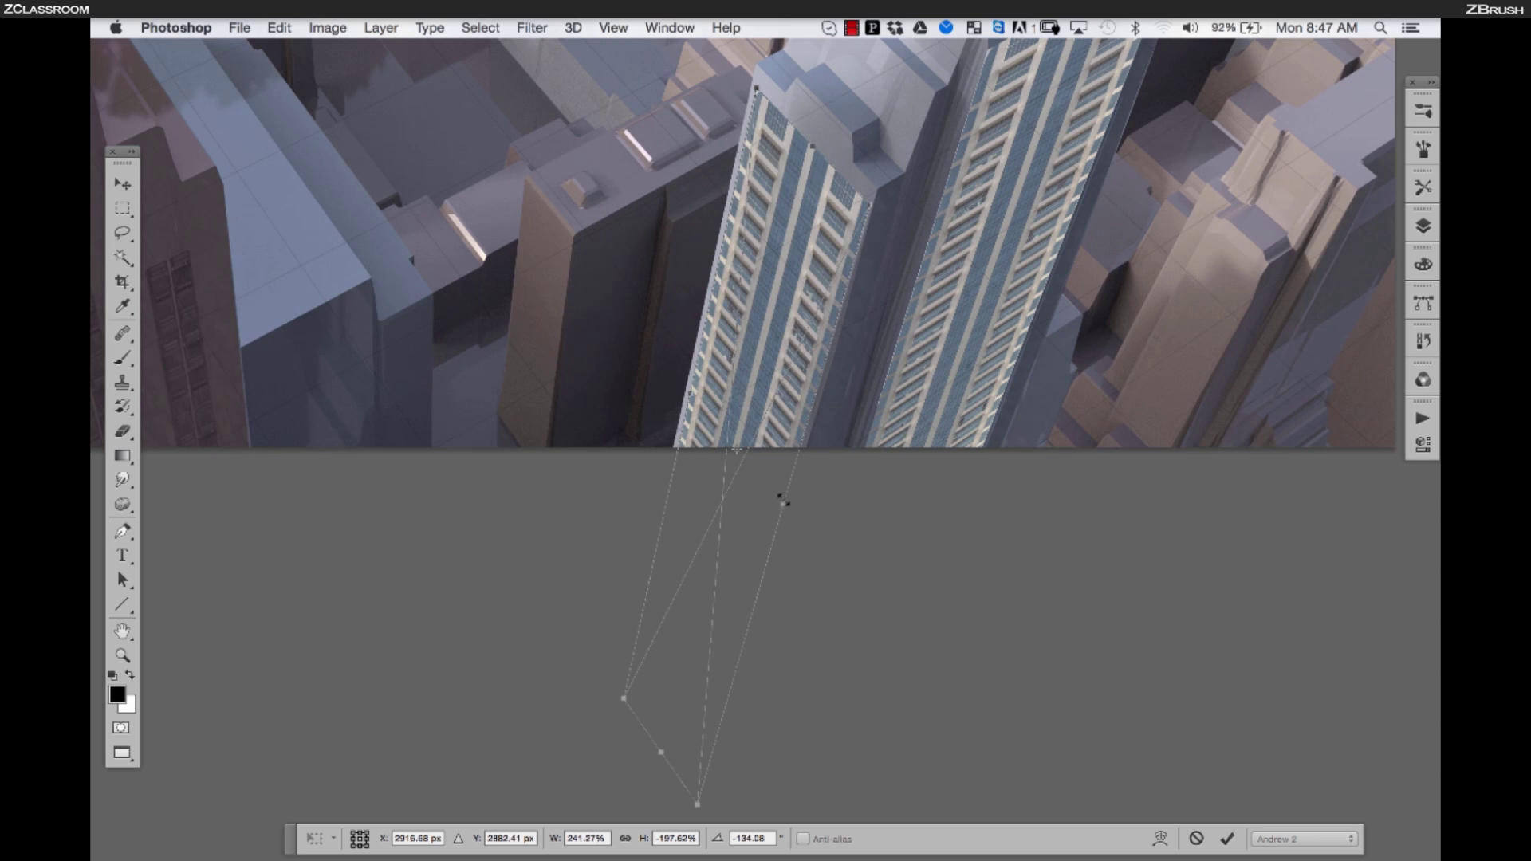
key(Return)
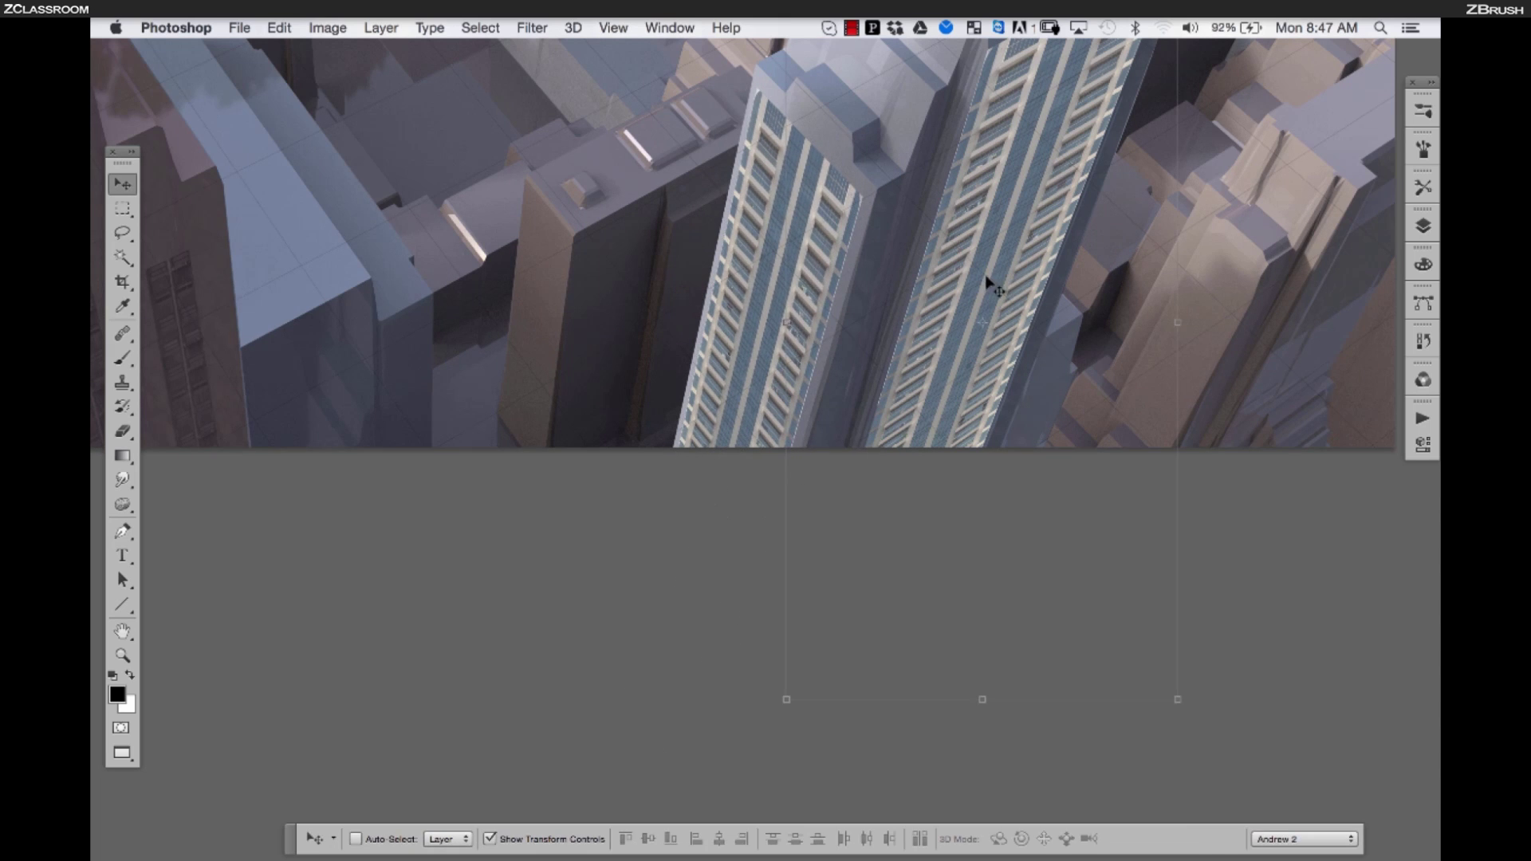
Transform the right-face texture so its top edge sits slightly lower beneath the tower's parapet
key(super+t)
scroll(916, 356, up, 3)
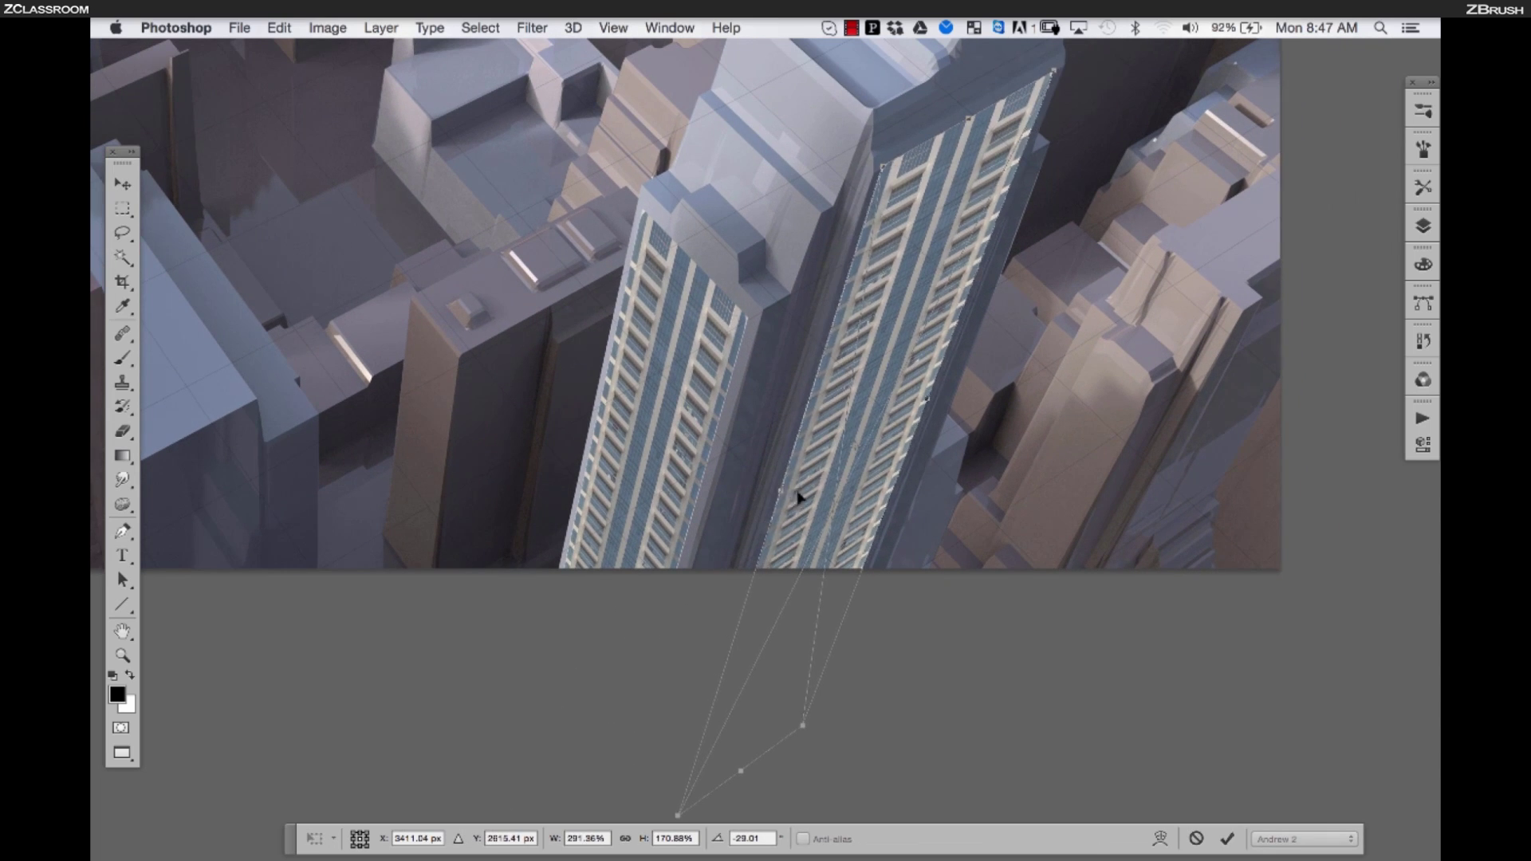
drag(790, 501, 785, 486)
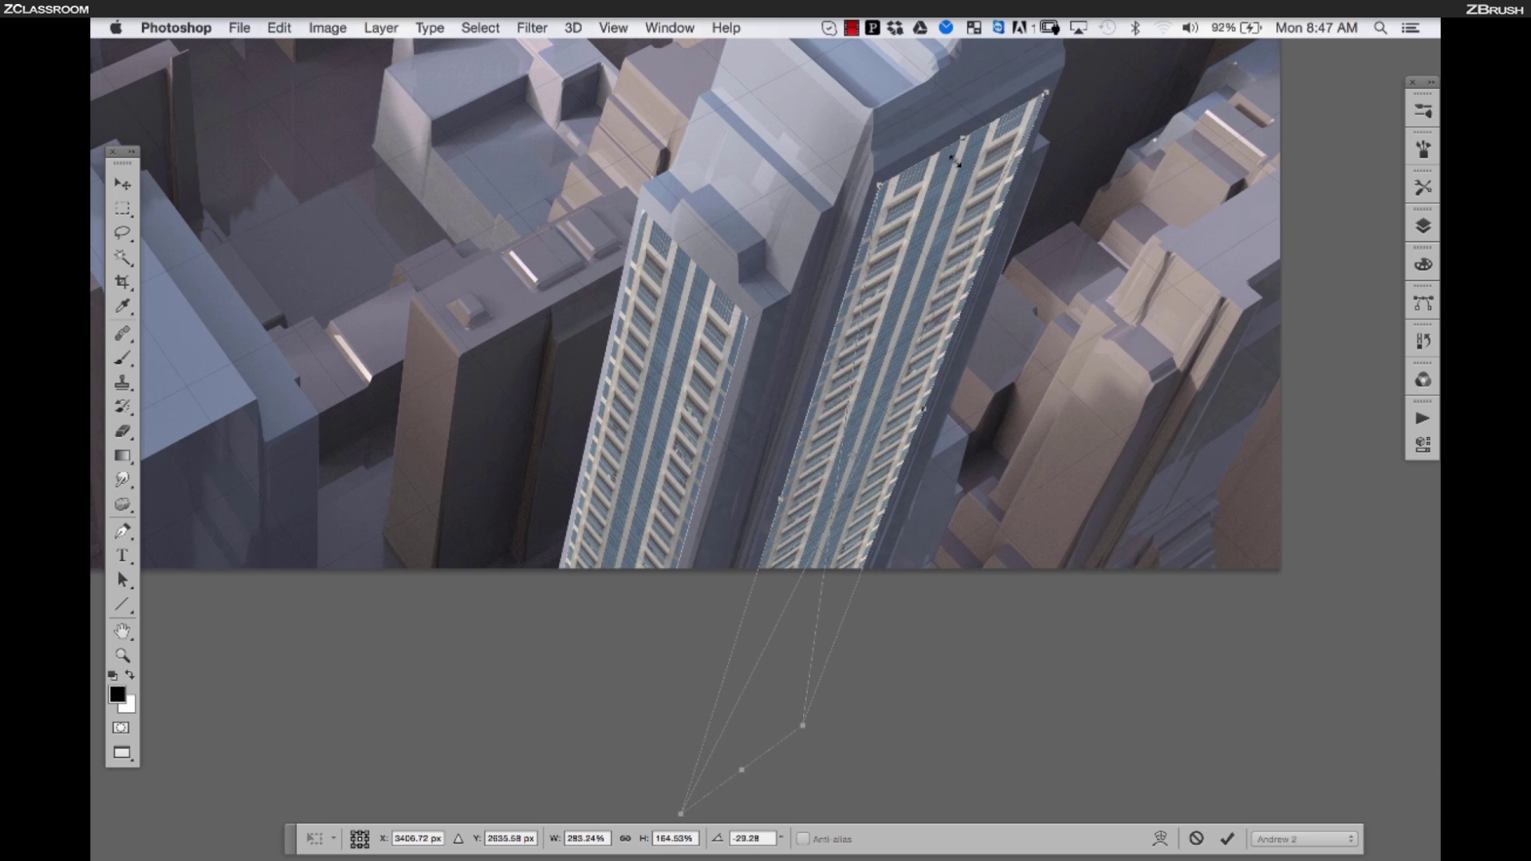
key(Return)
Merge Layer 6 with Layer 6 copy and set the merged layer's blend mode to Overlay
scroll(970, 265, down, 3)
click(1422, 226)
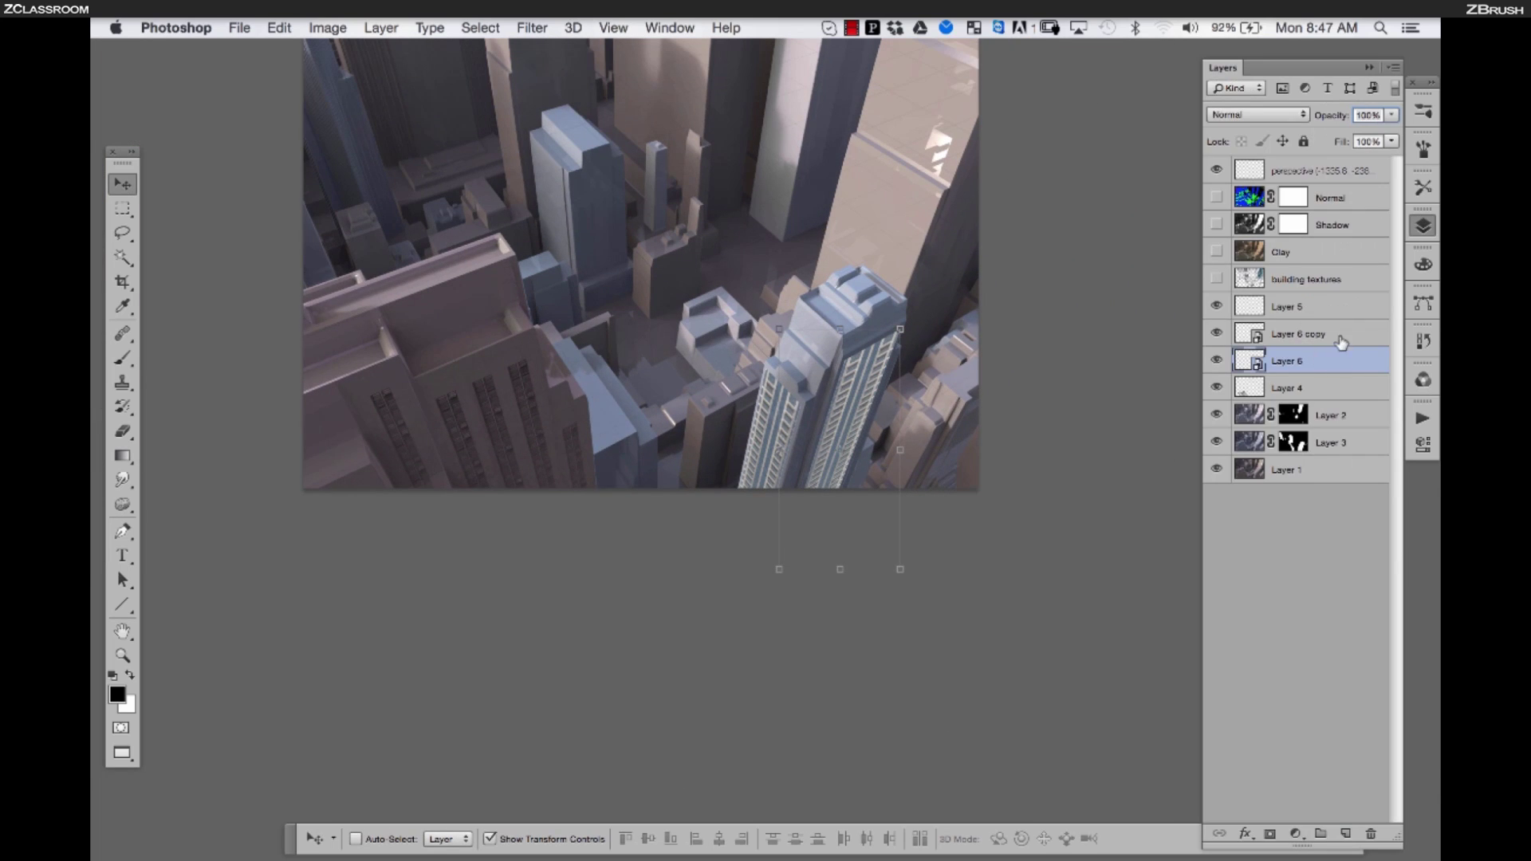
shift+click(1347, 335)
key(super+e)
click(1256, 114)
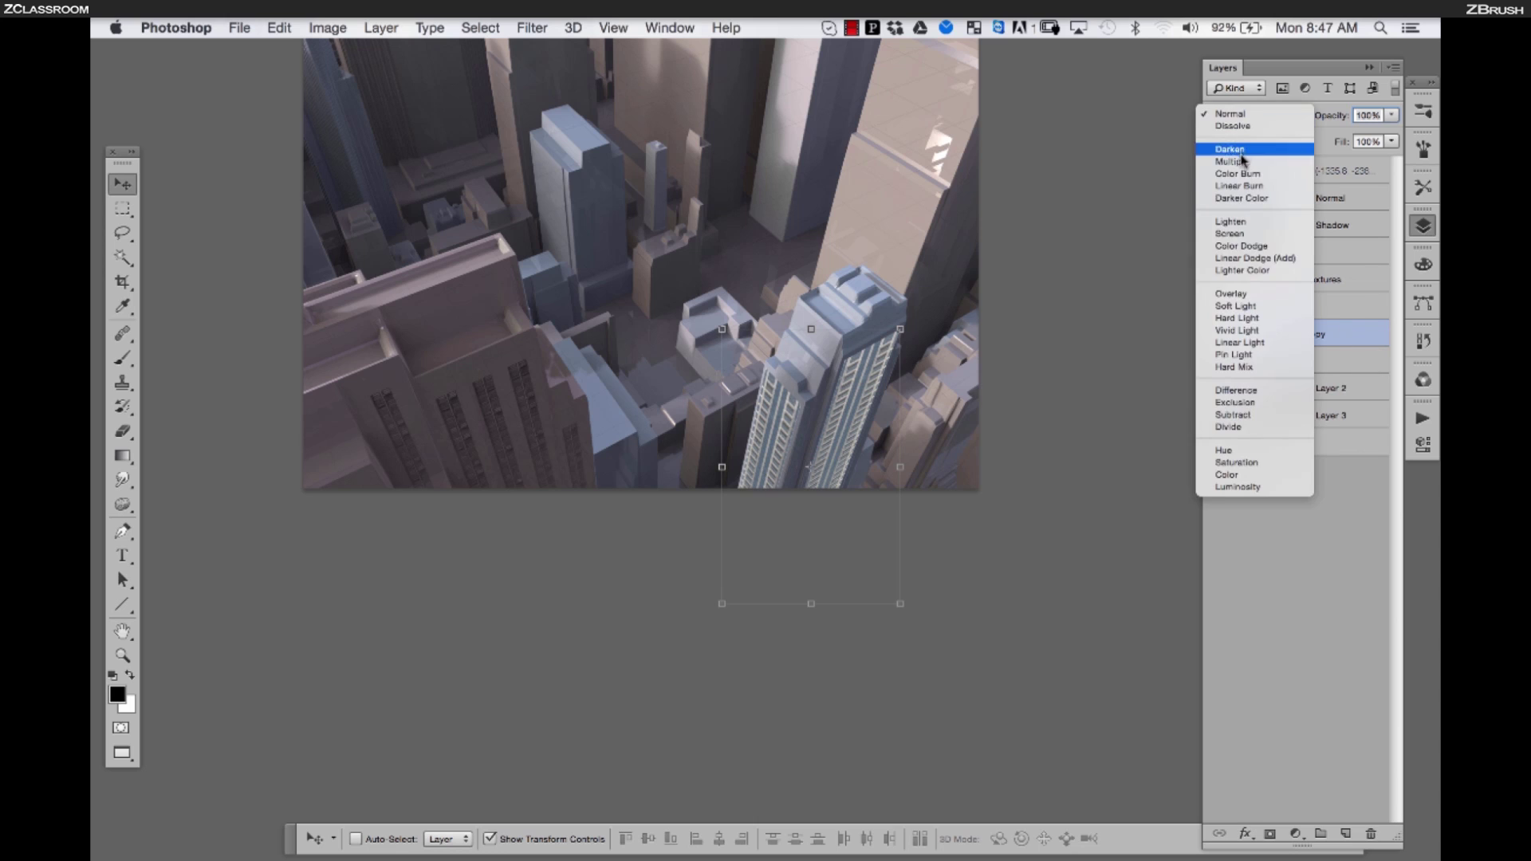
click(1238, 292)
Reduce the merged tower texture's saturation to -51 with Hue/Saturation
super+click(814, 412)
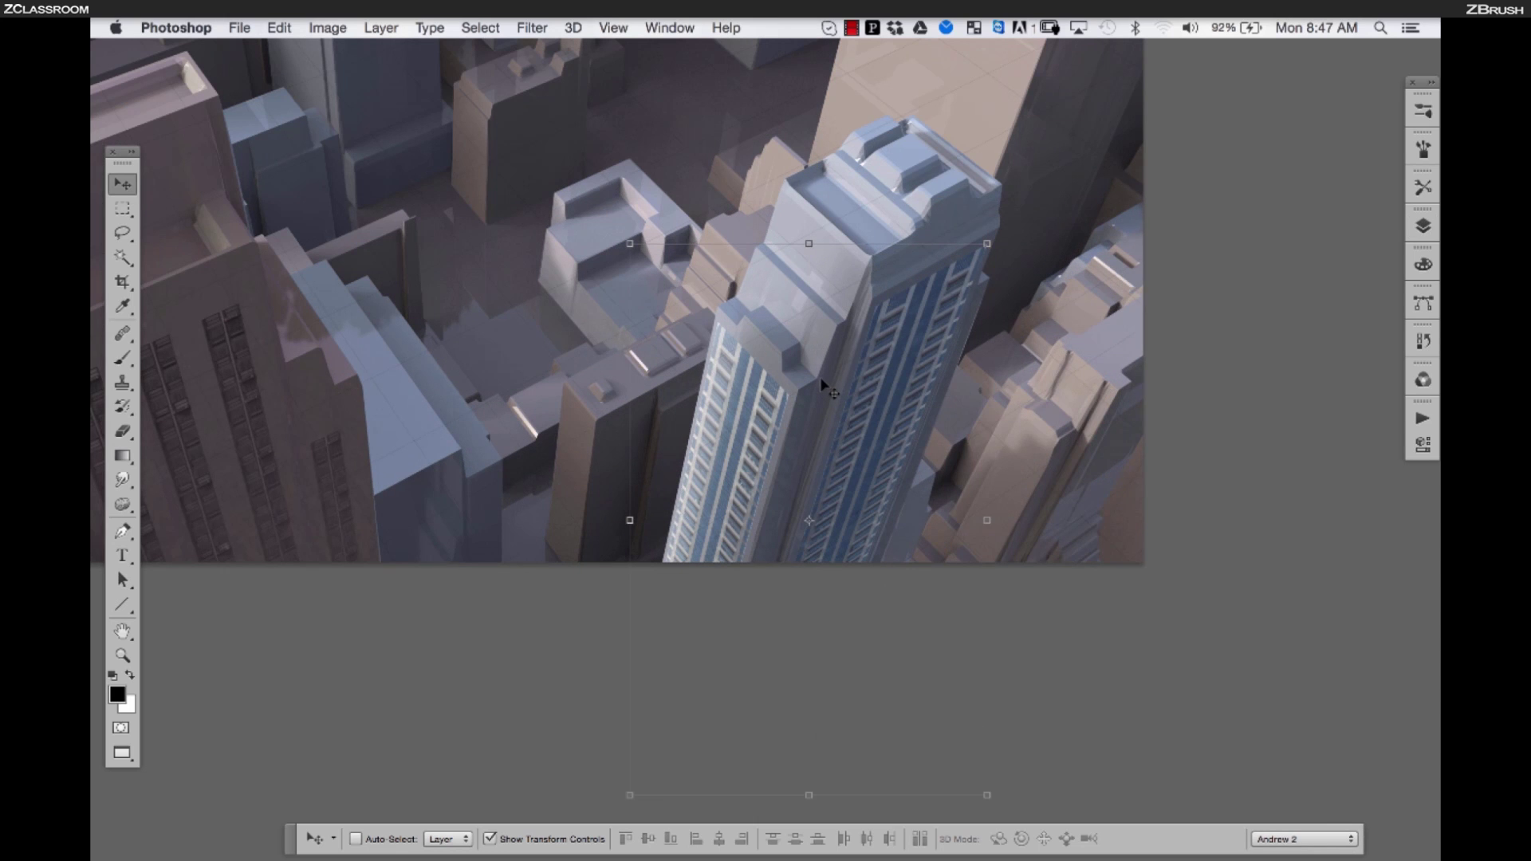
key(super+u)
drag(1105, 477, 1065, 481)
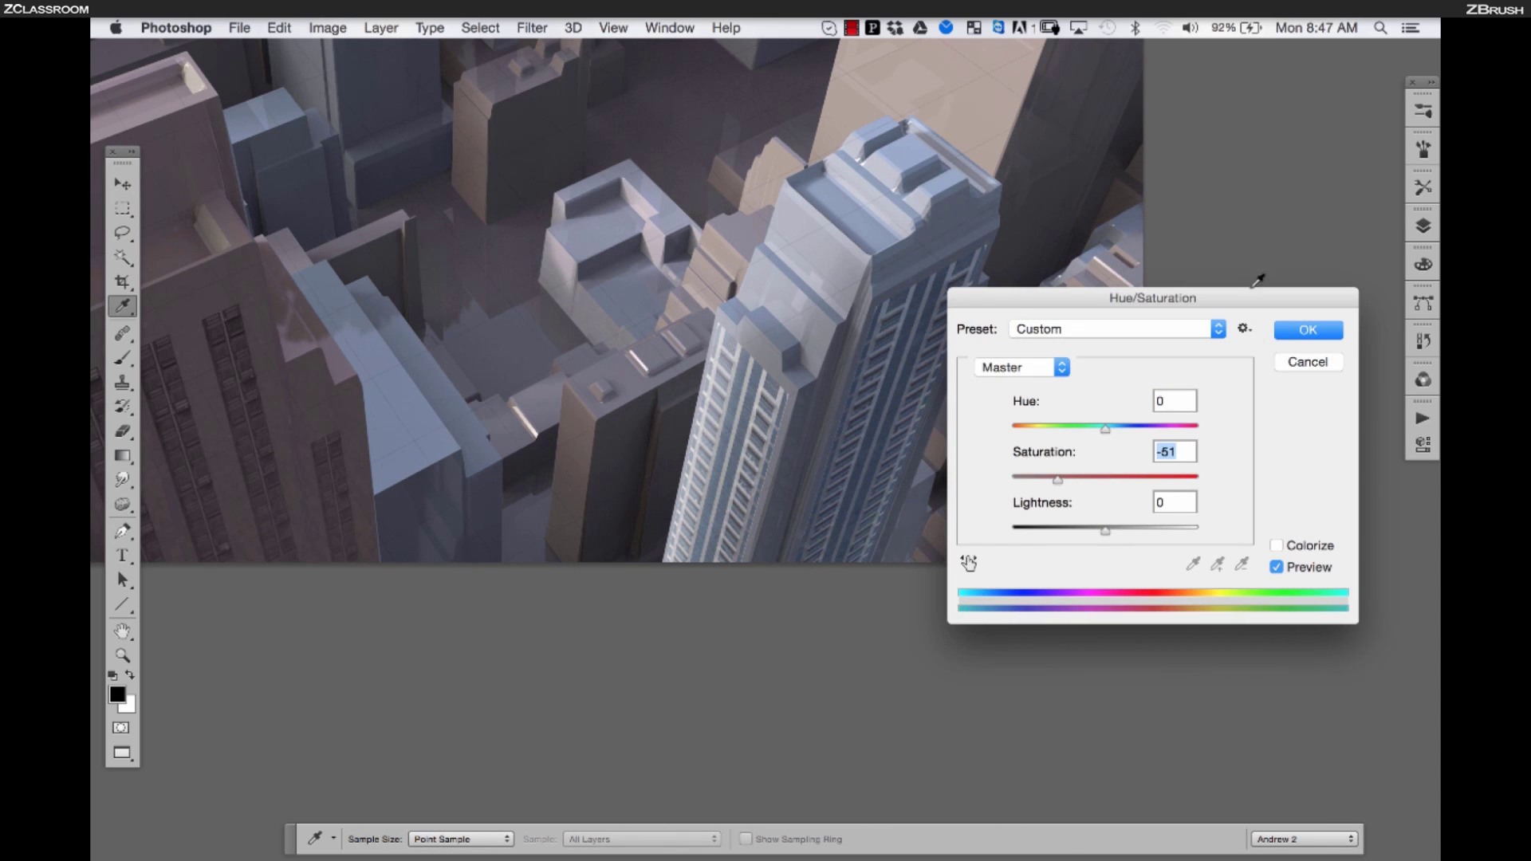
click(1274, 335)
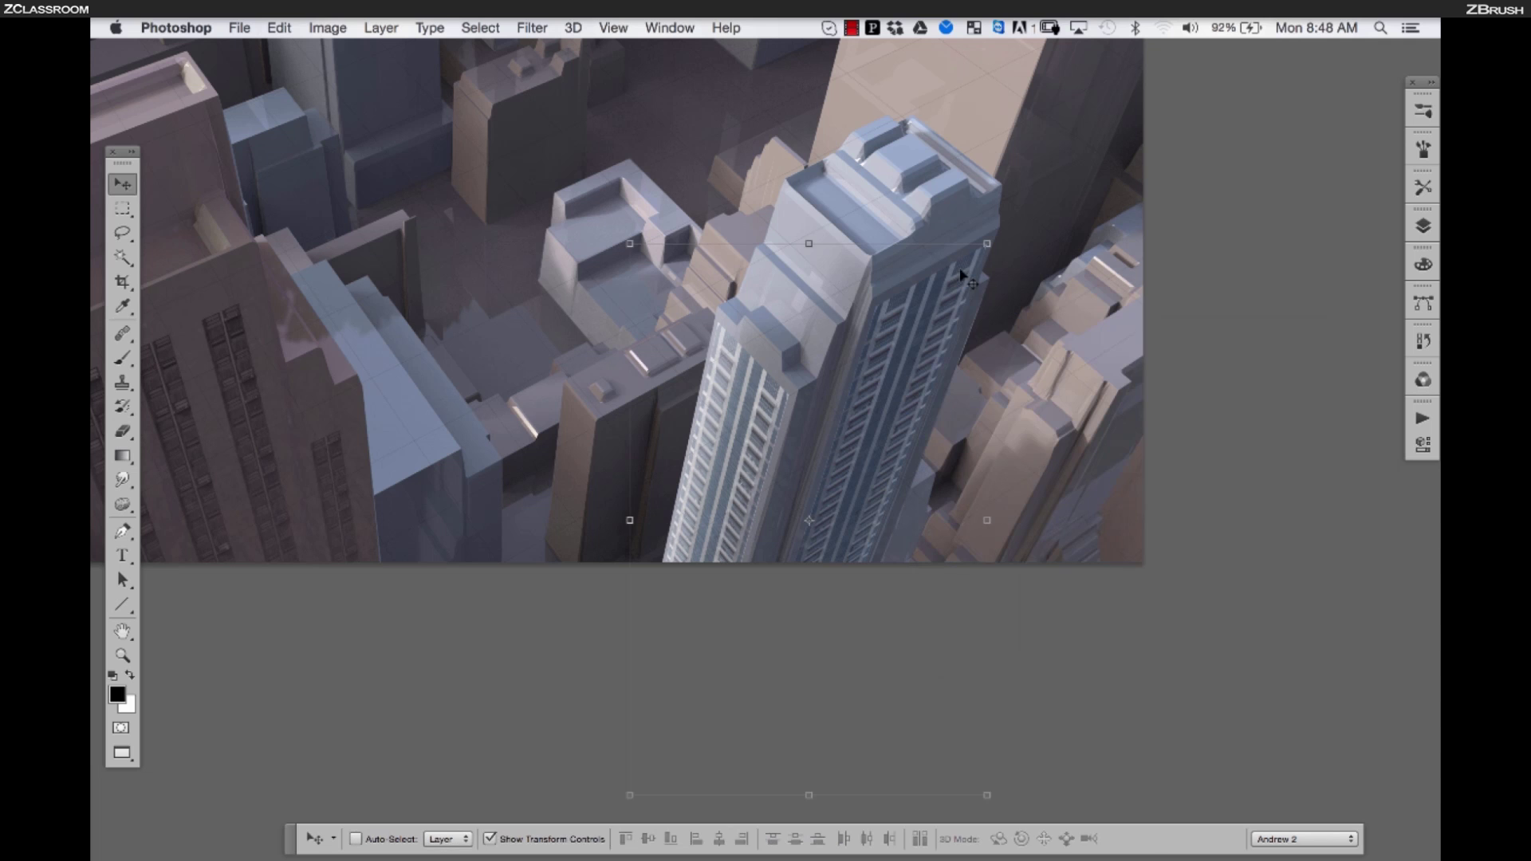
Soften the tower texture near the image's lower edge with the eraser reduced to 250 px
key(e)
key(bracketleft)
key(bracketleft)
key(bracketleft)
key(bracketleft)
scroll(962, 491, down, 3)
drag(961, 486, 991, 562)
scroll(848, 505, up, 2)
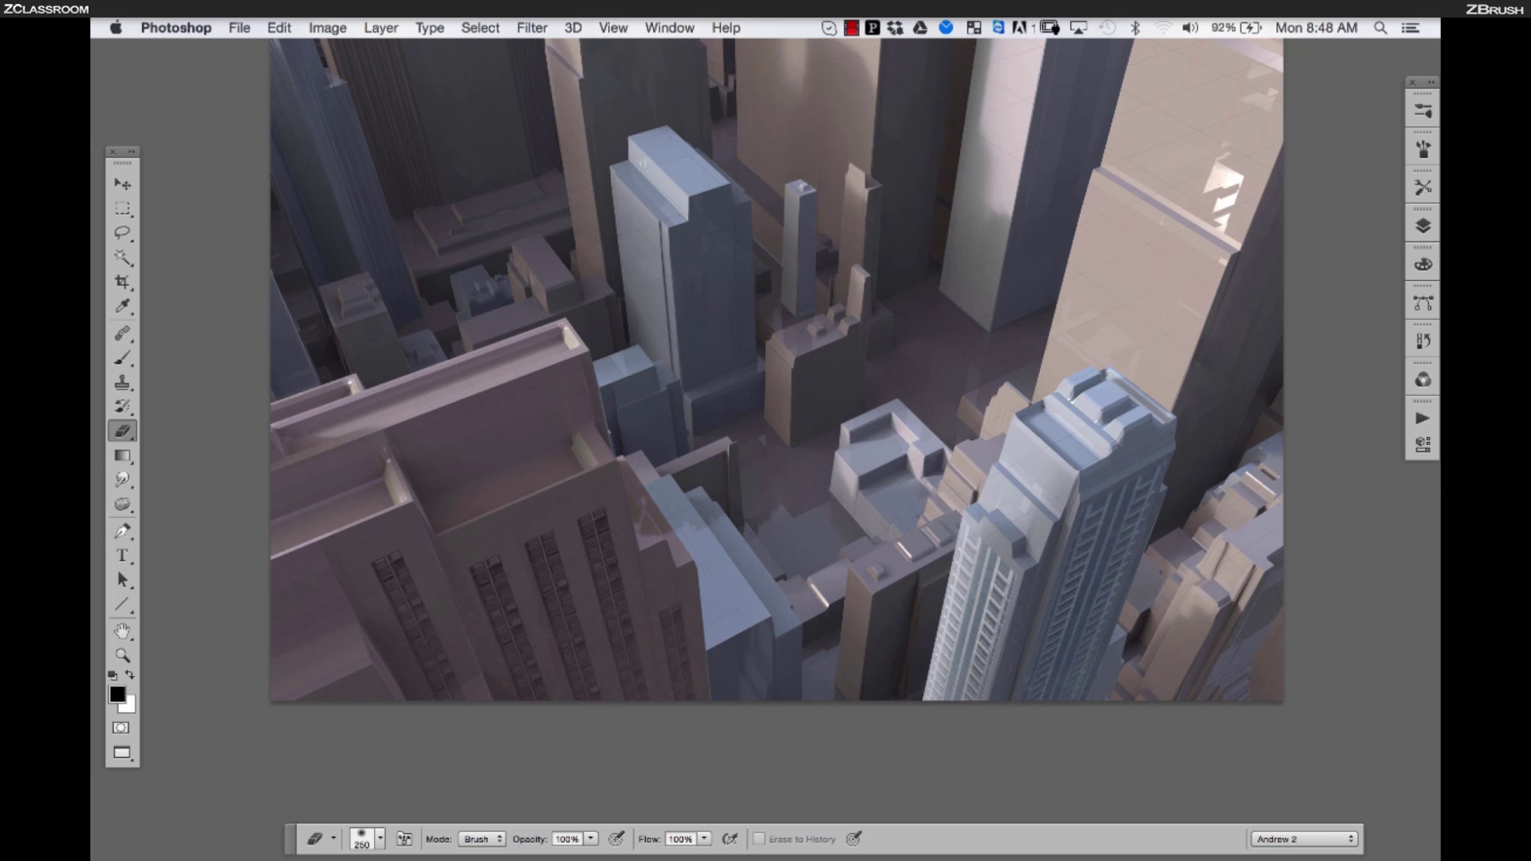
Hide Layer 5 to check its effect on the scene and delete it
key(F7)
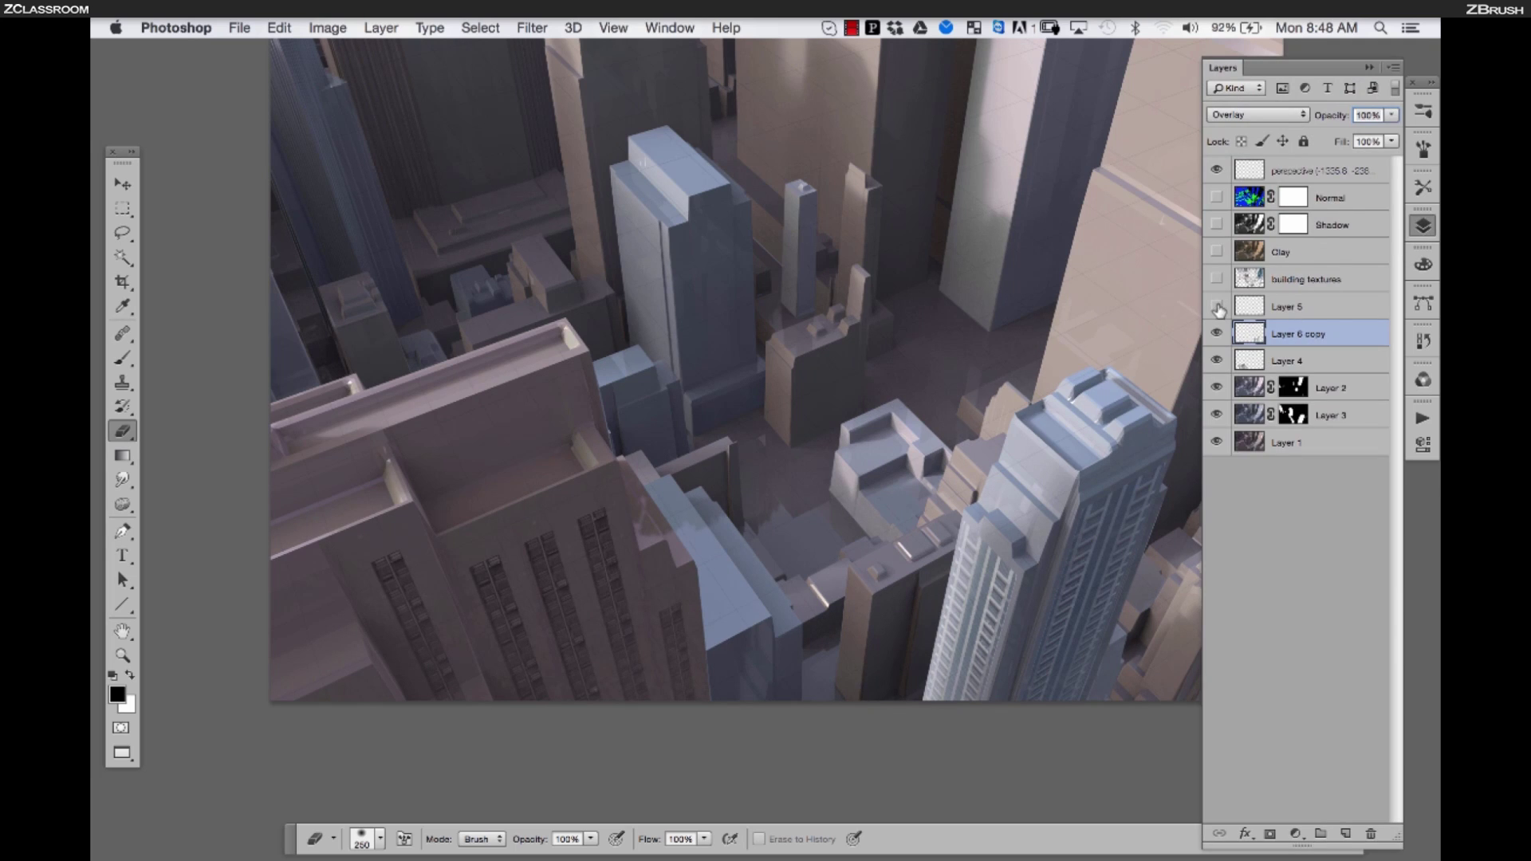
key(v)
drag(1067, 332, 907, 465)
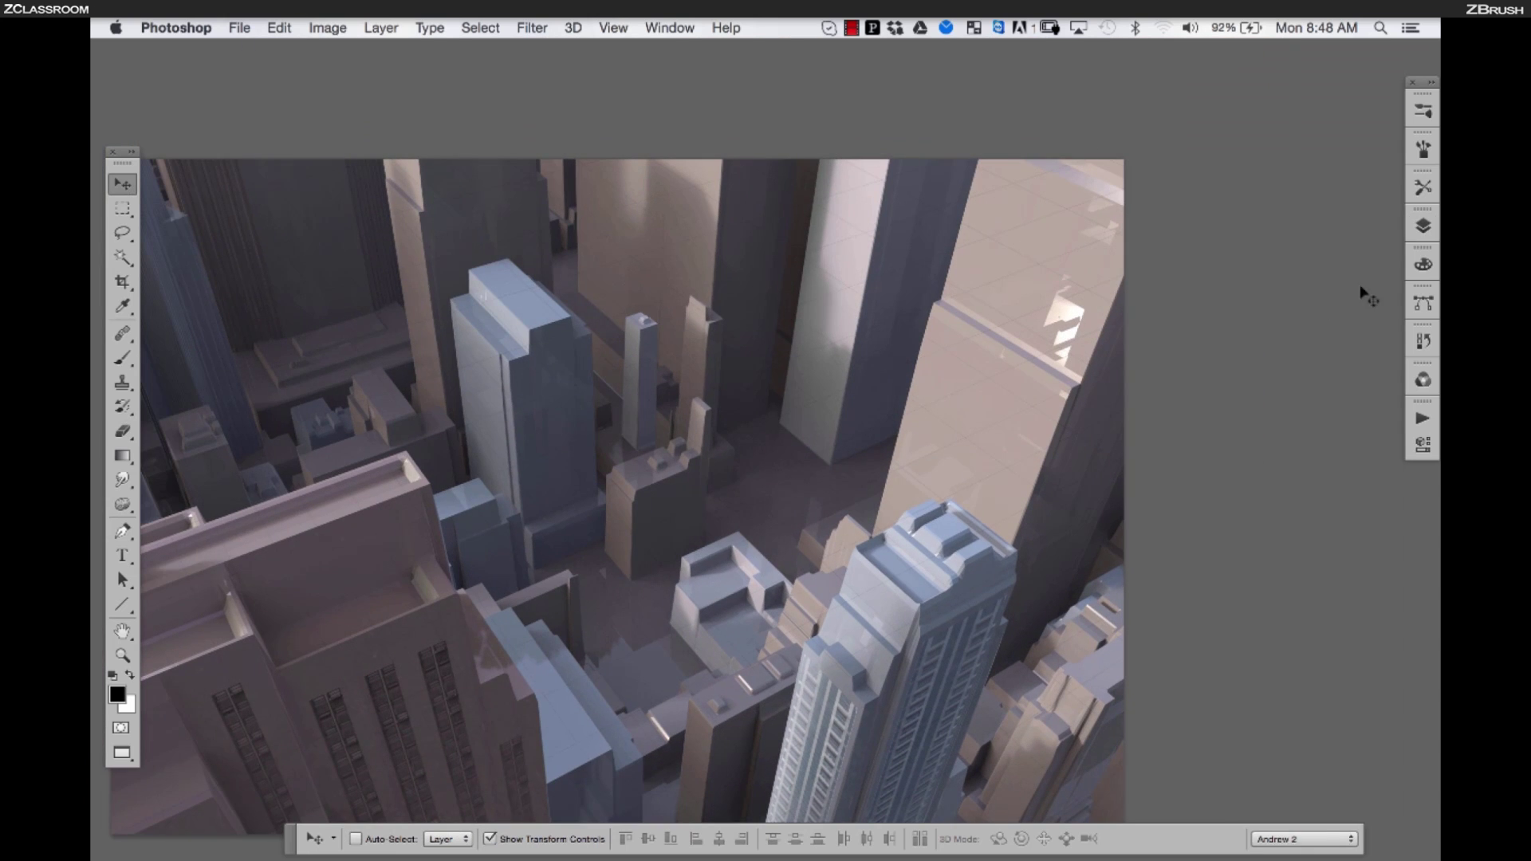
click(1415, 229)
key(Delete)
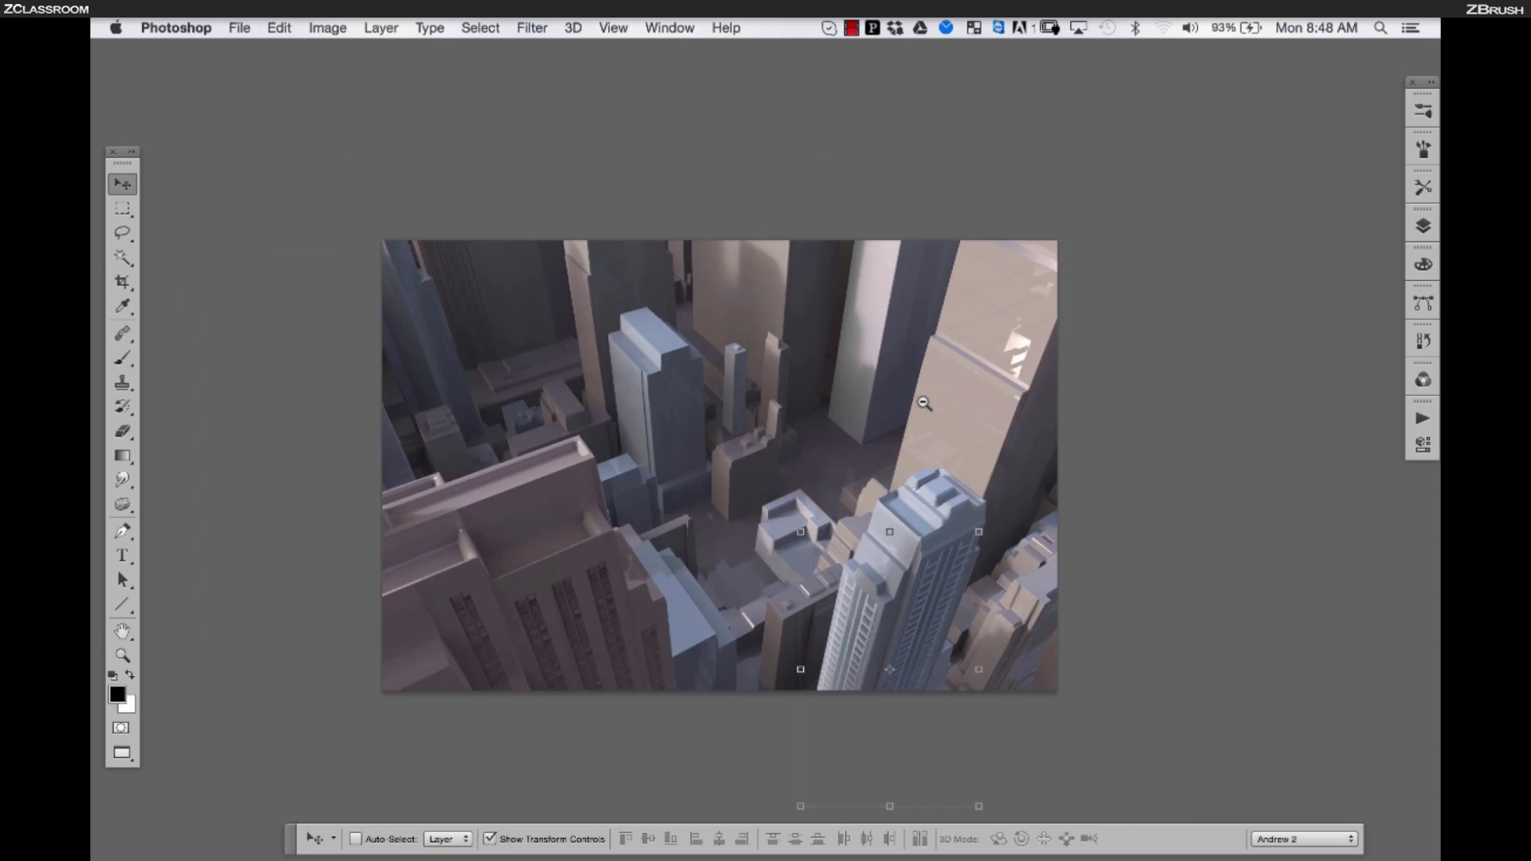
key(super+minus)
super+click(824, 448)
super+click(808, 451)
mouse_move(864, 422)
mouse_down()
mouse_move(1012, 378)
mouse_move(851, 411)
mouse_up()
alt+click(857, 400)
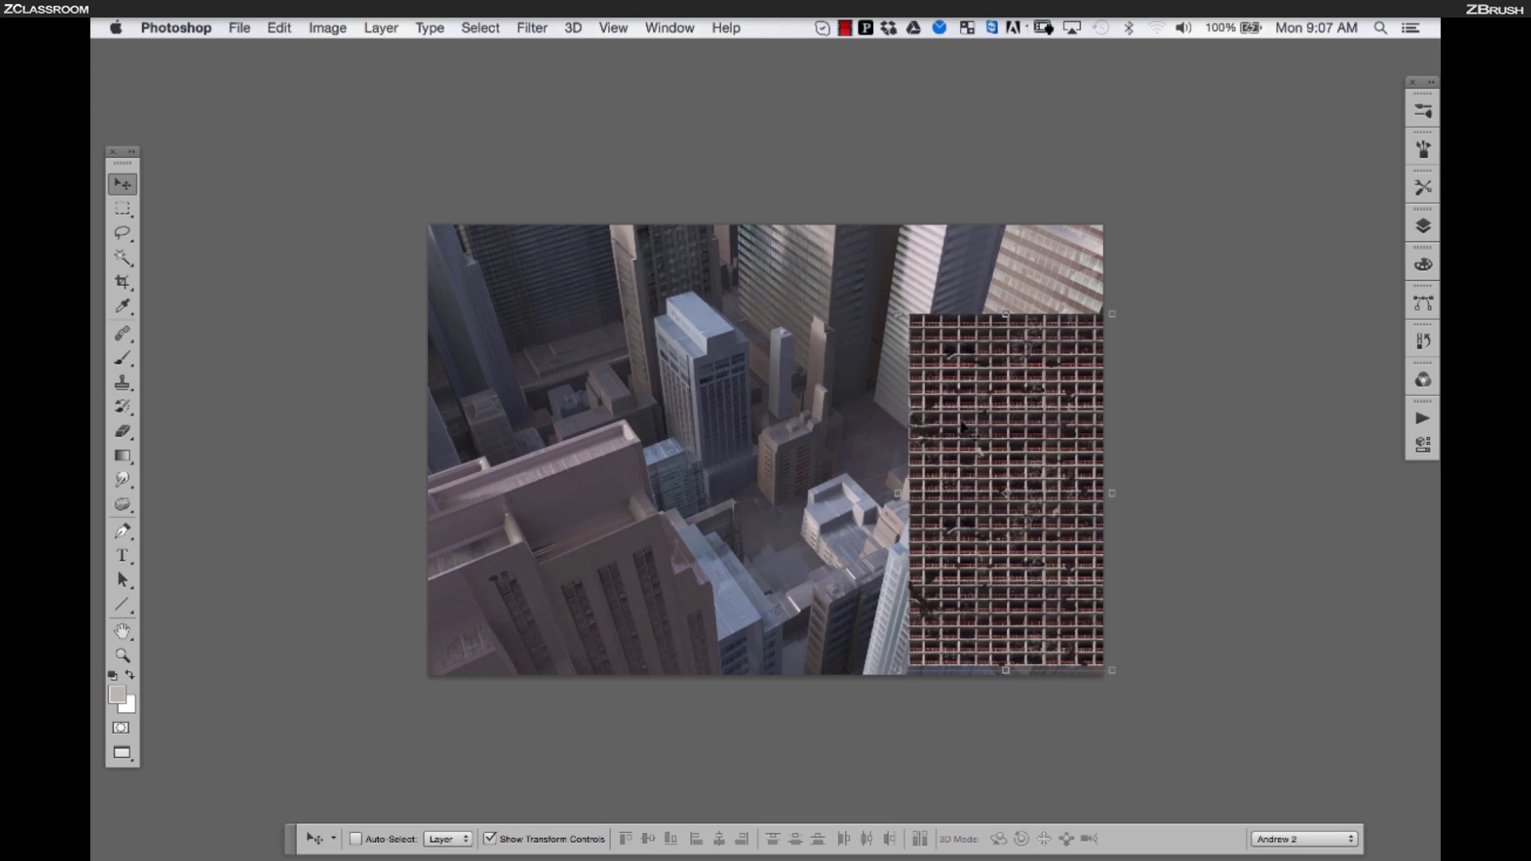
Move the window-grid texture inward and distort its upper corners to the ledge of the tall building on the right
drag(963, 428, 829, 411)
key(ctrl+t)
drag(769, 302, 971, 348)
super+click(989, 386)
super+click(989, 386)
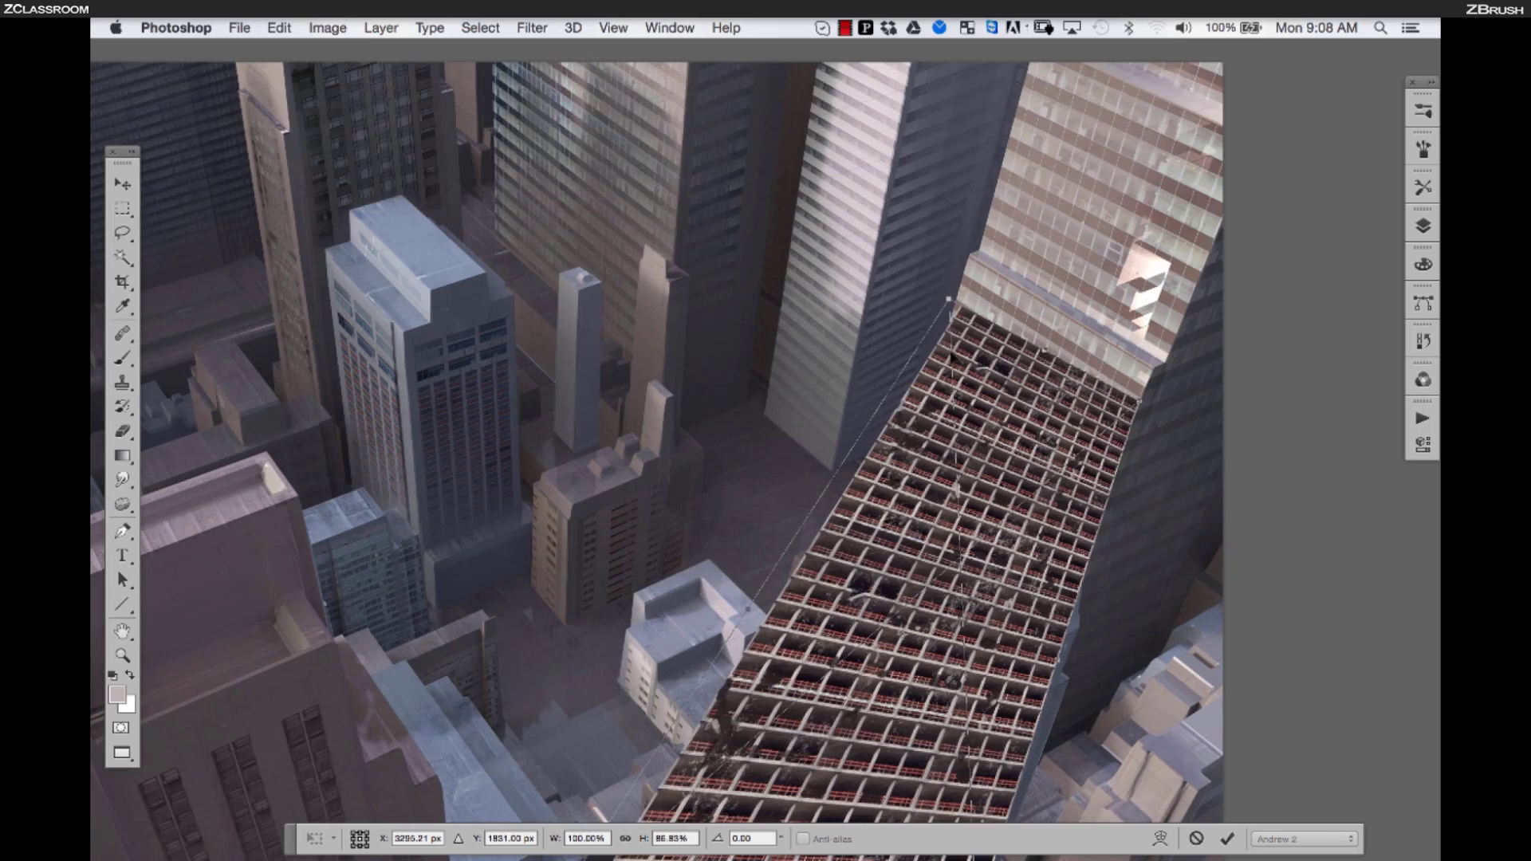
Fit the grid texture's lower corners to the facade, extend it down over the blue tower's roof and apply the transform
drag(894, 678, 912, 438)
drag(794, 668, 869, 363)
drag(654, 365, 897, 372)
drag(883, 218, 892, 208)
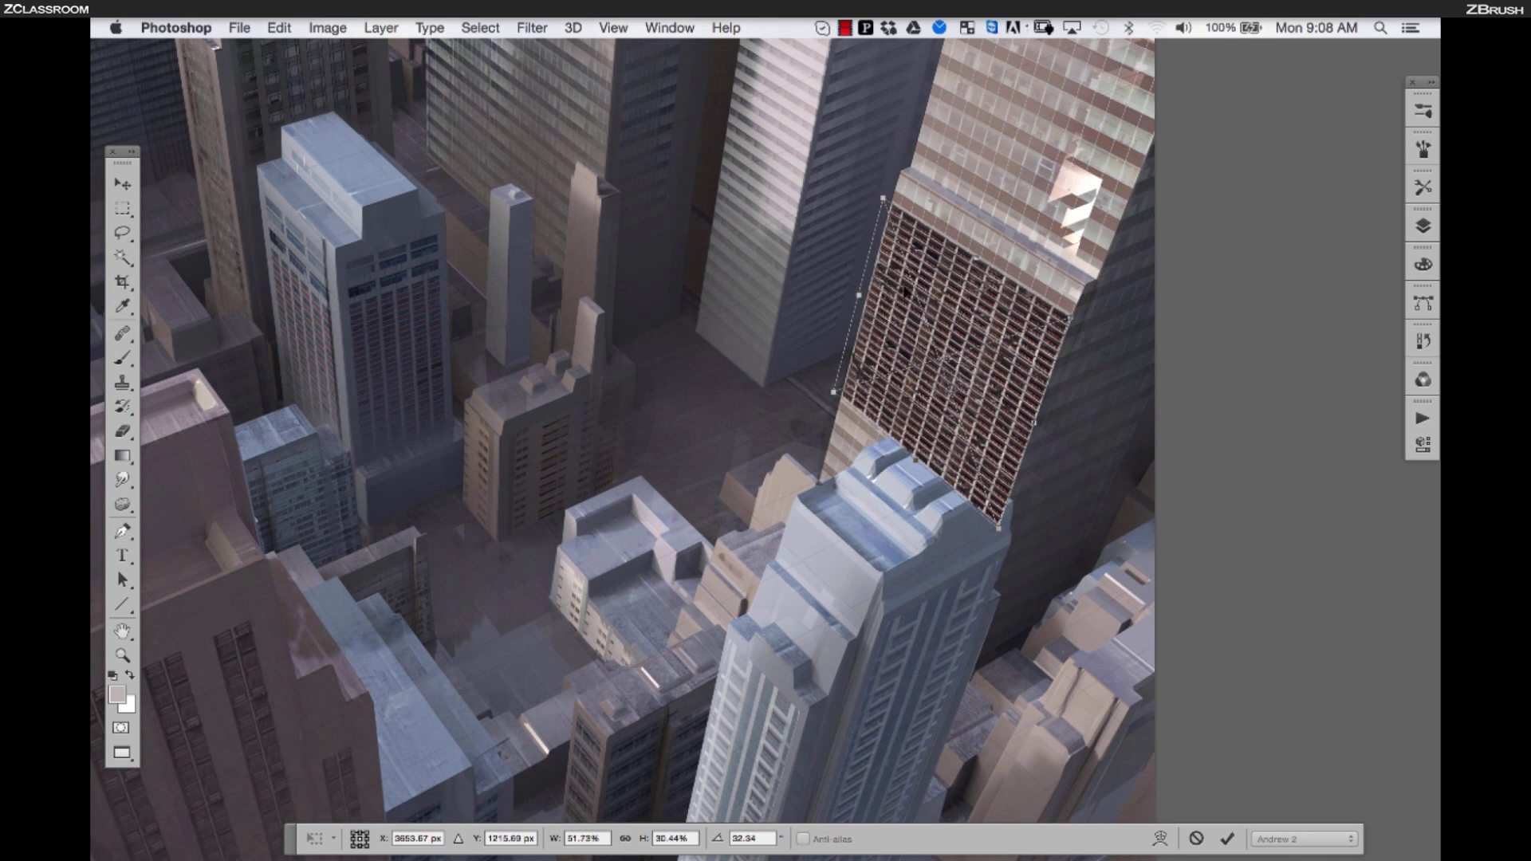
drag(918, 461, 863, 636)
key(Return)
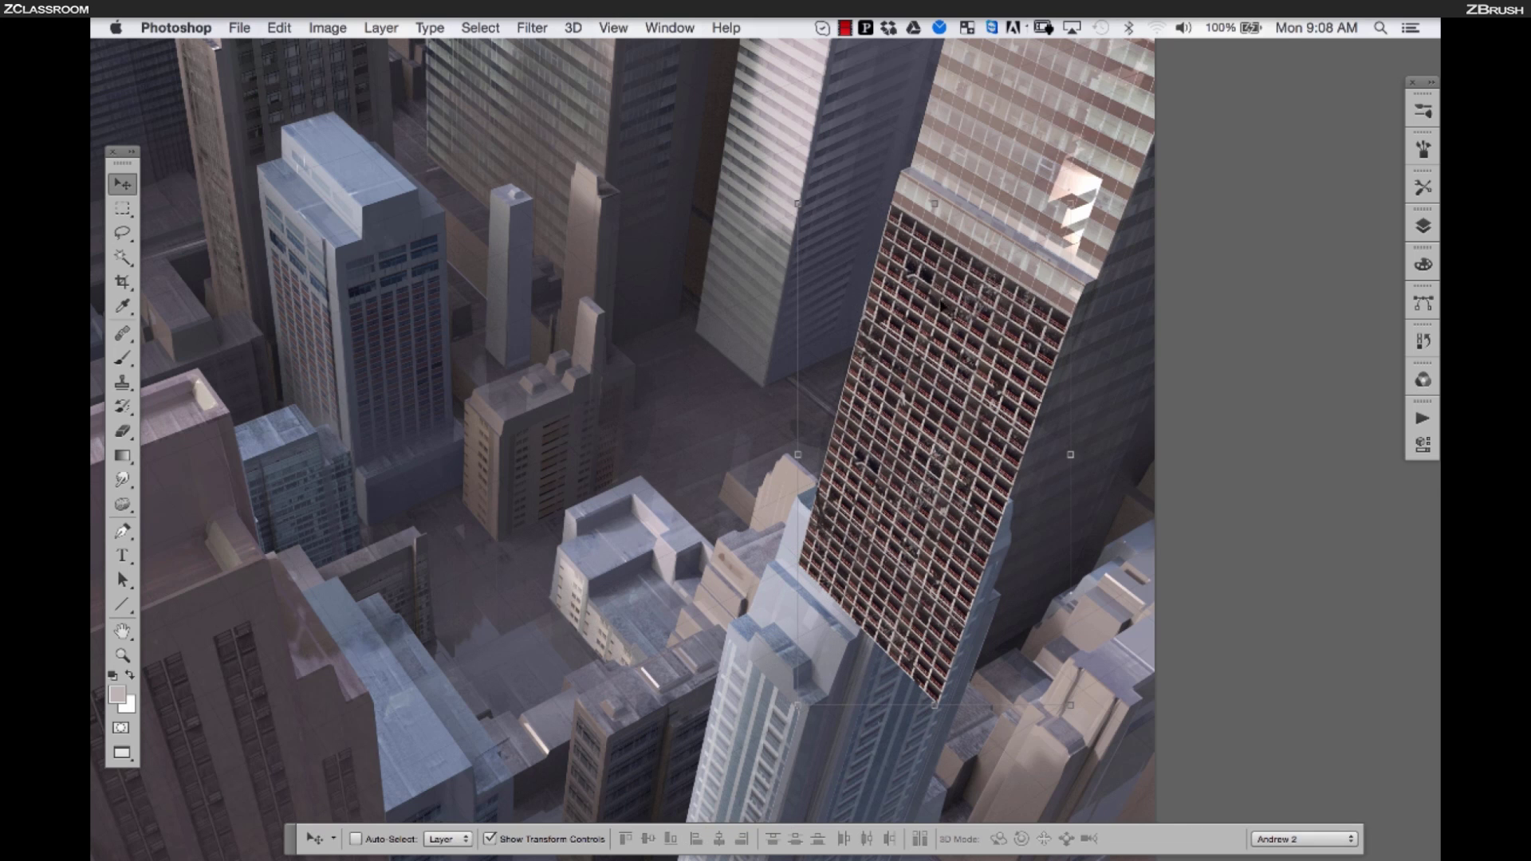
Mask out the grid texture's outer areas with a 300 px textured brush, leaving an irregular patch on the facade
key(b)
click(1423, 111)
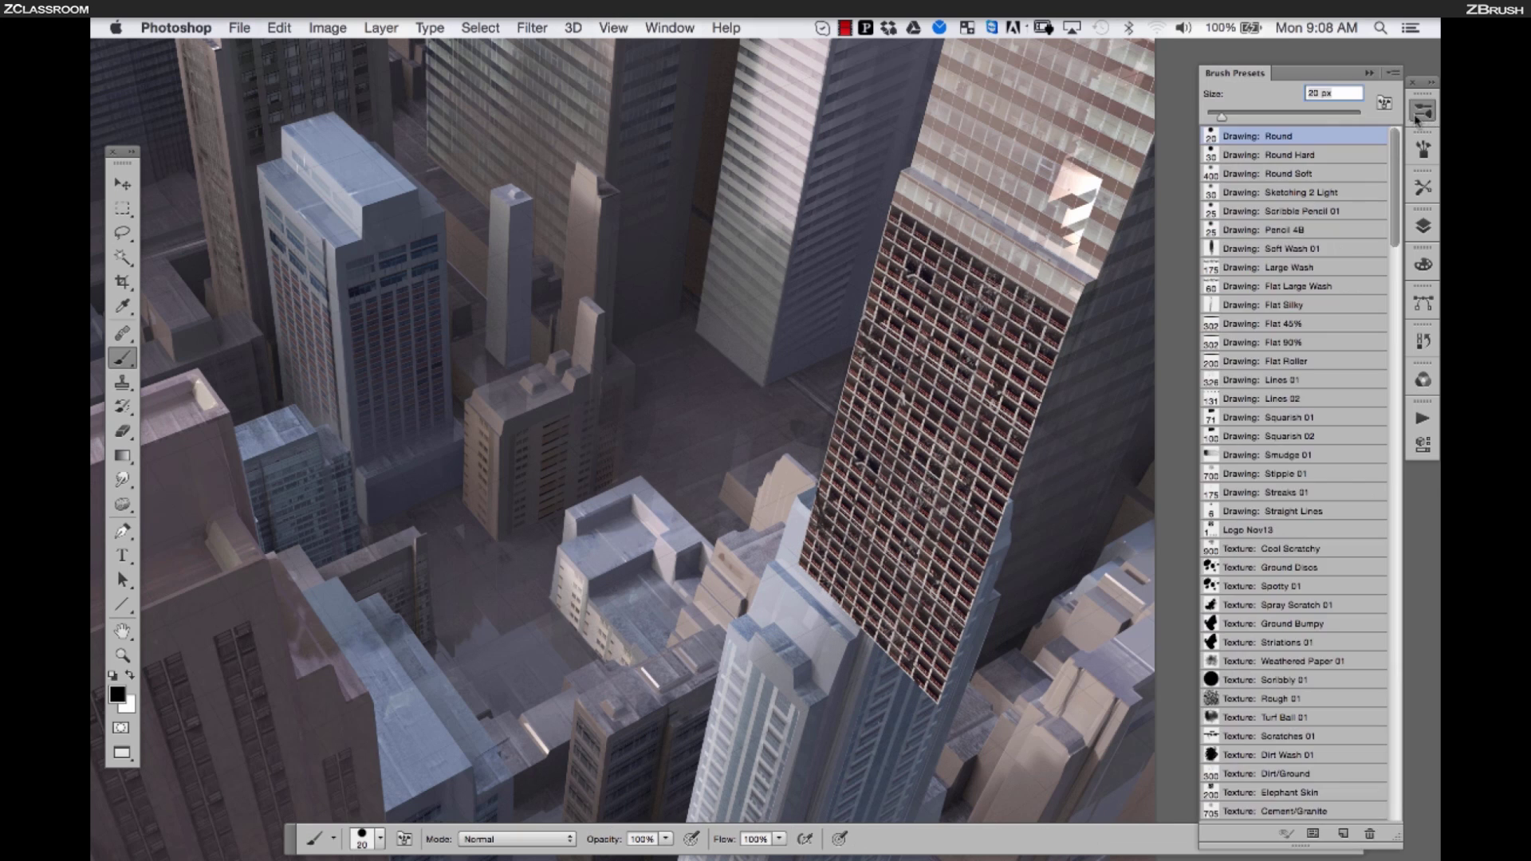
scroll(1388, 351, down, 10)
mouse_move(909, 214)
mouse_down()
mouse_move(892, 243)
mouse_move(953, 251)
mouse_move(977, 331)
mouse_move(887, 255)
mouse_move(887, 279)
mouse_up()
mouse_move(1069, 279)
mouse_down()
mouse_move(1029, 319)
mouse_move(973, 335)
mouse_move(989, 494)
mouse_up()
mouse_move(798, 614)
mouse_down()
mouse_move(869, 519)
mouse_move(950, 670)
mouse_up()
mouse_move(774, 540)
mouse_down()
mouse_move(869, 478)
mouse_move(897, 546)
mouse_up()
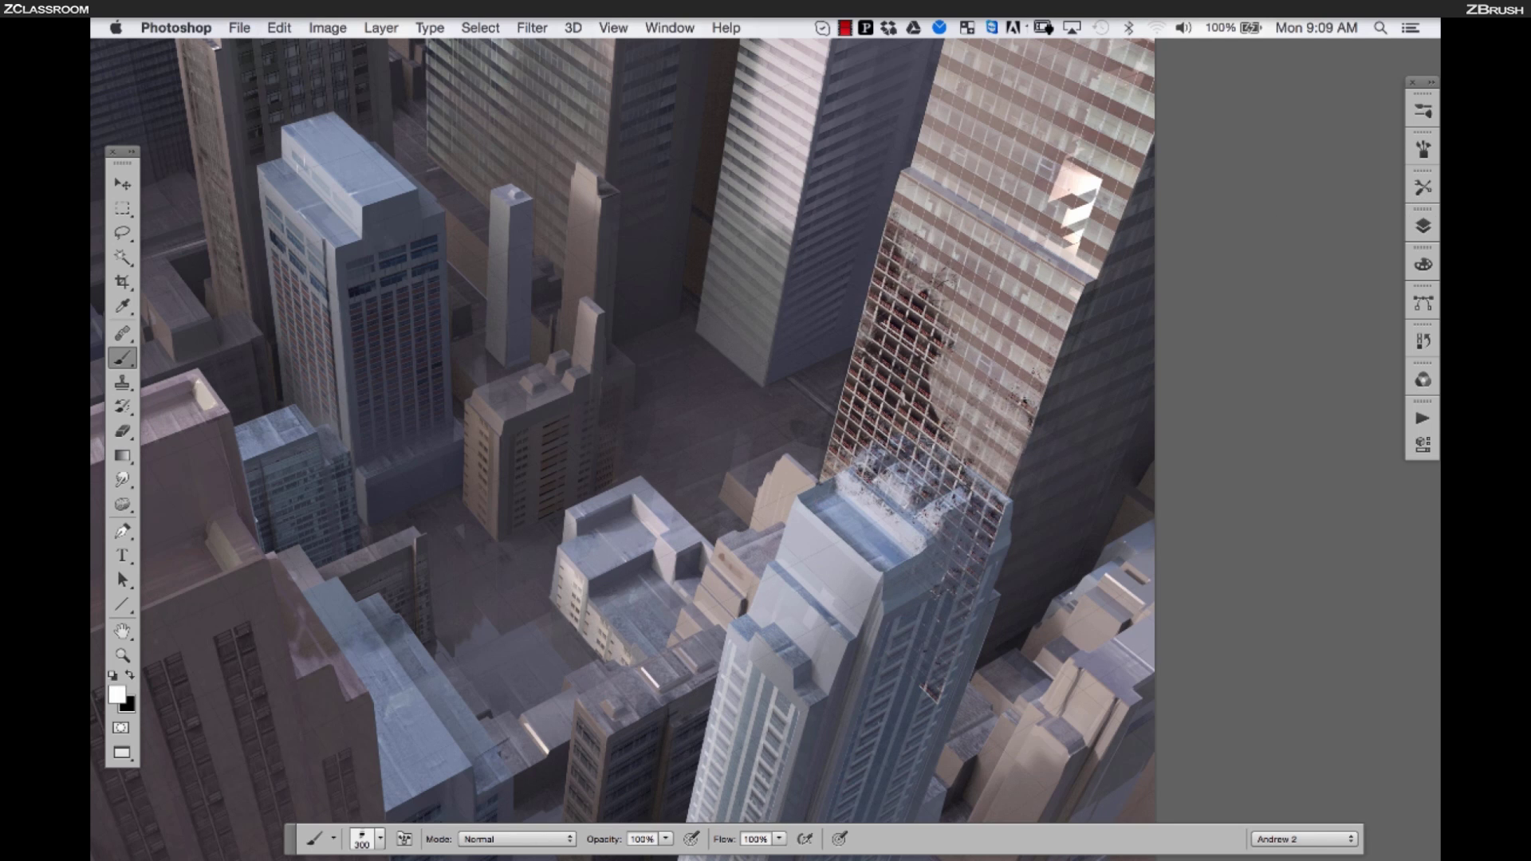
Mask the window-grid texture off the foreground blue tower by lassoing the overlap and filling it in the layer mask
alt+click(944, 299)
super+click(948, 390)
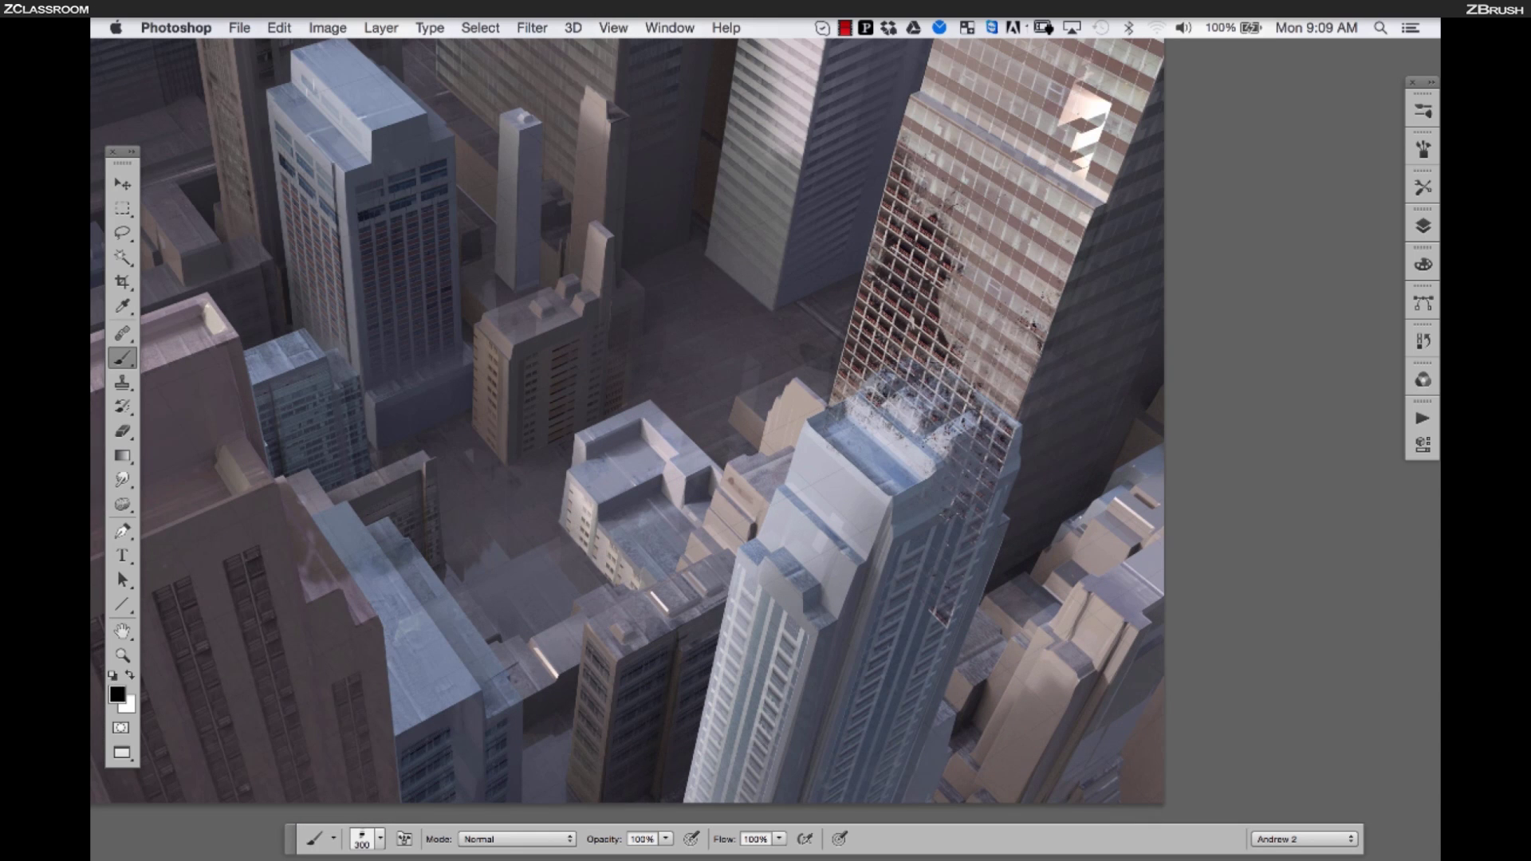
key(l)
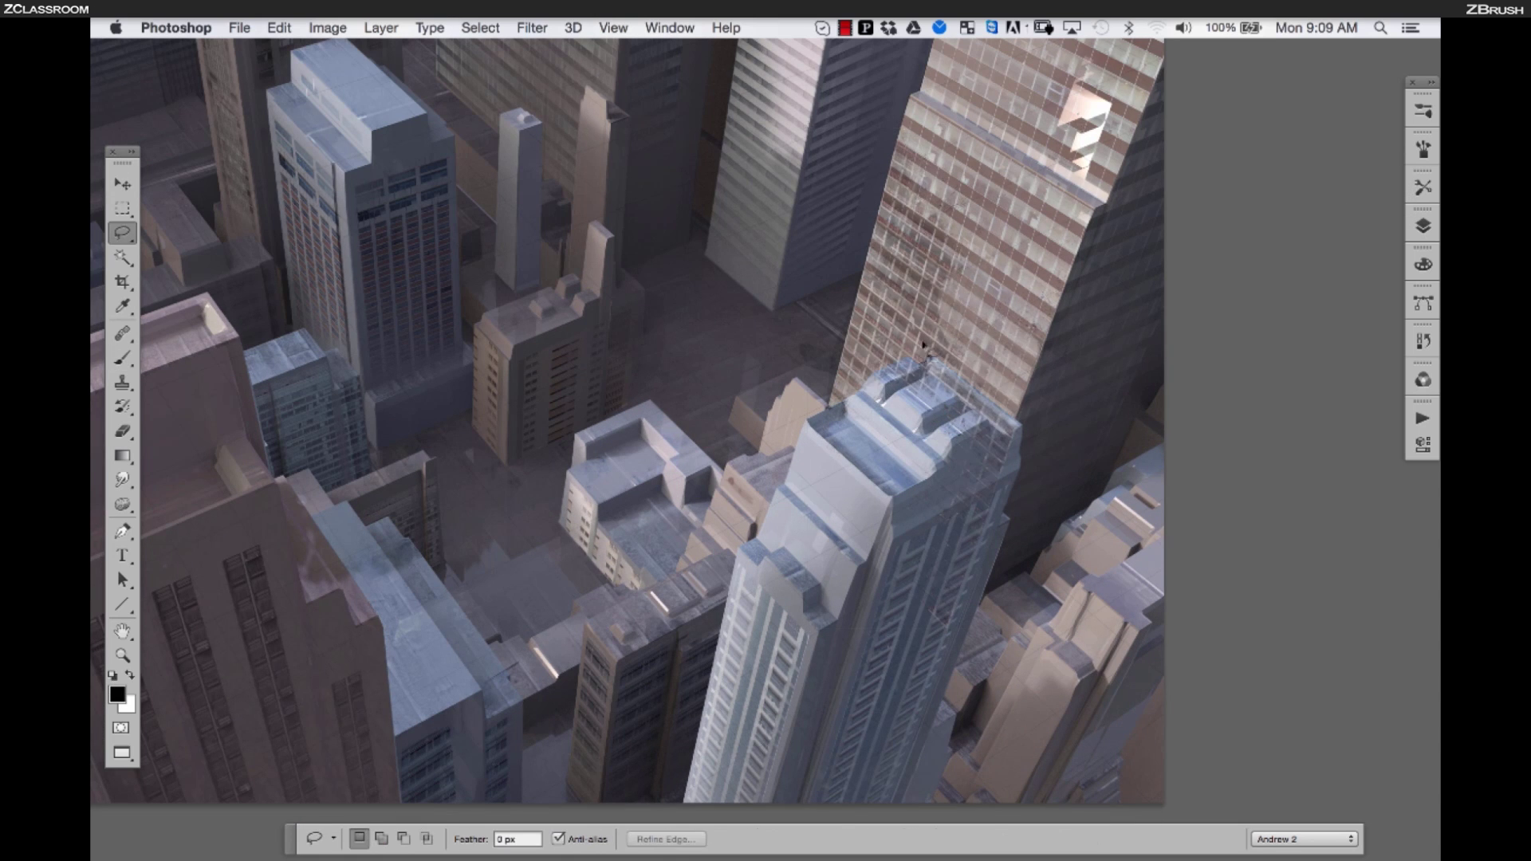
scroll(911, 355, up, 2)
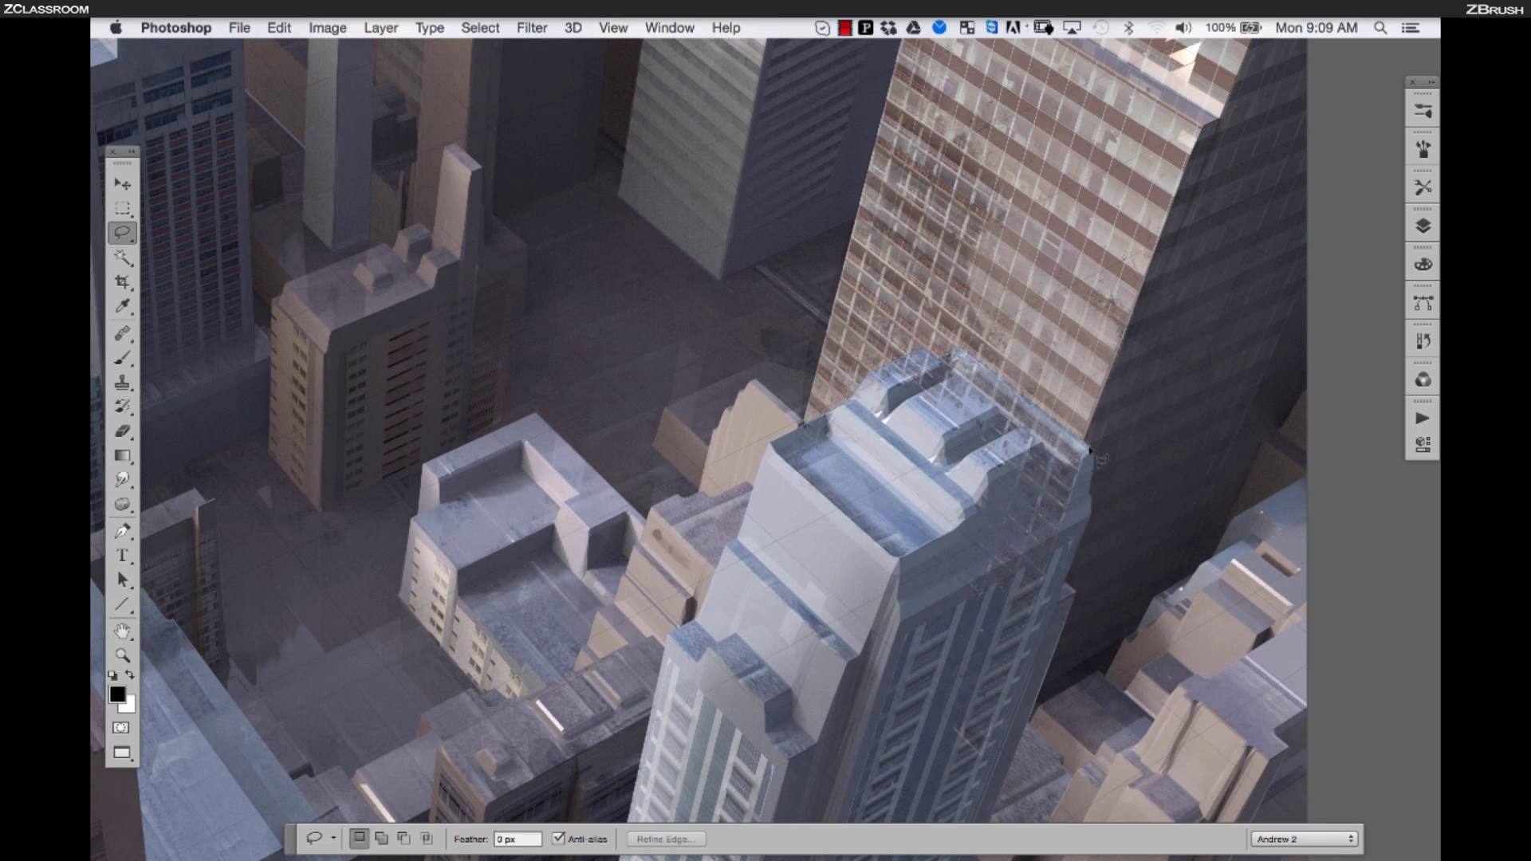
drag(943, 786, 771, 343)
key(shift+BackSpace)
click(961, 432)
click(1045, 448)
key(super+d)
key(super+minus)
key(super+minus)
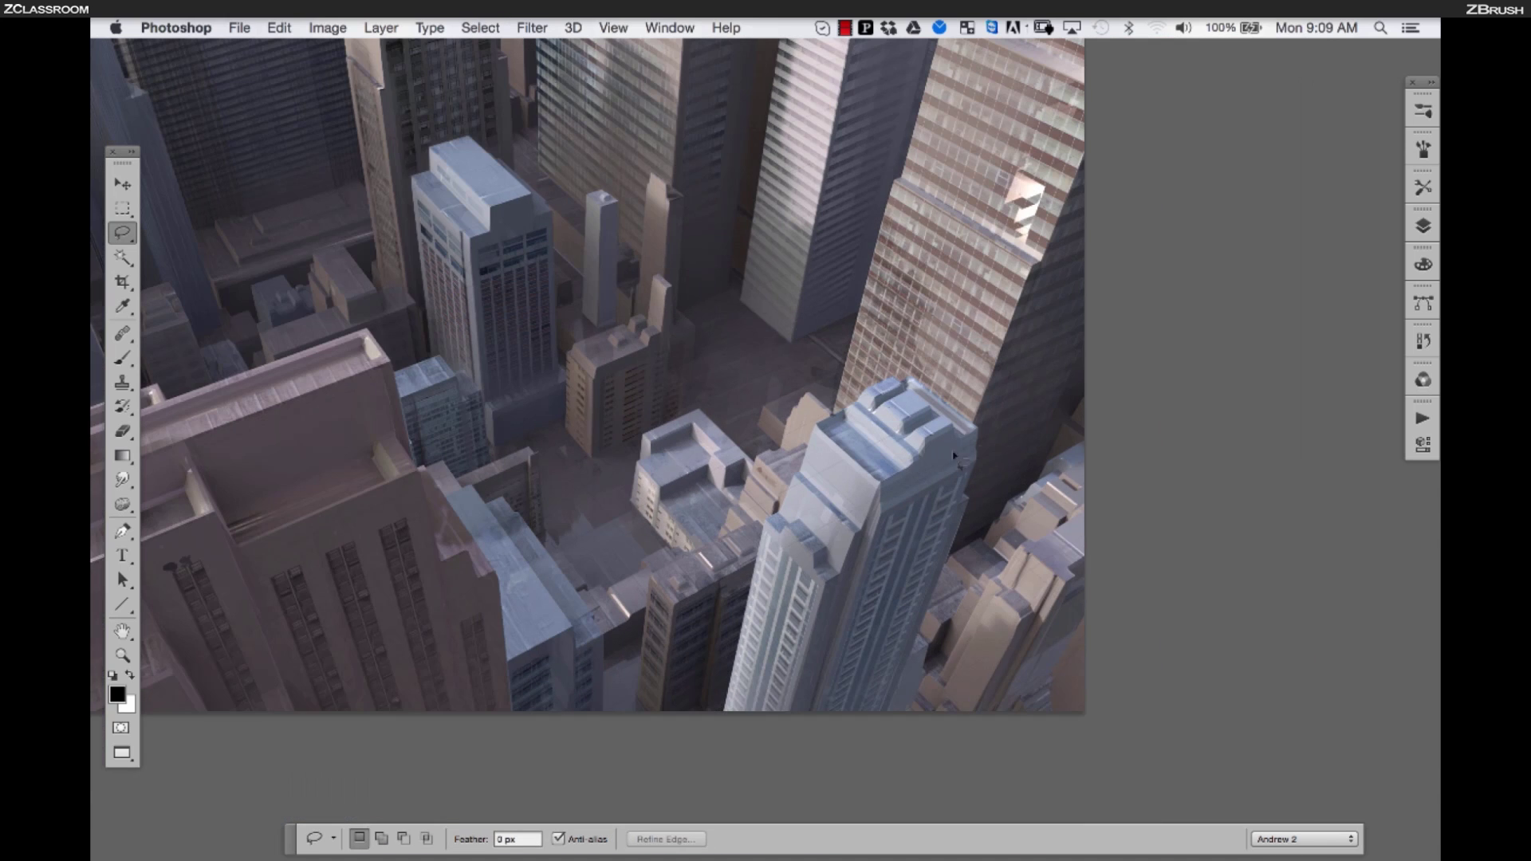
Set the blend mode of the grid texture on Layer 5 to Overlay
drag(894, 291, 915, 348)
key(v)
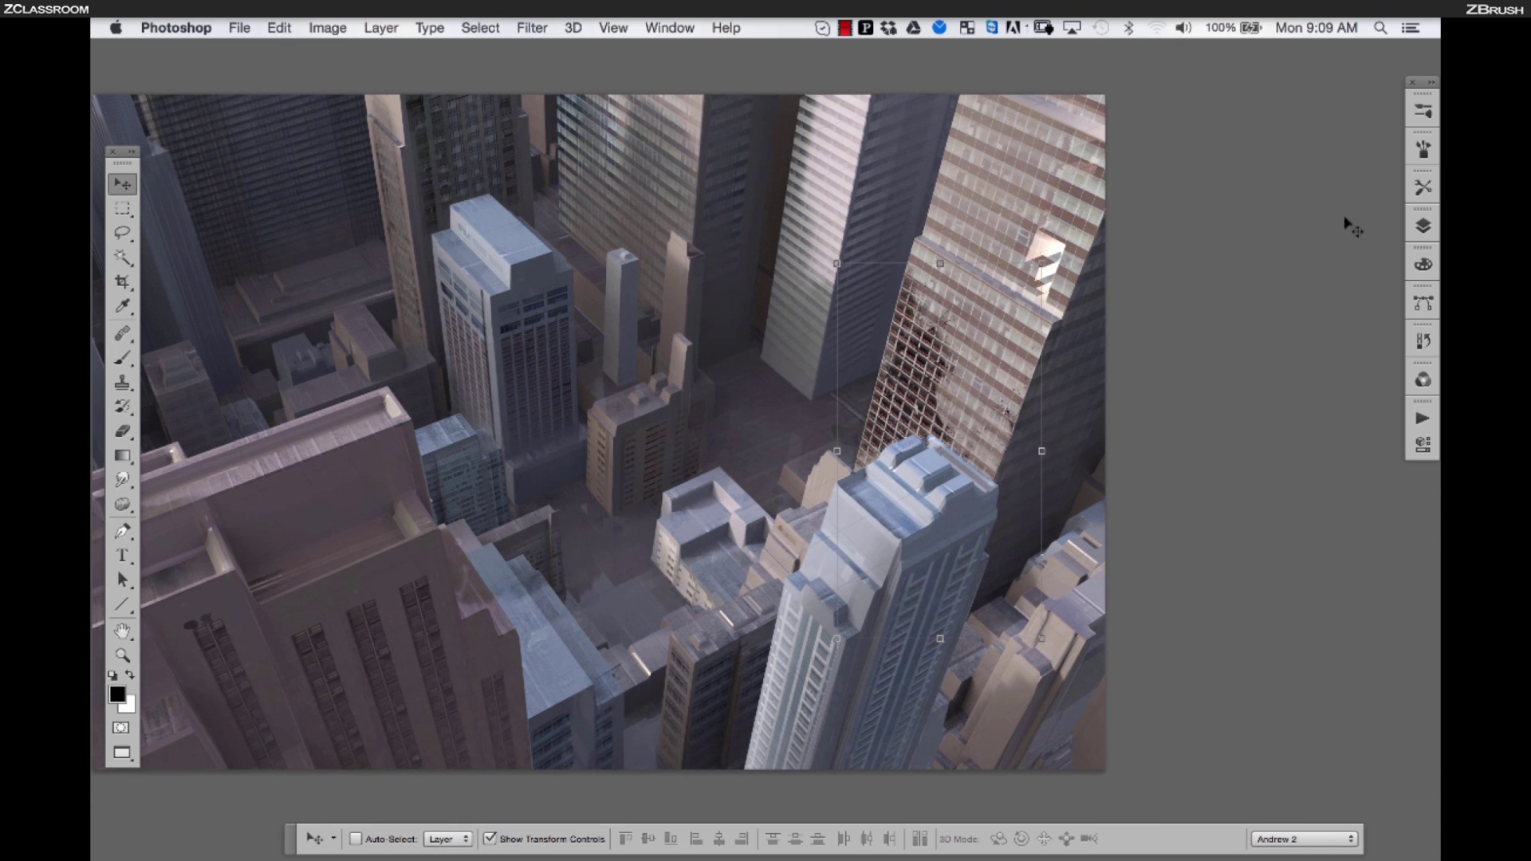
key(F7)
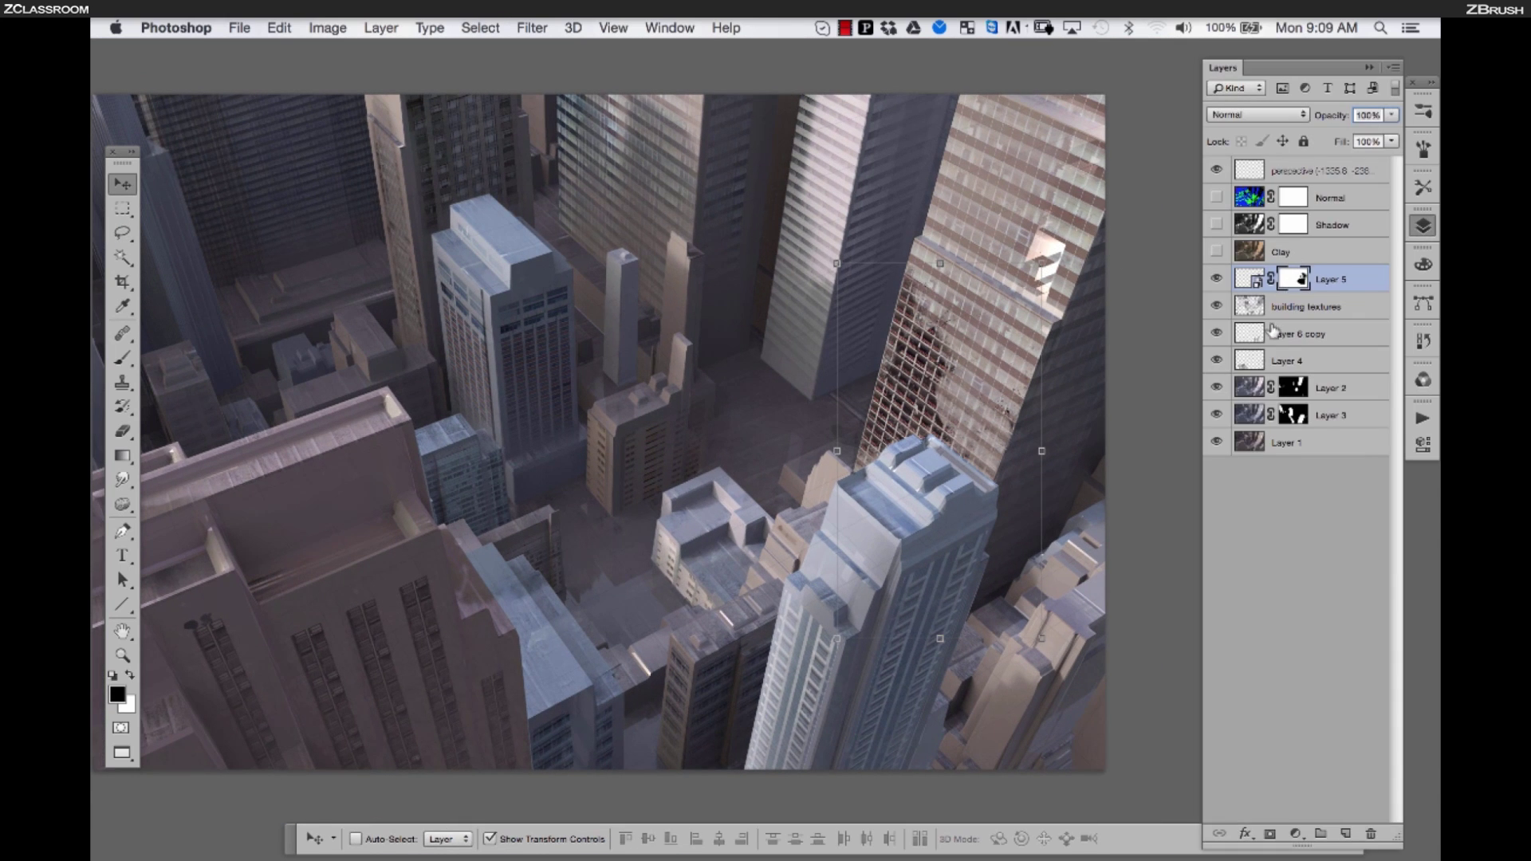
click(1261, 122)
click(1244, 301)
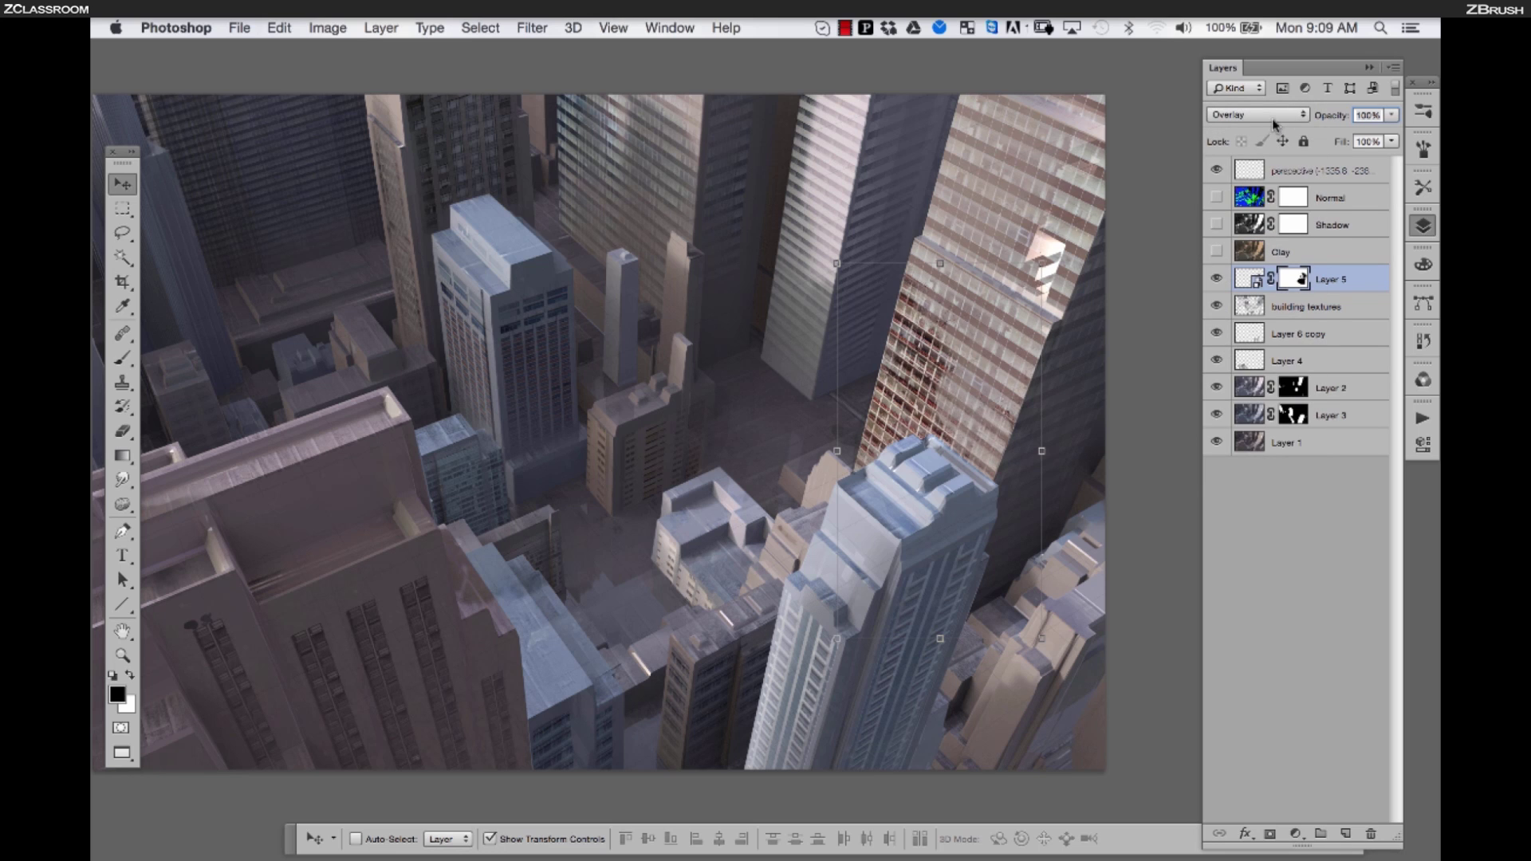
Duplicate Layer 5 toward the left blue tower as an unmasked copy in Normal blend mode
drag(928, 460, 511, 662)
key(F7)
right_click(1302, 276)
click(1173, 312)
click(1274, 114)
click(1248, 29)
Move the grid copy over the left blue tower and distort its corners to the perspective of the right-hand facade
key(super+t)
drag(520, 606, 592, 469)
drag(558, 331, 503, 389)
drag(699, 413, 578, 362)
super+click(552, 438)
drag(485, 343, 471, 371)
drag(619, 798, 604, 800)
drag(576, 336, 584, 336)
drag(467, 655, 484, 519)
drag(604, 799, 595, 477)
Extend the grid copy downward and to the left past the blue tower's facade and apply the transform
super+click(549, 358)
drag(445, 371, 433, 370)
drag(603, 326, 599, 316)
drag(533, 569, 533, 712)
drag(451, 558, 285, 628)
key(Return)
Mask the grid copy to the left blue tower's right-hand facade with lasso fills and brush out its upper part
key(l)
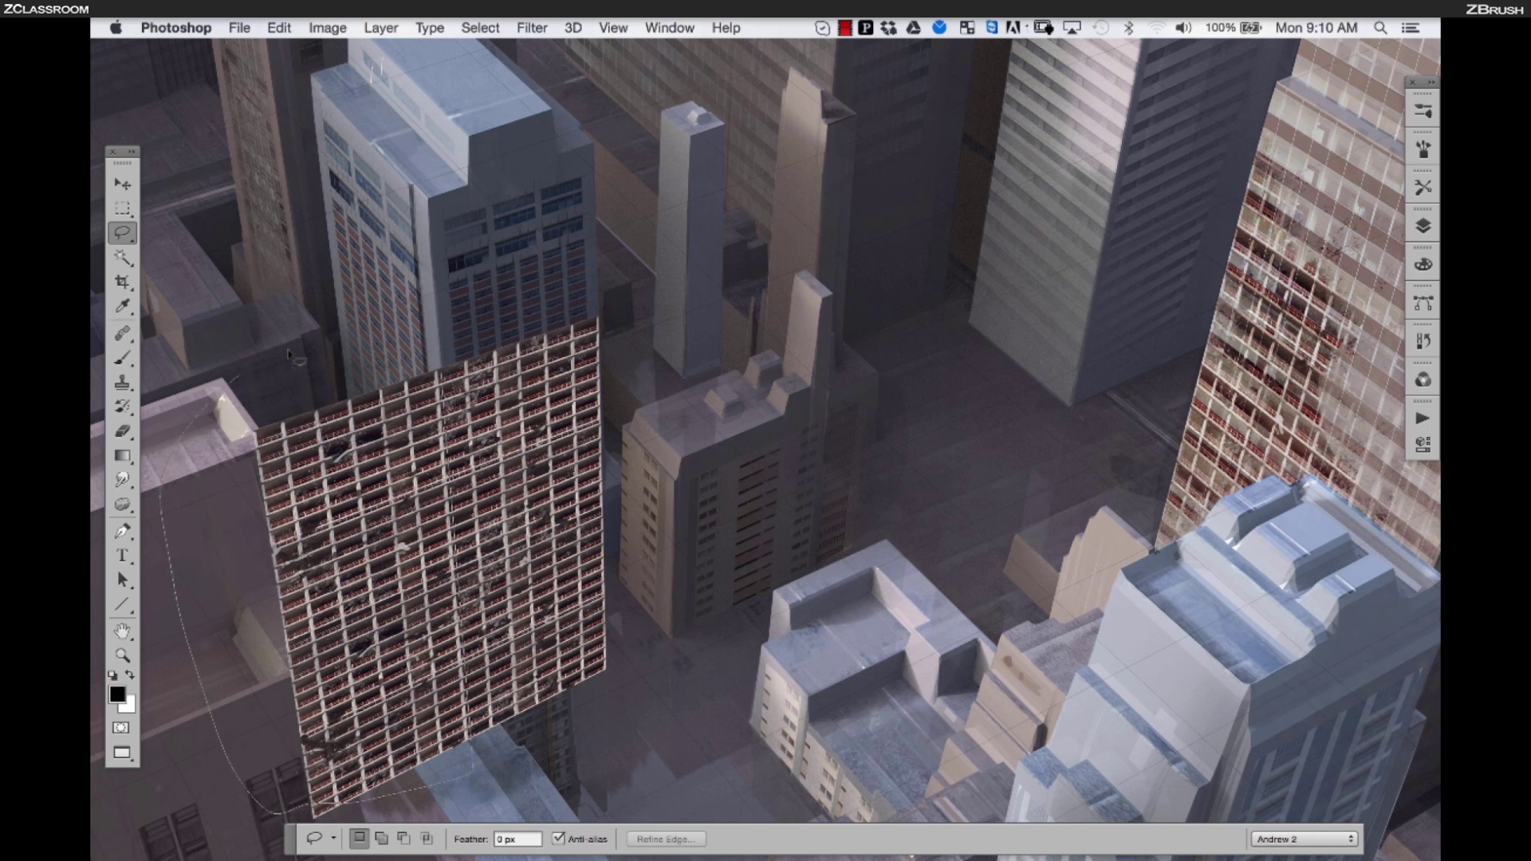
key(shift+BackSpace)
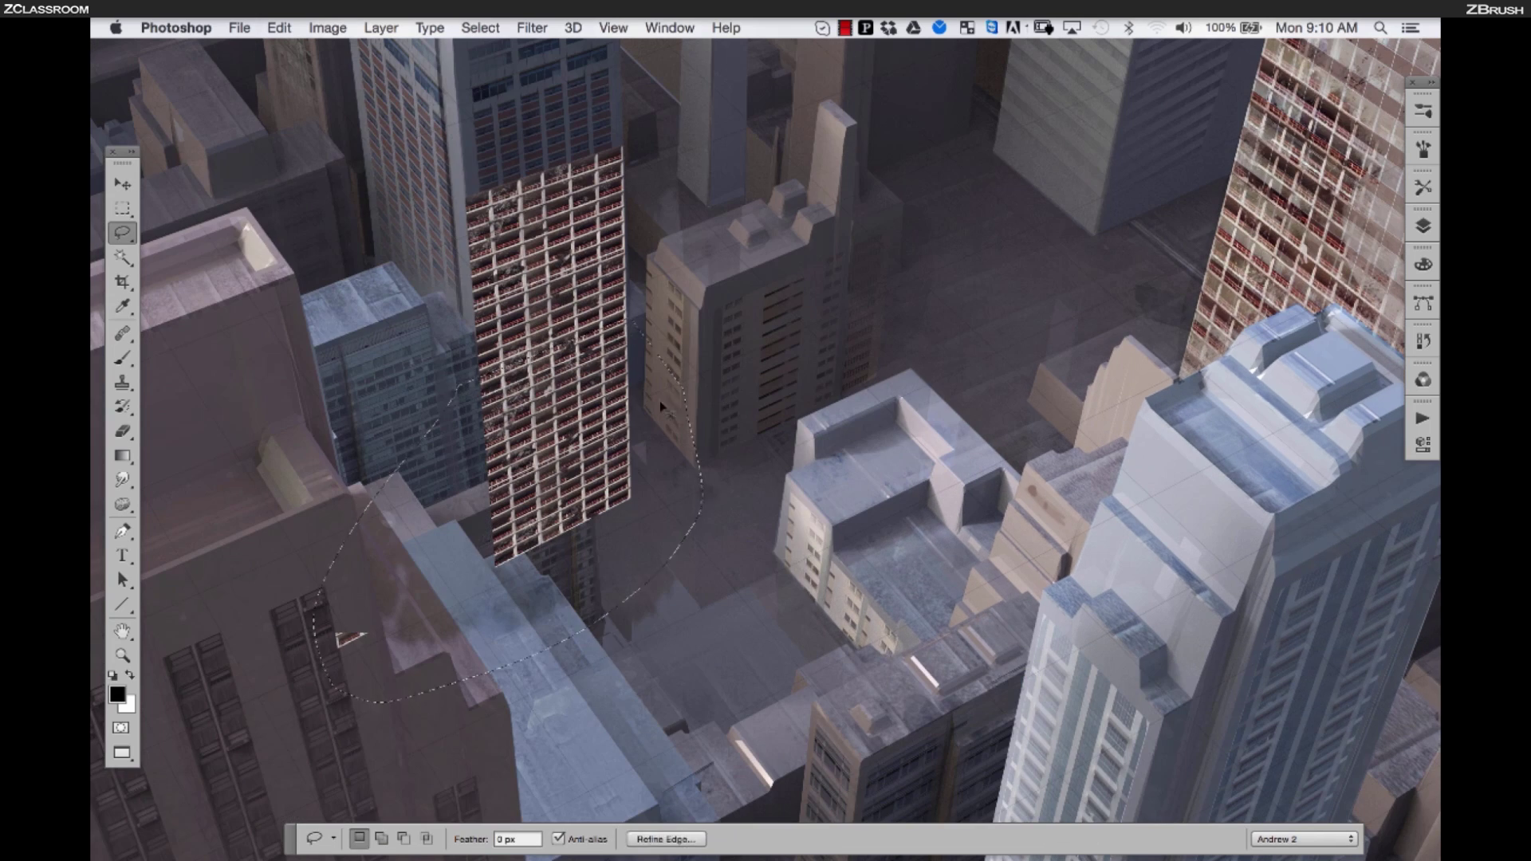
key(b)
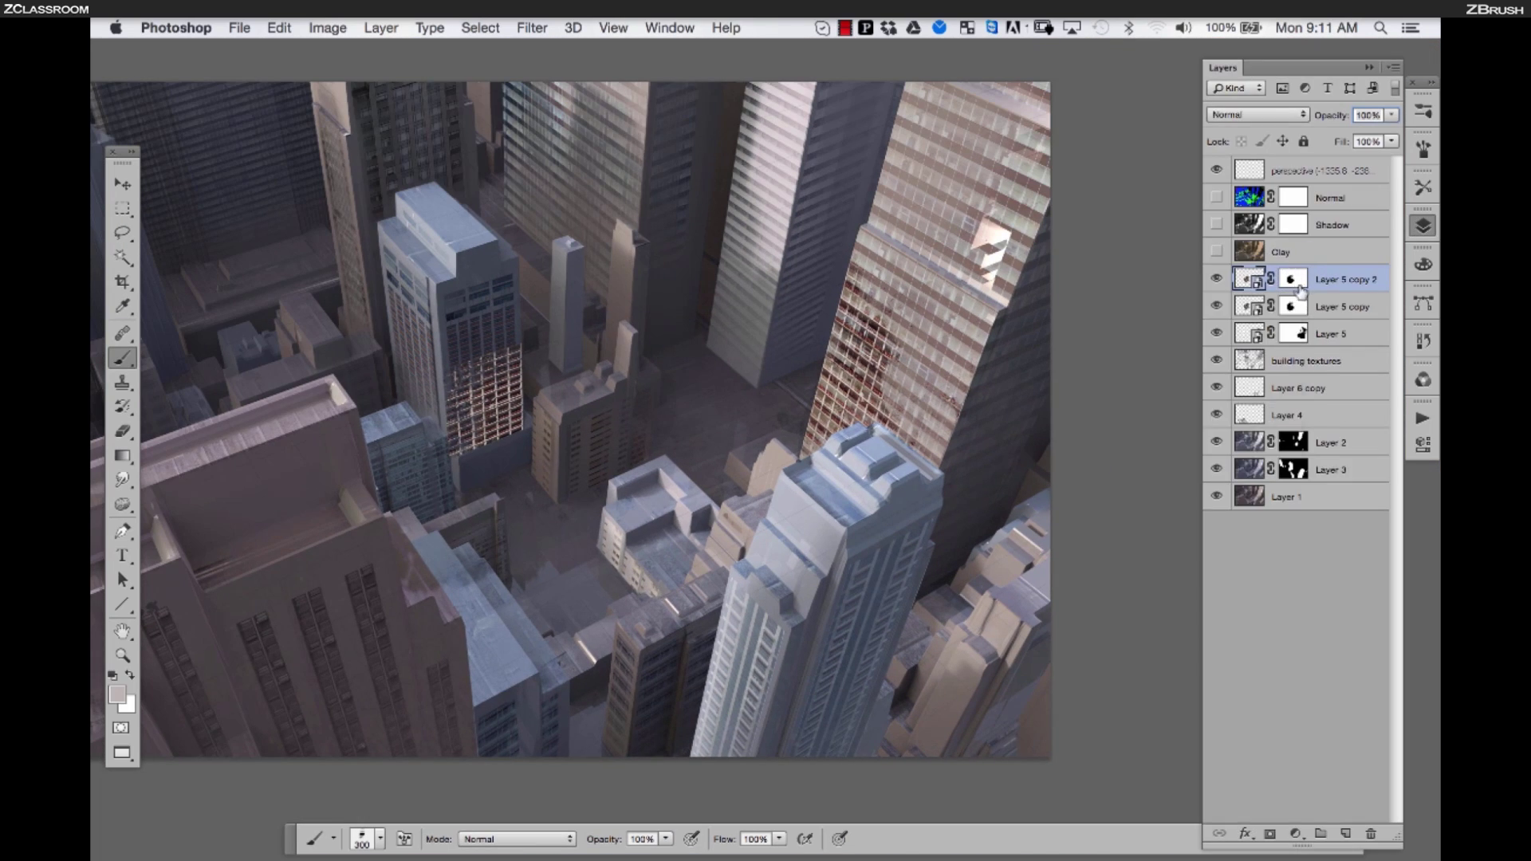
Distort another unmasked grid copy onto the central tower's lower sunlit facade and mask off the overhang
key(v)
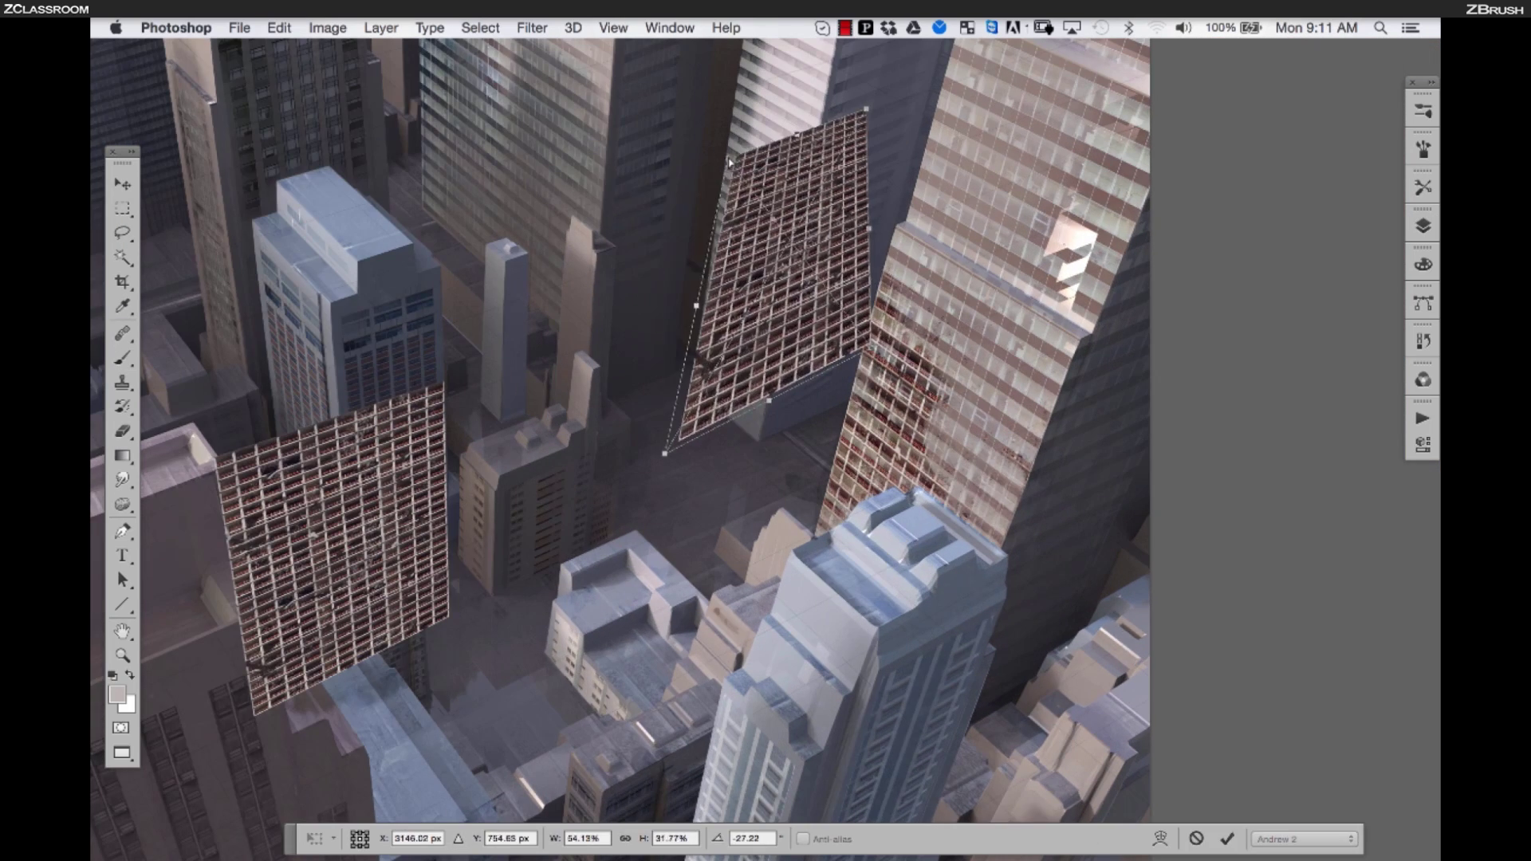
drag(863, 162, 804, 213)
drag(868, 350, 770, 383)
drag(664, 454, 606, 365)
drag(622, 231, 629, 238)
drag(644, 103, 652, 131)
key(Return)
key(l)
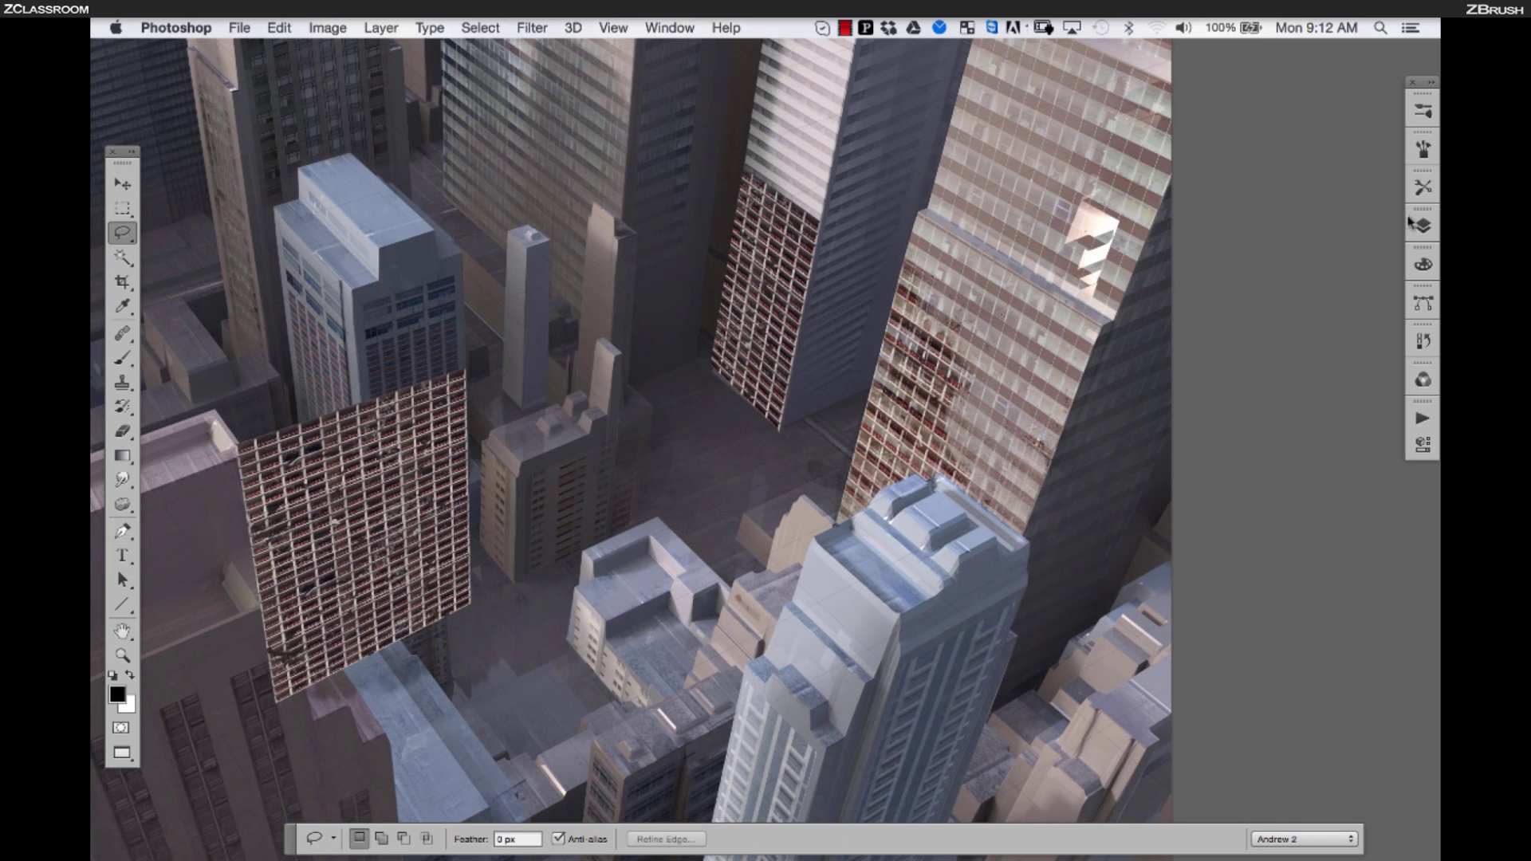
Delete the leftover unmasked grid copy that covers the left blue tower
click(1423, 225)
click(1308, 307)
key(Delete)
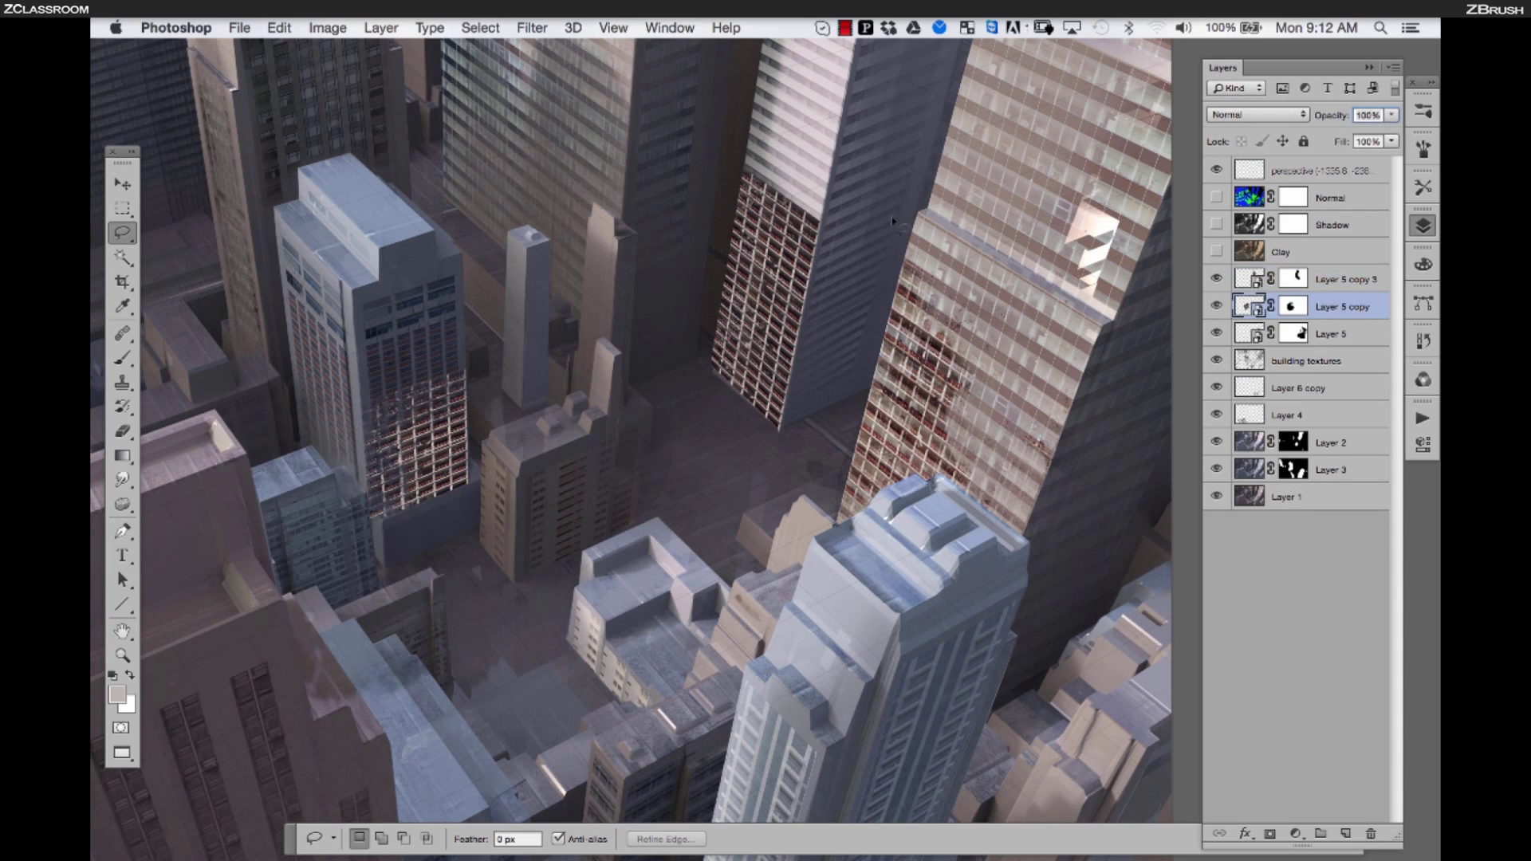
Brush out the upper part of Layer 5 copy 3 with the 300 px textured brush so the grid fades into the sunlit facade
click(1328, 279)
key(v)
key(b)
drag(798, 200, 737, 180)
drag(738, 302, 723, 391)
scroll(850, 237, down, 3)
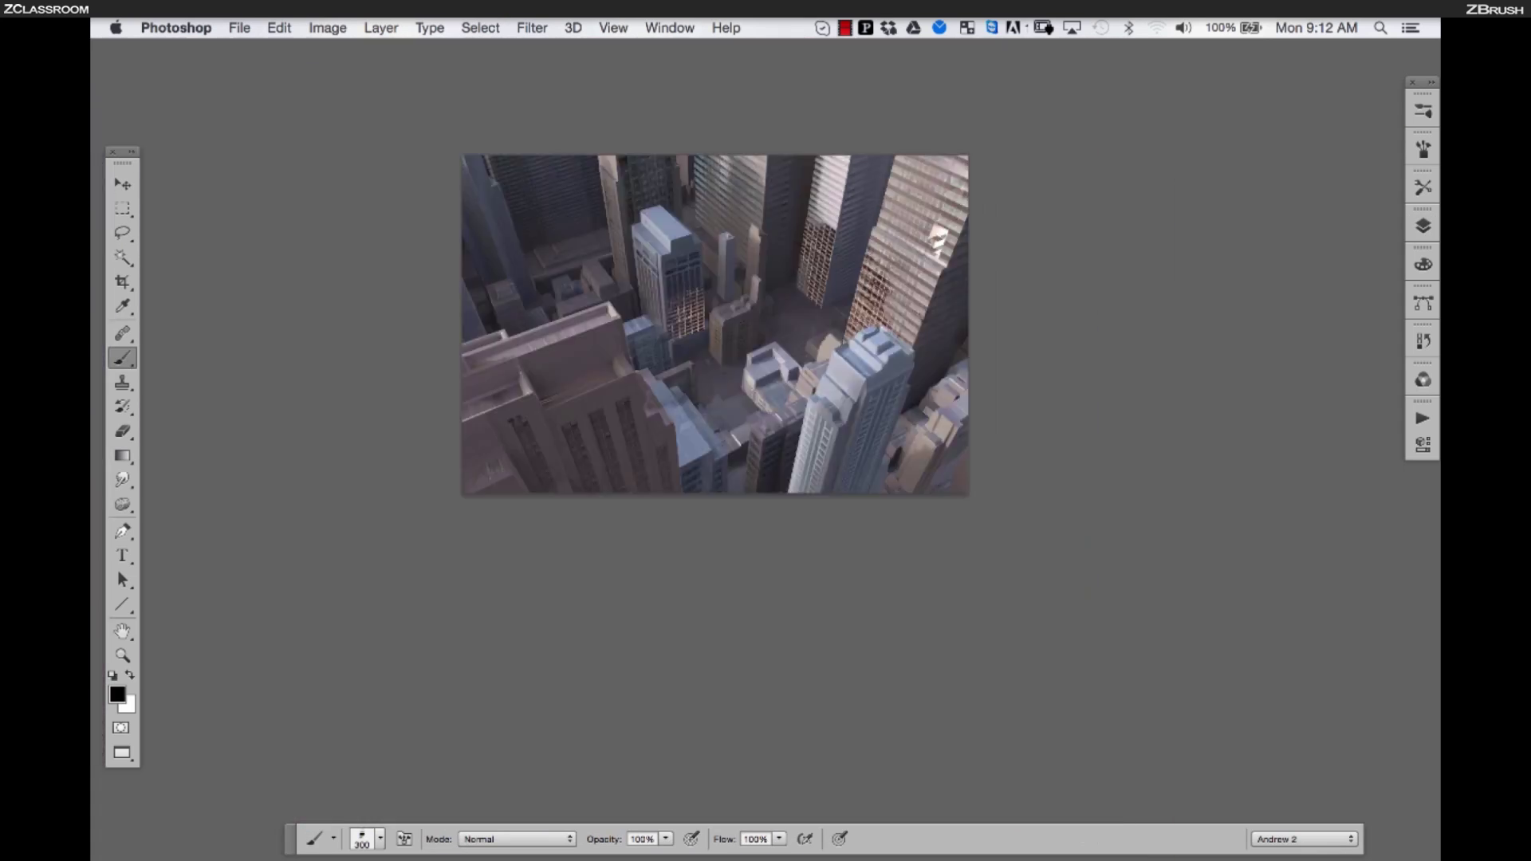
scroll(807, 247, up, 2)
drag(861, 204, 828, 268)
Duplicate the central tower's grid layer and delete the duplicate's layer mask
click(1423, 226)
key(super+j)
right_click(1299, 276)
click(1153, 314)
Move and distort the unmasked grid copy onto the central tower's shaded right-hand facade and apply the transform
key(v)
click(964, 305)
key(super+t)
drag(1016, 382, 996, 395)
drag(949, 319, 918, 259)
scroll(903, 359, up, 2)
drag(798, 365, 779, 383)
drag(878, 239, 836, 458)
drag(985, 479, 993, 496)
drag(1089, 137, 1077, 86)
key(Return)
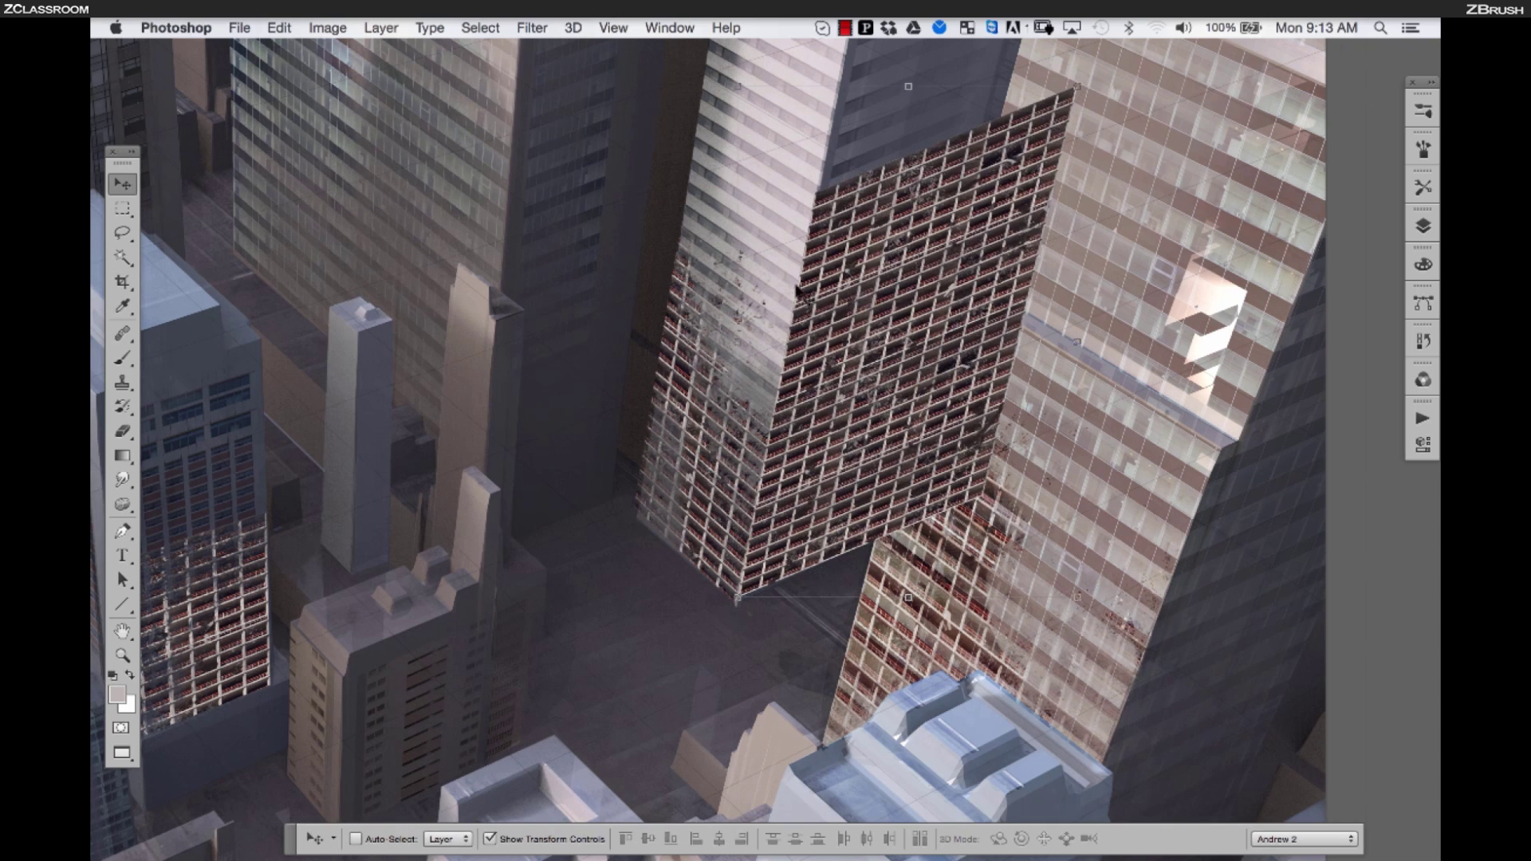
Stretch the upper-right corner of the shaded-facade grid slightly farther outward and apply the adjustment
key(d)
key(l)
key(super+t)
drag(1077, 86, 1108, 79)
drag(815, 192, 815, 191)
key(Return)
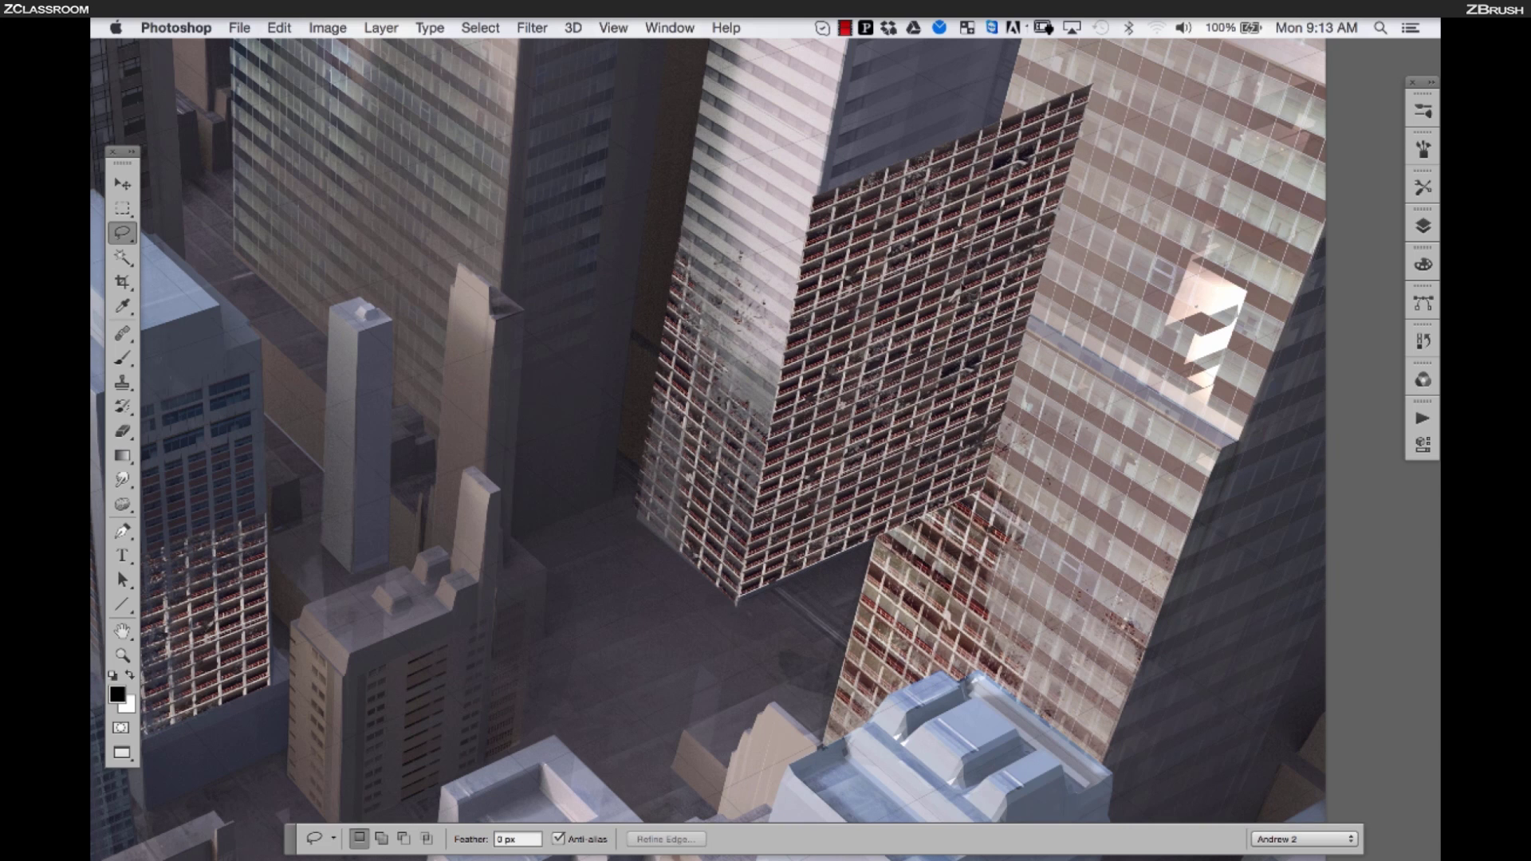
Lower the grid to 50% opacity, mask it off the adjacent tall building, and restore it to 100%
key(v)
key(5)
key(l)
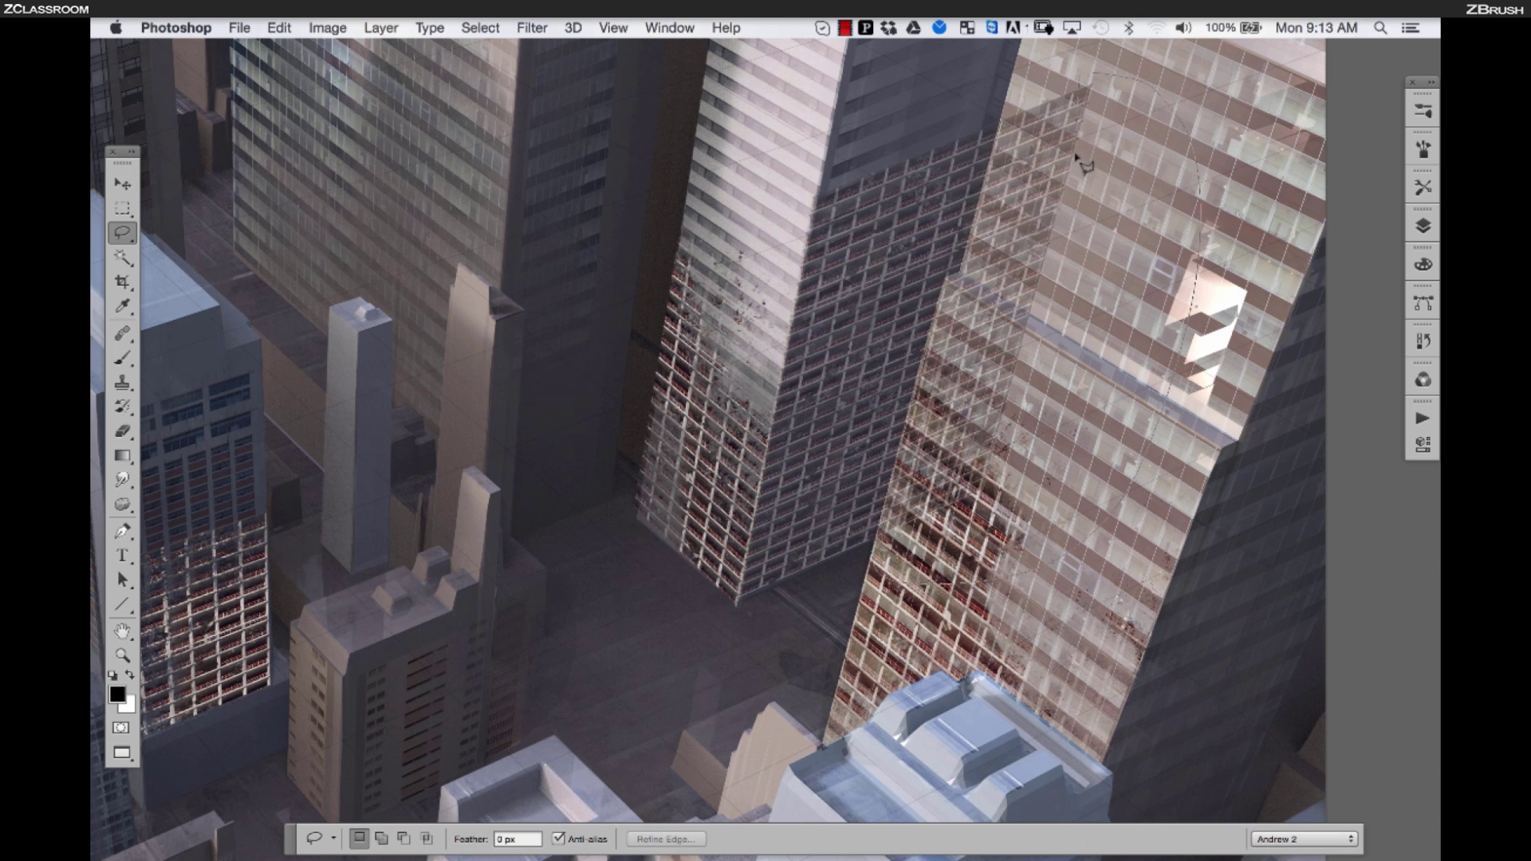
drag(1027, 82, 1013, 83)
key(alt+BackSpace)
key(0)
key(super+d)
Brush out the upper edge of the grid on the central tower's shaded facade with the textured brush
key(b)
drag(912, 228, 865, 249)
key(super+0)
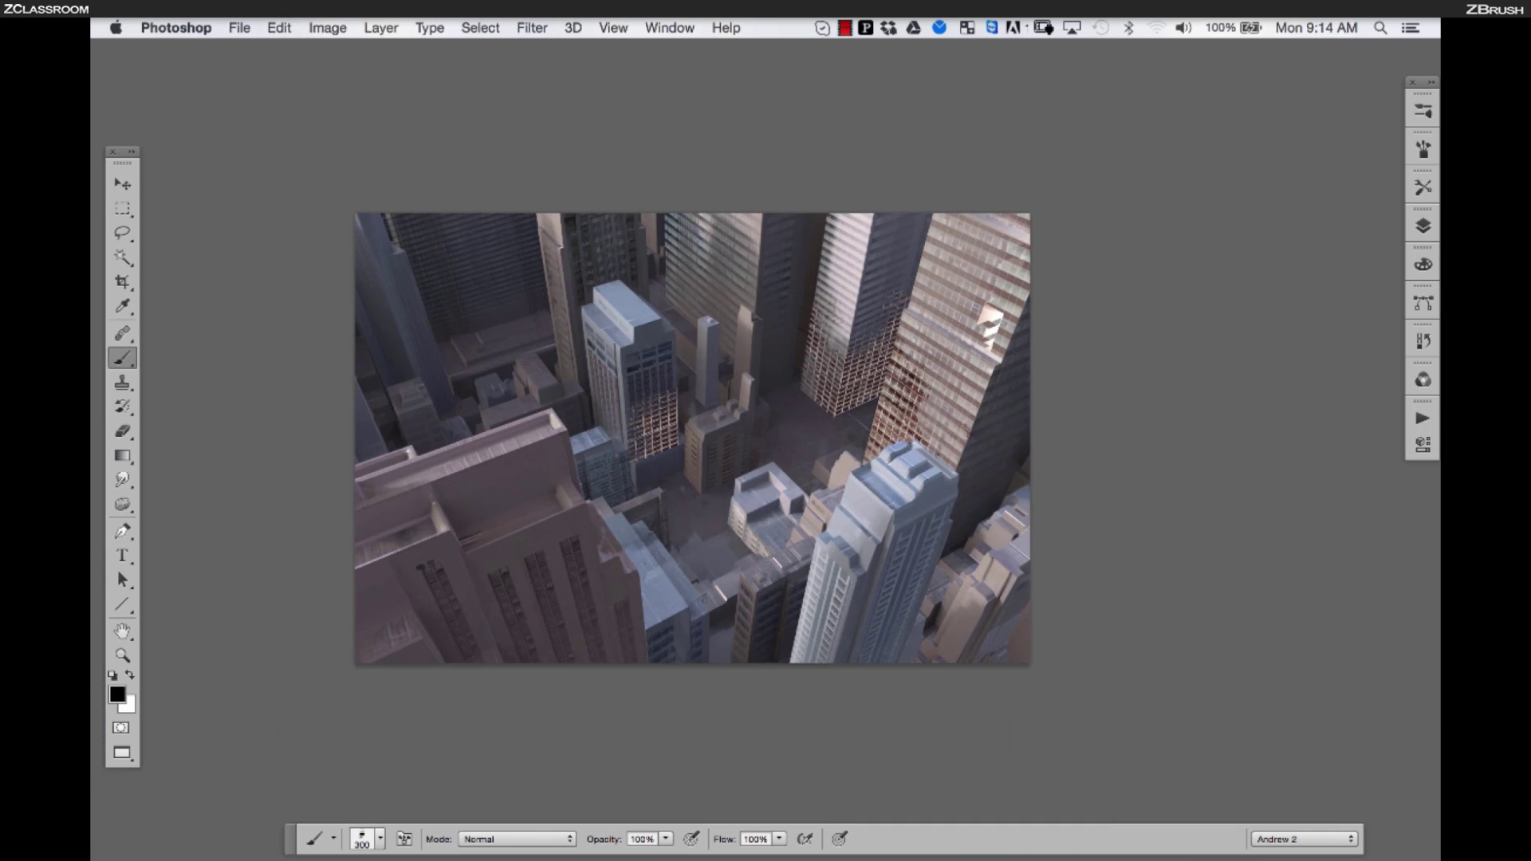
Duplicate the shaded-facade grid layer and remove the mask from the new copy
click(1423, 227)
alt+drag(1328, 280, 1321, 264)
right_click(1293, 277)
click(1165, 317)
key(v)
Move the new grid copy to the wide dark building in the scene's upper left and distort it to the facade's perspective
drag(882, 326, 453, 288)
key(super+t)
scroll(477, 281, up, 3)
super+drag(558, 403, 609, 396)
drag(609, 397, 626, 558)
super+drag(533, 205, 395, 322)
super+drag(626, 557, 612, 576)
super+drag(543, 262, 543, 293)
super+drag(310, 668, 338, 662)
super+drag(612, 575, 616, 576)
shift+drag(543, 293, 503, 366)
key(Return)
Place a second grid copy beside the first on the dark facade and distort it so their edges meet
drag(445, 537, 668, 452)
key(super+t)
super+drag(560, 574, 478, 616)
scroll(593, 567, up, 3)
super+drag(1157, 386, 1086, 423)
scroll(1086, 423, down, 2)
key(Return)
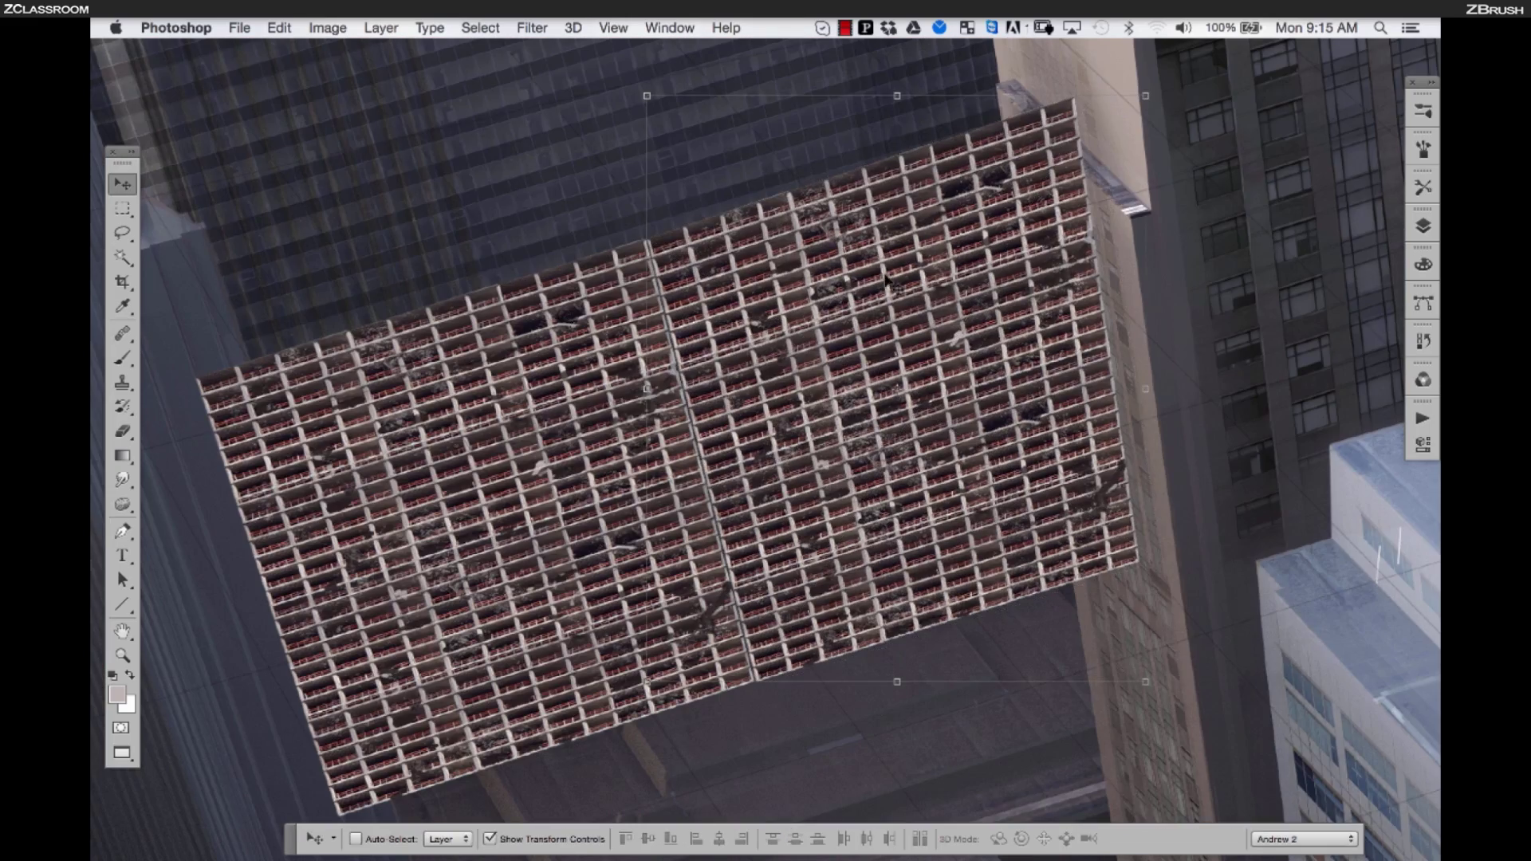
Merge the two adjoining grid copies into one layer, add a layer mask and lower the opacity to 50%
scroll(741, 402, down, 4)
click(1424, 226)
shift+click(1308, 307)
key(super+e)
click(1284, 846)
key(5)
scroll(620, 387, up, 2)
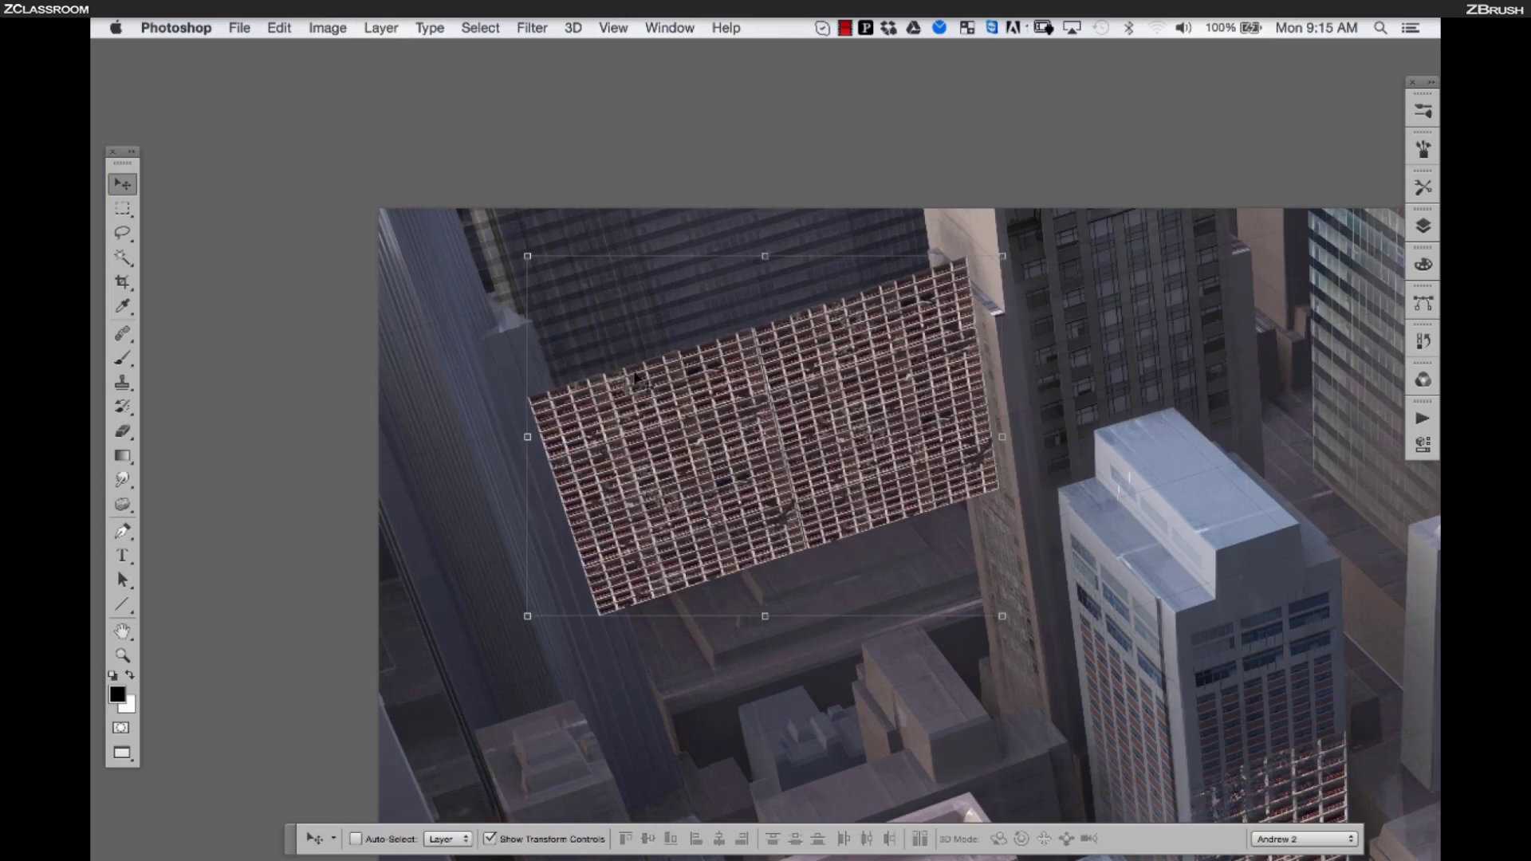
Lasso the merged grid's overlap with the tower on its left and mask it out
key(l)
alt+click(556, 390)
drag(626, 619, 523, 417)
key(shift+BackSpace)
key(Return)
Mask out the merged grid's overlap with the beige tower on its right and clear the selection
mouse_move(933, 255)
mouse_down()
mouse_move(963, 483)
mouse_move(951, 227)
mouse_up()
key(alt+BackSpace)
super+click(749, 589)
key(super+d)
key(super+comma)
key(super+comma)
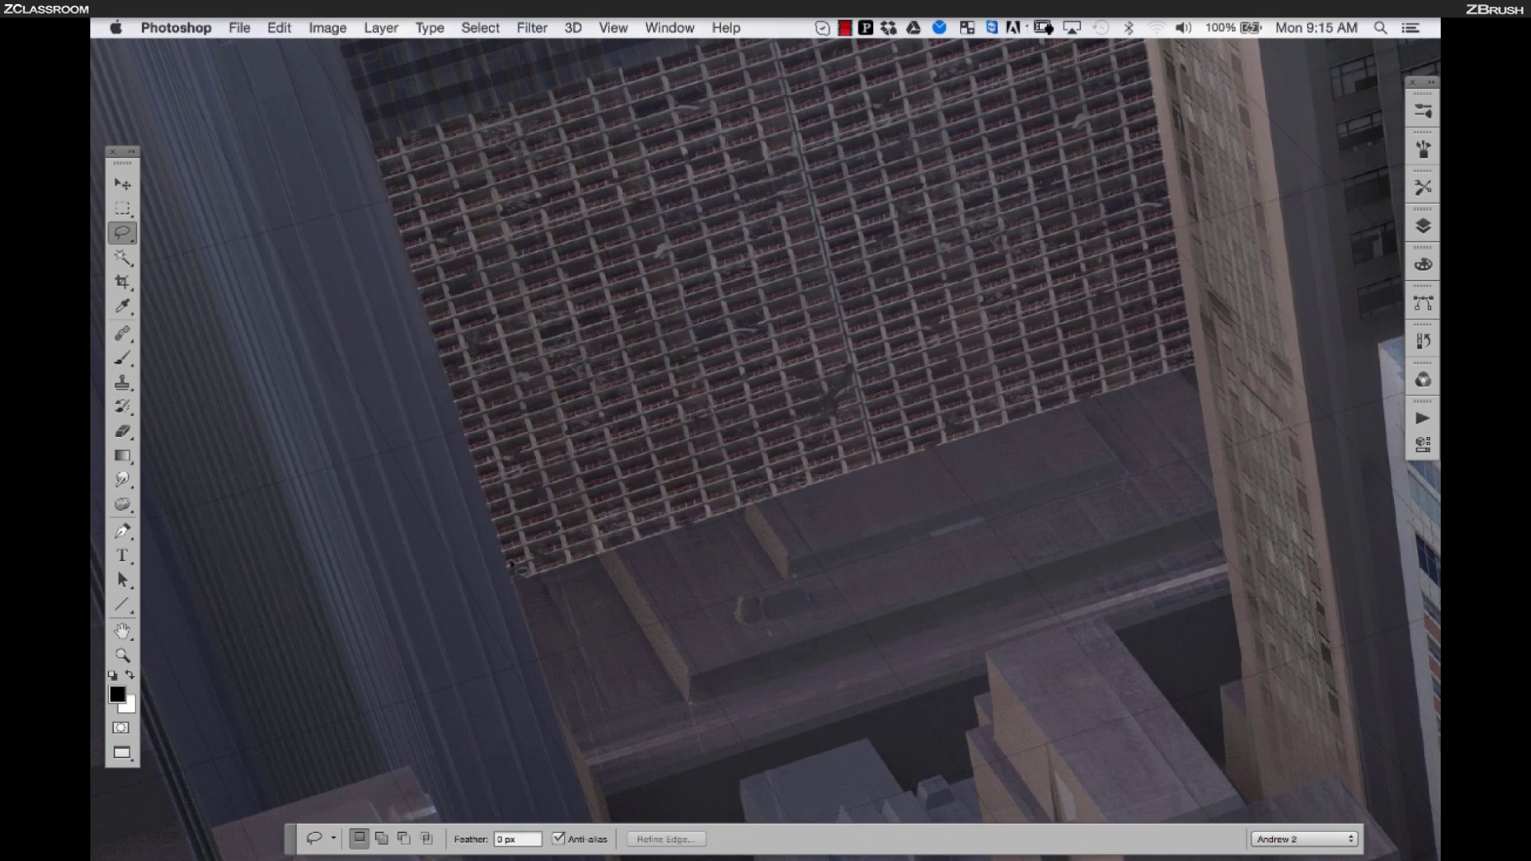
Mask out the window grid overhanging the lower edge of the dark facade and clear the selection
drag(710, 725, 508, 559)
key(alt+BackSpace)
key(super+d)
key(super+minus)
key(super+minus)
key(super+minus)
Set the grid layer's opacity to 100% and brush its mask to fade the windows unevenly into the dark facade
key(v)
key(0)
key(b)
mouse_move(608, 386)
mouse_down()
mouse_move(619, 444)
mouse_move(829, 355)
mouse_up()
mouse_move(650, 462)
mouse_down()
mouse_move(730, 427)
mouse_move(712, 422)
mouse_up()
key(super+minus)
click(1423, 226)
drag(941, 494, 654, 457)
Merge the window grid layers into one and reduce its lightness and saturation with Hue/Saturation
key(super+minus)
click(1423, 225)
shift+click(1318, 390)
key(super+e)
key(super+u)
drag(342, 733, 315, 734)
click(548, 529)
key(super+u)
drag(342, 682, 311, 682)
click(550, 528)
Set the merged grid layer's blending mode to Overlay
click(1423, 226)
click(1236, 117)
click(1241, 296)
click(1423, 226)
super+click(989, 451)
Lasso a patch of window grid on the brick-banded tower, copy it onto the glass facade and transform it to fit
key(super+minus)
key(l)
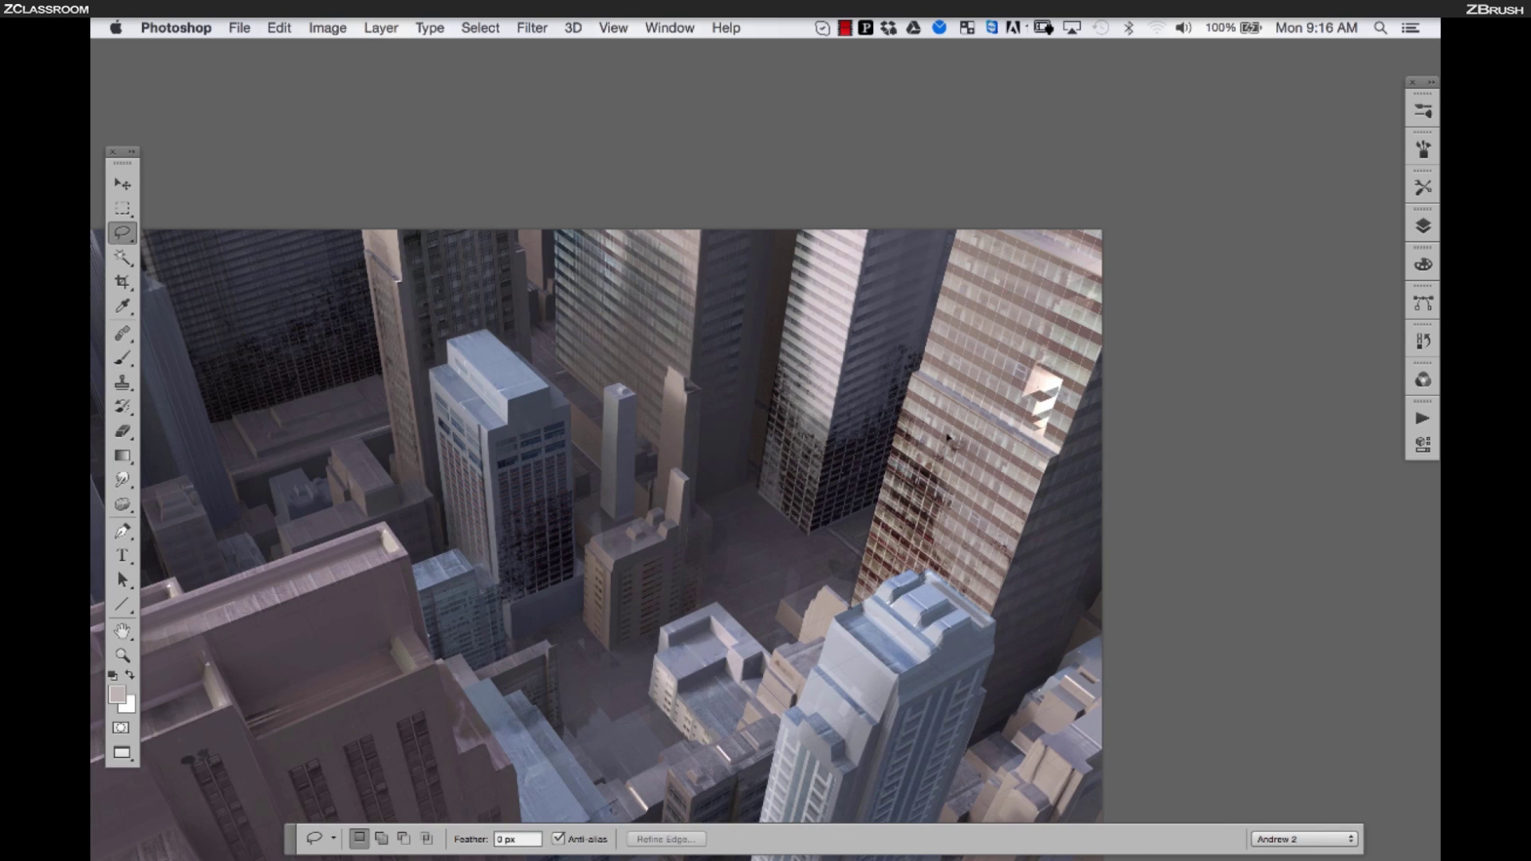
drag(887, 463, 963, 491)
key(v)
drag(908, 543, 654, 375)
key(super+t)
drag(711, 462, 742, 469)
drag(724, 274, 686, 325)
key(Return)
Reposition the copied patch behind the small tan tower, skew it to the facade's perspective and clear the selection
drag(653, 379, 763, 386)
key(super+plus)
key(super+t)
key(Escape)
key(super+z)
drag(593, 482, 586, 478)
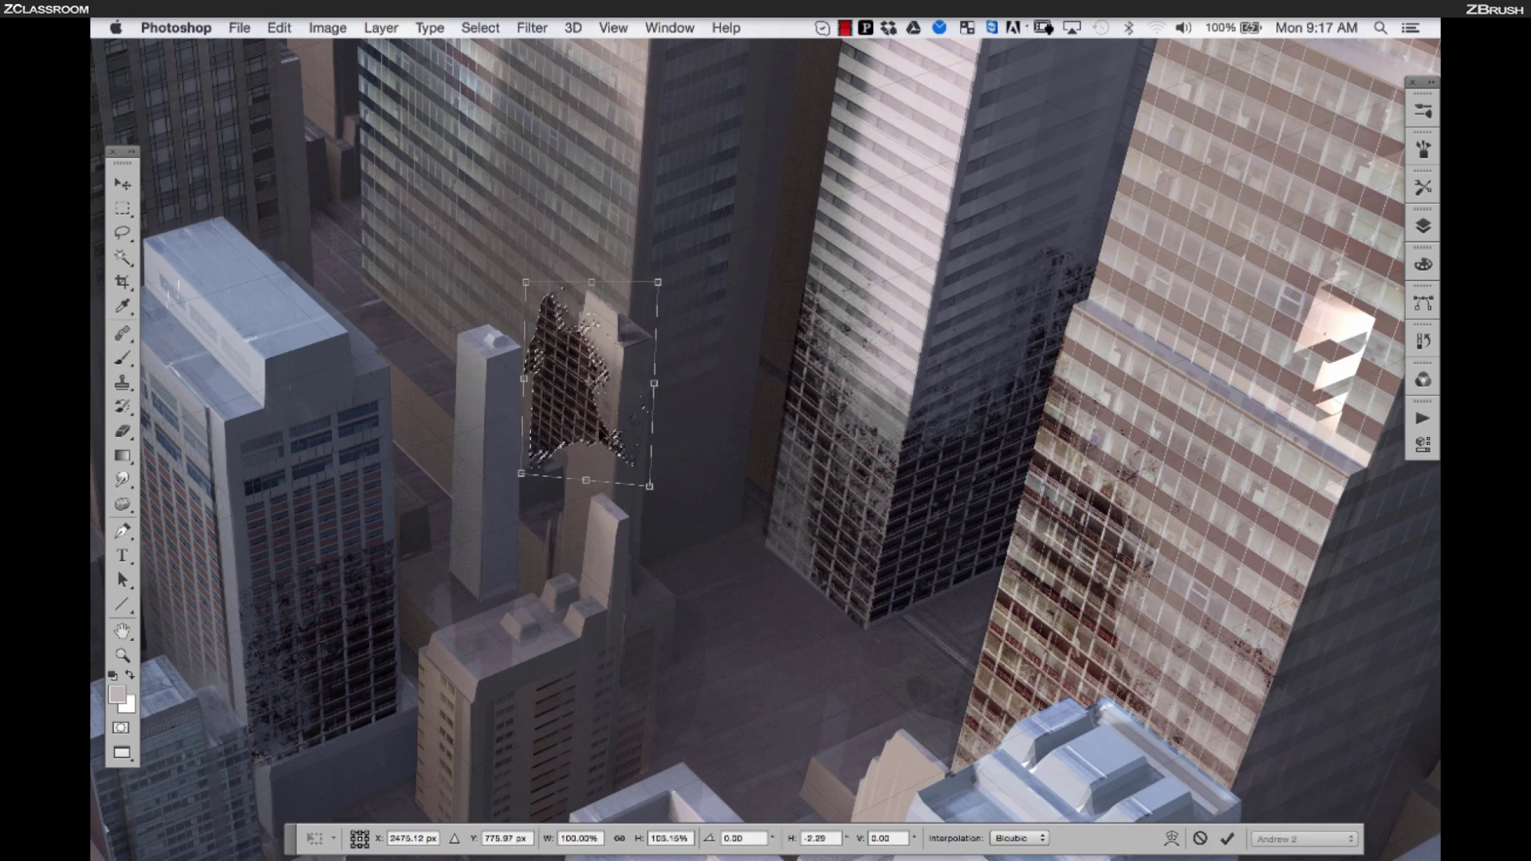
key(Return)
key(super+d)
Lasso and delete the parts of the copied patch that overlap the small towers in front of the facade
key(e)
click(1423, 225)
click(1423, 226)
key(l)
mouse_move(588, 321)
mouse_down()
mouse_move(685, 456)
mouse_move(630, 295)
mouse_up()
key(Delete)
mouse_move(532, 435)
mouse_down()
mouse_move(553, 447)
mouse_move(504, 463)
mouse_up()
key(Delete)
Lower the opacity of the Overlay window grid layer
key(e)
scroll(639, 308, down, 3)
key(l)
scroll(855, 142, down, 3)
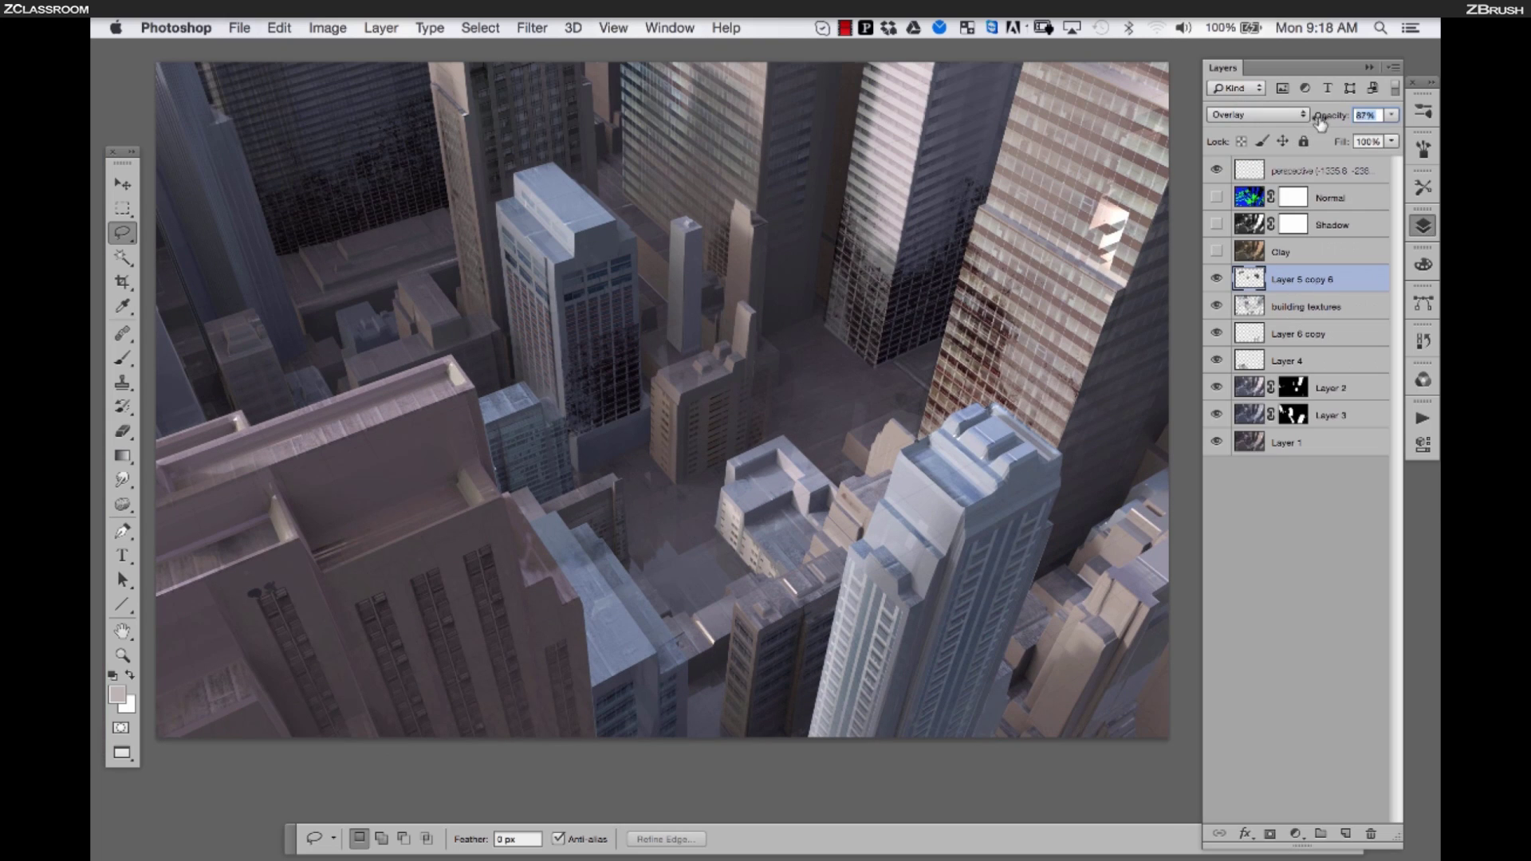
drag(1317, 122, 1295, 123)
click(773, 303)
key(super+minus)
key(super+minus)
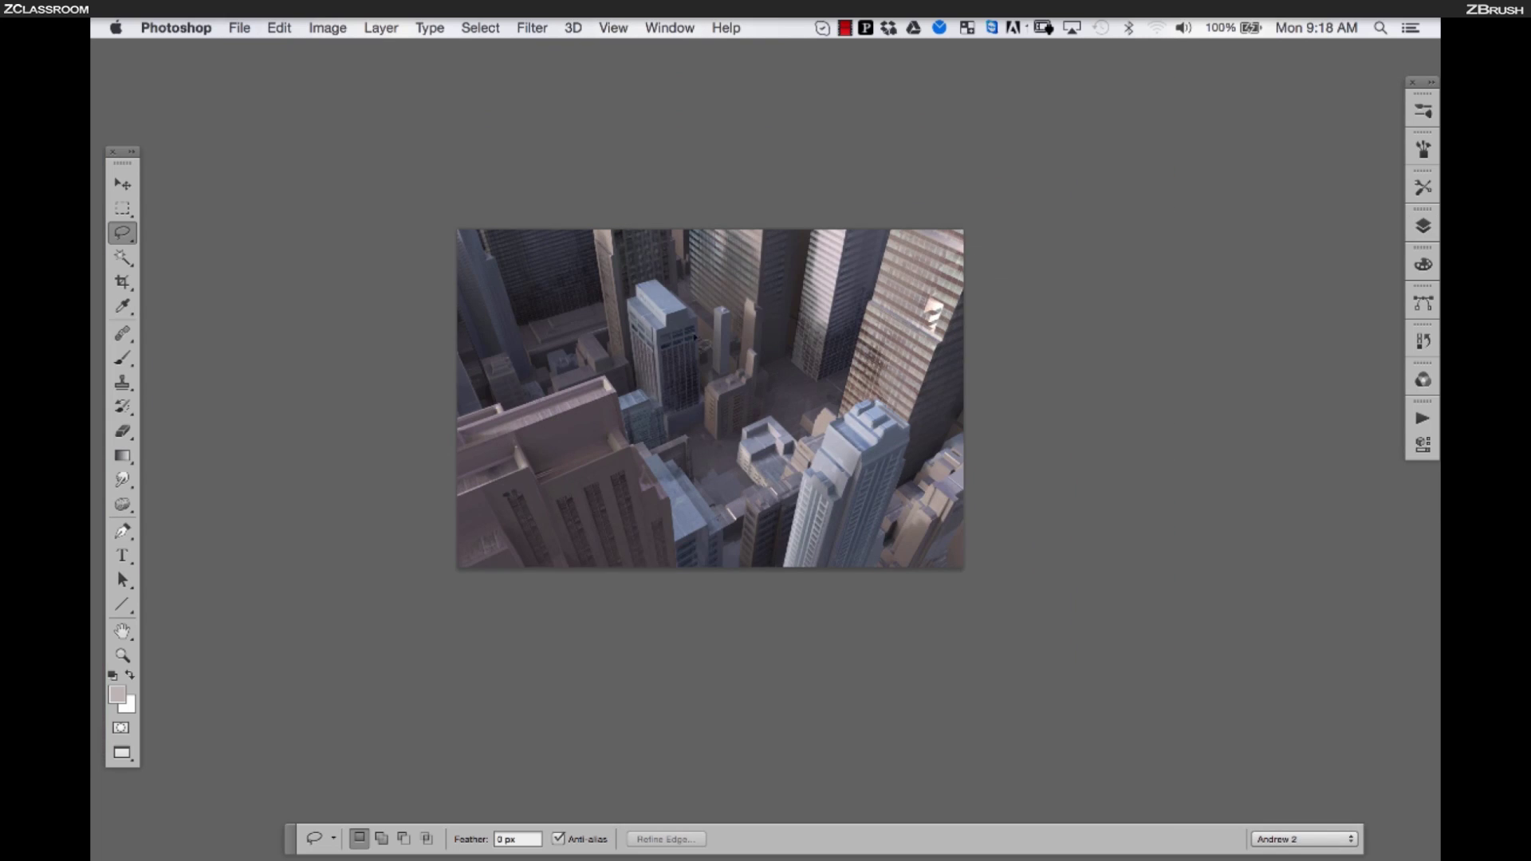
Lasso the foreground ground area with an uneven sand line across the building bases, refining it along the large brown building
scroll(488, 557, up, 1)
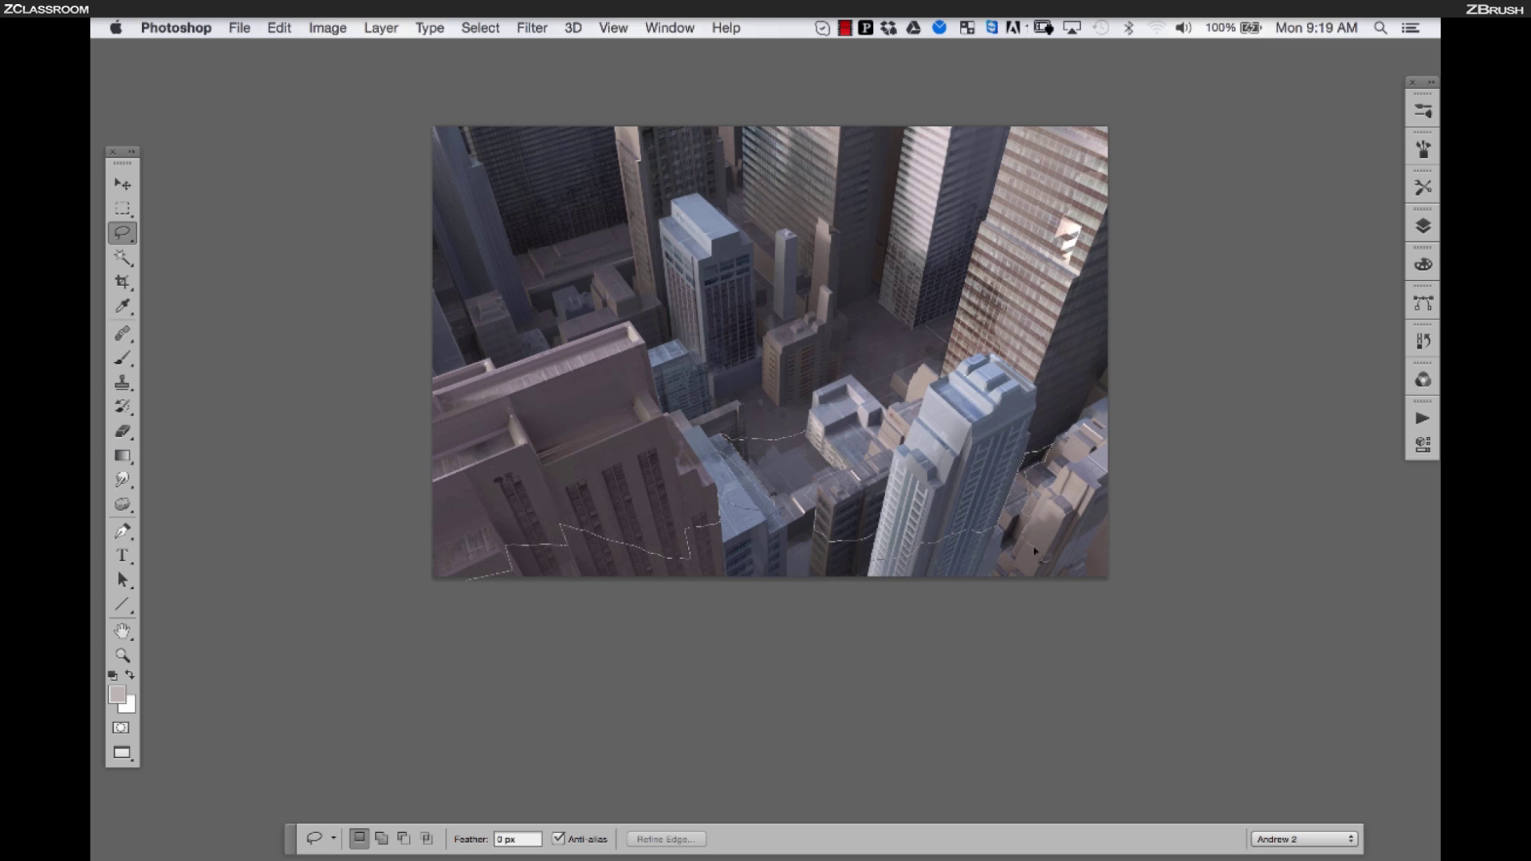
drag(1095, 524, 410, 637)
key(super+plus)
key(super+plus)
key(super+minus)
drag(466, 510, 584, 558)
drag(480, 523, 483, 556)
super+click(483, 557)
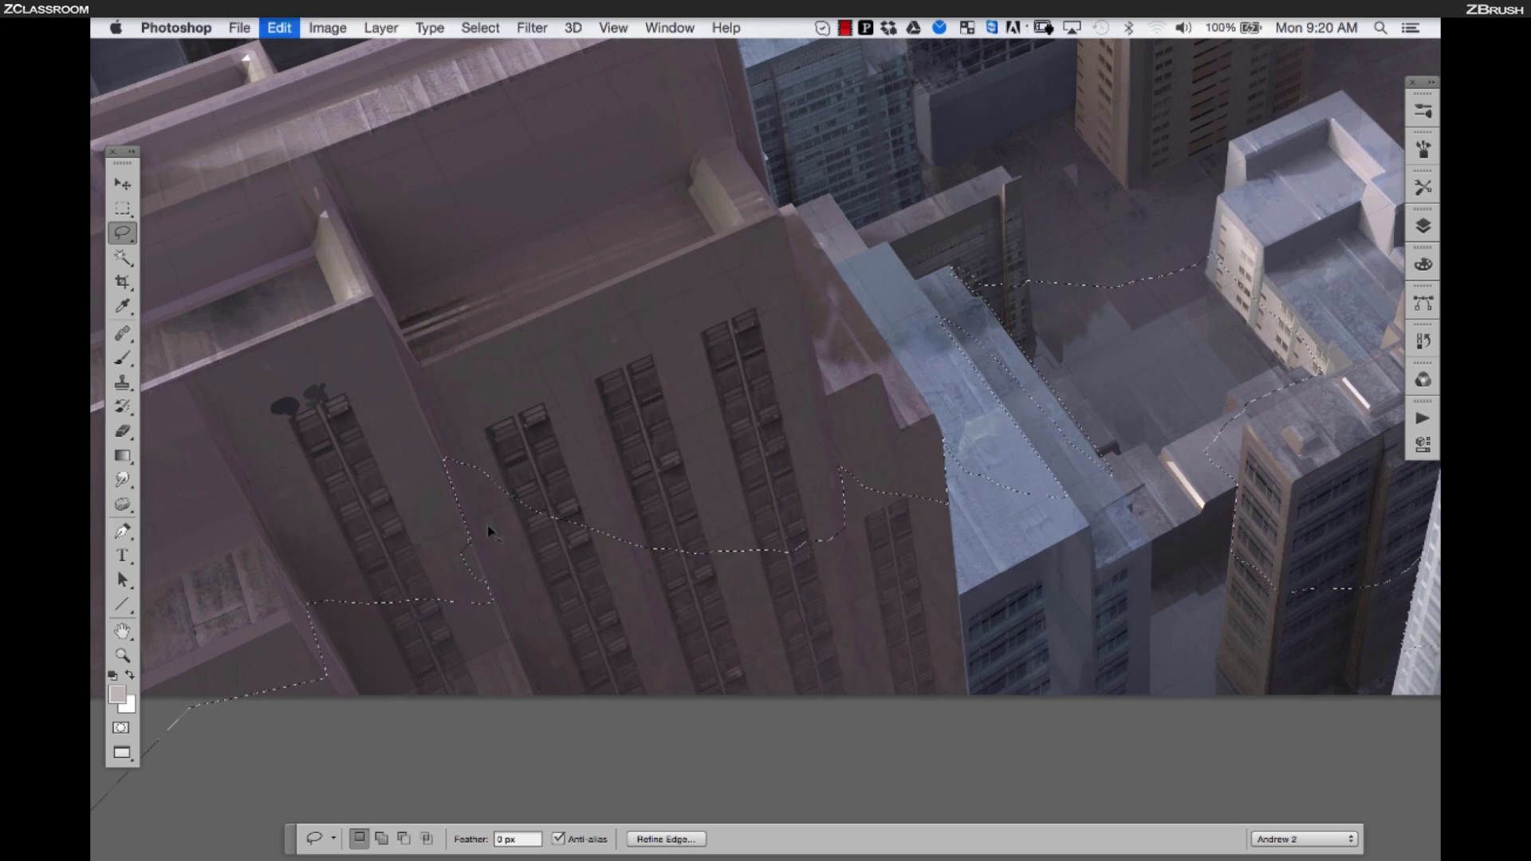
mouse_move(914, 537)
mouse_down()
mouse_move(713, 573)
mouse_move(647, 480)
mouse_up()
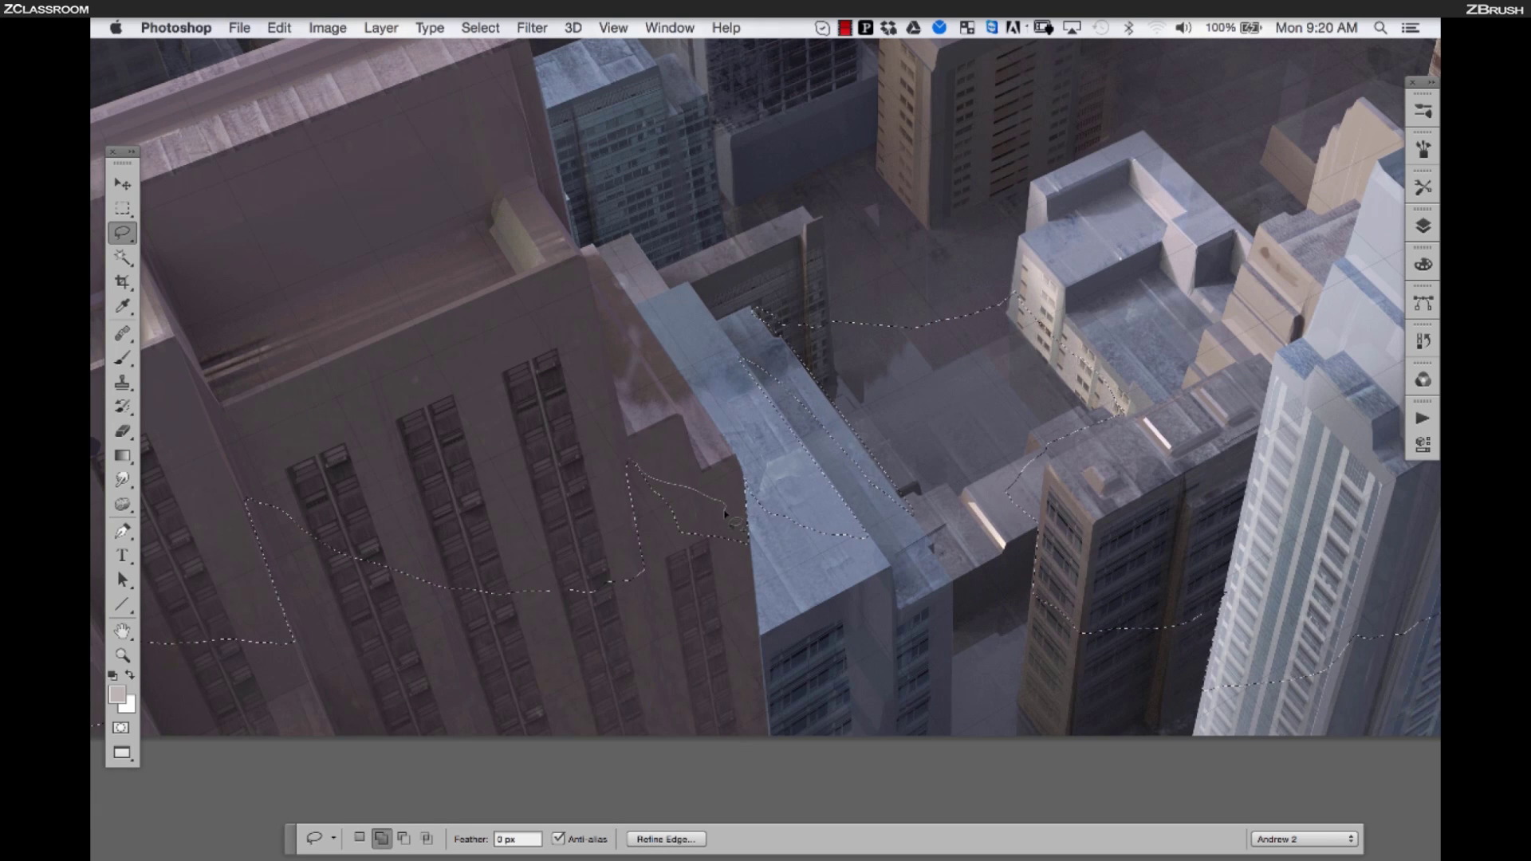
mouse_move(729, 520)
mouse_down()
mouse_move(746, 498)
mouse_move(627, 584)
mouse_move(602, 516)
mouse_up()
alt+super+click(638, 558)
super+click(598, 491)
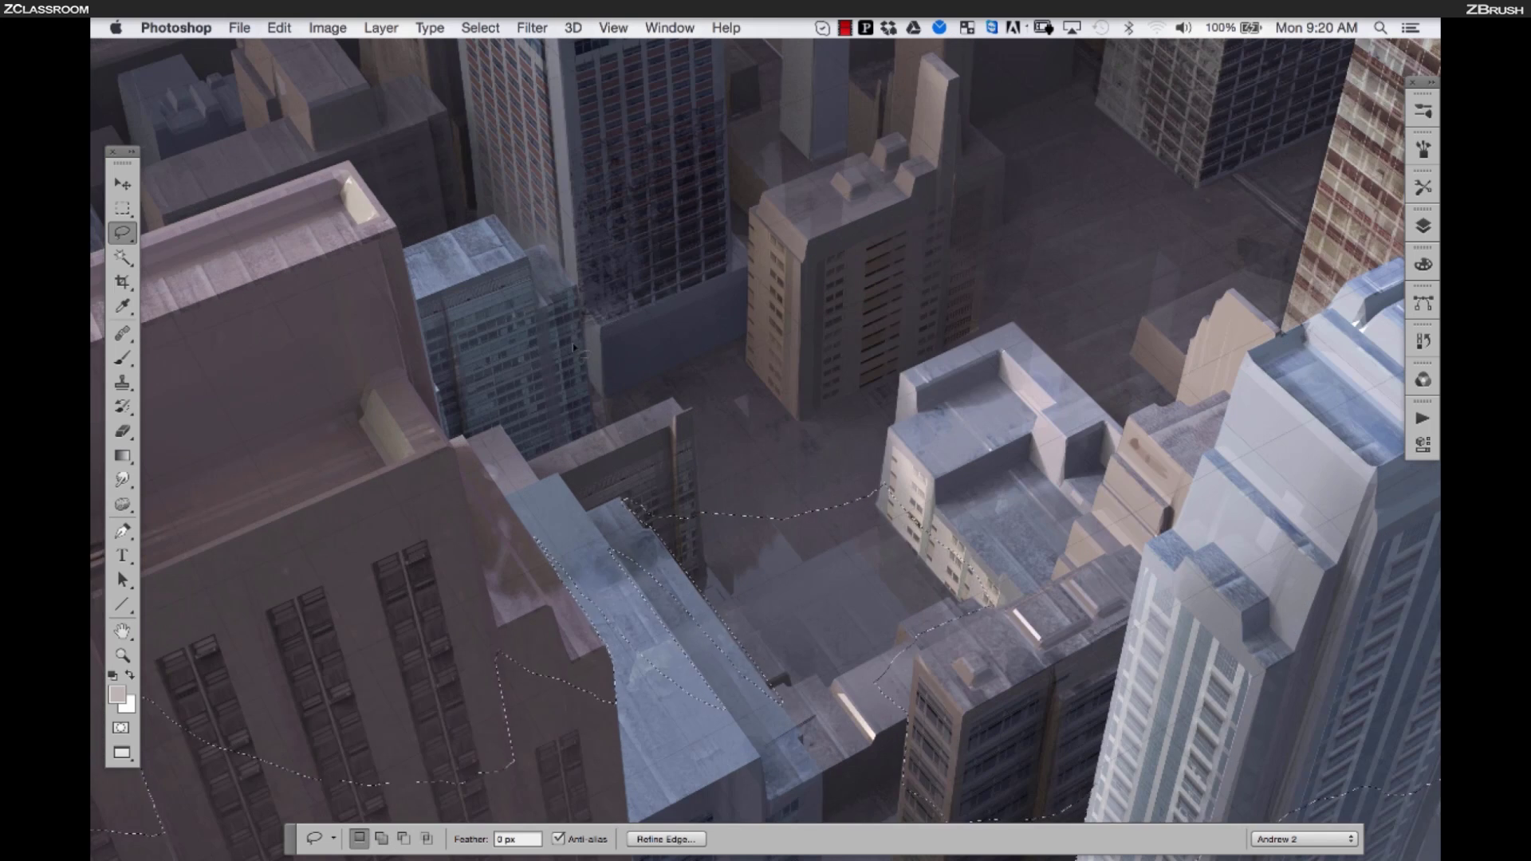
Extend the selection over the open street between the blue roofs, the tan block and the white rooftop building
super+click(590, 462)
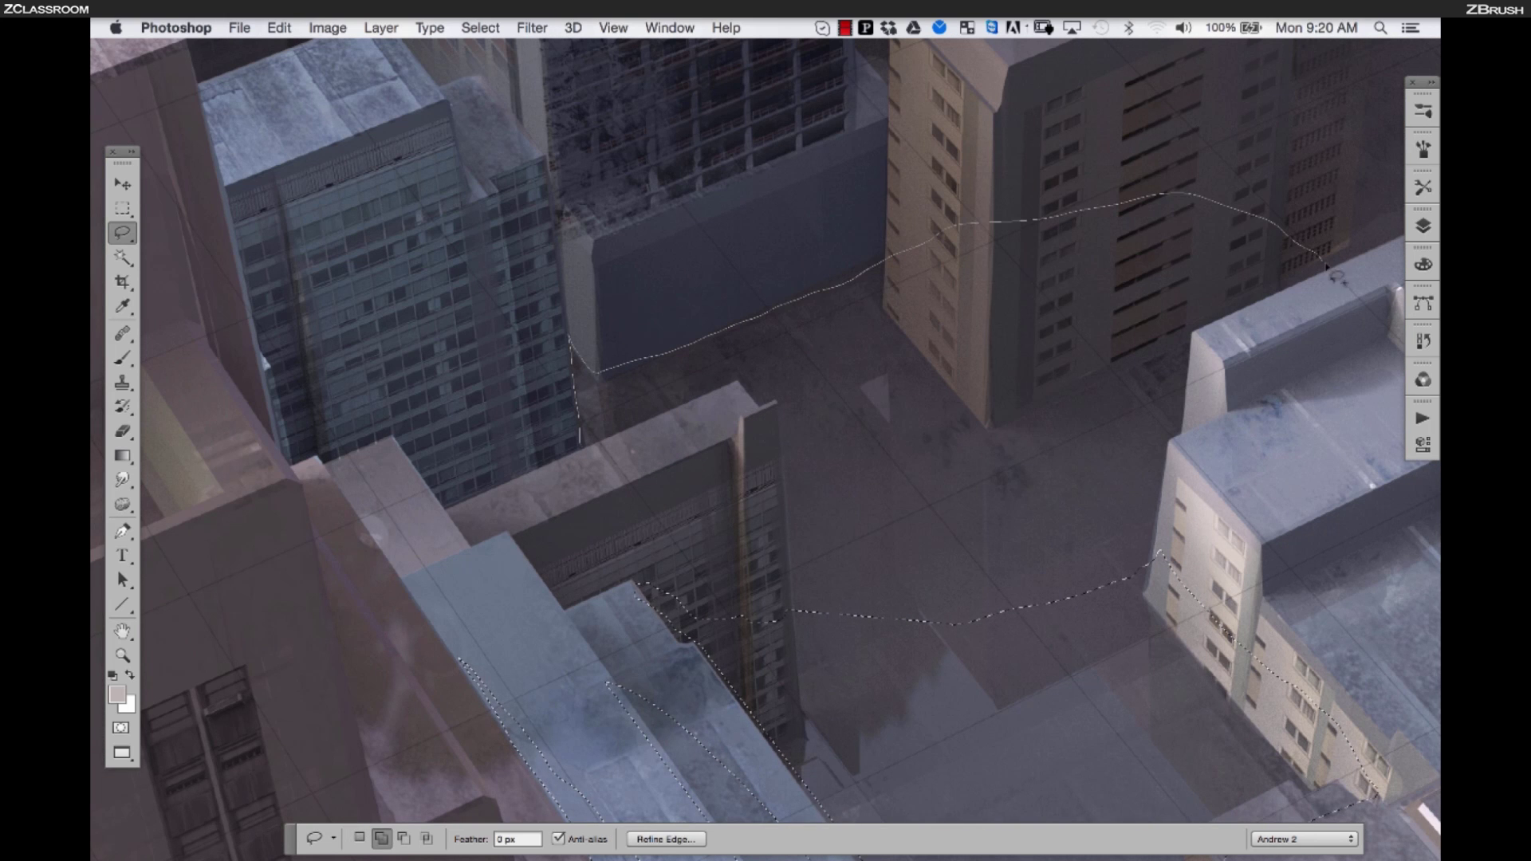
mouse_move(1204, 329)
mouse_down()
mouse_move(807, 363)
mouse_move(834, 388)
mouse_move(834, 615)
mouse_up()
mouse_move(828, 319)
mouse_down()
mouse_move(1104, 610)
mouse_move(1120, 447)
mouse_up()
mouse_move(1184, 331)
mouse_down()
mouse_move(1146, 592)
mouse_move(1185, 435)
mouse_up()
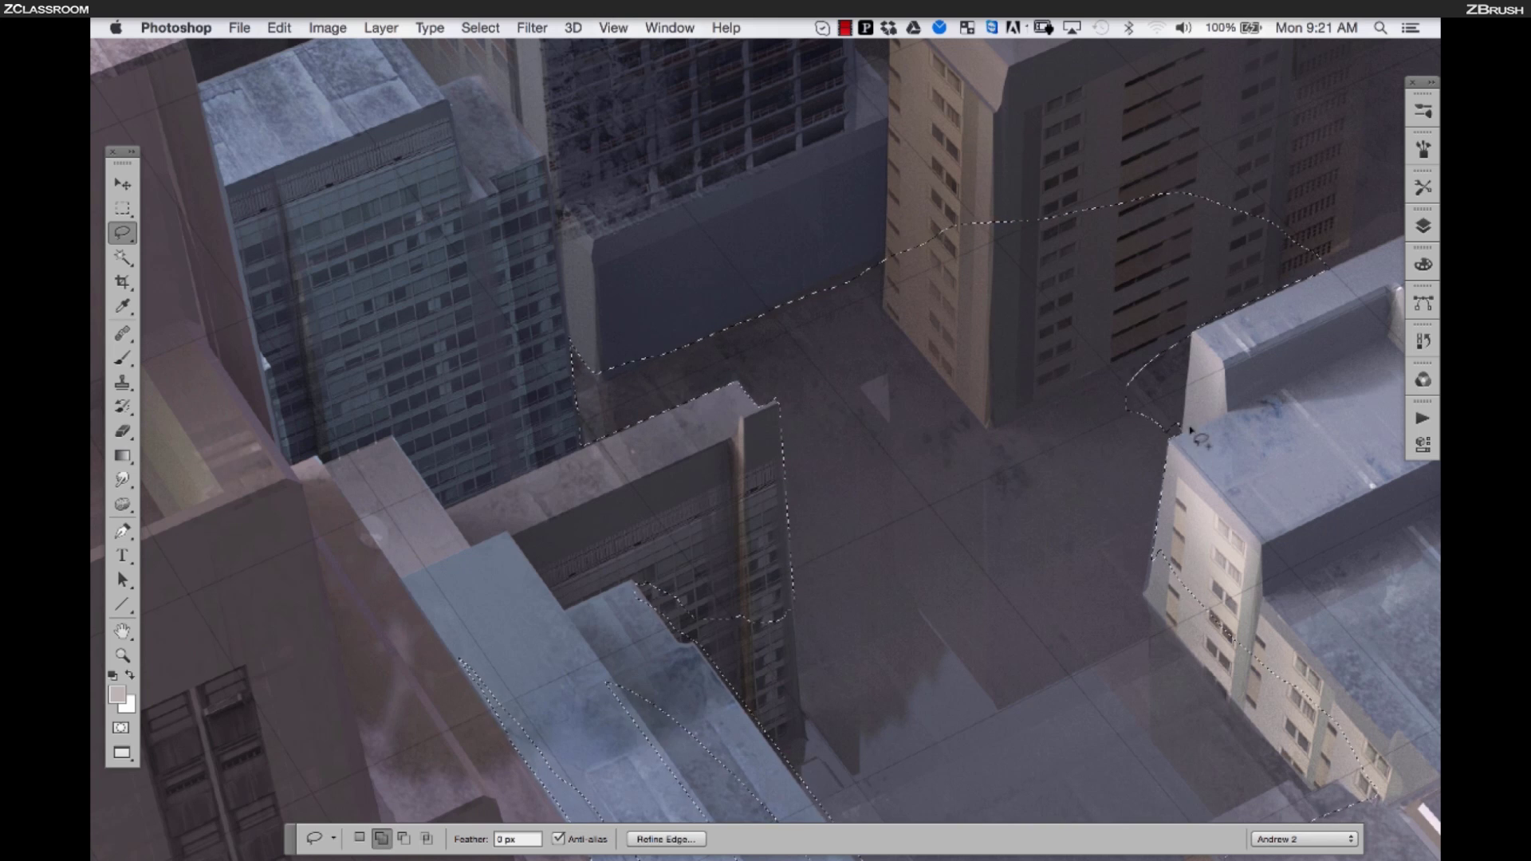
super+click(1228, 303)
drag(955, 448, 1223, 325)
alt+super+click(1223, 324)
alt+super+click(709, 531)
Extend the selection around the small towers and along the bases of the striped and brick-banded towers
drag(636, 501, 690, 477)
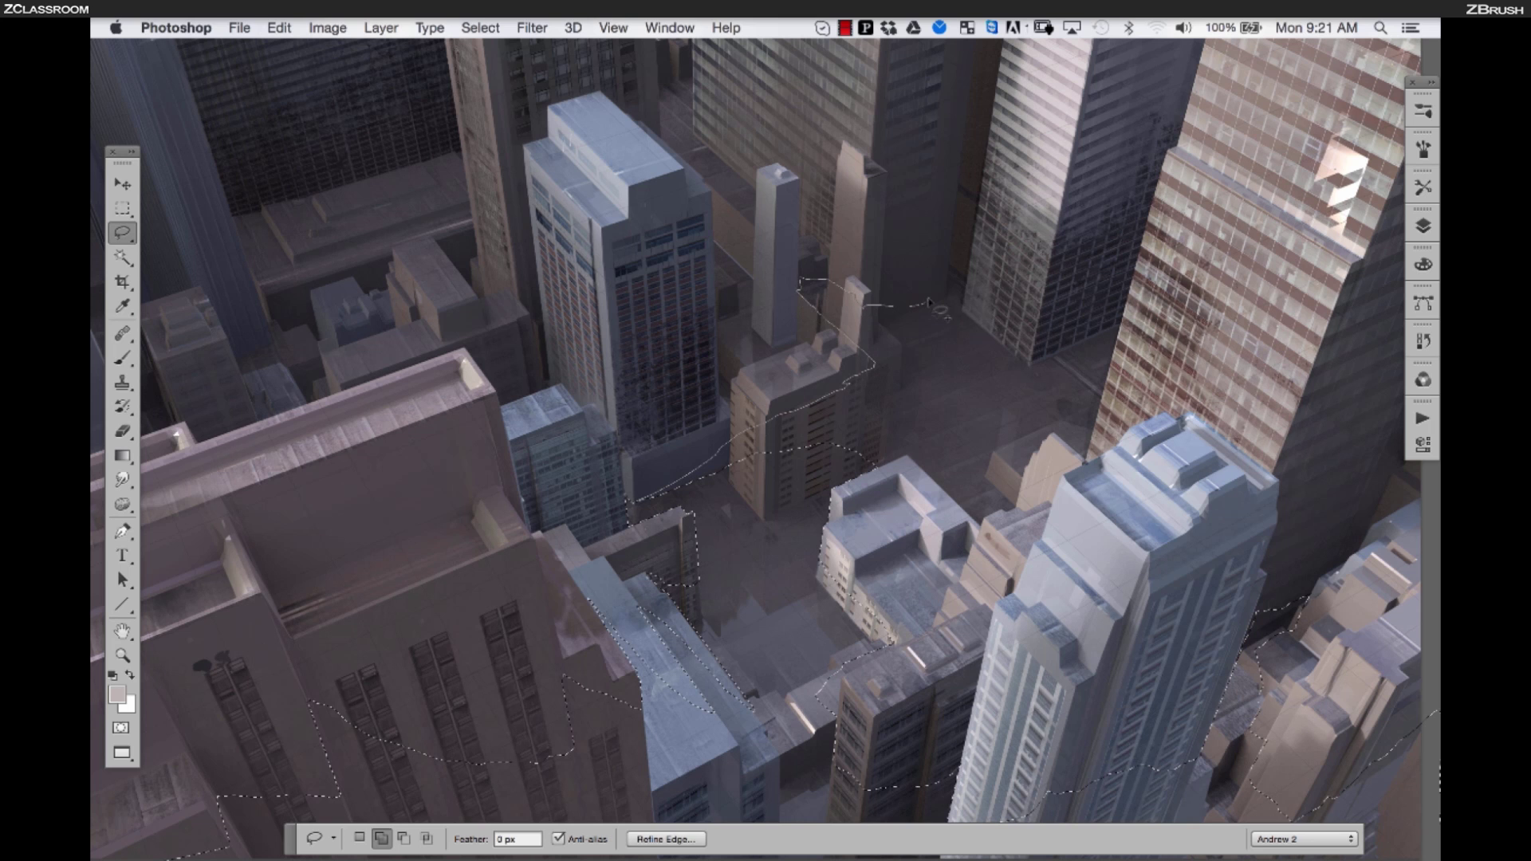
drag(967, 284, 868, 463)
drag(1067, 416, 1105, 399)
mouse_move(993, 532)
mouse_down()
mouse_move(957, 488)
mouse_move(944, 394)
mouse_up()
drag(899, 460, 1060, 438)
drag(944, 401, 797, 401)
Create a new layer named "foreground sand"
key(super+shift+n)
text(Sand)
key(BackSpace)
key(BackSpace)
key(BackSpace)
key(BackSpace)
text(foreground sand)
key(Return)
Pick a sandy orange colour, paint the whole selected ground area with an enlarged brush and clear the selection
key(b)
click(1424, 111)
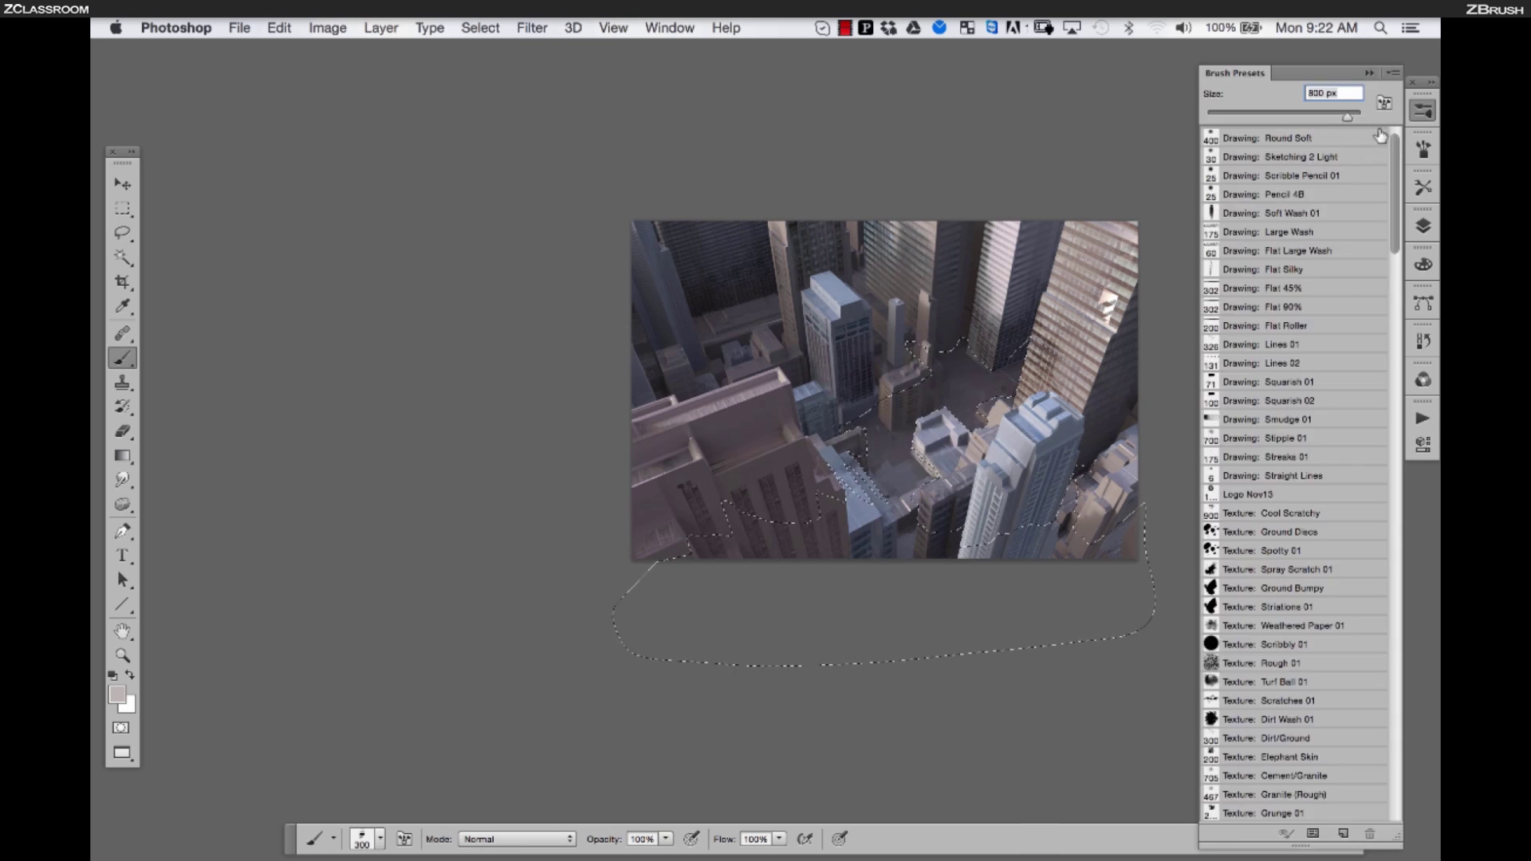
click(1424, 264)
drag(1259, 298, 1292, 297)
drag(1252, 277, 1263, 280)
mouse_move(1318, 319)
mouse_down()
mouse_move(1332, 322)
mouse_move(1309, 298)
mouse_up()
key(bracketright)
key(bracketright)
key(bracketright)
key(bracketright)
key(bracketright)
mouse_move(957, 359)
mouse_down()
mouse_move(870, 430)
mouse_move(885, 509)
mouse_move(1142, 482)
mouse_up()
key(super+d)
Lasso the small ground gap between the ribbed tower and the low rooftops and fill it with the orange colour
super+click(760, 358)
key(l)
drag(708, 467, 679, 451)
key(shift+BackSpace)
key(Return)
Lasso the narrow diagonal gap along the image's left edge and fill it with orange
key(super+plus)
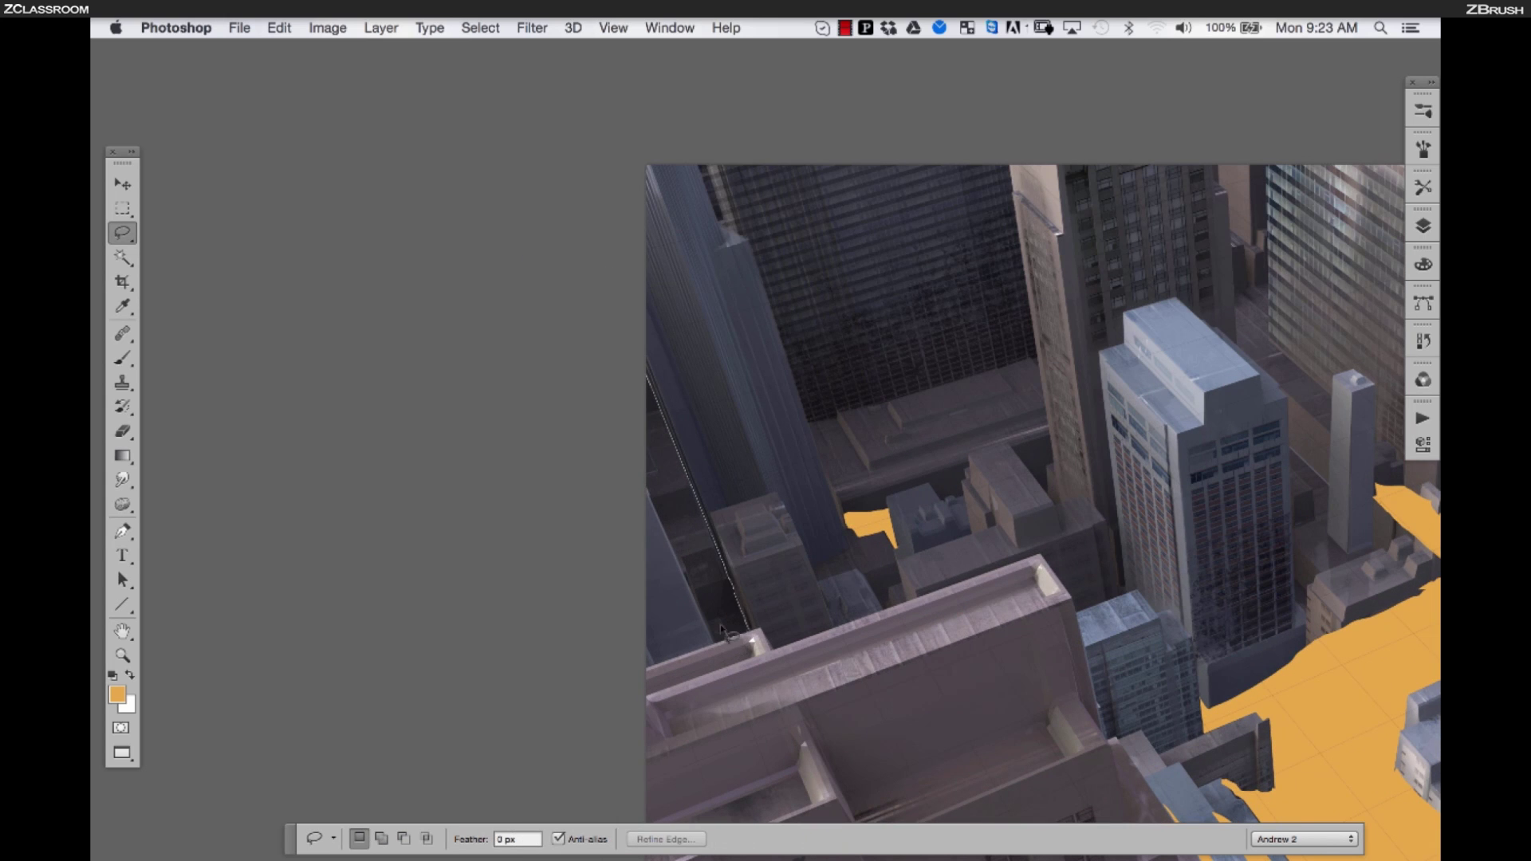
drag(635, 437, 645, 385)
key(shift+BackSpace)
key(Return)
Fill the sliver beside the blue-roofed tower and the ground around the low background rooftops with orange
key(h)
mouse_move(837, 371)
mouse_down()
mouse_move(1067, 351)
mouse_move(1064, 331)
mouse_up()
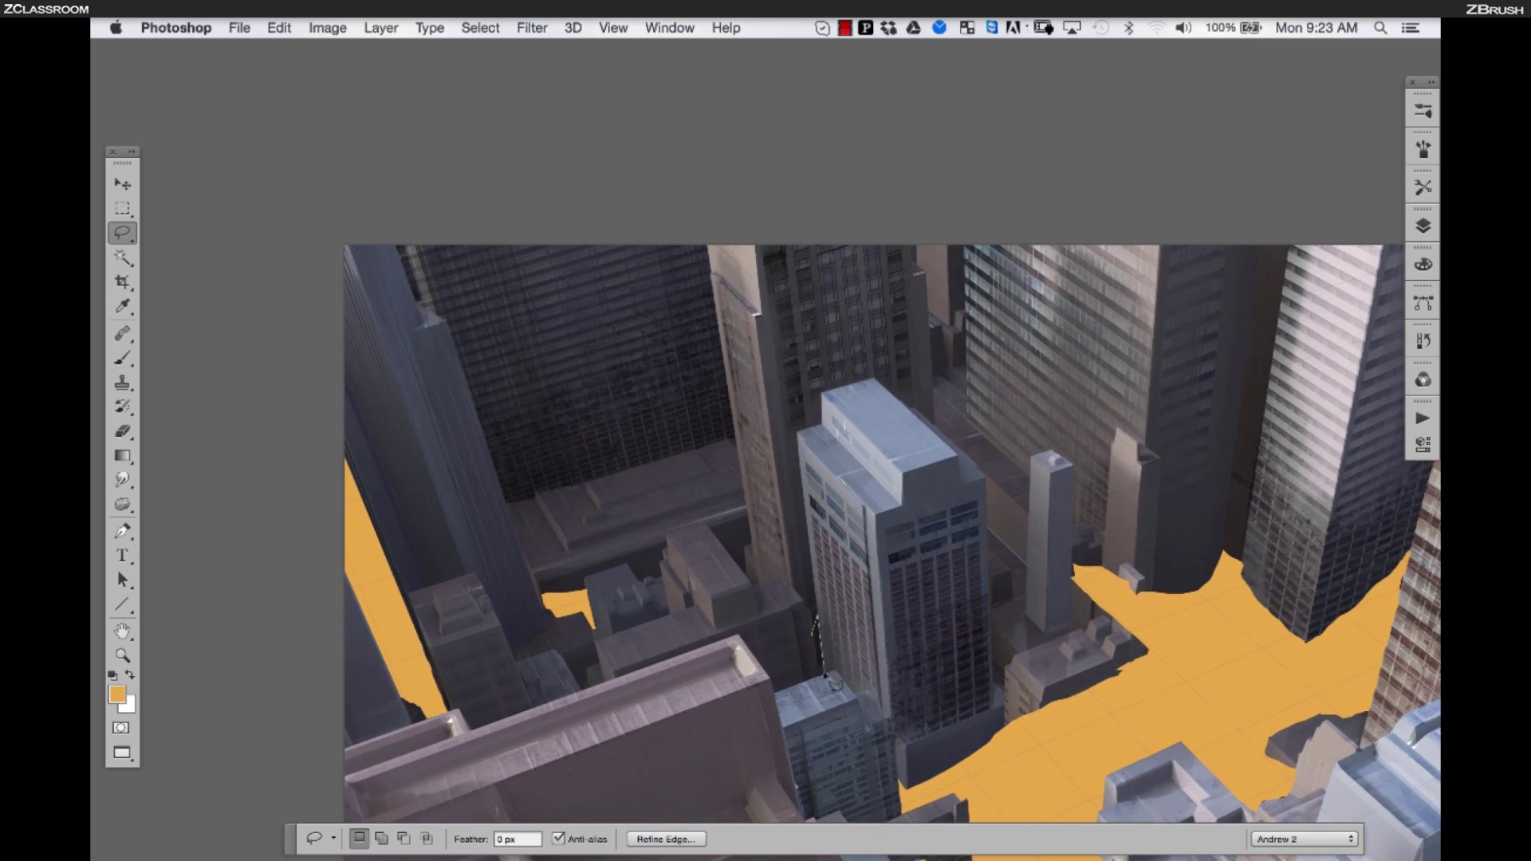
key(super+plus)
drag(661, 612, 704, 587)
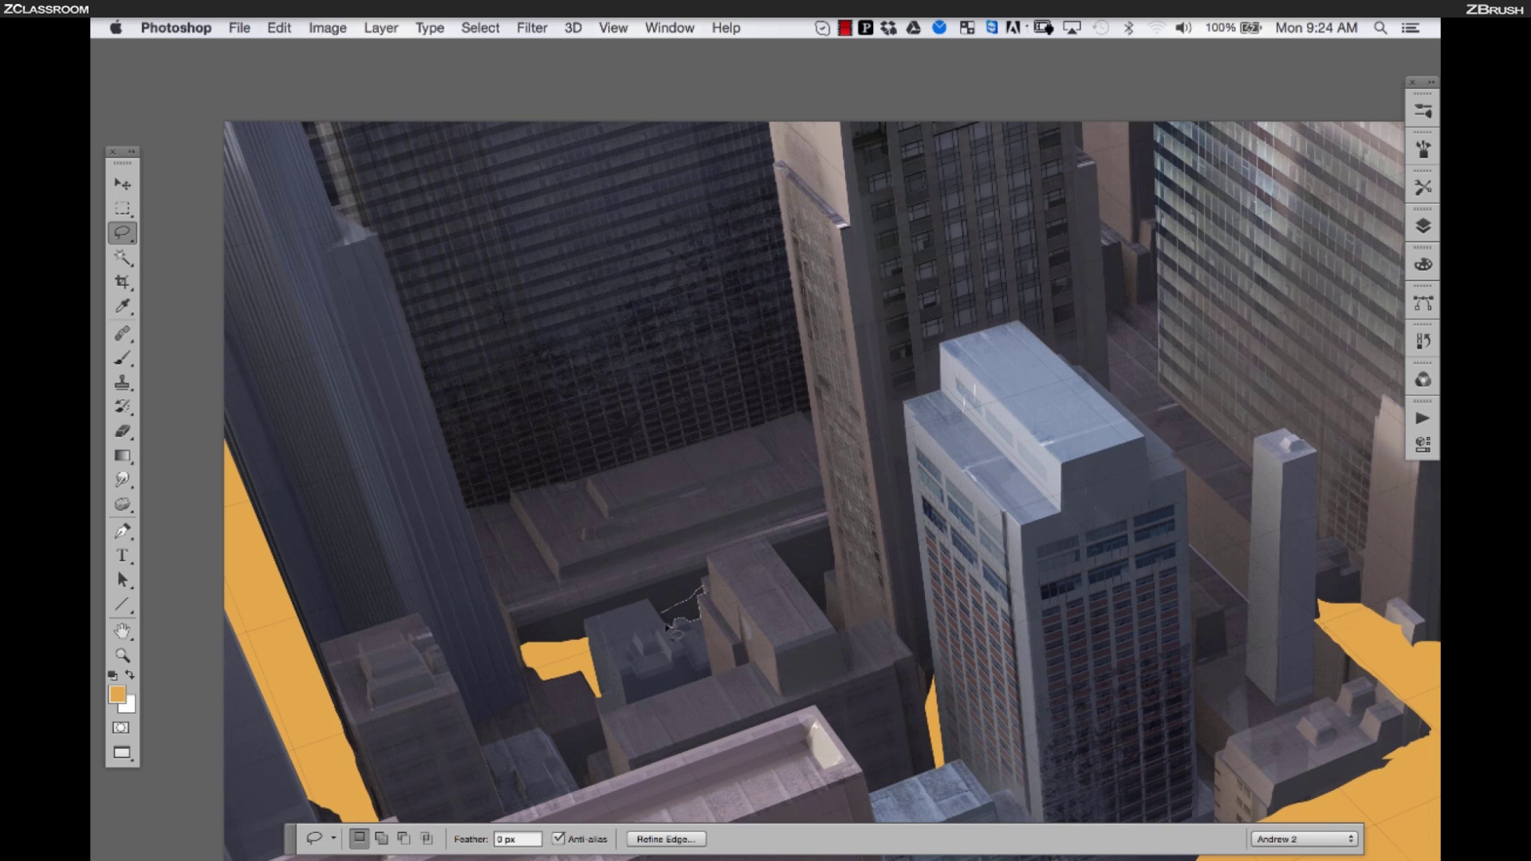
drag(776, 548, 825, 508)
drag(829, 627, 776, 551)
key(alt+BackSpace)
Lasso the street between the blue-roofed tower and the glass facade and paint it orange
key(super+minus)
key(super+minus)
key(space)
mouse_move(915, 533)
mouse_down()
mouse_move(1002, 502)
mouse_move(821, 671)
mouse_up()
key(super+plus)
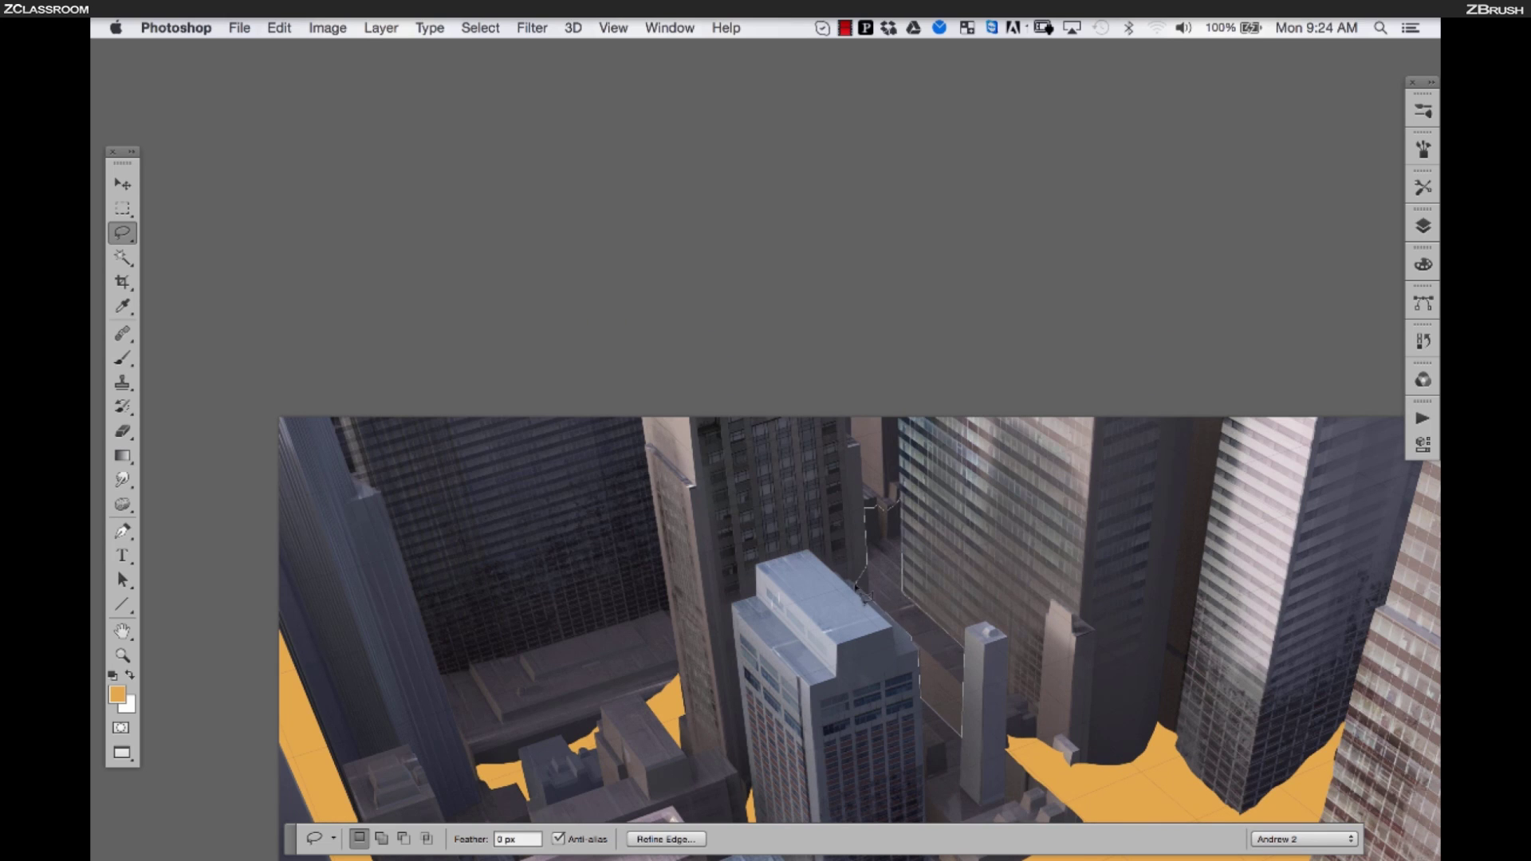
drag(961, 656, 909, 542)
key(b)
drag(882, 514, 898, 586)
Fill the narrow vertical gap between the glass tower and the bright striped tower with orange
key(super+minus)
key(super+minus)
key(super+minus)
mouse_move(1058, 600)
mouse_down()
mouse_move(1258, 605)
mouse_move(1018, 605)
mouse_up()
key(super+plus)
key(super+plus)
key(l)
key(shift+BackSpace)
click(1025, 506)
Lasso and fill the ground gap between the brick-banded tower and the image's right edge with orange
scroll(861, 688, down, 5)
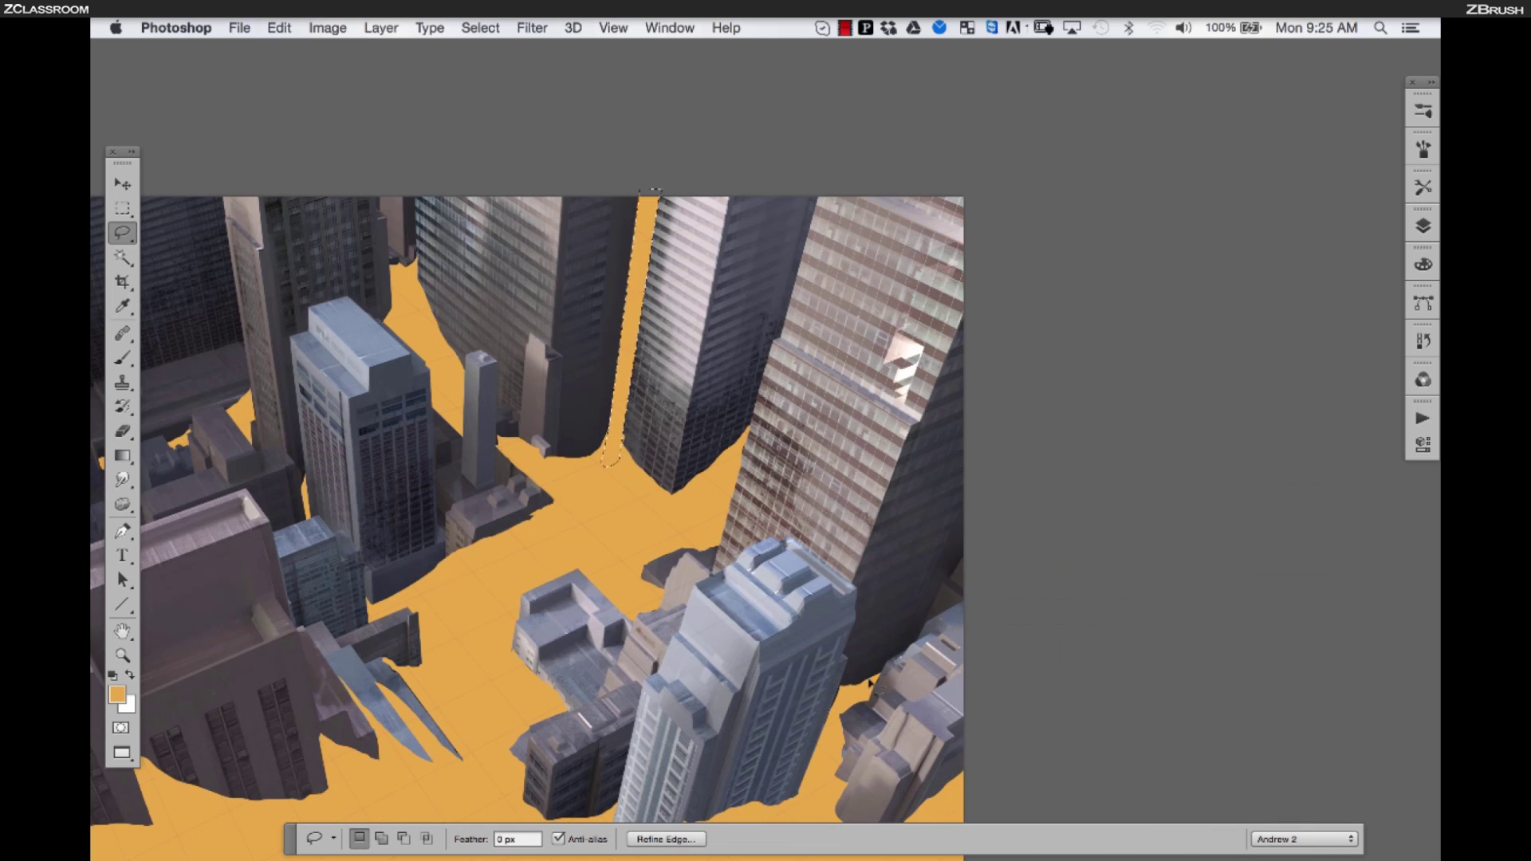
mouse_move(938, 594)
mouse_down()
mouse_move(919, 610)
mouse_move(974, 489)
mouse_up()
key(super+minus)
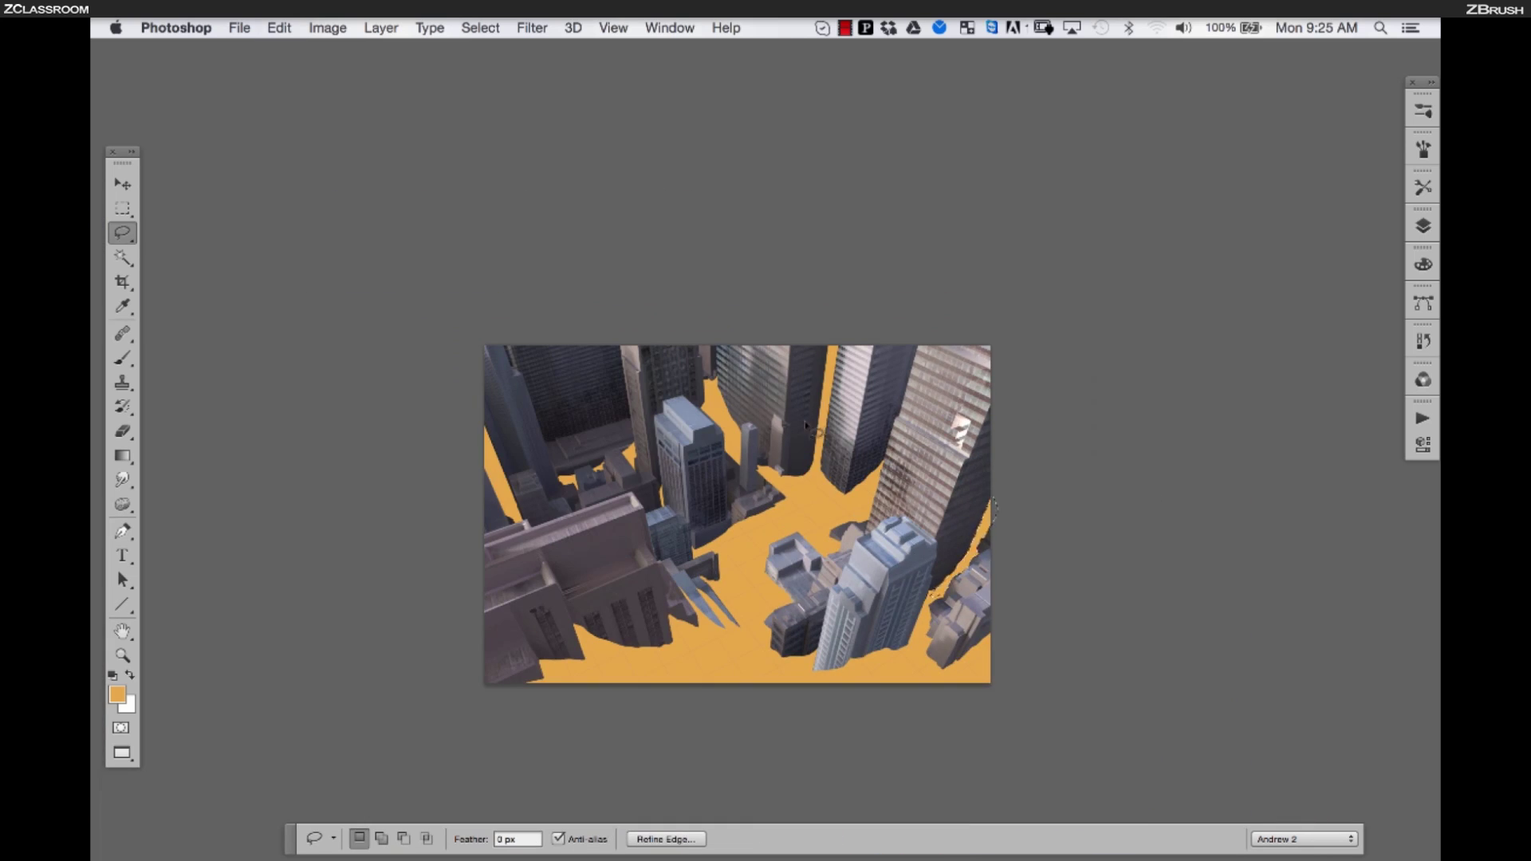
Adjust the sand layer with Hue/Saturation, turning the flat orange into a darker, less saturated brown
key(b)
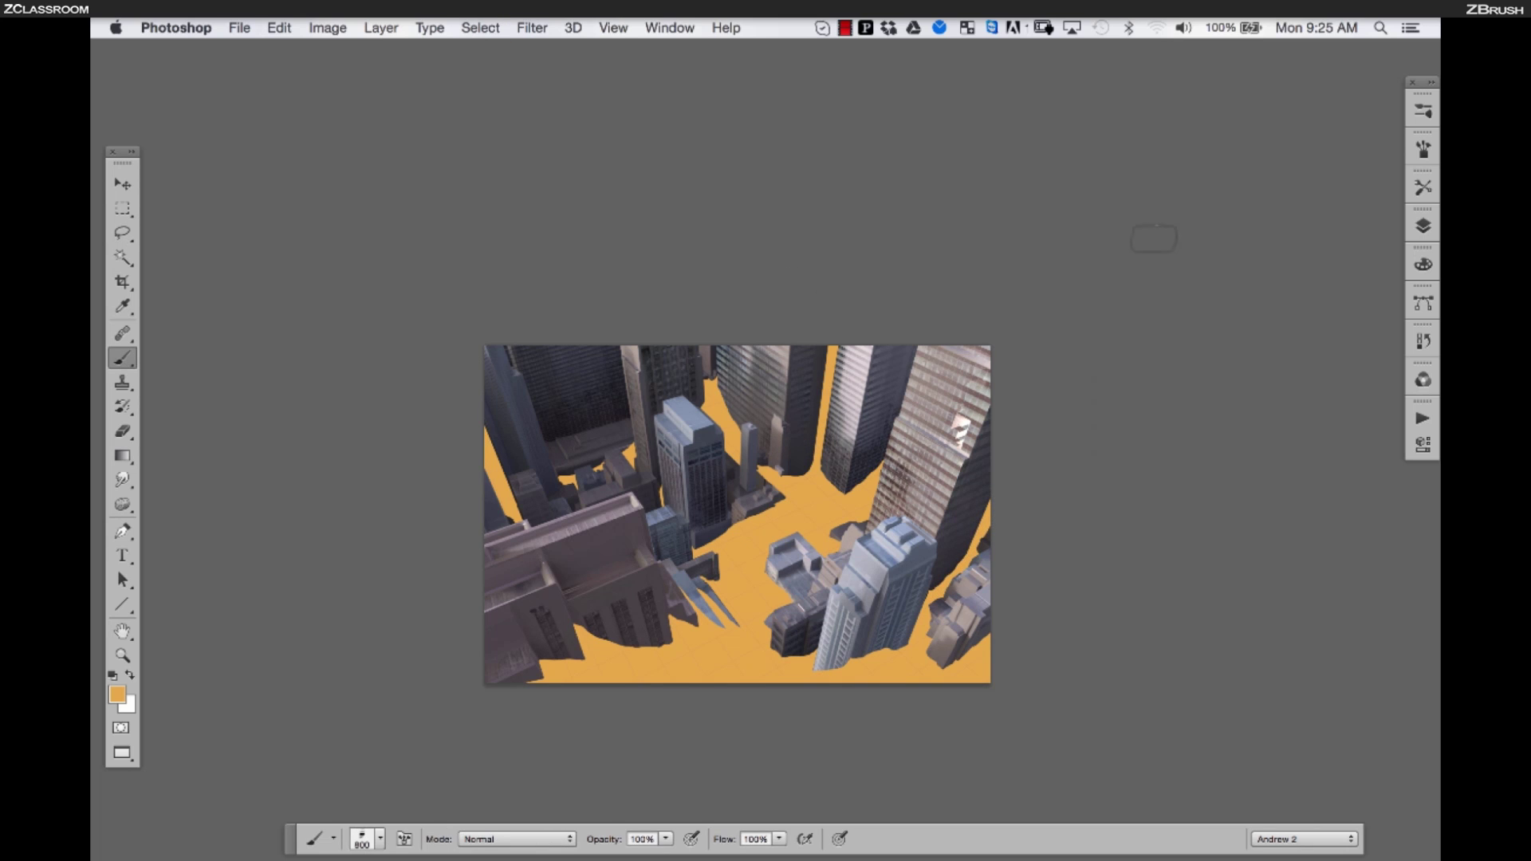
key(super+u)
drag(341, 682, 330, 682)
drag(341, 634, 328, 634)
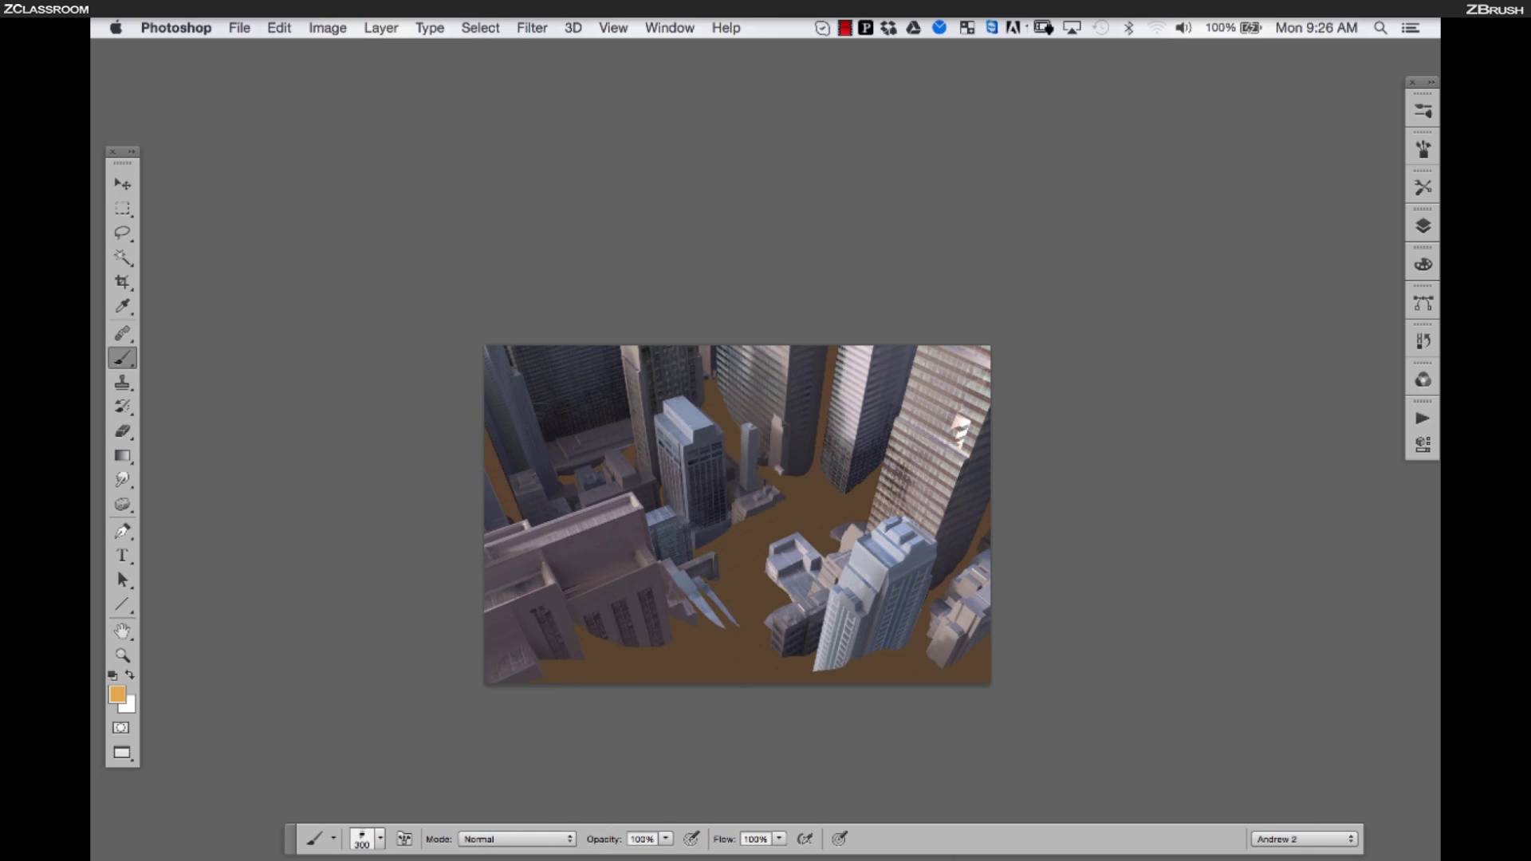
Create a new layer above the sand and brush a first stroke over the street in the middle of the city
click(517, 839)
click(680, 694)
key(super+shift+n)
click(595, 404)
click(662, 458)
click(629, 696)
key(Return)
drag(705, 556, 760, 581)
Shift the hue and saturation of the paint on the new layer with Hue/Saturation
key(super+u)
drag(342, 626, 336, 633)
drag(341, 730, 331, 729)
click(544, 530)
click(642, 840)
click(620, 774)
Brush bright orange highlights onto the sand in the central street and along the lower foreground
click(738, 568)
key(b)
mouse_move(718, 598)
mouse_down()
mouse_move(781, 542)
mouse_move(861, 507)
mouse_move(730, 579)
mouse_up()
drag(855, 400, 857, 335)
drag(686, 610, 572, 635)
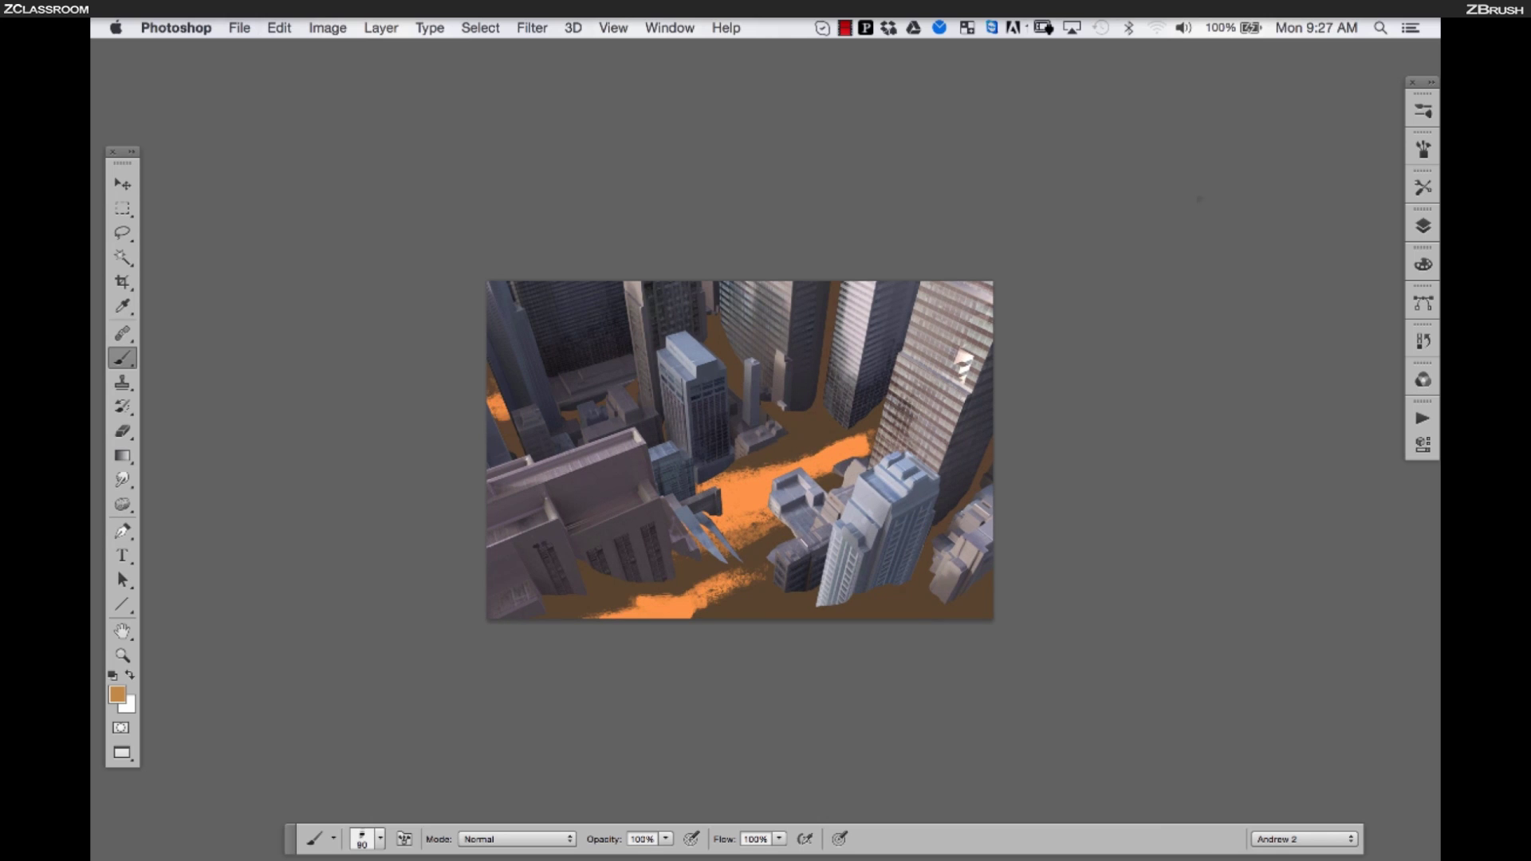
Choose another brush and a new orange, extend the sunlit sand strokes, and merge the highlight layer into the layer below
click(1424, 111)
drag(738, 472, 823, 451)
click(1423, 264)
click(1320, 303)
click(1257, 279)
drag(727, 607, 626, 708)
key(super+e)
Sample the street's orange and paint it over the brown sand in the lower foreground
alt+click(747, 607)
key(F6)
key(F6)
key(super+plus)
key(super+plus)
drag(756, 660, 666, 705)
drag(678, 704, 831, 706)
Cover the street and lower foreground with broad orange strokes using a 200 px brush
key(bracketright)
key(bracketright)
key(bracketright)
key(bracketright)
key(bracketright)
drag(785, 568, 381, 706)
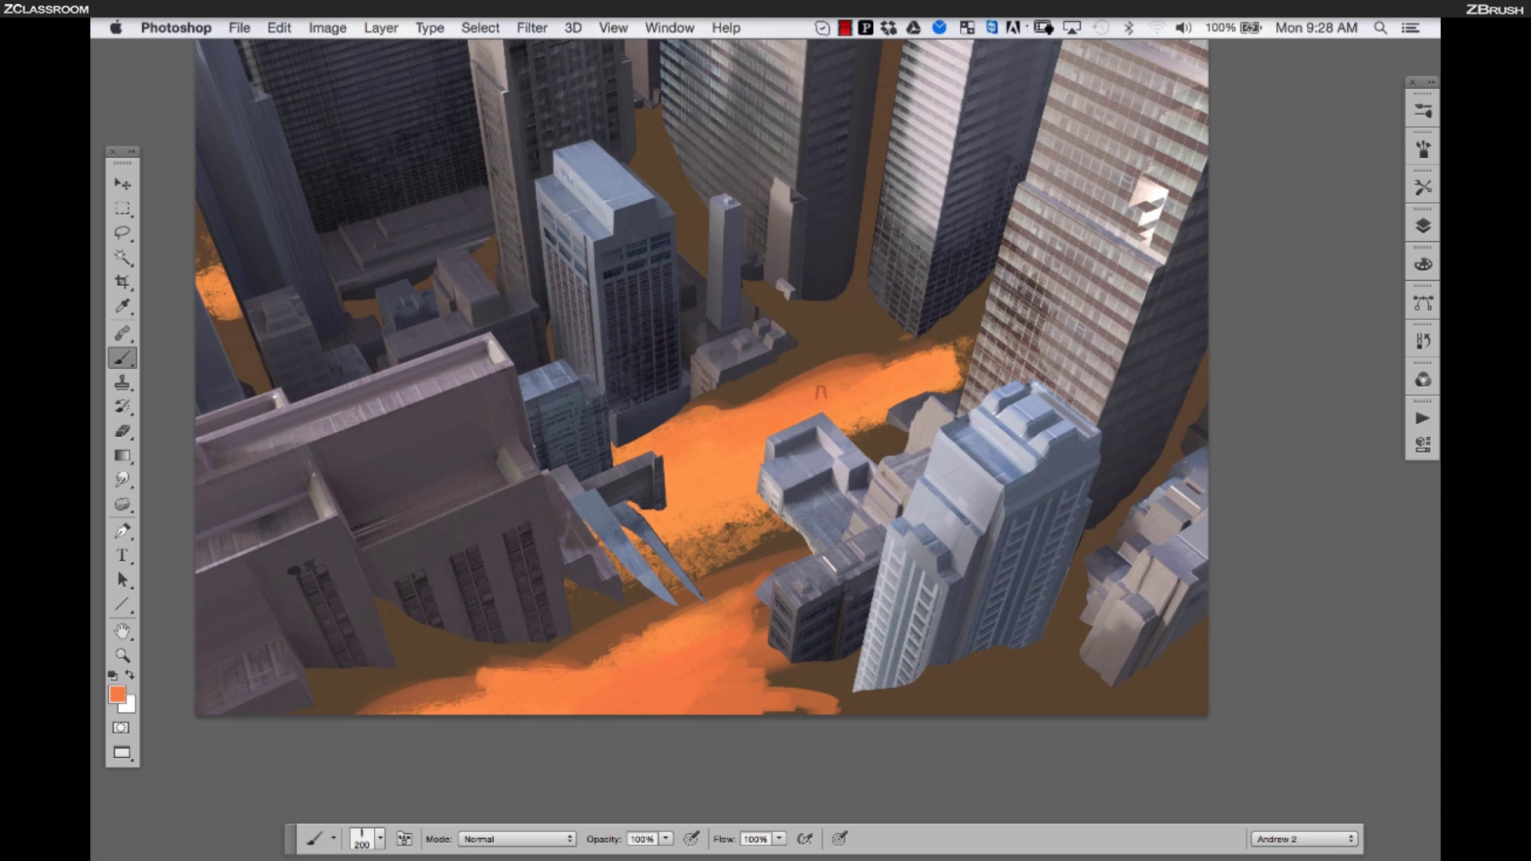
Pick a dark reddish brown and shade the sand in the narrow gap between the glass tower and the bright striped tower
alt+click(928, 355)
click(1424, 264)
drag(746, 258, 721, 402)
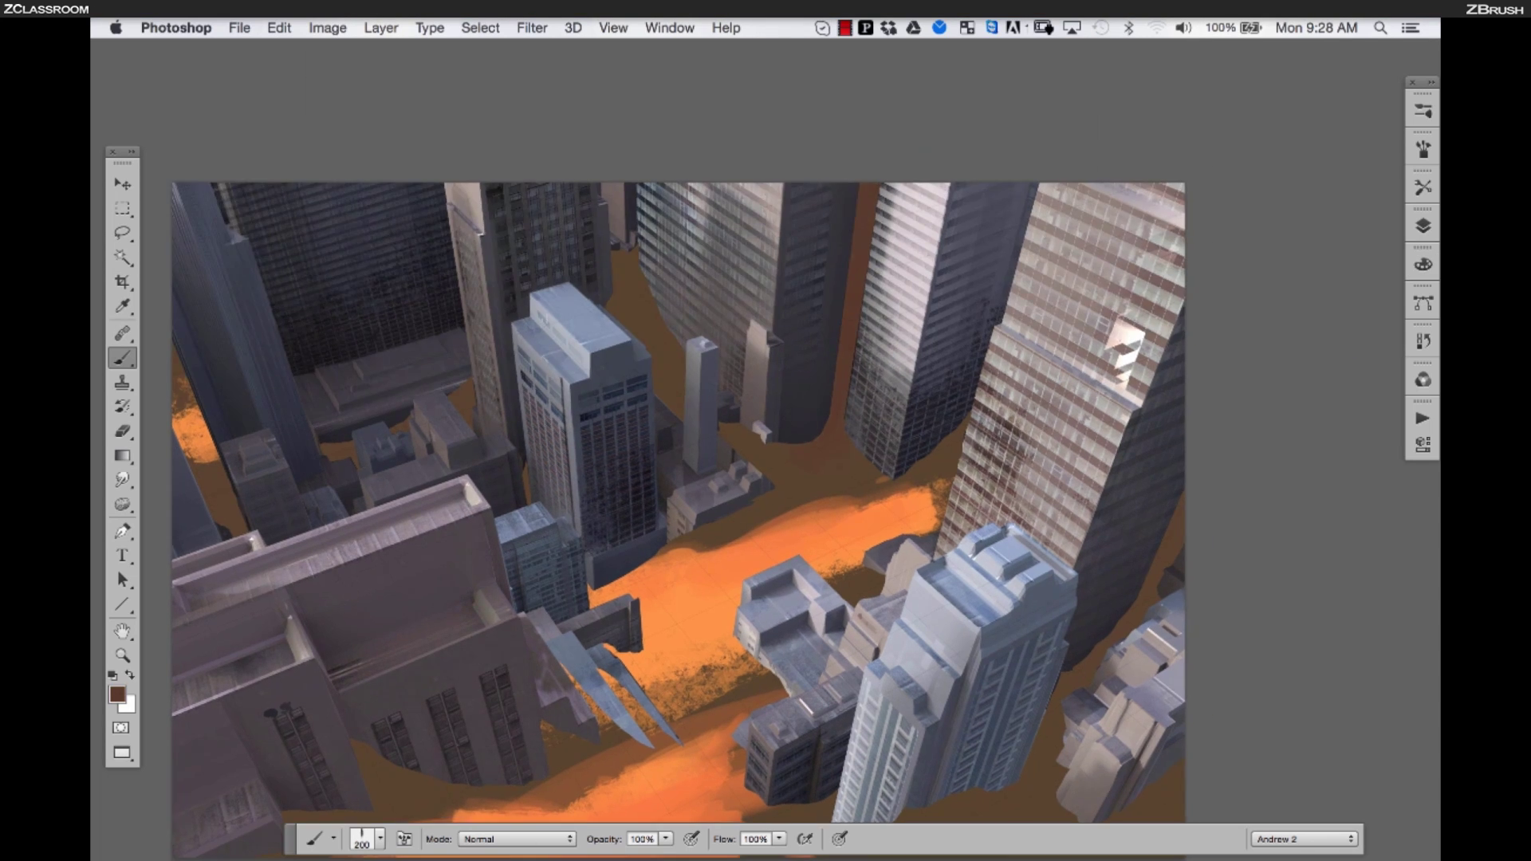
Pick a yellower orange and paint sunlit sand along the central street towards the striped towers with a 100 px brush
scroll(720, 401, down, 3)
scroll(543, 388, up, 2)
alt+click(962, 491)
click(1424, 264)
drag(1254, 277, 1260, 277)
key(bracketleft)
key(bracketleft)
key(bracketleft)
key(bracketleft)
drag(830, 528, 1051, 458)
drag(925, 457, 989, 449)
Paint orange and golden sand around the rear towers' bases, blending it into the street with sampled colours
drag(831, 339, 858, 391)
alt+click(855, 382)
alt+click(876, 539)
drag(851, 522, 989, 479)
drag(967, 465, 984, 454)
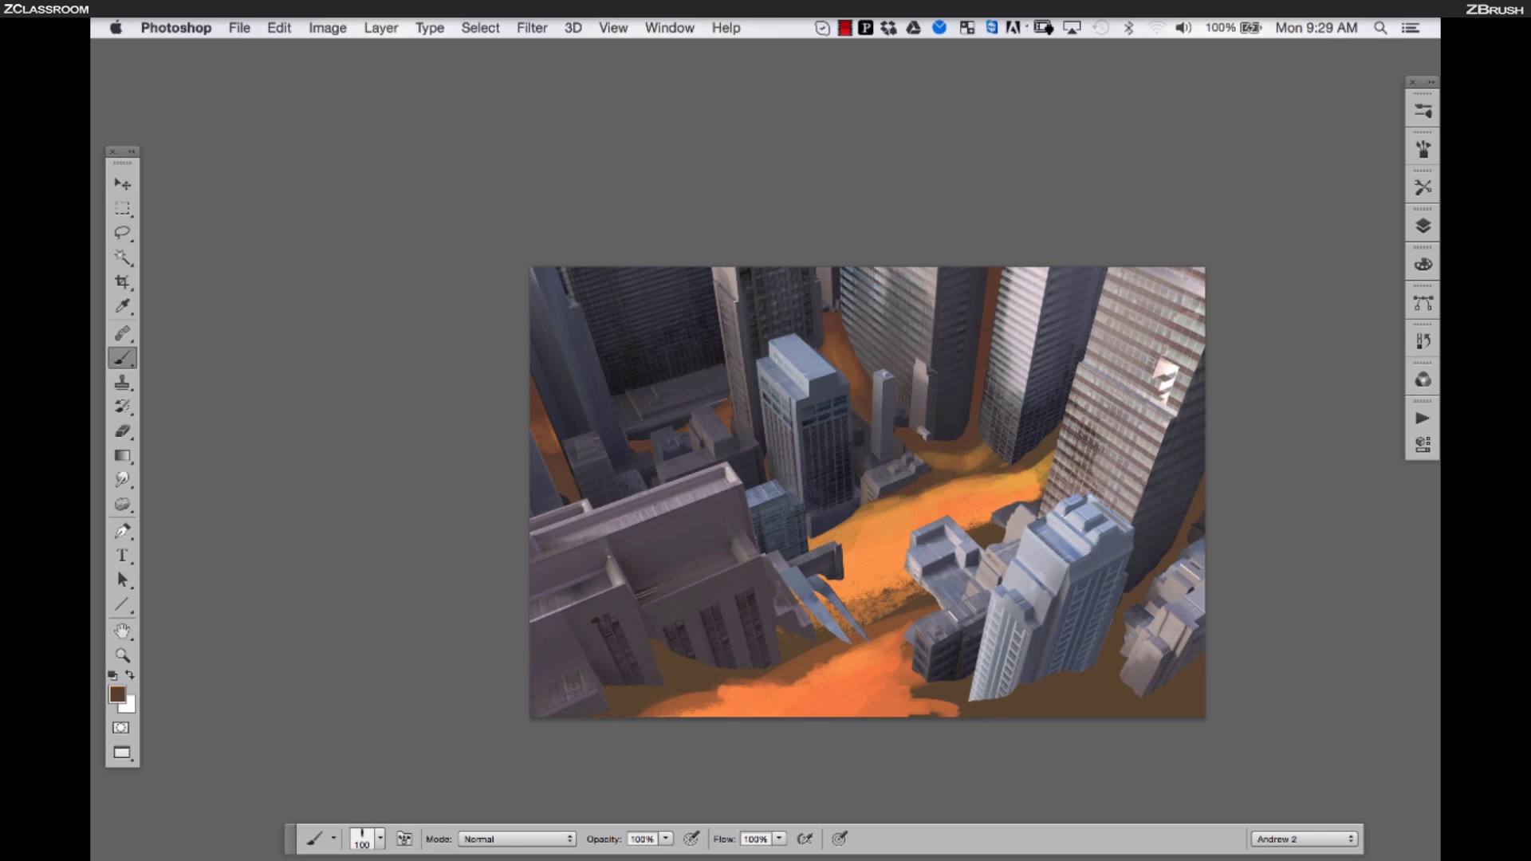
drag(821, 536, 852, 524)
drag(987, 471, 1056, 452)
Sample sand oranges and repaint the lower foreground dunes between the large flat-roofed building and the street
alt+click(1015, 491)
alt+click(962, 690)
drag(949, 706, 669, 710)
mouse_move(827, 665)
mouse_down()
mouse_move(714, 676)
mouse_move(662, 659)
mouse_up()
key(bracketright)
key(bracketright)
key(bracketright)
Raise the brightness of the sand layer with Brightness/Contrast
key(super+alt+b)
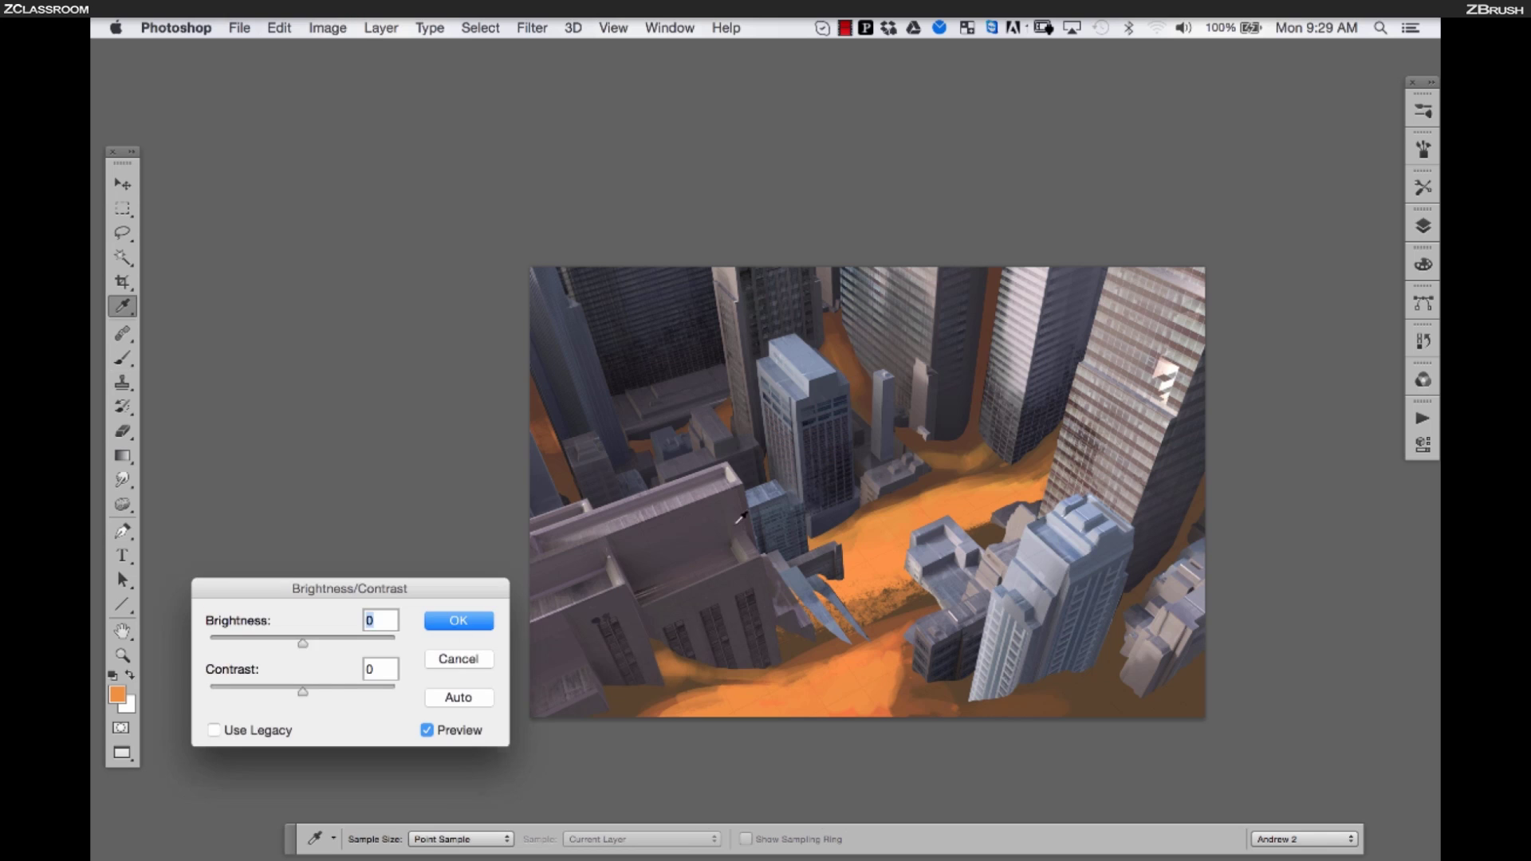
drag(302, 643, 336, 646)
click(449, 619)
Paint sand drifts against the large flat-roofed building's base and around the leaning slabs, reducing the brush to 60 px
key(super+plus)
drag(743, 662, 657, 622)
mouse_move(847, 635)
mouse_down()
mouse_move(918, 604)
mouse_move(854, 631)
mouse_up()
mouse_move(903, 579)
mouse_down()
mouse_move(943, 547)
mouse_move(1013, 584)
mouse_move(1024, 555)
mouse_up()
key(bracketleft)
key(bracketleft)
key(bracketleft)
key(bracketleft)
key(bracketleft)
mouse_move(997, 549)
mouse_down()
mouse_move(925, 533)
mouse_move(1029, 507)
mouse_move(958, 506)
mouse_up()
Shape the lower foreground dunes with sampled oranges, carrying the sand past the base of the pale blue tower
drag(965, 698, 870, 723)
alt+click(933, 693)
drag(997, 660, 870, 721)
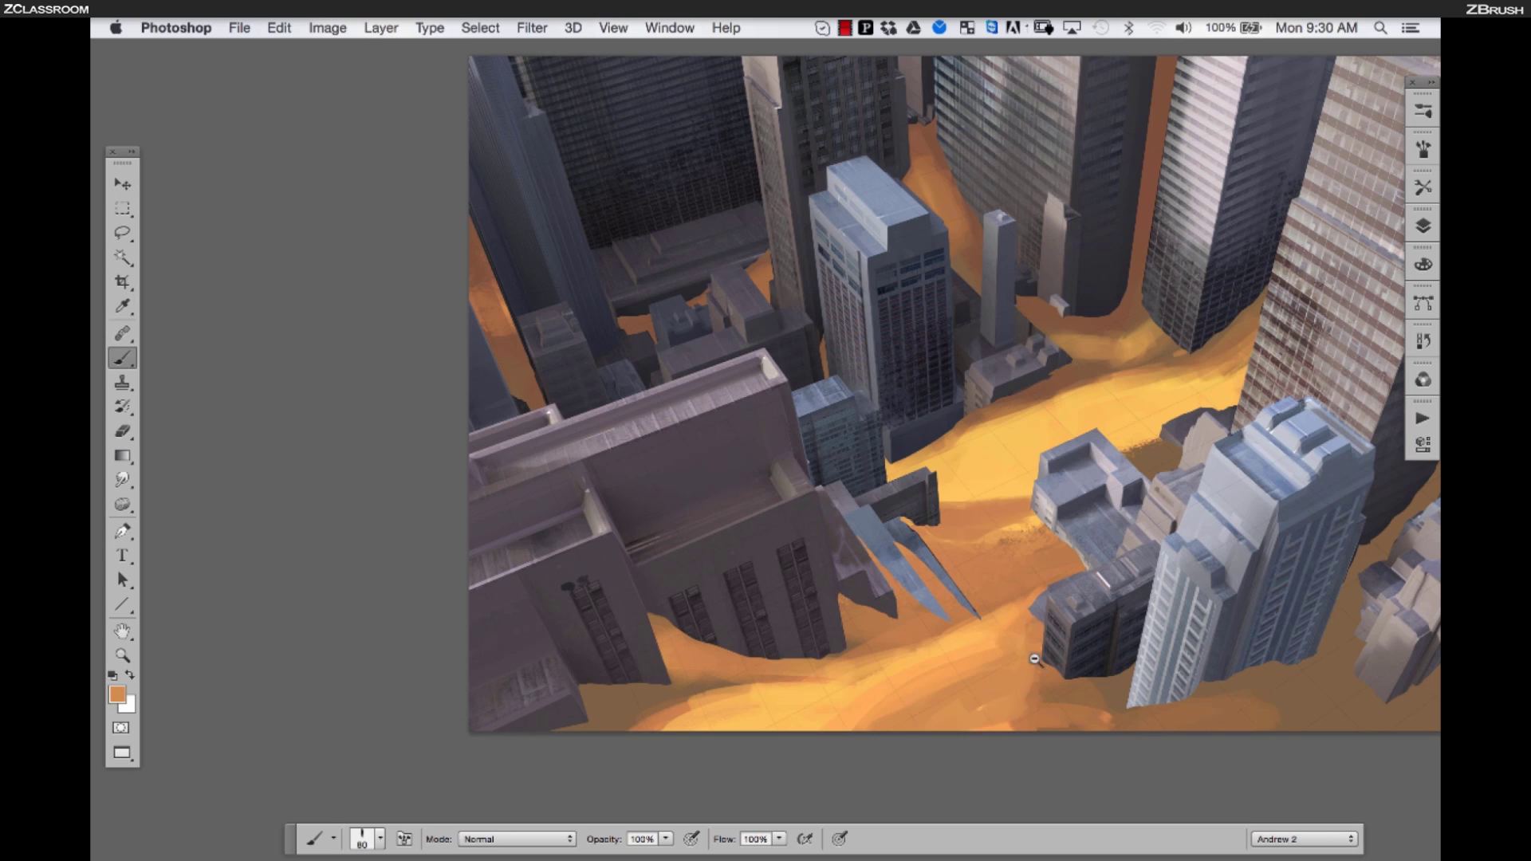
alt+click(989, 702)
drag(1011, 707, 929, 725)
key(super+minus)
mouse_move(1028, 674)
mouse_down()
mouse_move(1031, 654)
mouse_move(1245, 674)
mouse_up()
key(super+equal)
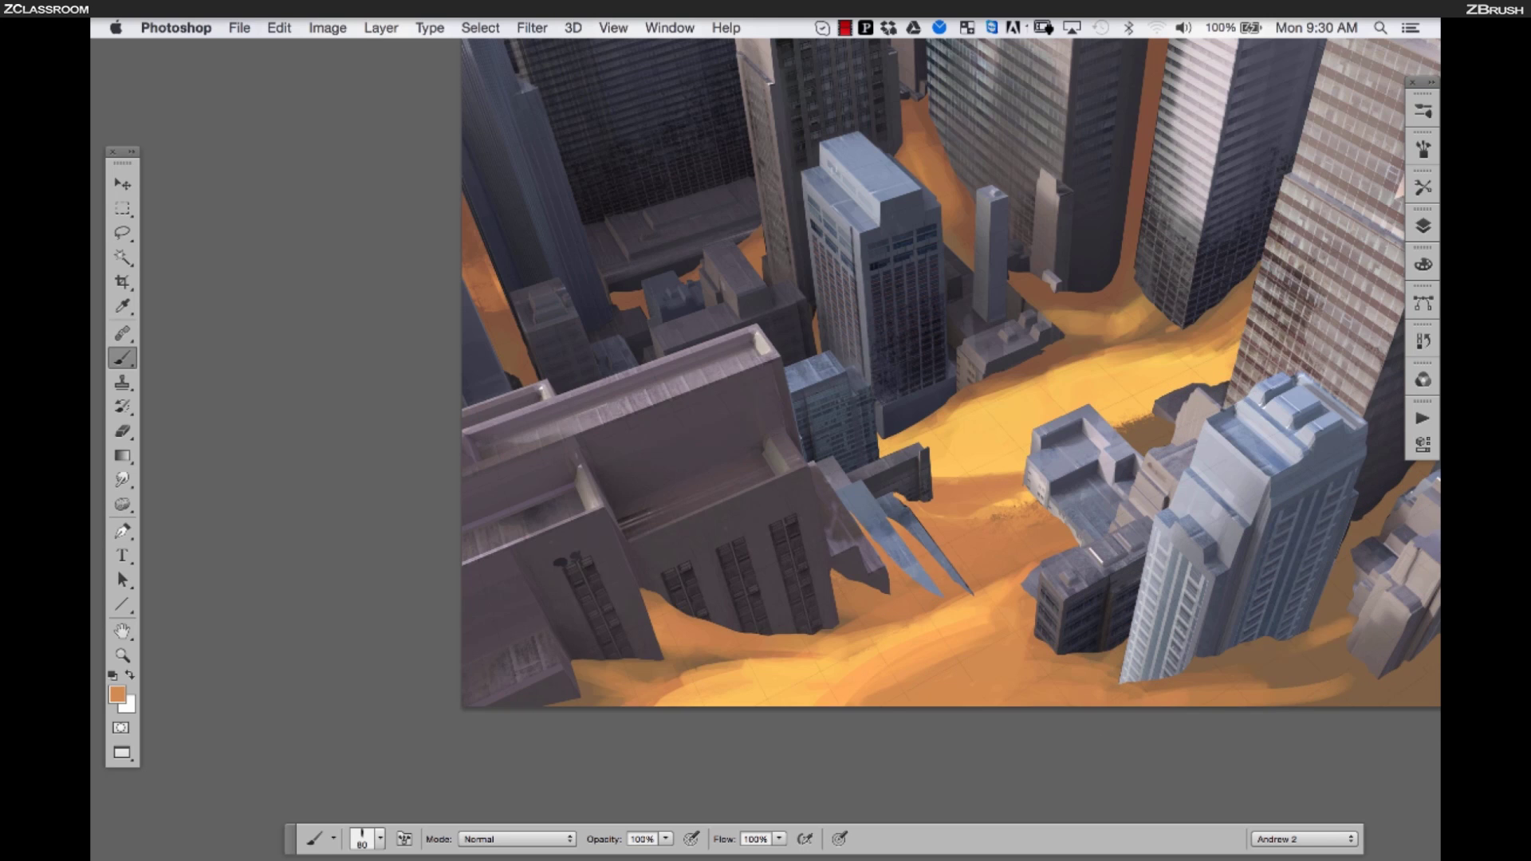
Paint orange sand drifts around the pale blue tower and the small buildings near the image's right edge
key(super+minus)
drag(1251, 606, 1284, 577)
drag(1209, 627, 1286, 604)
drag(1203, 532, 1246, 487)
drag(784, 465, 817, 569)
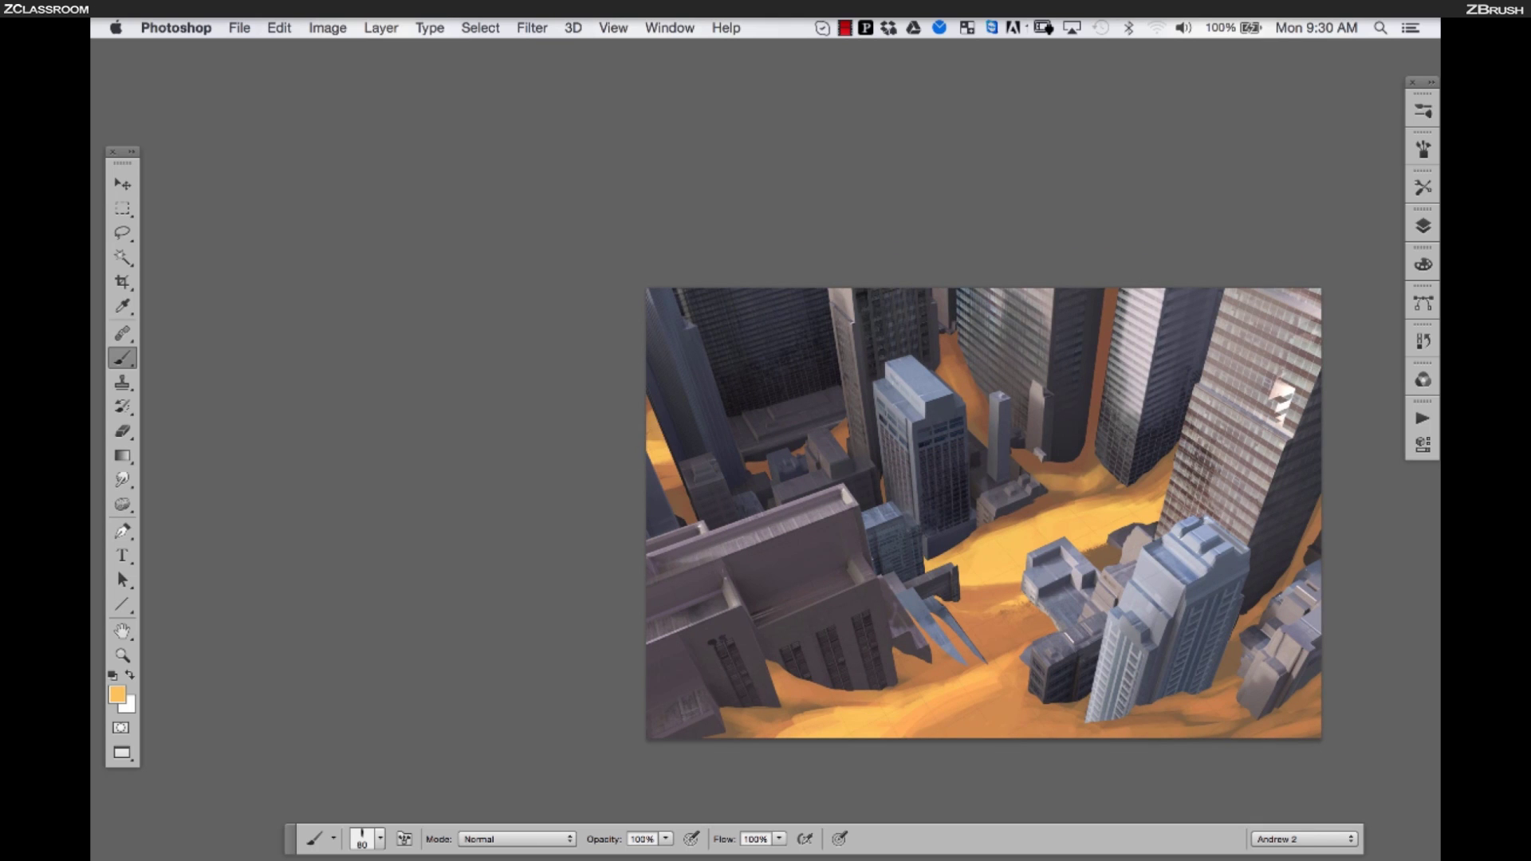
Pick a dark brown and paint shadows on the sand beneath and beside the leaning slabs
key(super+equal)
alt+click(1100, 391)
click(1424, 264)
drag(1294, 322, 1273, 322)
key(super+minus)
drag(877, 599, 762, 402)
key(super+equal)
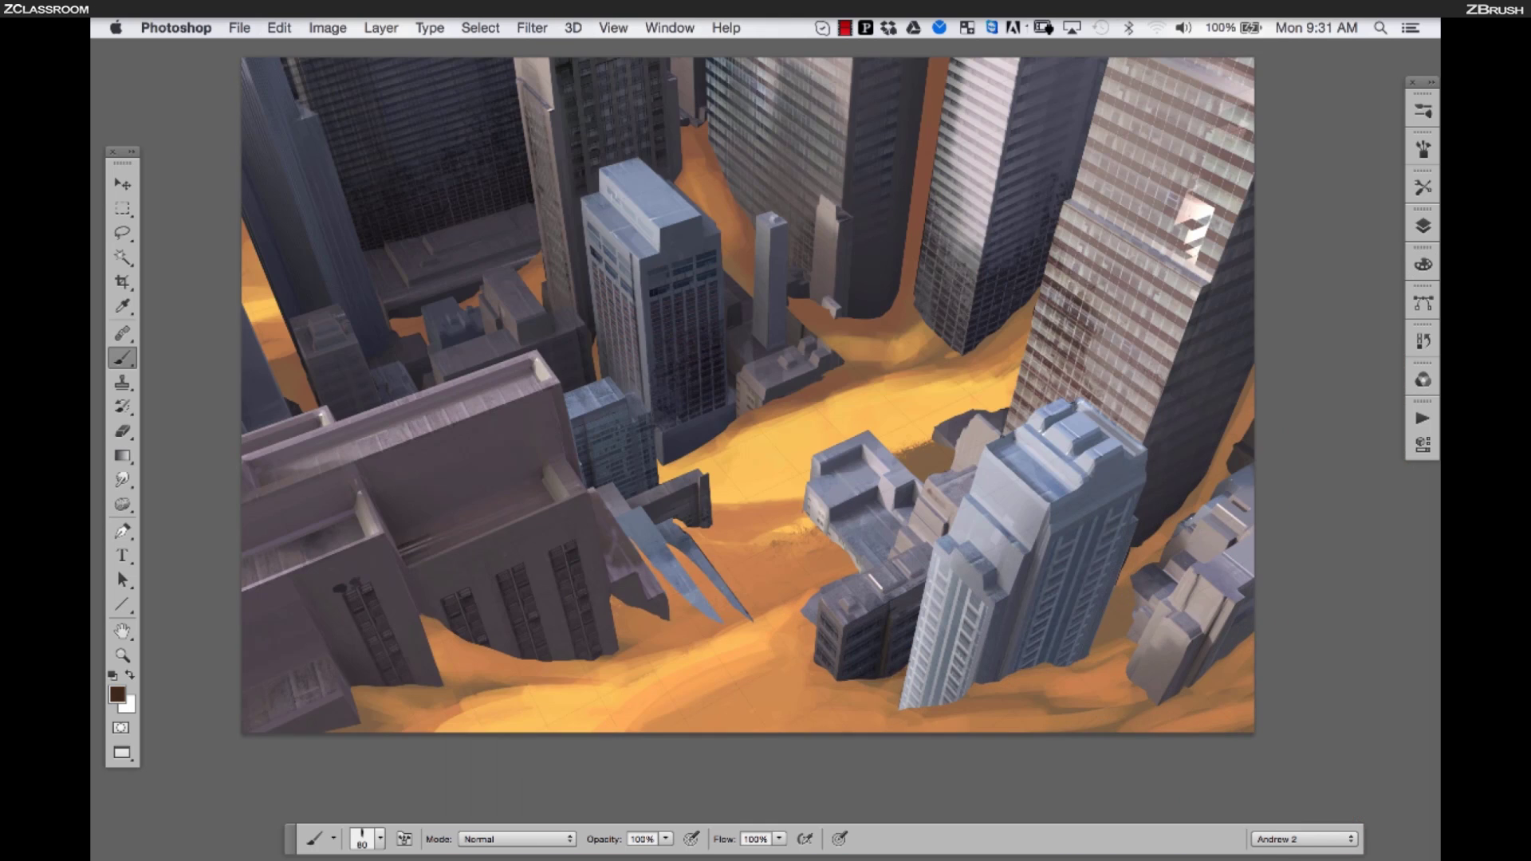
alt+click(677, 613)
drag(687, 558, 722, 614)
mouse_move(706, 554)
mouse_down()
mouse_move(752, 613)
mouse_move(767, 600)
mouse_move(678, 653)
mouse_up()
Blend the dune ridge beside the leaning slabs into the street with sampled oranges and a 40 px brush
alt+click(766, 612)
alt+click(759, 632)
drag(763, 628, 802, 580)
mouse_move(821, 552)
mouse_down()
mouse_move(833, 542)
mouse_move(761, 543)
mouse_up()
alt+click(814, 575)
alt+click(769, 551)
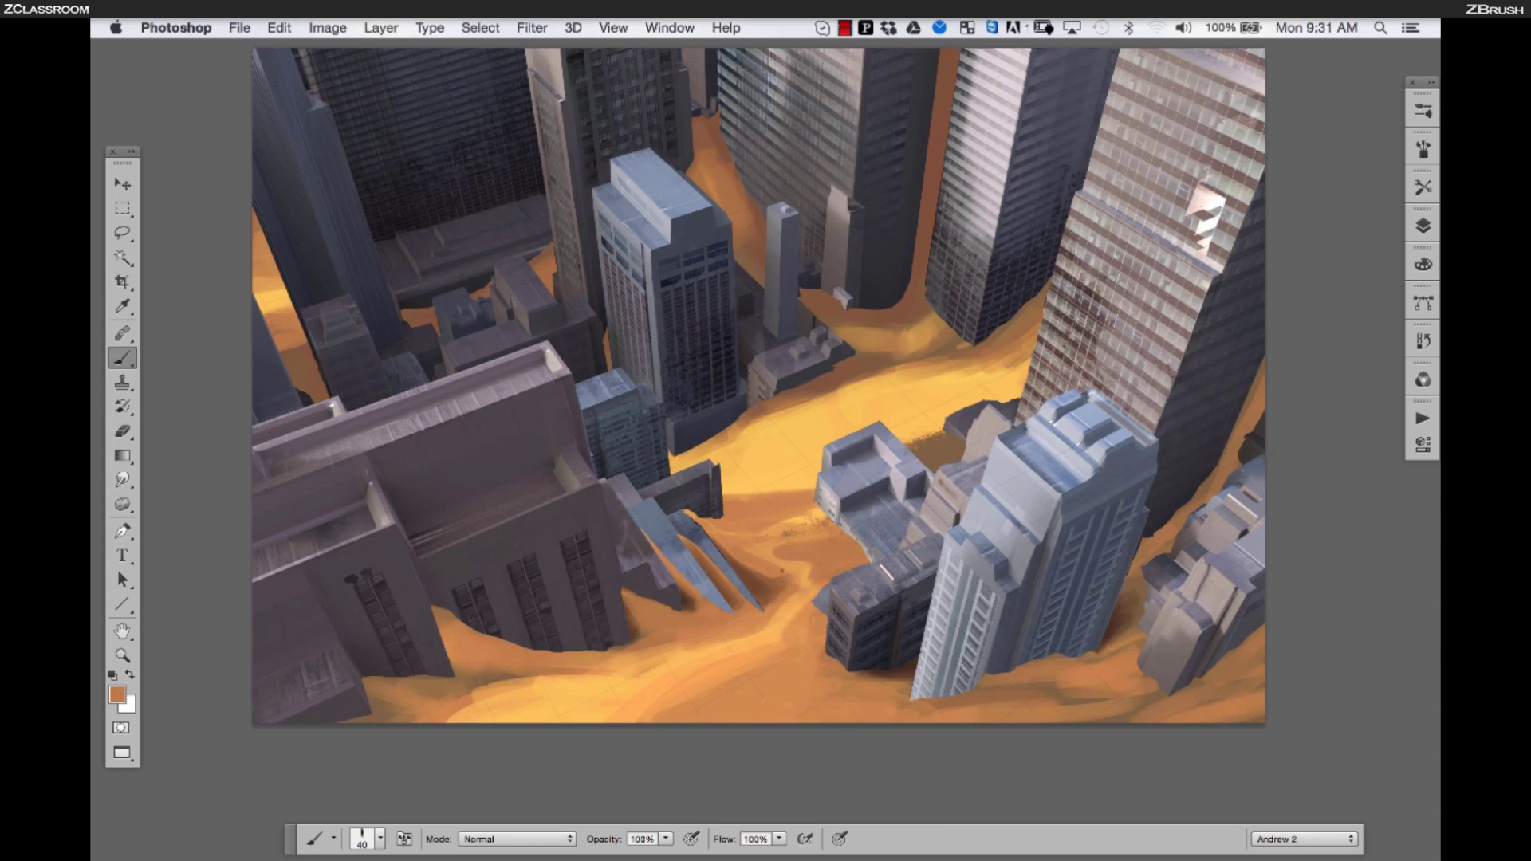
Repaint the sand along the central street and around the rear towers' bases with a 100 px brush
scroll(787, 524, up, 3)
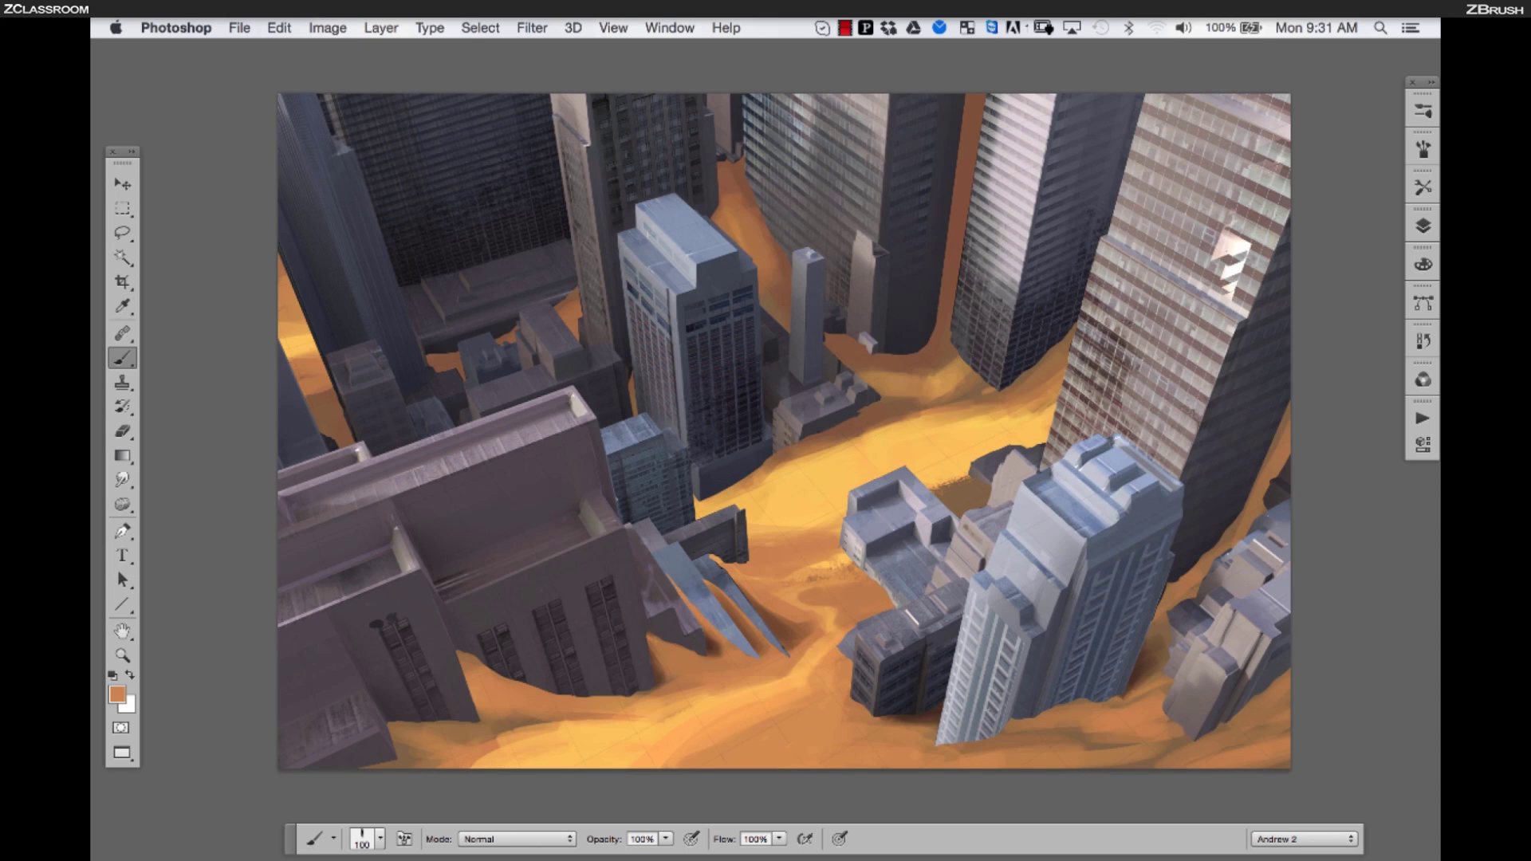
drag(1054, 408, 951, 451)
drag(1051, 413, 769, 480)
alt+click(955, 306)
drag(861, 372, 917, 380)
mouse_move(867, 376)
mouse_down()
mouse_move(957, 405)
mouse_move(983, 372)
mouse_up()
Sample a dark brown and darken the sand in the narrow gap between the rear towers
key(super+minus)
alt+click(943, 351)
scroll(866, 530, right, 4)
scroll(865, 530, up, 1)
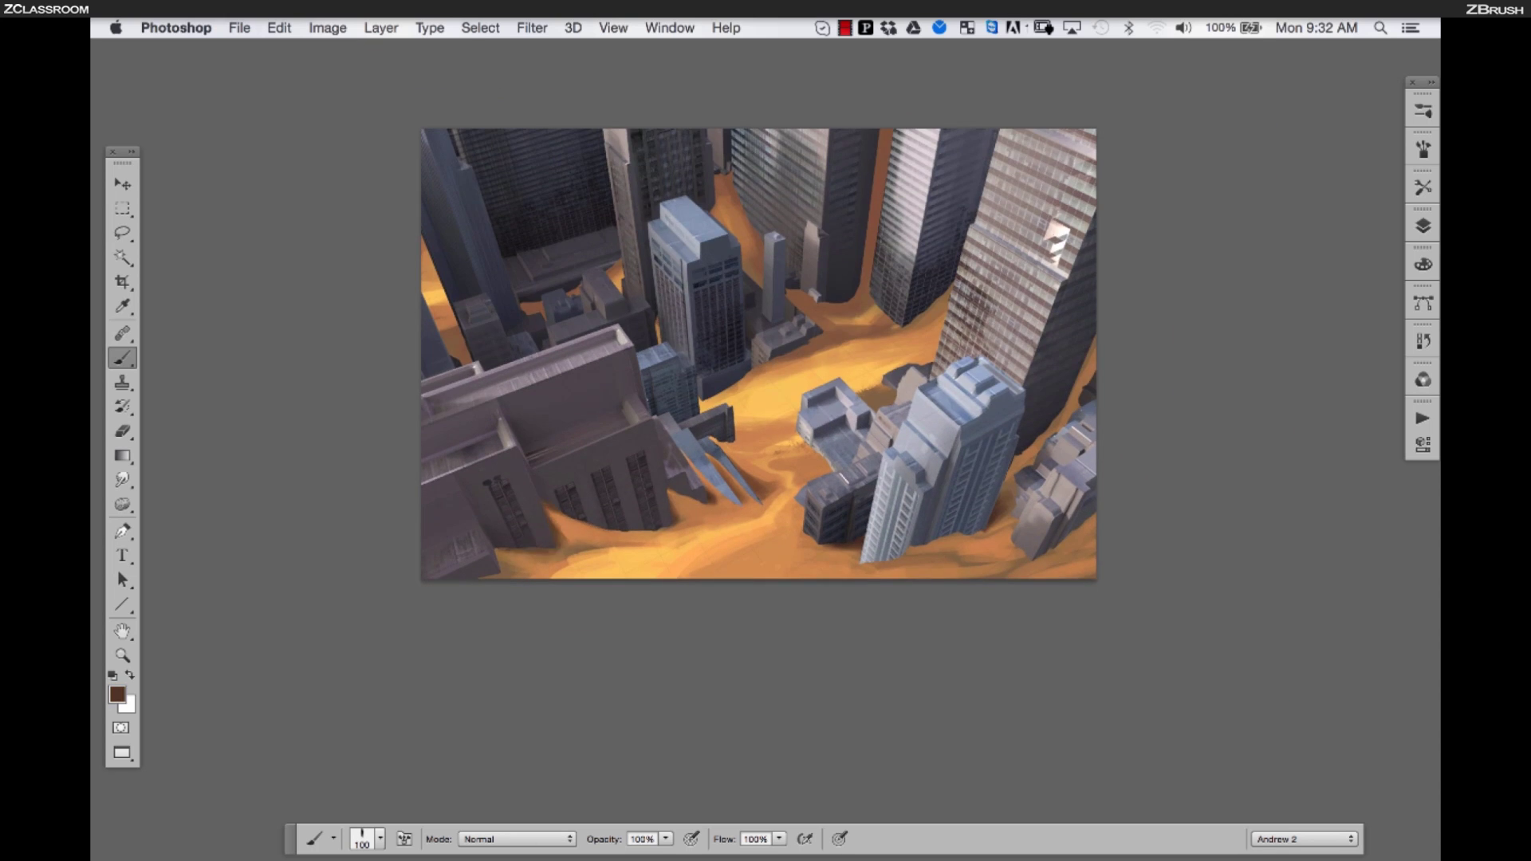
scroll(985, 591, up, 2)
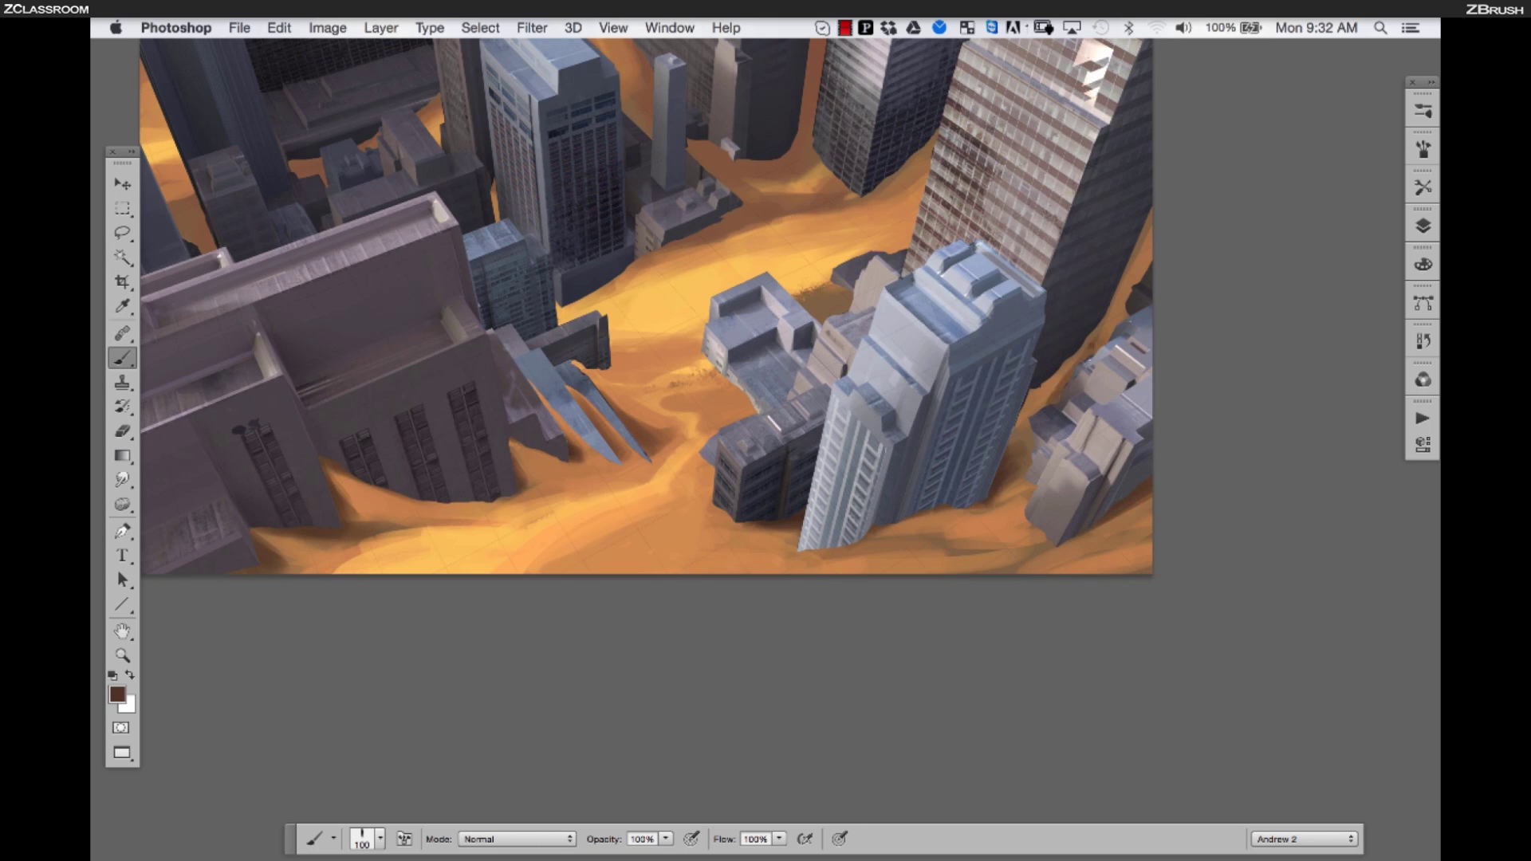
scroll(646, 431, up, 5)
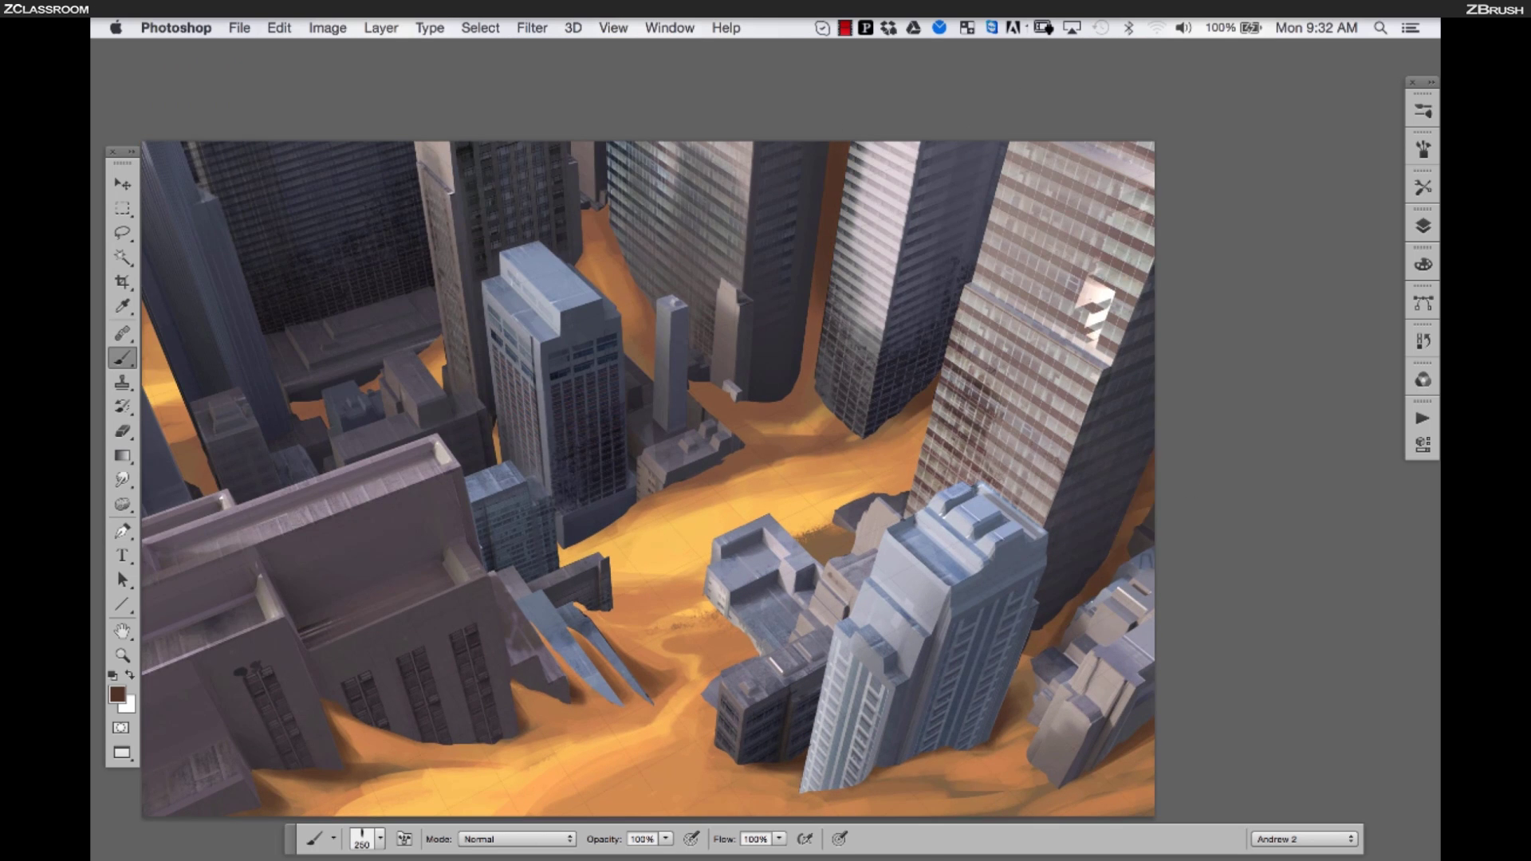
drag(964, 322, 1253, 381)
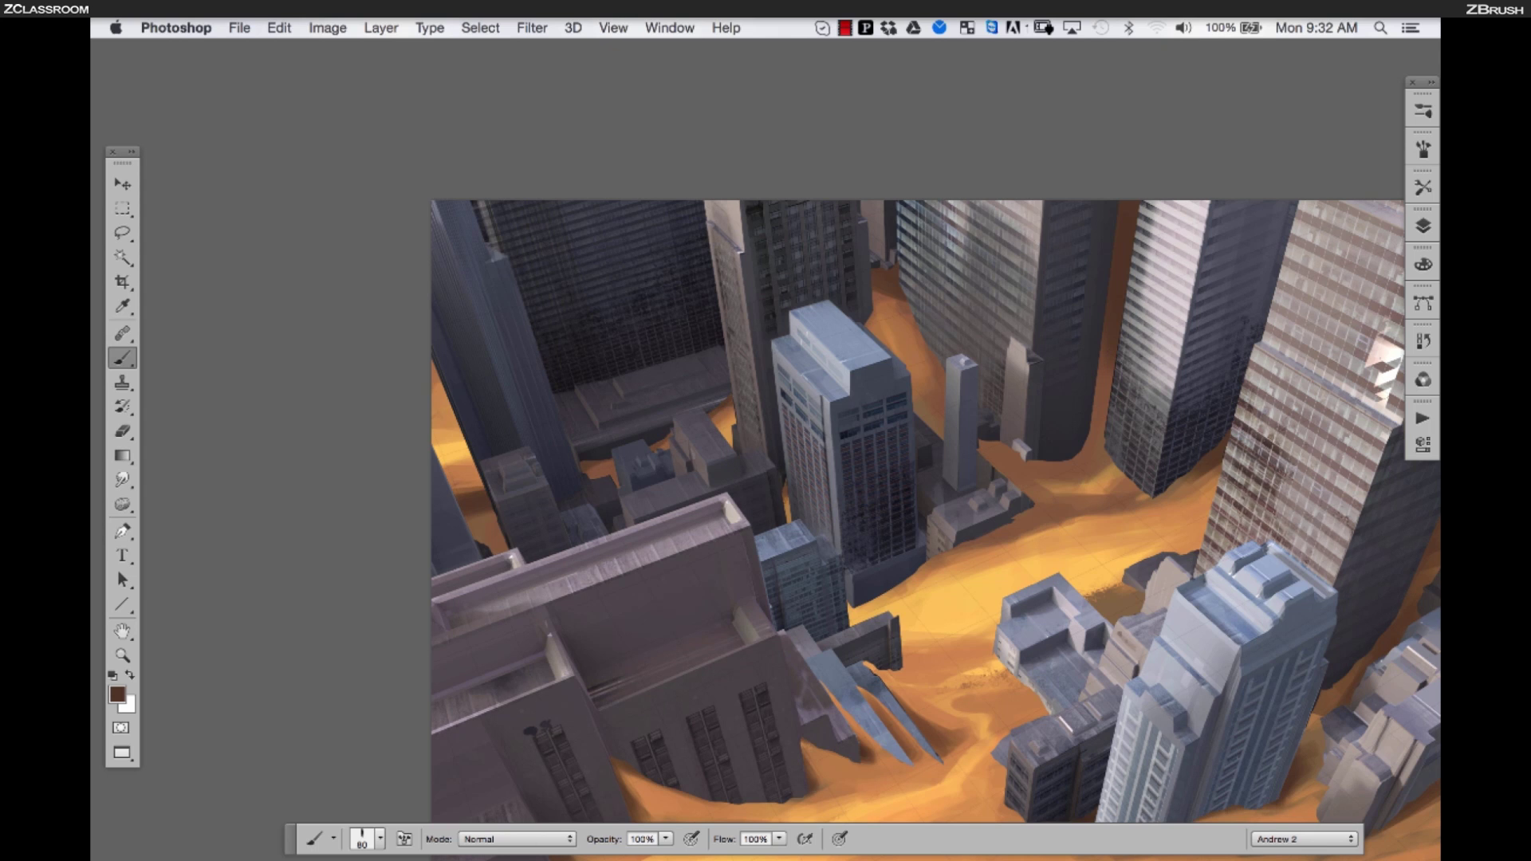
scroll(911, 444, down, 2)
Add a Color Balance adjustment above Layer 2 and shift the buildings towards warmer tones
click(1423, 225)
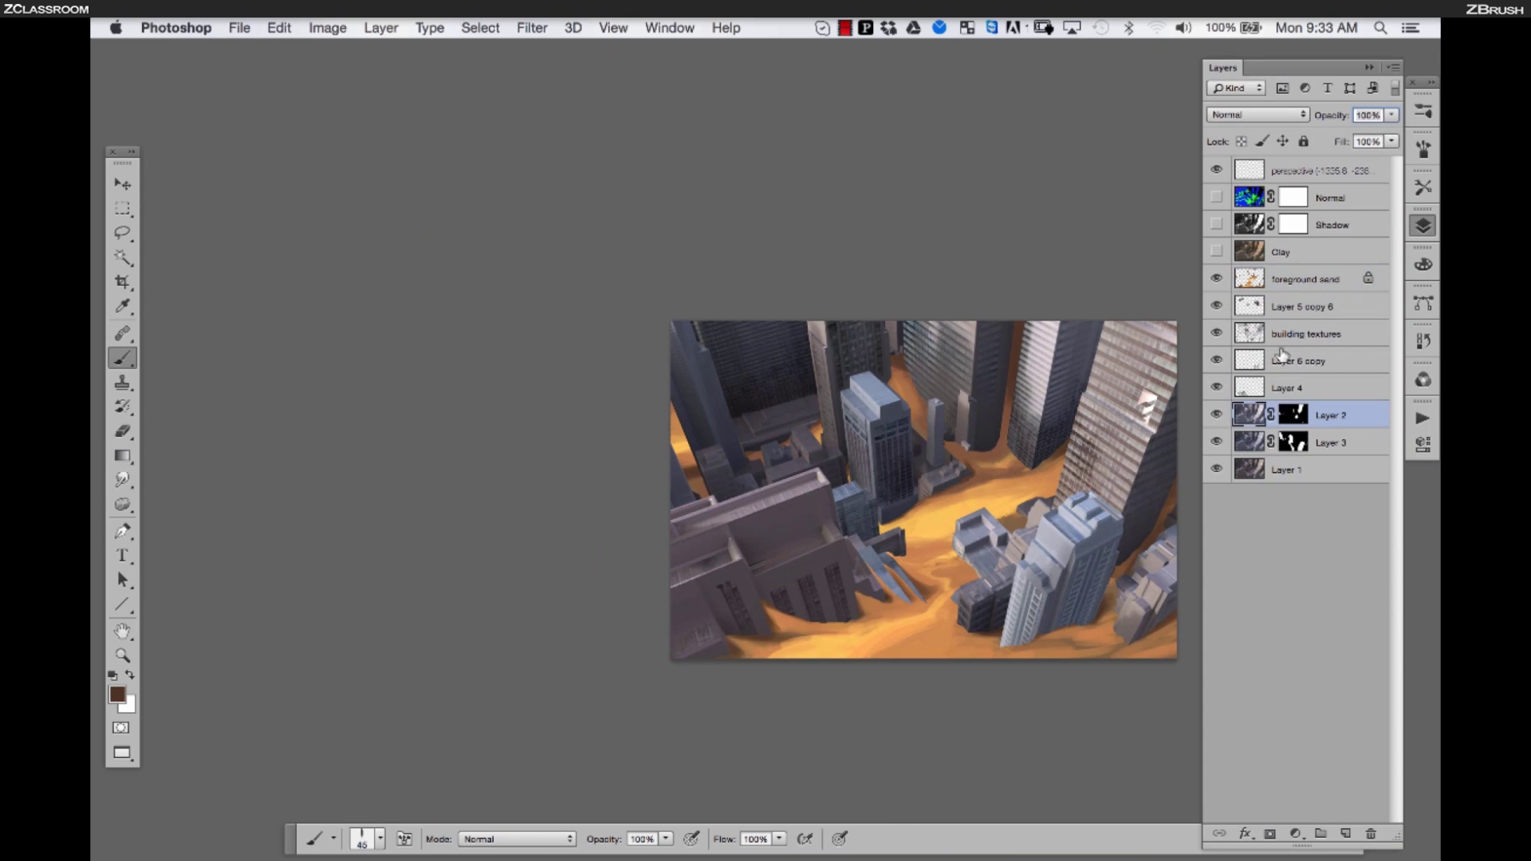
click(1296, 834)
click(1324, 682)
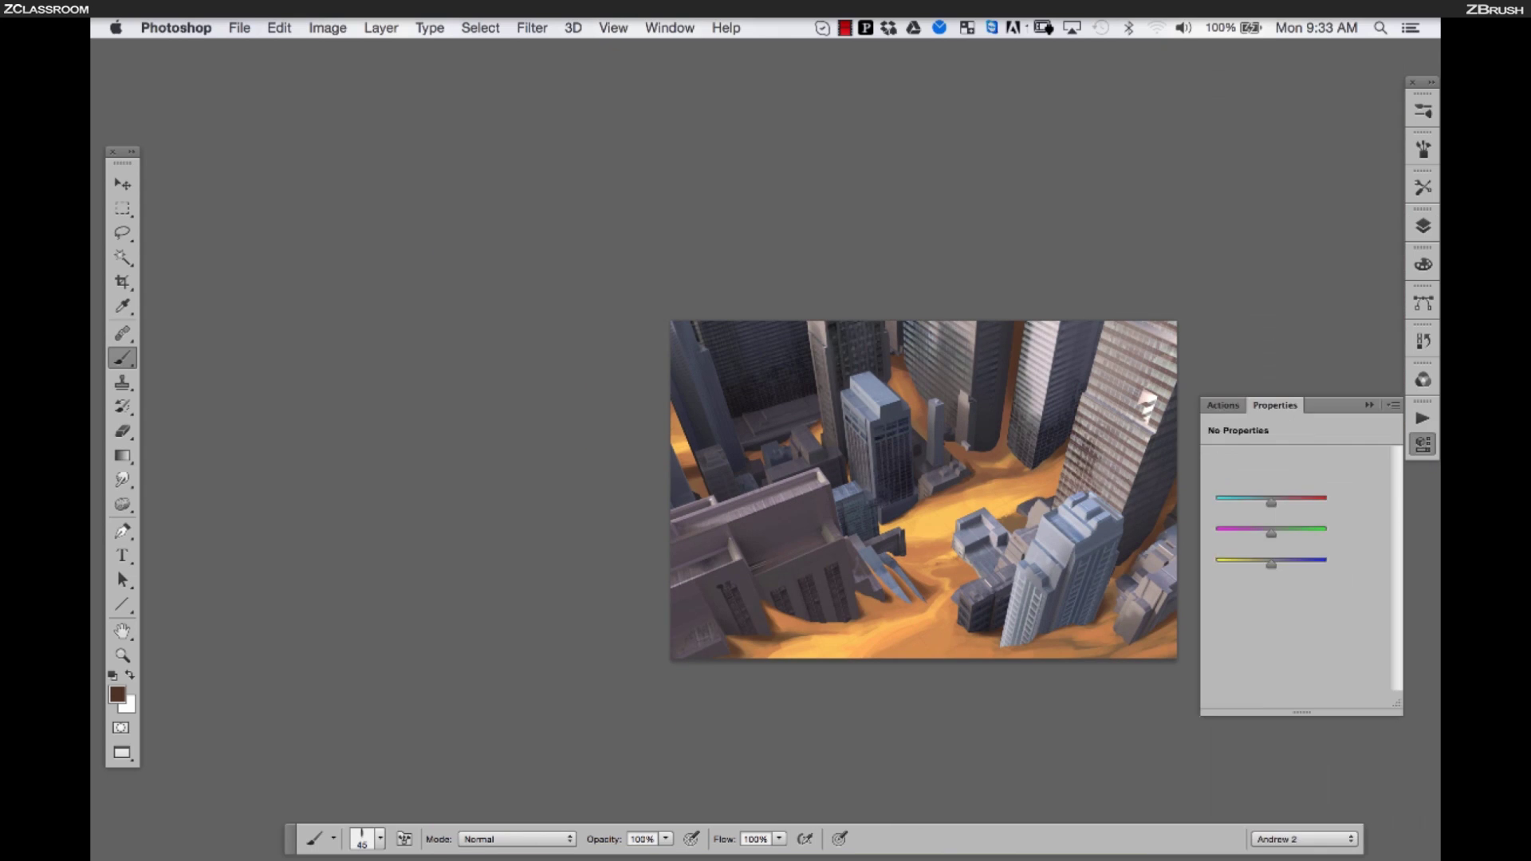
click(1424, 226)
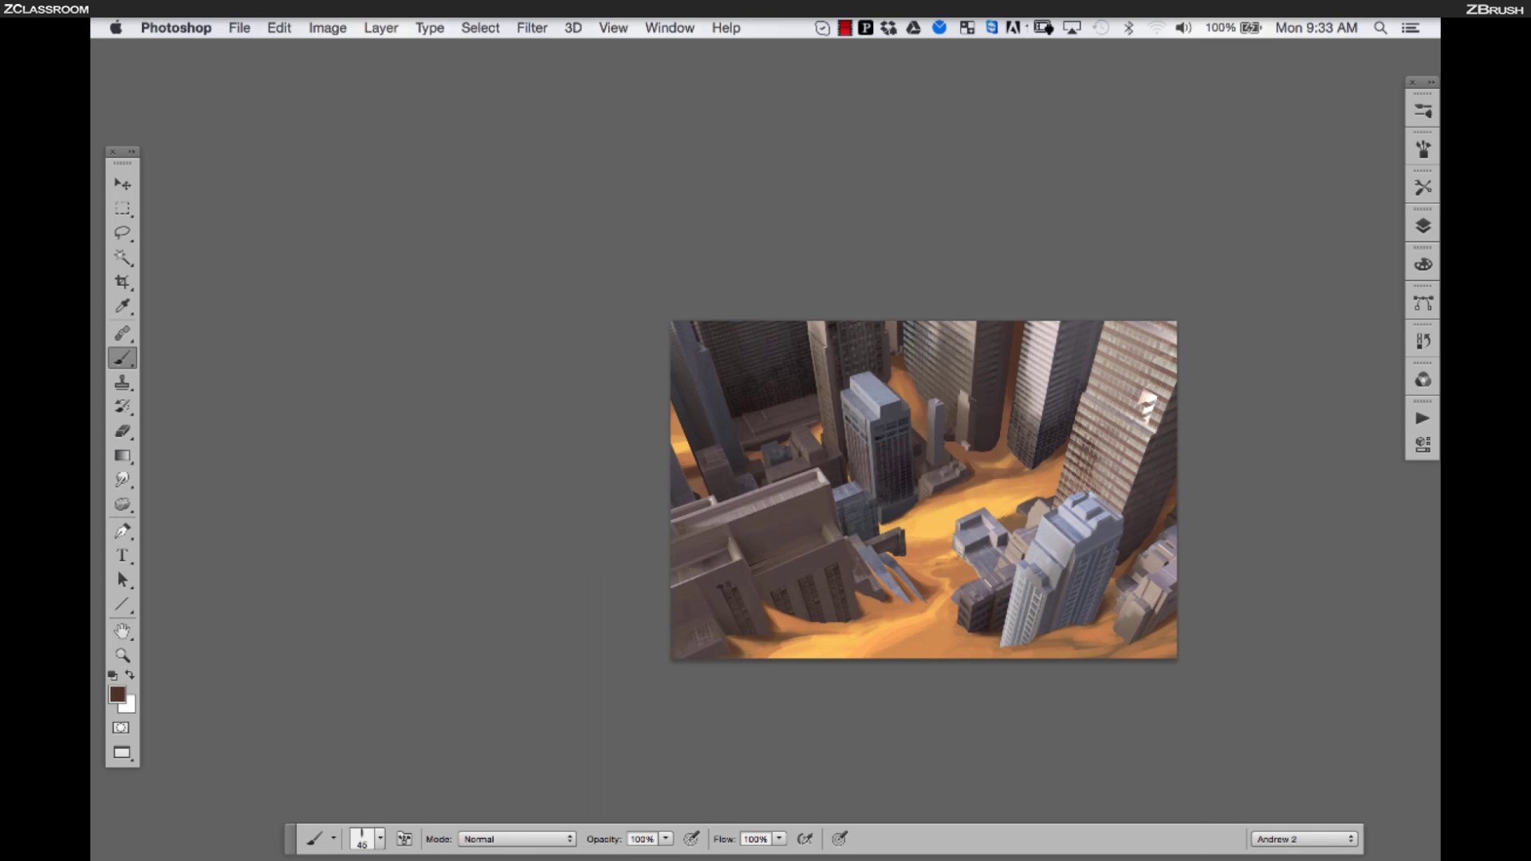
Choose a soft 500 px brush and paint orange light bounced from the sand onto the buildings' lower parts
click(1423, 110)
drag(1402, 149, 1402, 140)
click(1288, 173)
click(1424, 226)
super+click(1002, 513)
super+click(999, 504)
drag(999, 504, 960, 634)
key(bracketleft)
key(bracketleft)
key(bracketleft)
key(bracketleft)
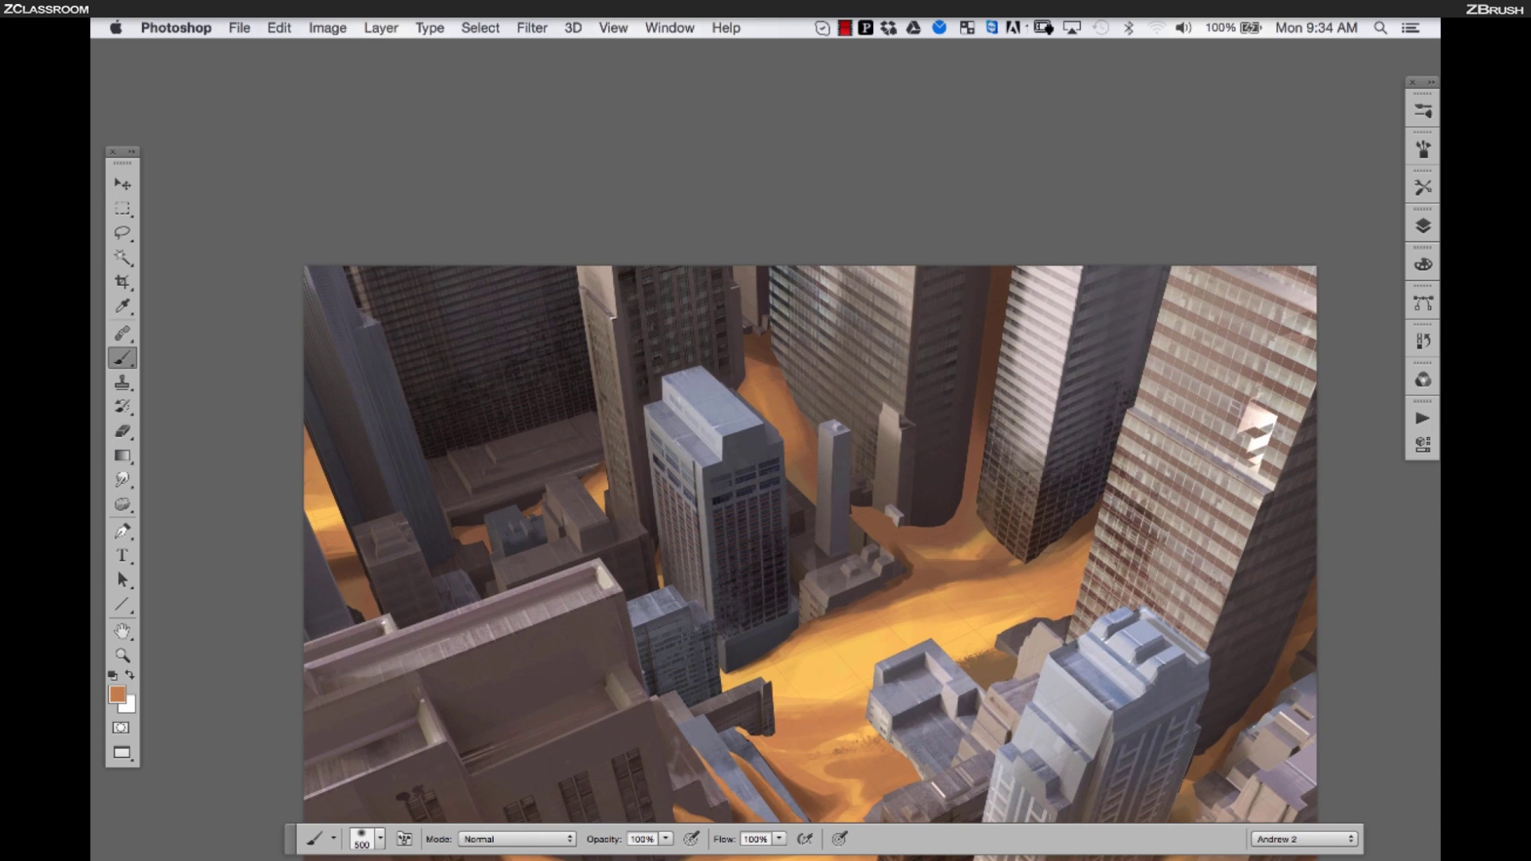
scroll(822, 638, down, 2)
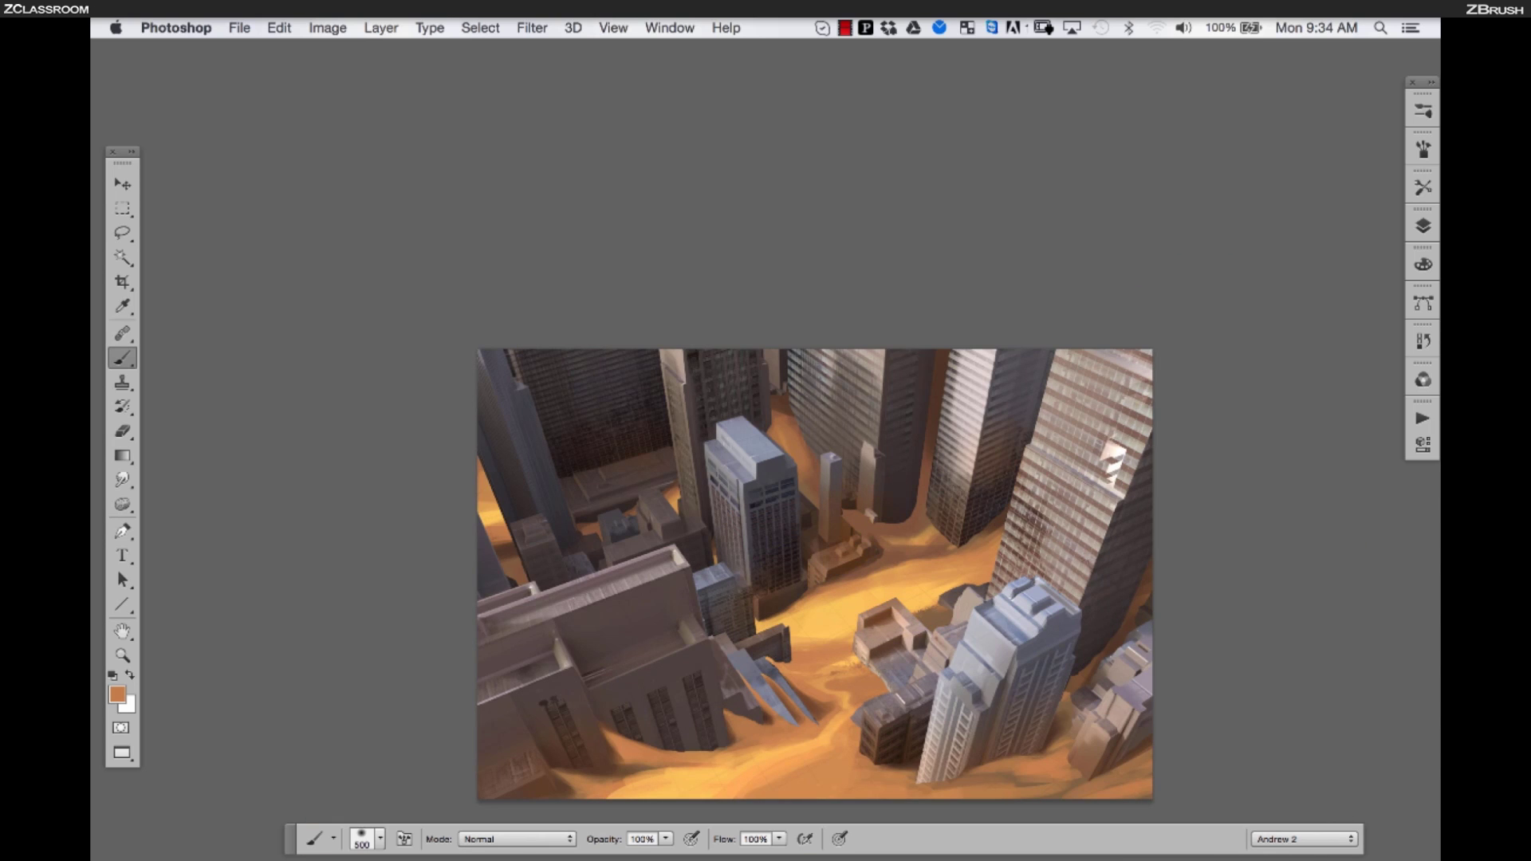
scroll(861, 507, down, 2)
scroll(903, 558, up, 3)
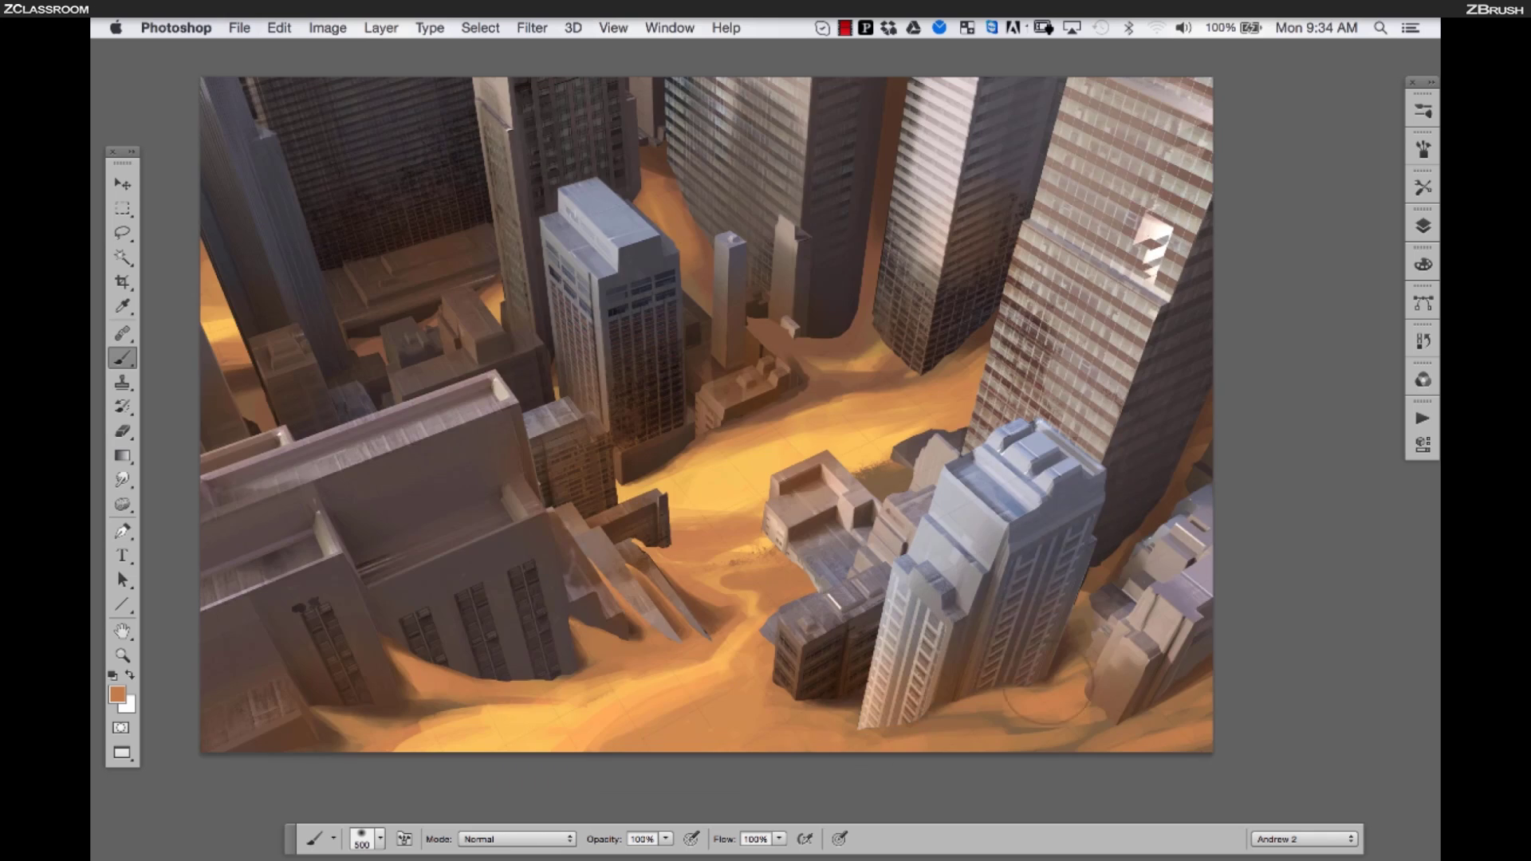
Extend the warm orange glow over the blue-roofed tower and the pale blue foreground tower
scroll(847, 319, down, 1)
drag(751, 322, 784, 390)
key(bracketleft)
key(bracketleft)
key(bracketleft)
key(bracketleft)
key(bracketleft)
key(bracketleft)
key(bracketleft)
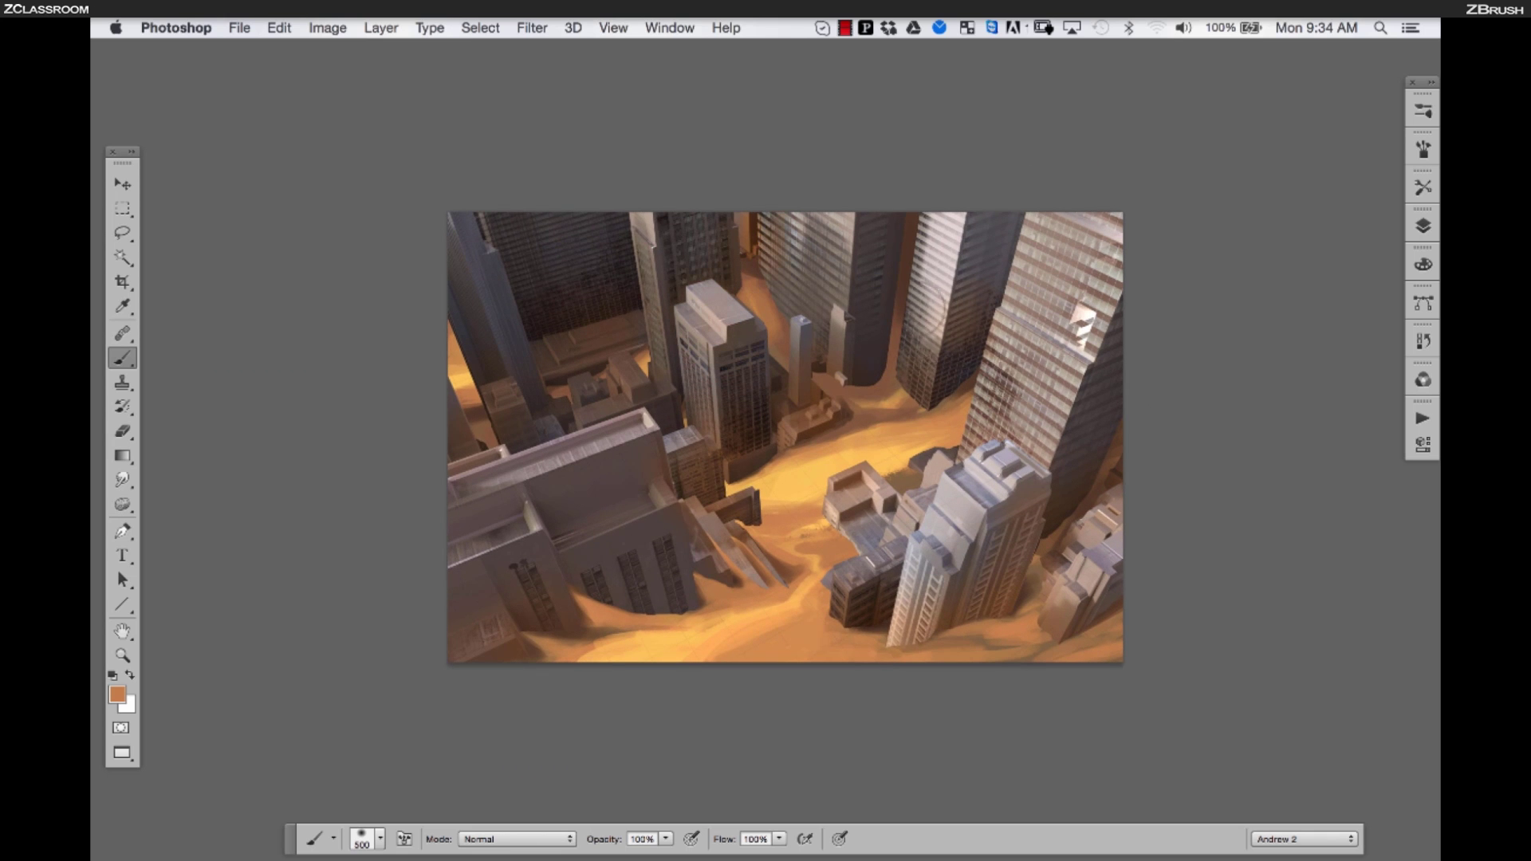
scroll(792, 445, up, 3)
scroll(792, 446, down, 3)
Erase excess orange glow from the buildings with a soft 200 px eraser
key(e)
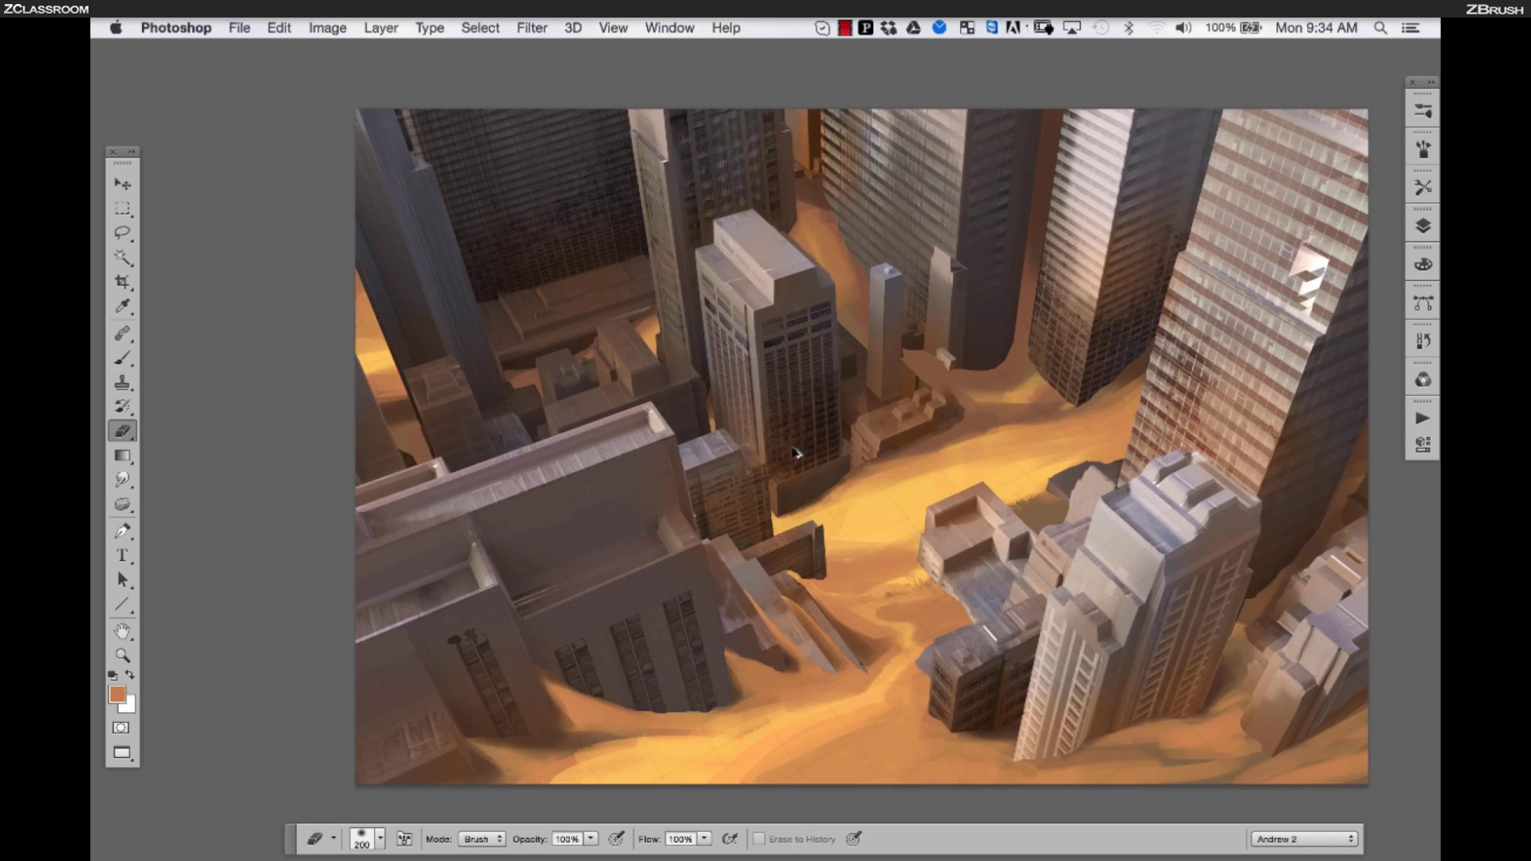
scroll(792, 446, up, 1)
scroll(873, 462, down, 2)
scroll(872, 463, up, 1)
drag(873, 462, 604, 363)
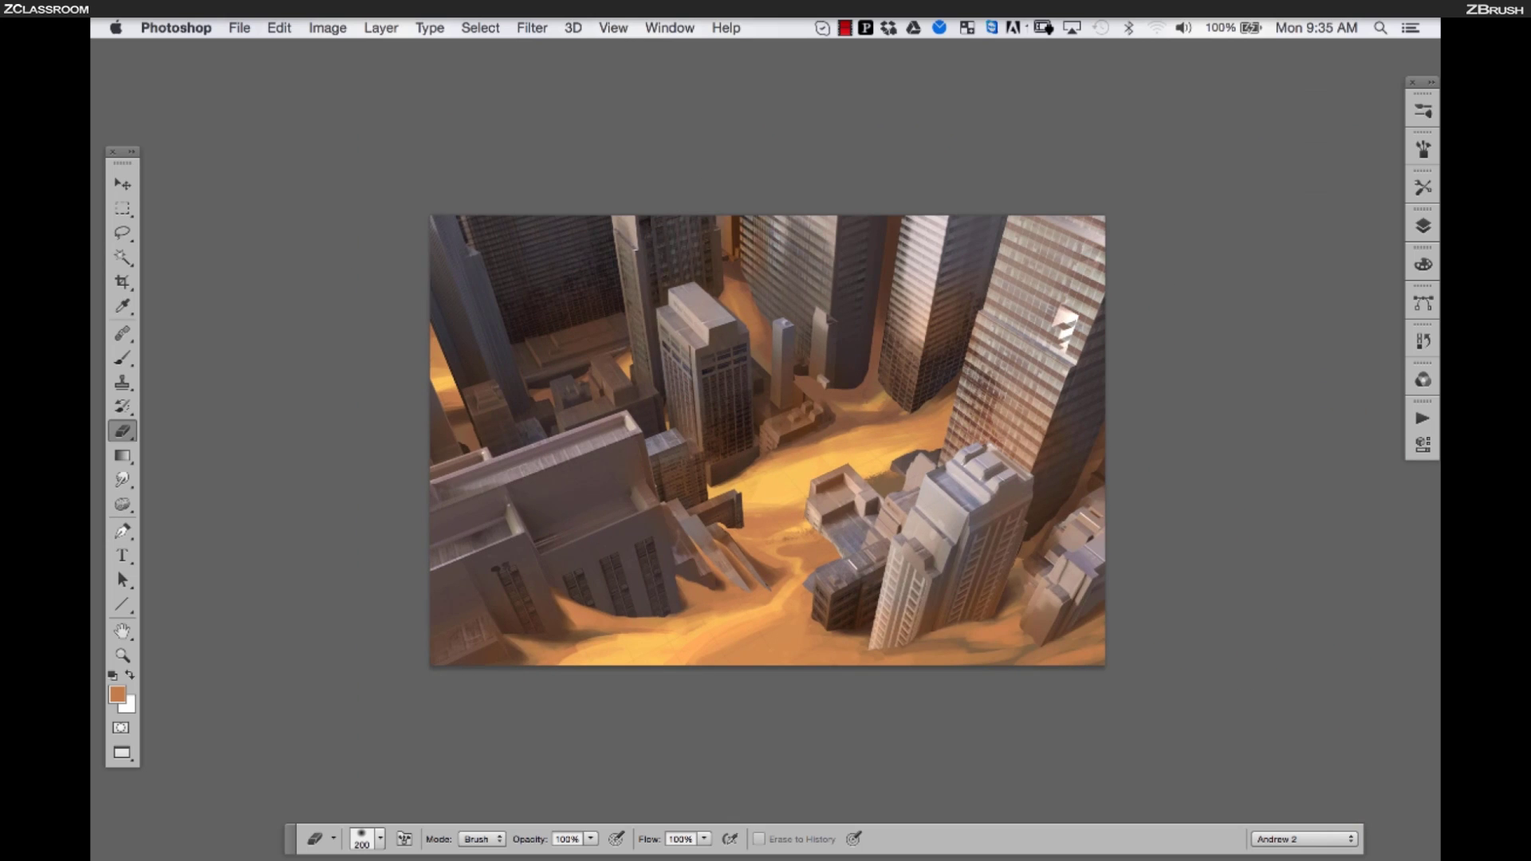
Smudge the edge of the sand strip behind the central tower with a 35 px Smudge tool
scroll(673, 592, down, 2)
scroll(673, 592, up, 3)
key(r)
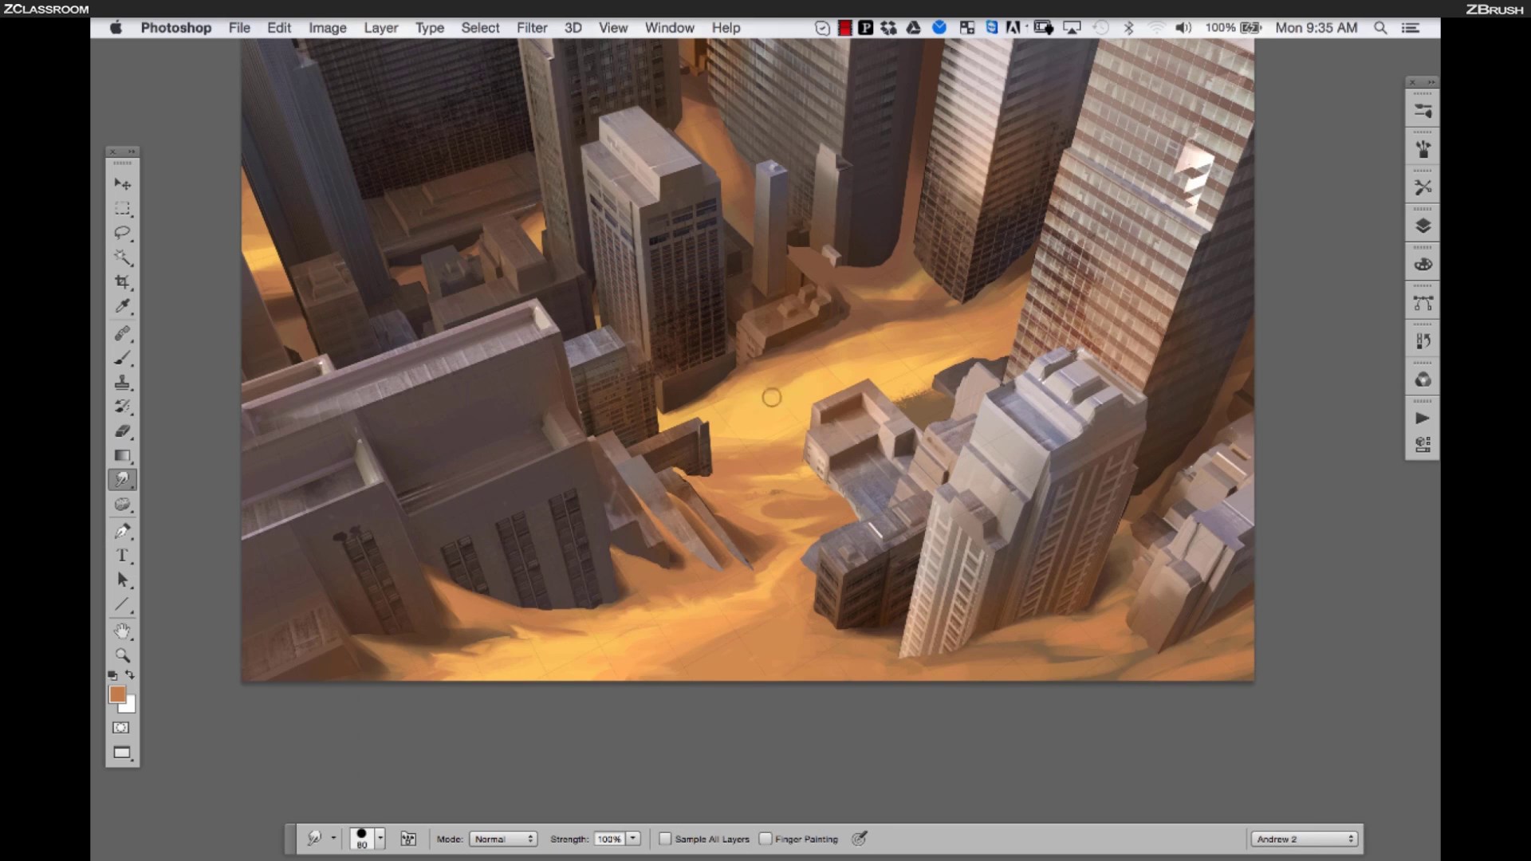
scroll(878, 376, down, 3)
scroll(861, 375, up, 3)
key(bracketleft)
key(bracketleft)
key(bracketleft)
key(bracketleft)
key(bracketleft)
key(bracketleft)
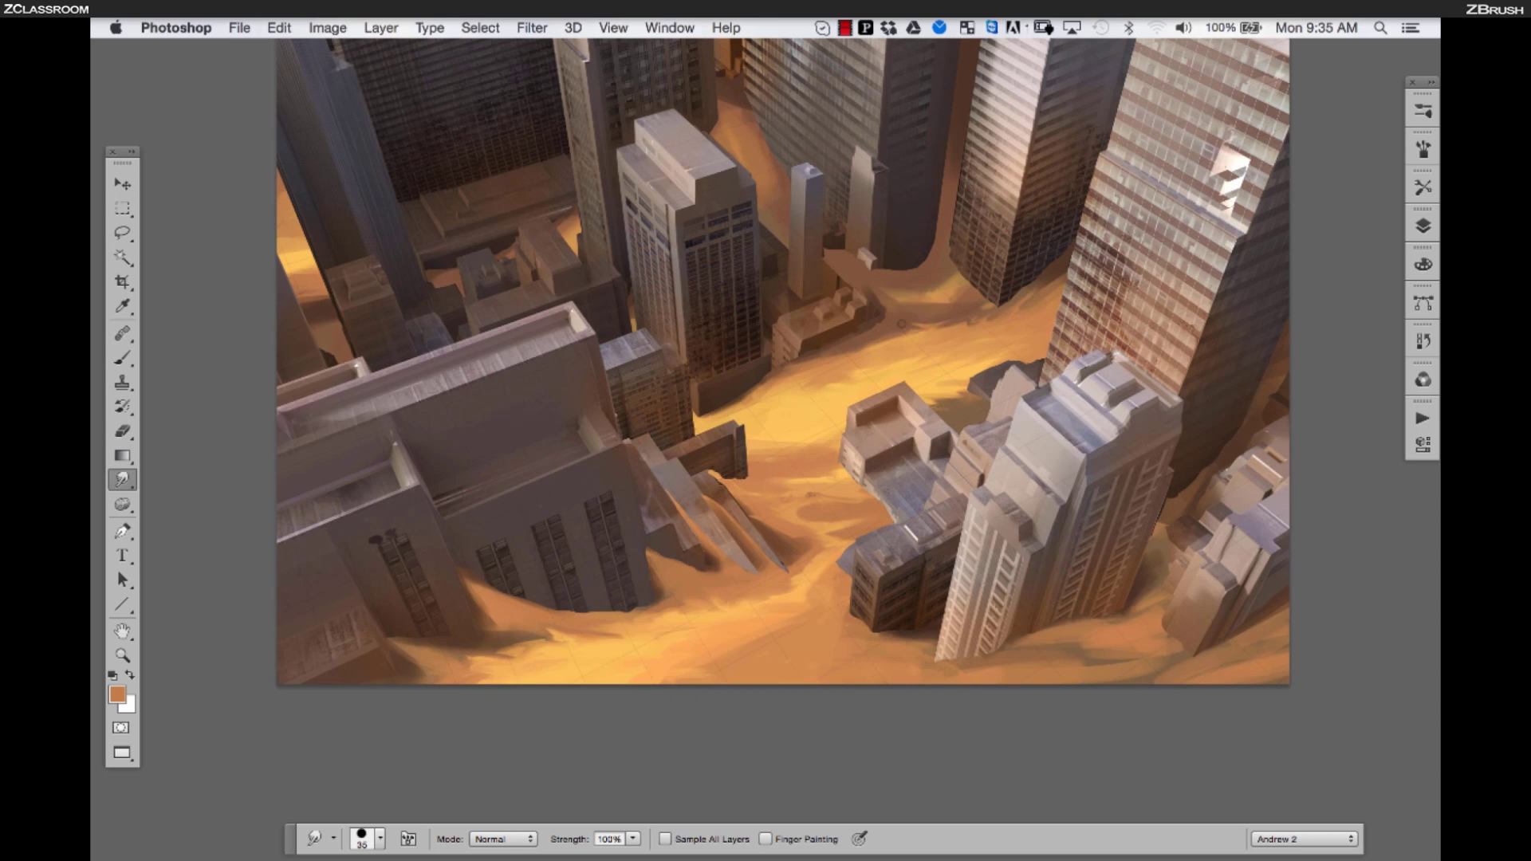
scroll(943, 299, down, 3)
scroll(802, 211, up, 4)
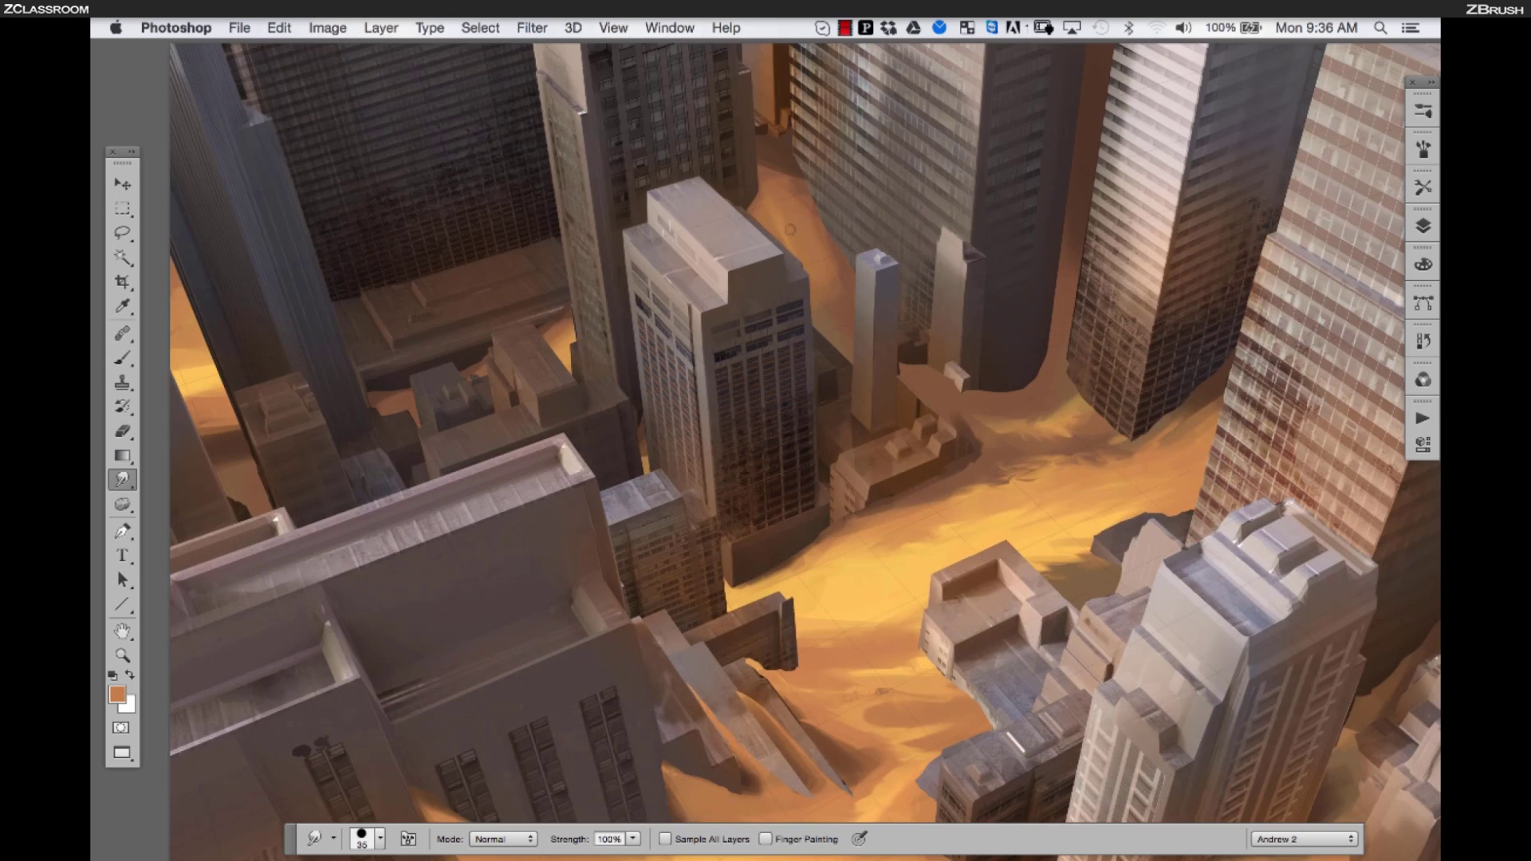
drag(813, 351, 841, 319)
Switch to a different brush preset and paint soft shading on the sand at the base of the rounded rear tower
key(b)
click(1424, 111)
mouse_move(1396, 483)
mouse_down()
mouse_move(1395, 393)
mouse_move(1347, 219)
mouse_move(1404, 224)
mouse_up()
click(1276, 654)
click(1424, 111)
drag(987, 336, 981, 439)
drag(690, 263, 762, 407)
drag(495, 511, 867, 351)
Sample nearby tones repeatedly and paint shading into the narrow sand strips between the rear buildings
alt+click(479, 279)
drag(479, 275, 501, 335)
alt+click(484, 313)
drag(472, 247, 493, 307)
alt+click(475, 216)
alt+click(482, 239)
drag(467, 203, 480, 279)
Reduce the brush to 200 px and paint dark brown shading onto the sand in the street
drag(797, 494, 615, 302)
key(bracketleft)
key(bracketleft)
key(bracketleft)
key(bracketleft)
drag(528, 544, 691, 597)
drag(772, 511, 831, 539)
key(super+minus)
drag(1077, 462, 762, 524)
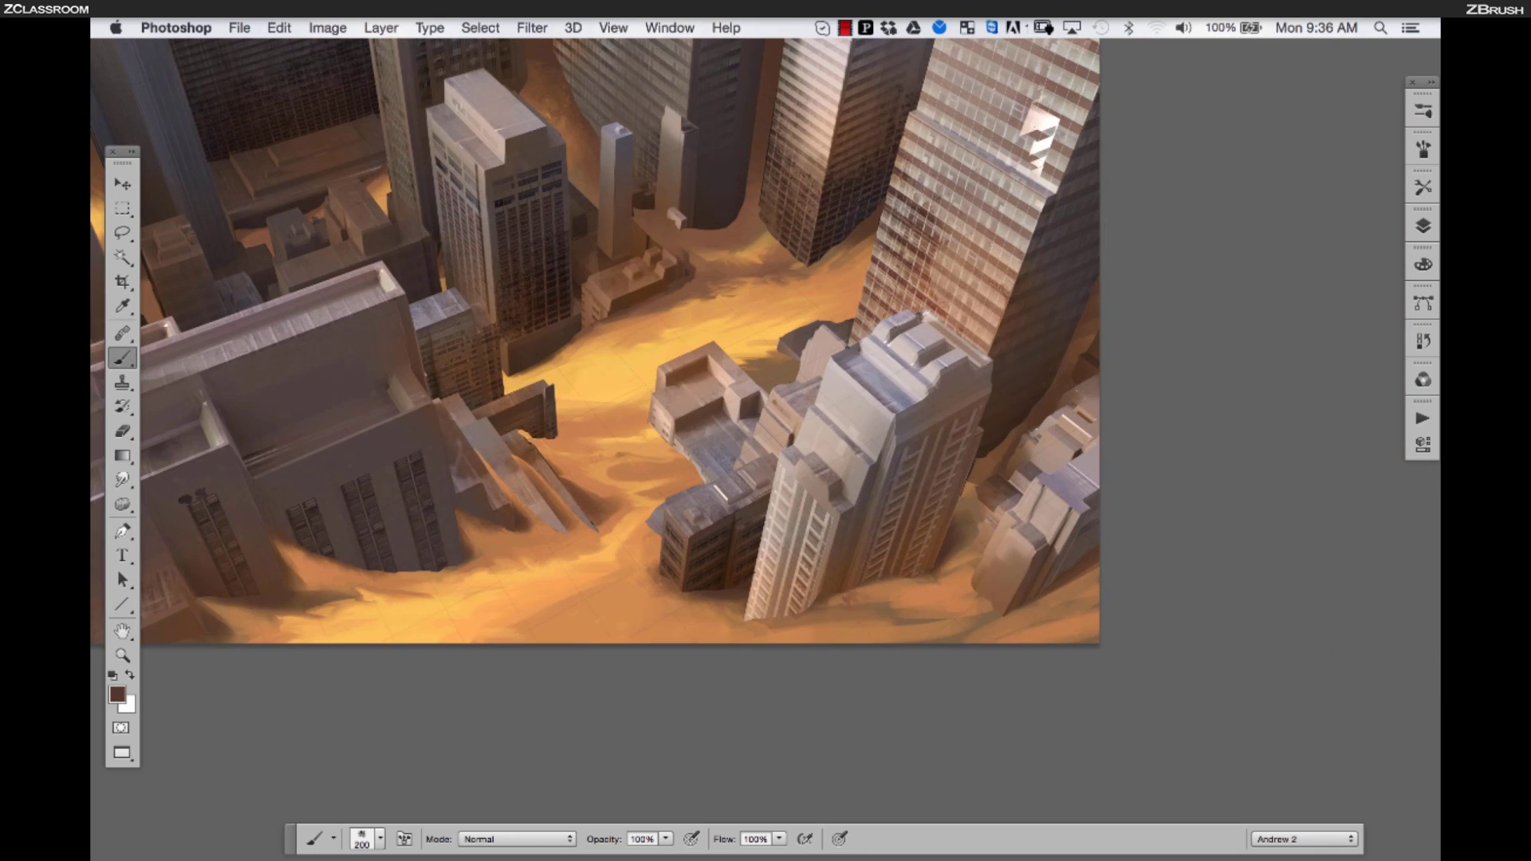
Mix a dark brown and paint contact shadows on the sand at the base of the pale foreground tower
alt+click(941, 602)
mouse_move(824, 601)
mouse_down()
mouse_move(981, 554)
mouse_move(957, 574)
mouse_up()
alt+click(776, 86)
click(1423, 264)
drag(1341, 306, 1311, 306)
click(1276, 323)
click(1423, 264)
mouse_move(834, 600)
mouse_down()
mouse_move(894, 578)
mouse_move(973, 494)
mouse_up()
Darken the sand gap behind the central tower with a 90 px brush
scroll(599, 439, up, 3)
key(bracketleft)
key(bracketleft)
key(bracketleft)
key(bracketleft)
key(bracketleft)
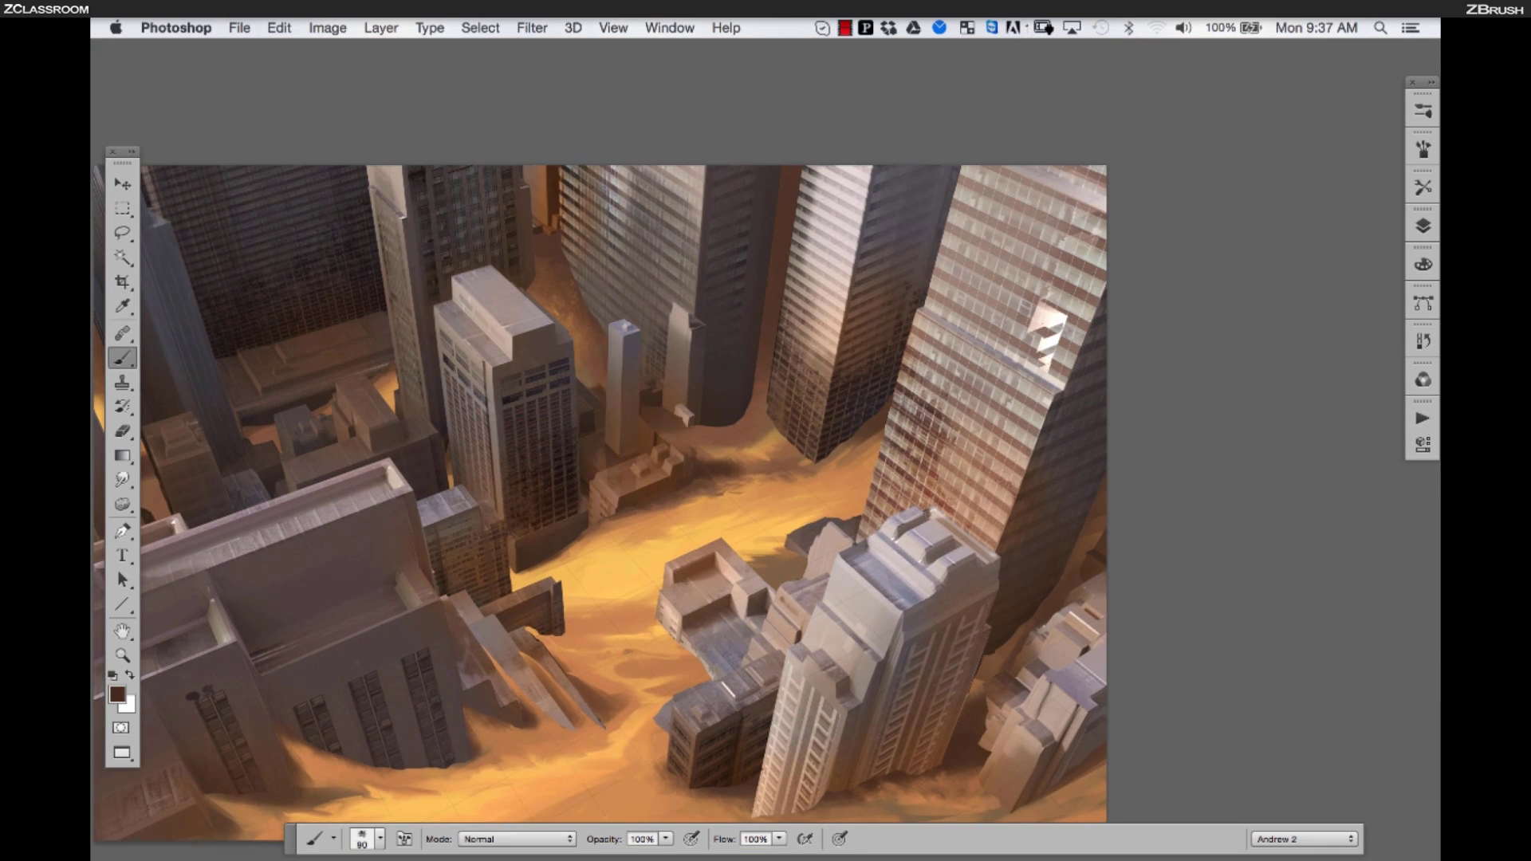
drag(594, 313, 586, 384)
scroll(831, 274, down, 2)
scroll(635, 401, up, 2)
scroll(756, 479, down, 2)
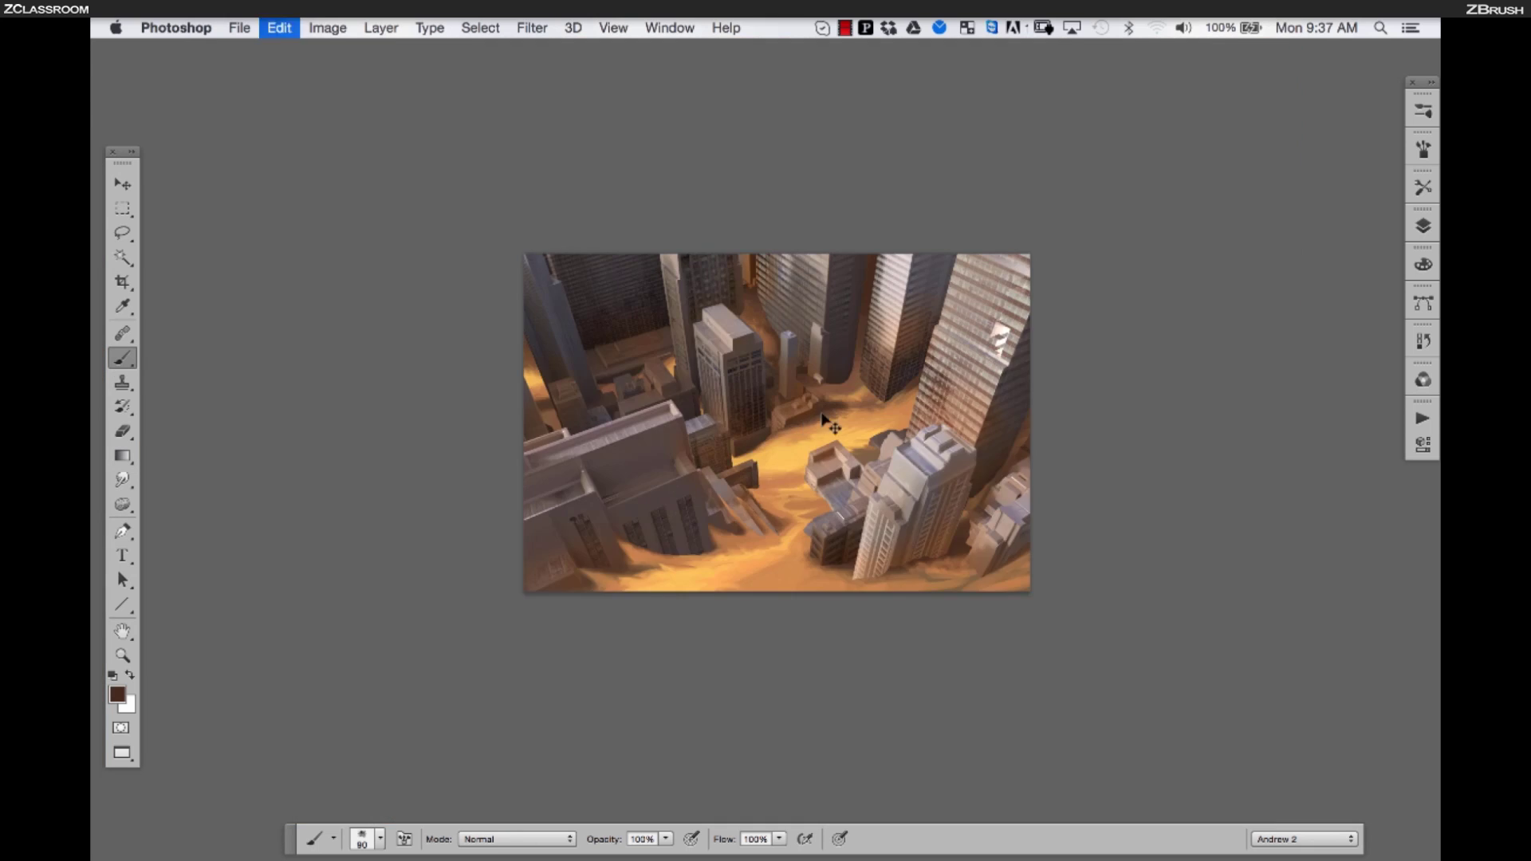
Choose a textured brush preset and paint sampled sand tones into the gap behind the central tower
scroll(887, 387, up, 2)
click(1424, 111)
scroll(1317, 255, up, 5)
scroll(1318, 258, down, 5)
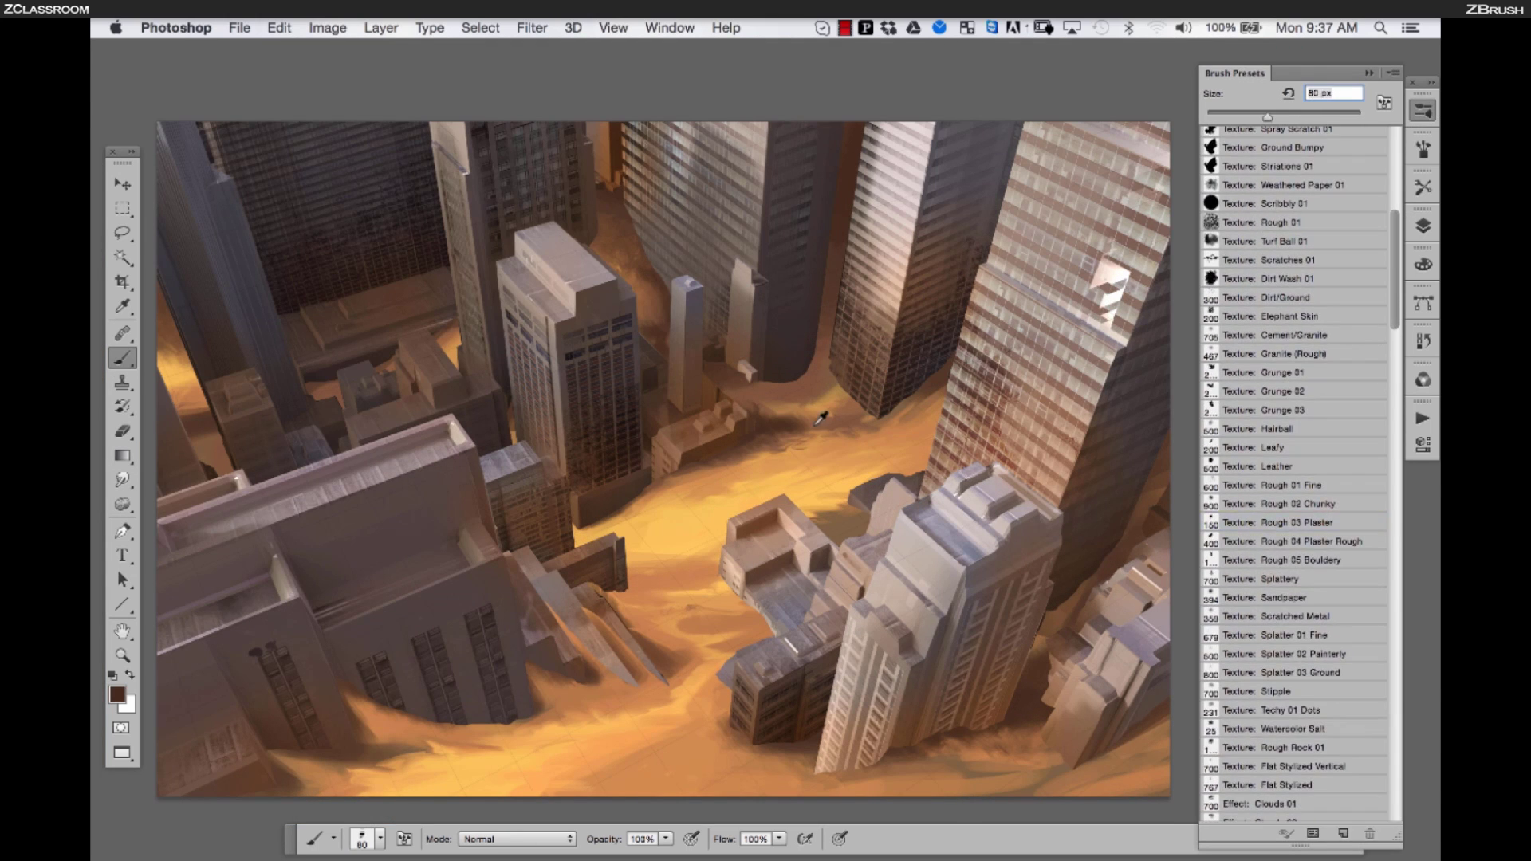
click(1320, 413)
alt+click(815, 427)
drag(611, 242, 627, 262)
alt+click(619, 226)
drag(627, 240, 655, 284)
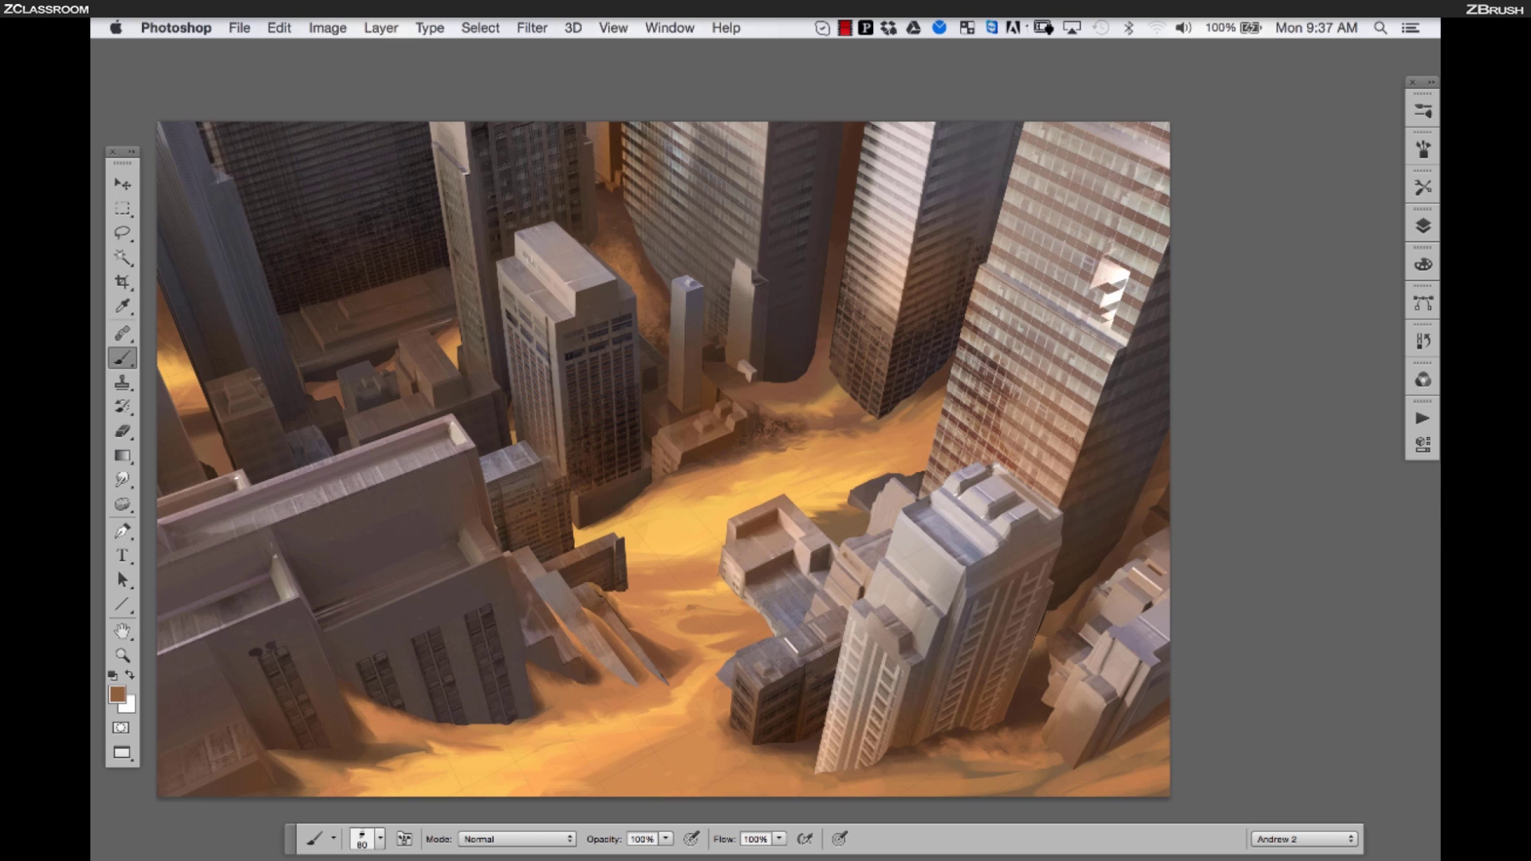
Sample sand tones and paint texture over the foreground sand in front of the pale tower
alt+click(799, 432)
scroll(806, 469, down, 2)
scroll(739, 638, up, 3)
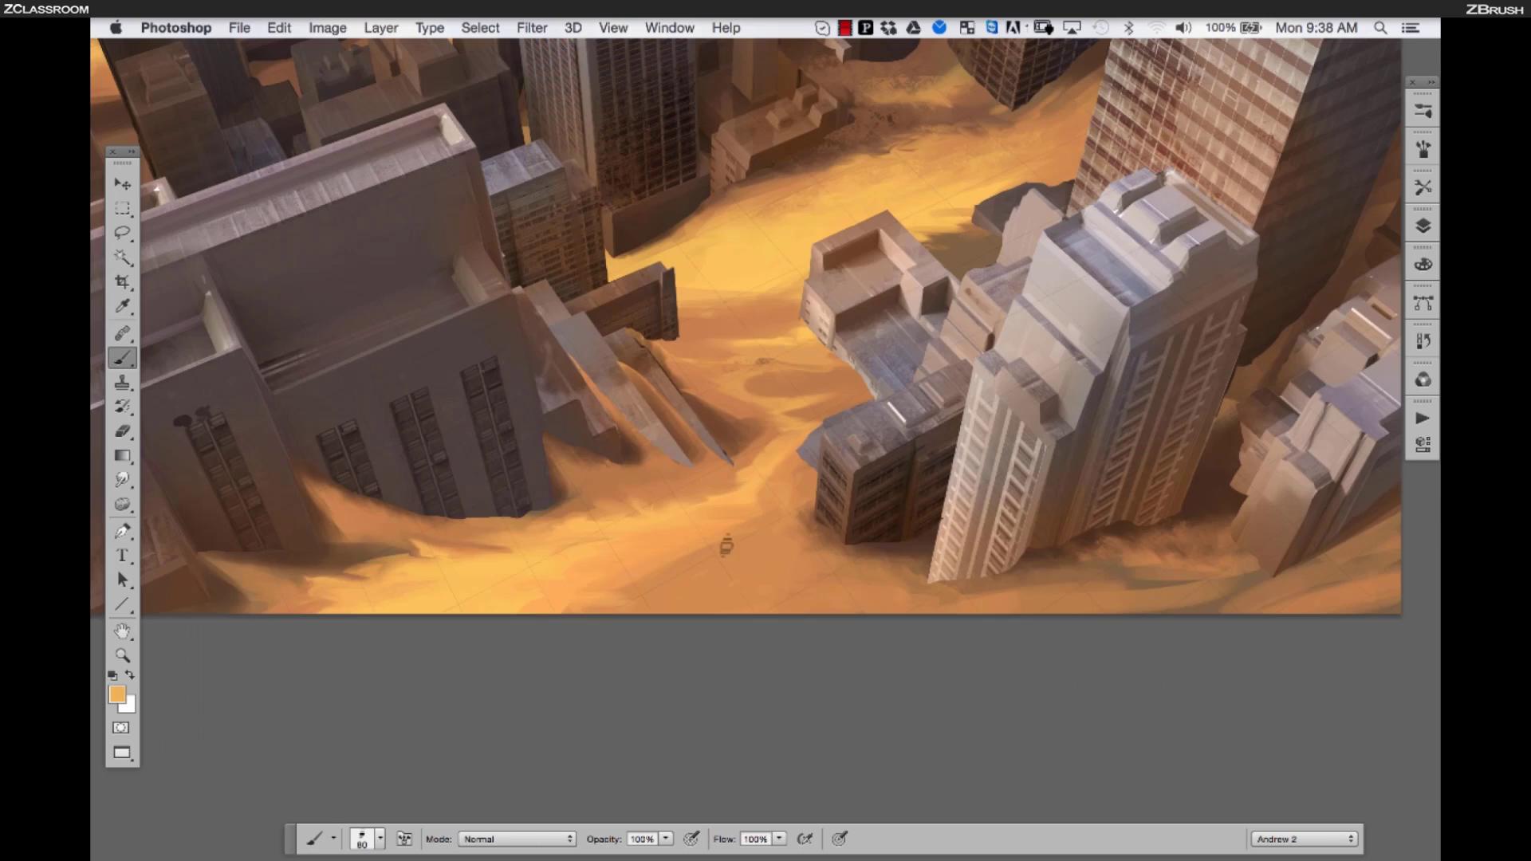
scroll(629, 595, down, 2)
alt+click(932, 551)
drag(1045, 571, 848, 574)
Paint a lighter orange sand mound behind the central tower with a 70 px textured brush
scroll(701, 444, up, 2)
drag(702, 445, 704, 523)
key(bracketleft)
key(bracketleft)
key(bracketleft)
key(bracketleft)
key(bracketleft)
key(bracketleft)
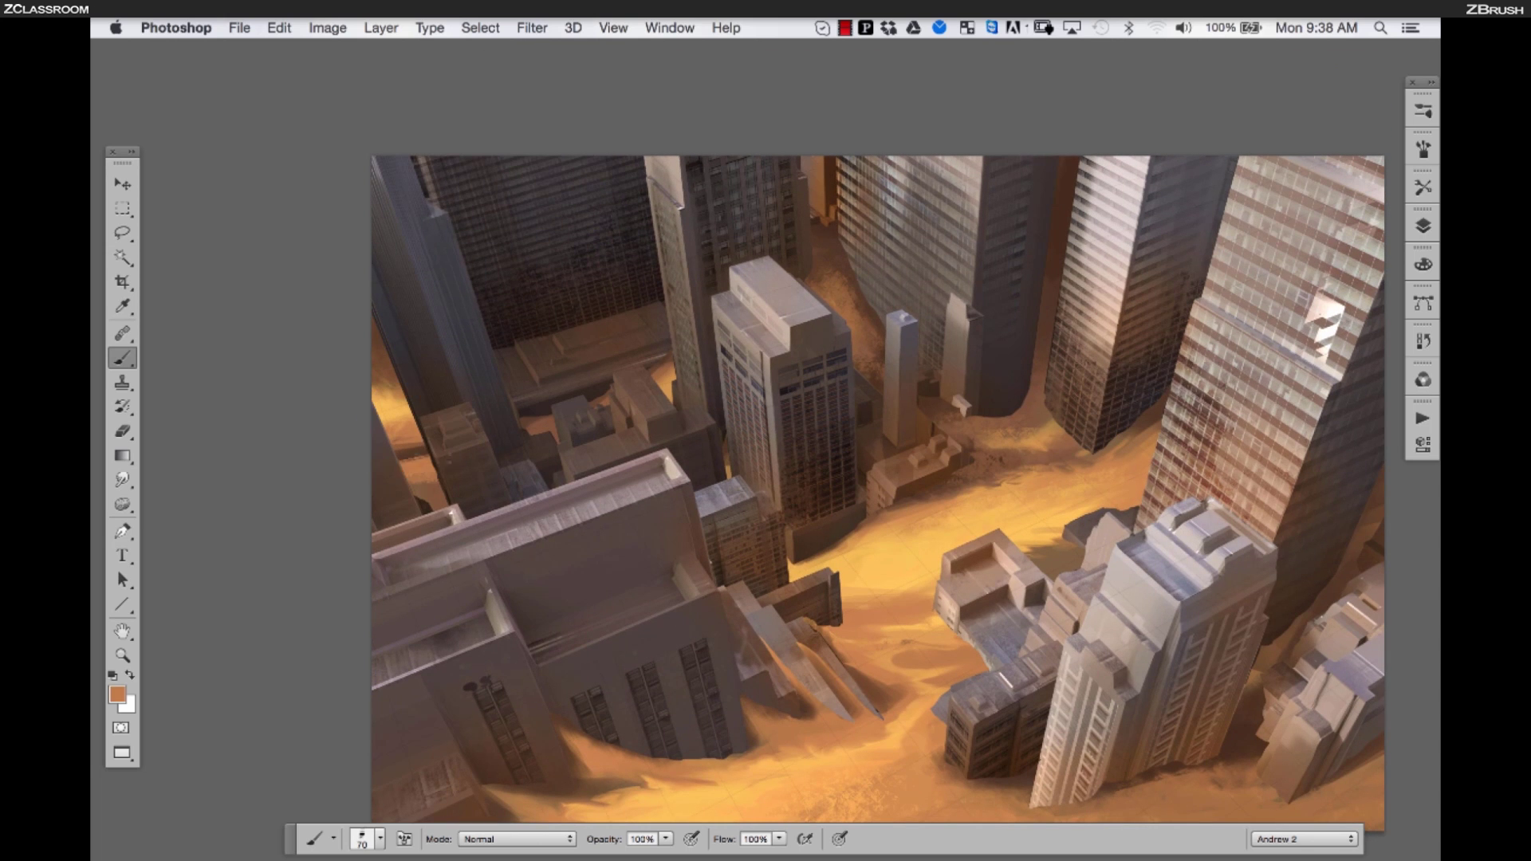
alt+click(830, 285)
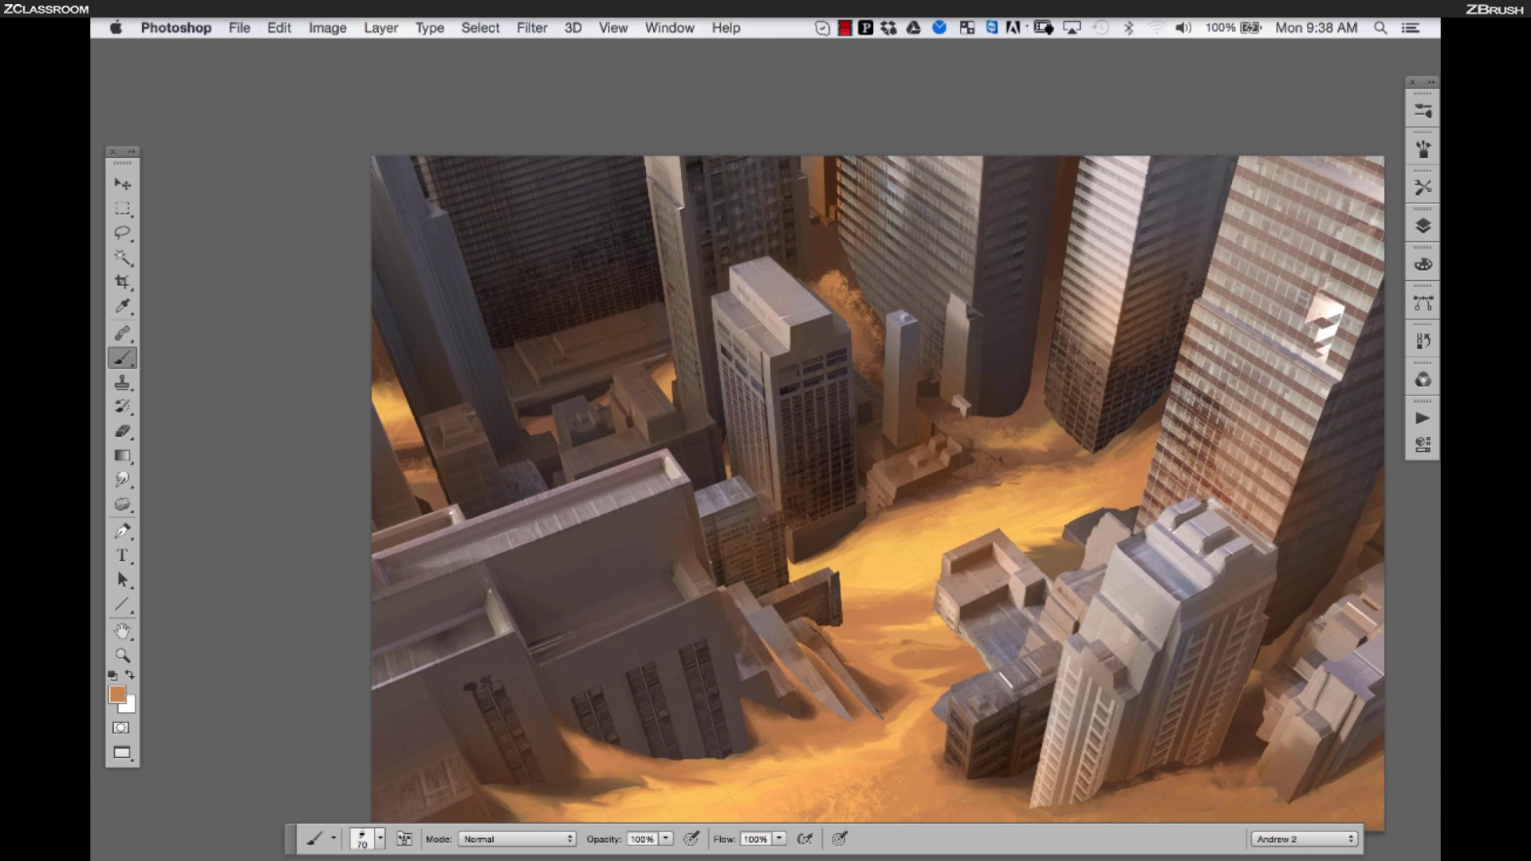
drag(871, 327, 855, 291)
Set the brush colour to H 23, S 73, B 80 and paint deeper orange patches over the foreground sand
click(1424, 264)
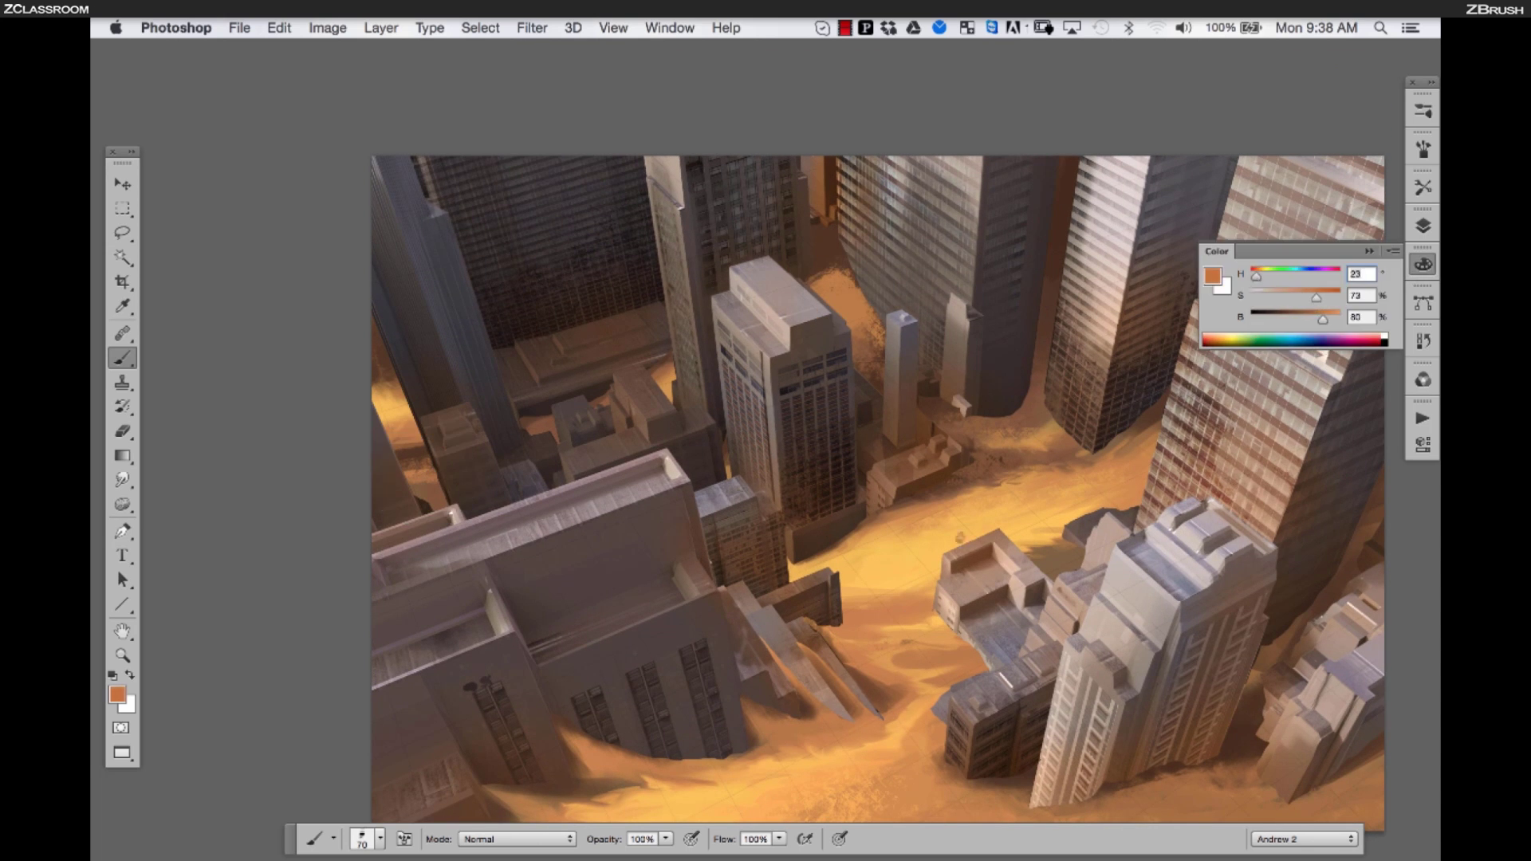
click(874, 595)
drag(938, 770, 864, 596)
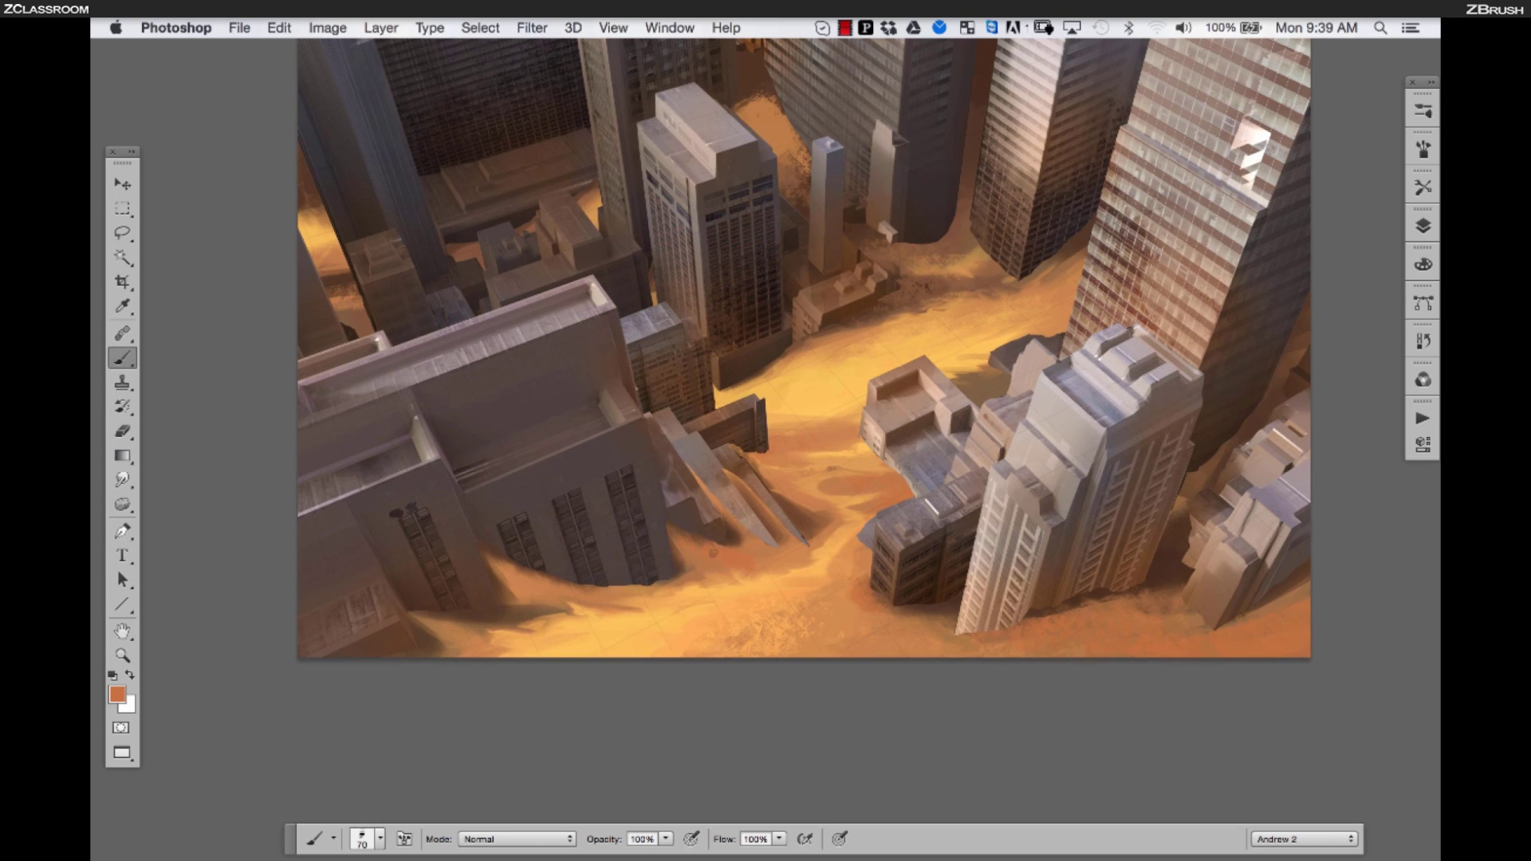
drag(835, 477, 967, 708)
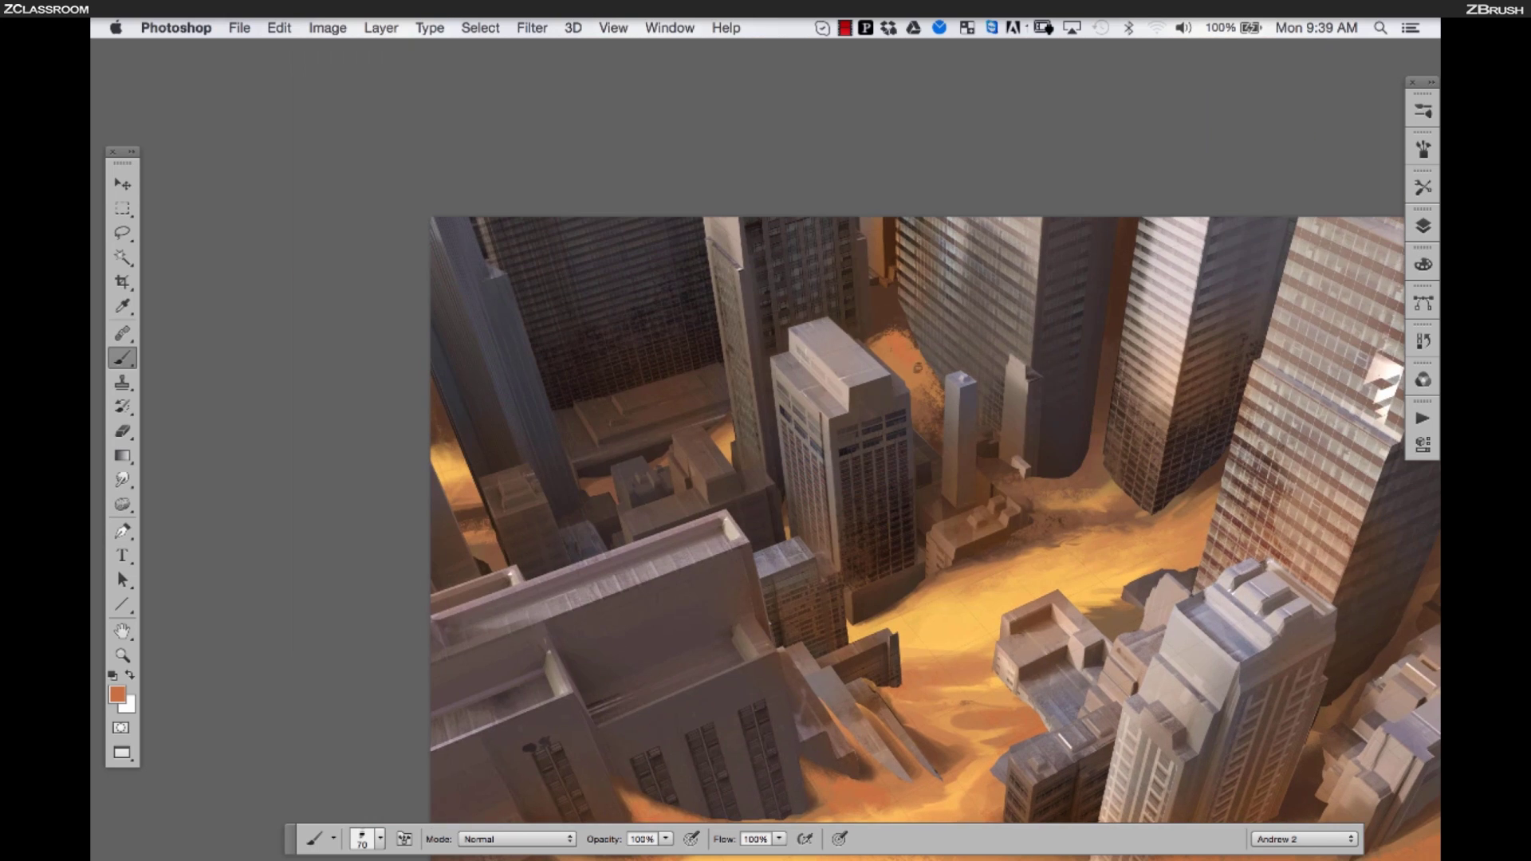
Paint sampled sand tones along the base of the central tower with a 40 px brush
drag(917, 558, 770, 458)
key(super+plus)
alt+click(735, 515)
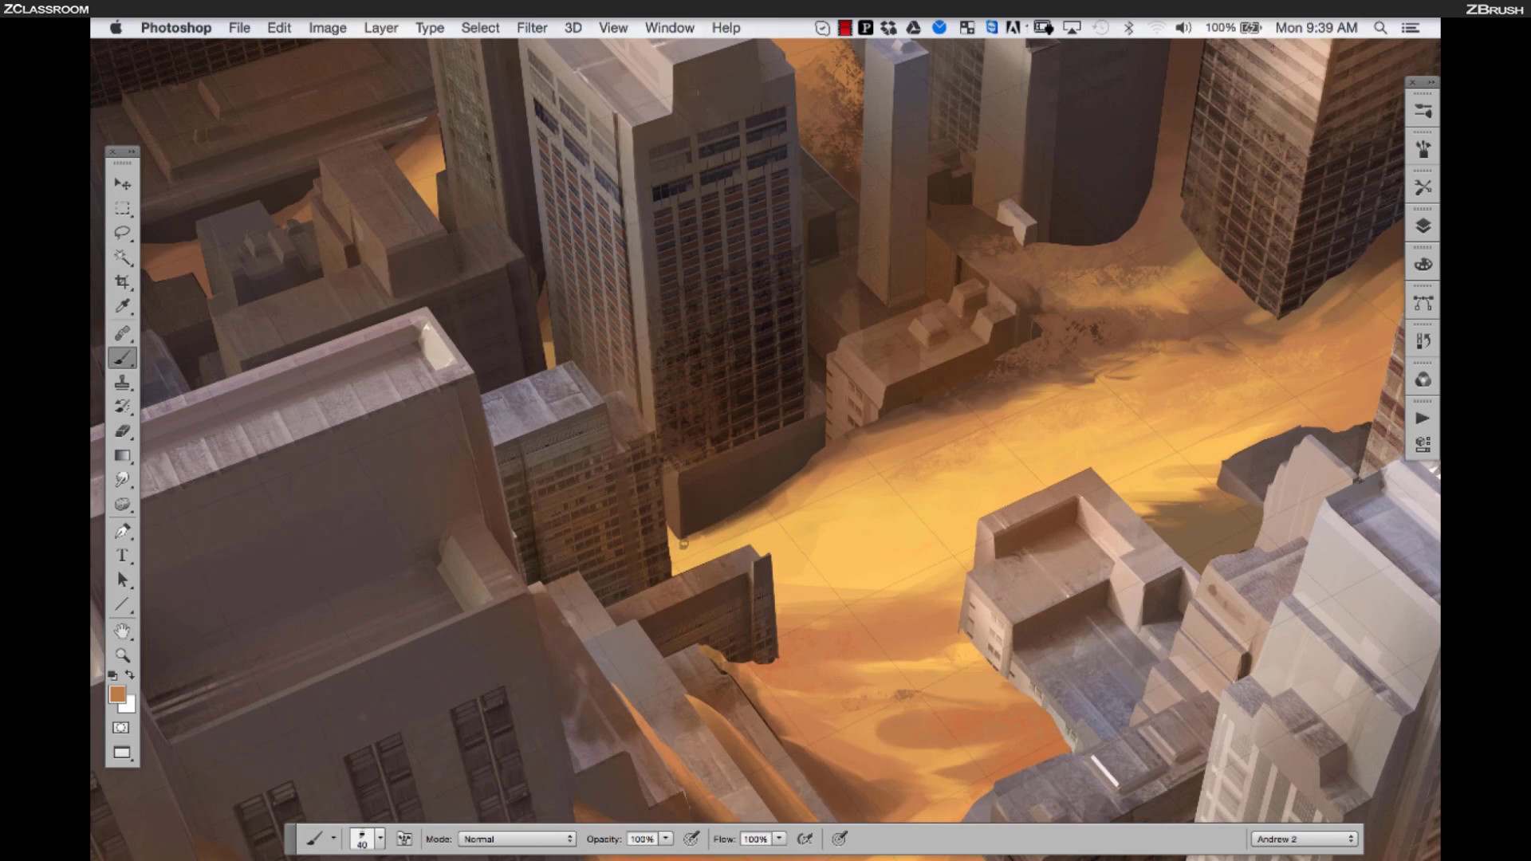
drag(722, 520, 780, 493)
key(super+minus)
alt+click(775, 205)
alt+click(773, 224)
Sample a light orange sand tone and smudge the sand edges to soften them
scroll(826, 251, down, 3)
scroll(909, 395, up, 2)
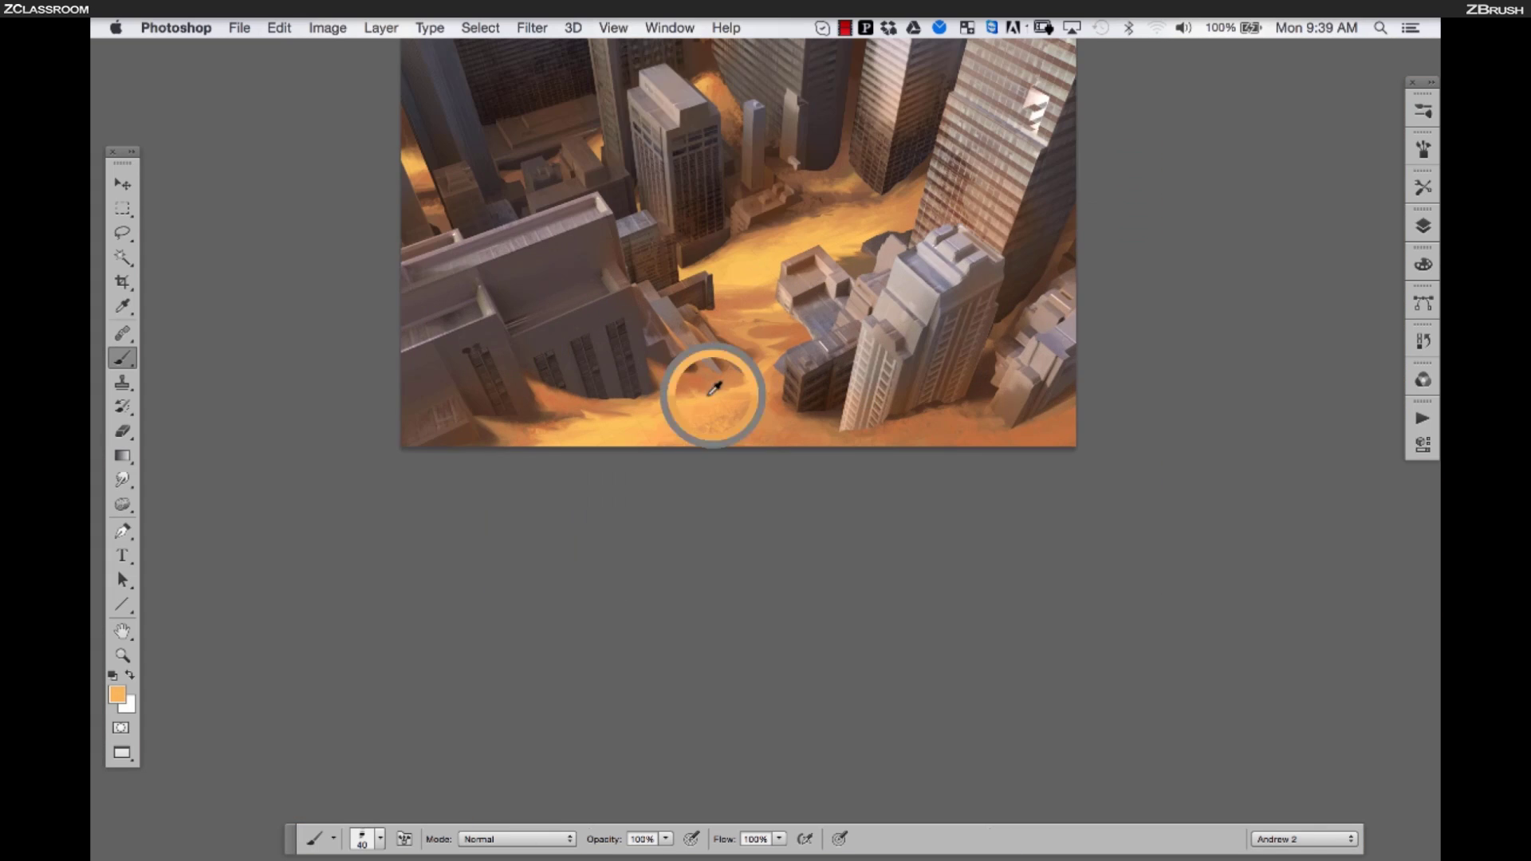
scroll(745, 369, up, 1)
alt+click(674, 416)
scroll(606, 431, down, 1)
key(r)
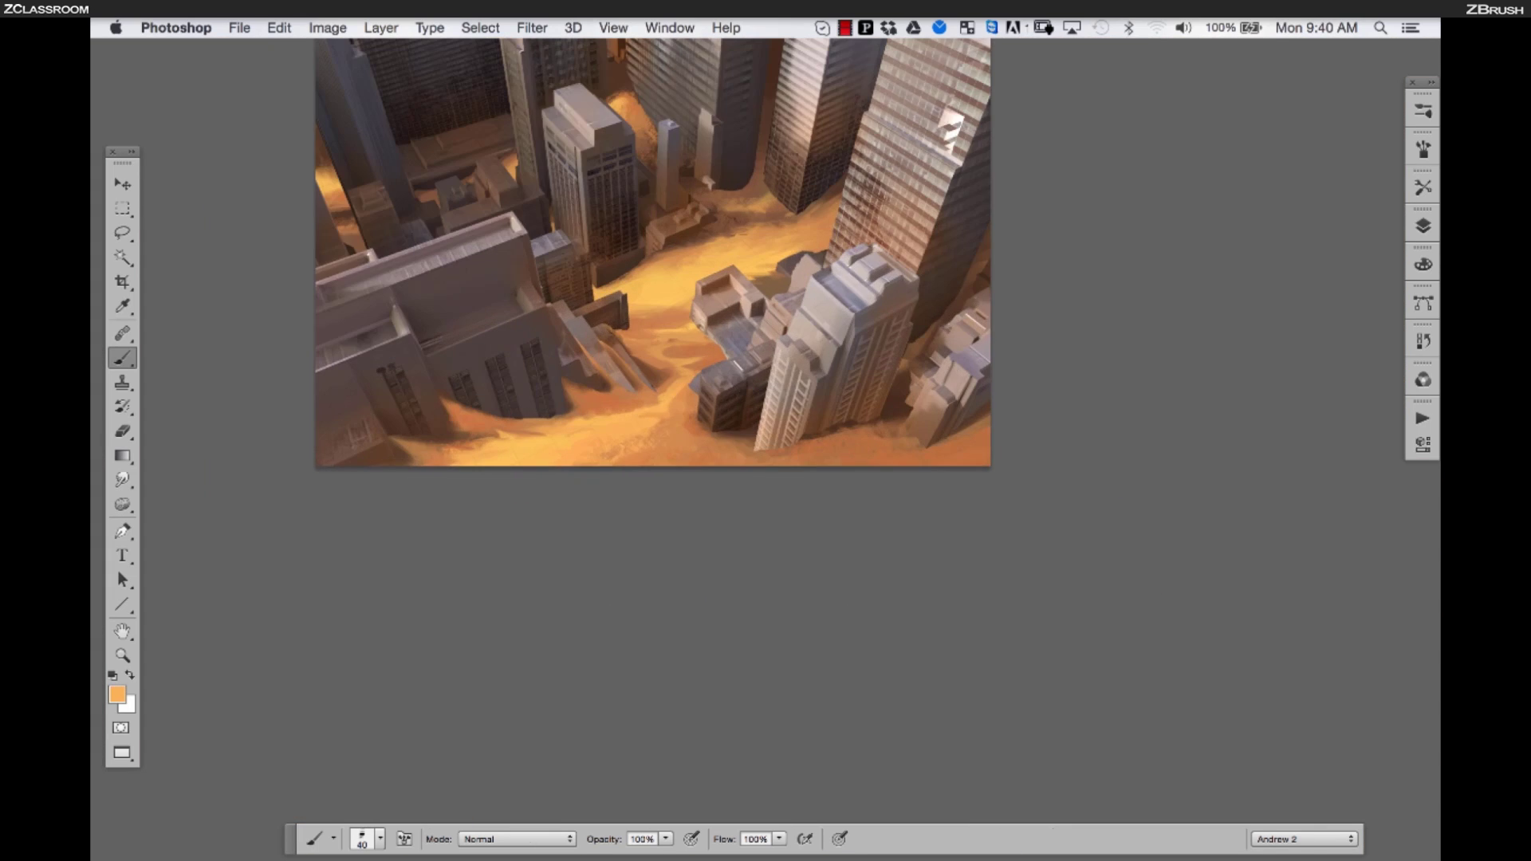
scroll(653, 159, up, 3)
drag(692, 237, 716, 259)
Choose a different brush preset, sample a tone from the painting and brush it across the sand
key(b)
click(1423, 111)
click(1315, 140)
alt+click(658, 191)
drag(764, 336, 644, 225)
scroll(765, 239, down, 2)
scroll(846, 406, up, 1)
Reduce the brush size, sample a sand tone and paint finer strokes into the sand between the buildings
key(bracketleft)
key(bracketleft)
key(bracketleft)
key(bracketleft)
alt+click(925, 343)
drag(929, 367, 957, 279)
drag(1025, 424, 1115, 355)
drag(957, 355, 984, 393)
drag(810, 357, 889, 386)
Reduce the brush further and paint small strokes refining the foreground sand dunes
key(bracketleft)
key(bracketleft)
key(bracketleft)
key(bracketleft)
drag(855, 378, 945, 365)
drag(844, 449, 915, 418)
mouse_move(825, 391)
mouse_down()
mouse_move(878, 423)
mouse_move(936, 389)
mouse_up()
drag(750, 501, 642, 566)
drag(678, 479, 901, 537)
drag(356, 538, 386, 558)
drag(334, 507, 377, 540)
Refine the drifting sand against the buildings, undoing one stroke and repainting it with a freshly sampled colour
alt+super+click(405, 519)
super+click(993, 466)
drag(755, 542, 764, 570)
drag(998, 538, 977, 614)
alt+super+click(985, 571)
super+click(700, 573)
drag(592, 421, 664, 527)
key(super+z)
alt+click(684, 525)
drag(596, 424, 664, 520)
drag(669, 435, 830, 573)
Sample more tones from the painting and blend additional strokes into the surrounding sand
alt+click(623, 559)
mouse_move(870, 510)
mouse_down()
mouse_move(969, 520)
mouse_move(868, 565)
mouse_move(766, 480)
mouse_up()
alt+click(865, 521)
alt+click(847, 511)
drag(712, 482, 750, 520)
alt+super+click(865, 380)
alt+super+click(909, 359)
Paint sampled brown and orange sand tones along the base of the large building in the painting's lower-left corner
super+click(664, 563)
alt+click(649, 551)
mouse_move(626, 530)
mouse_down()
mouse_move(662, 589)
mouse_move(668, 571)
mouse_move(652, 592)
mouse_up()
alt+click(652, 560)
alt+click(625, 523)
drag(654, 552, 699, 584)
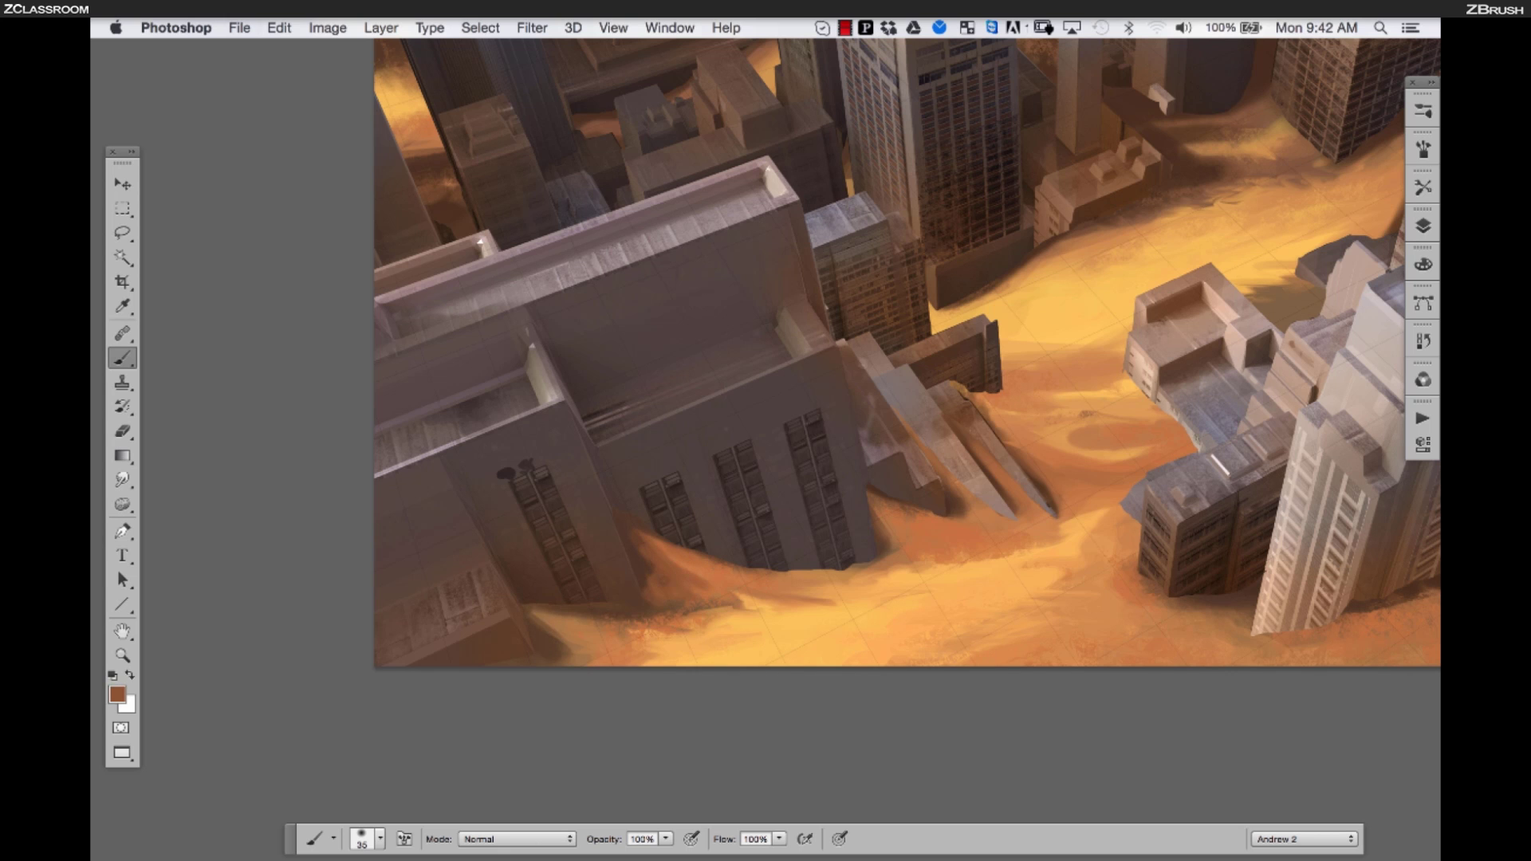
mouse_move(569, 634)
mouse_down()
mouse_move(598, 661)
mouse_move(598, 619)
mouse_move(570, 635)
mouse_up()
alt+click(664, 629)
super+click(662, 628)
alt+super+click(504, 678)
key(ctrl+minus)
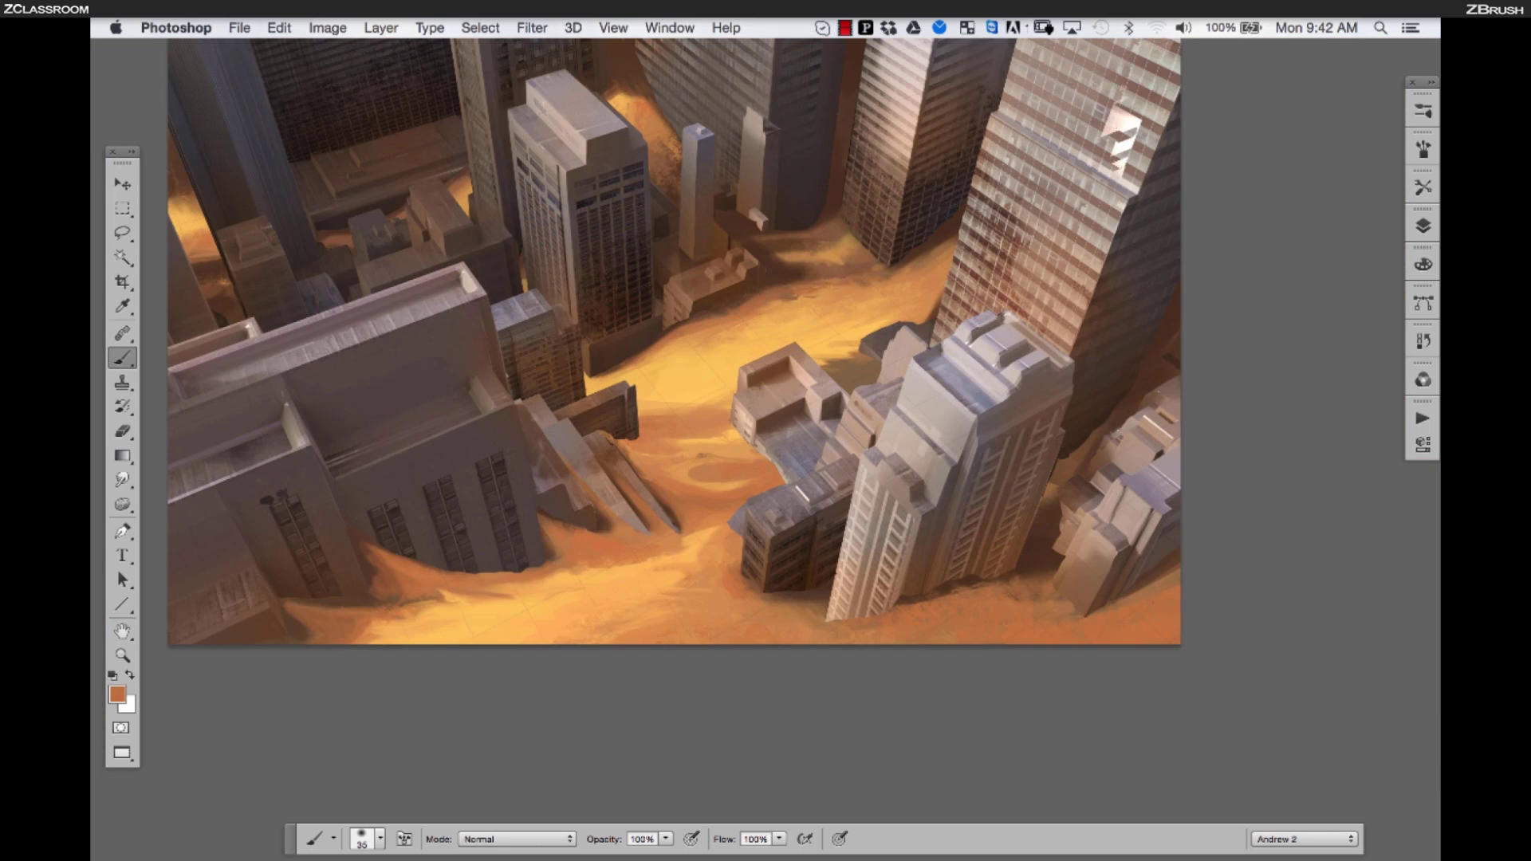
key(ctrl+plus)
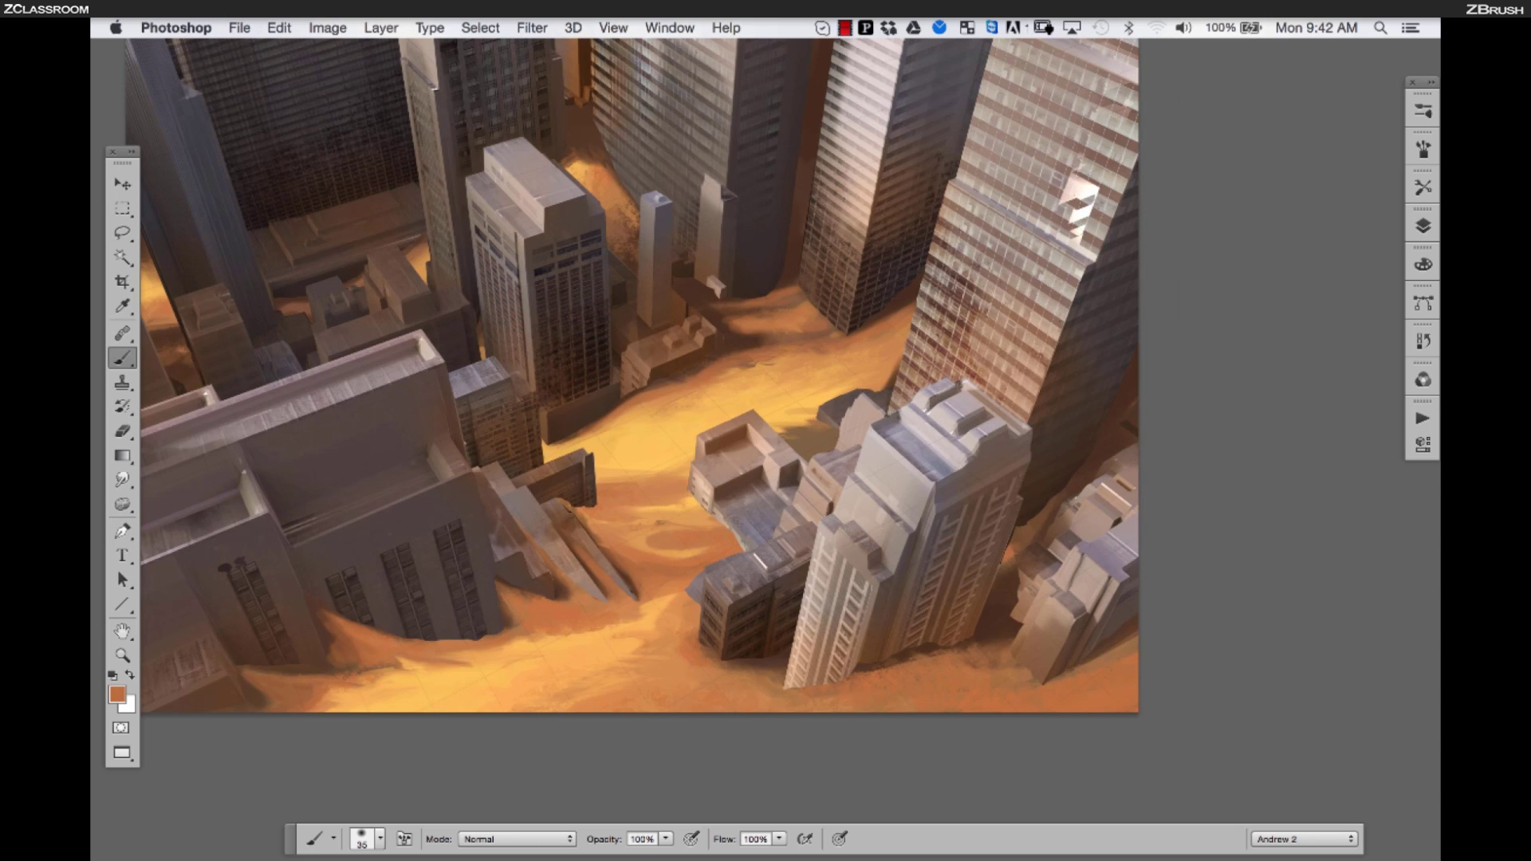
Sample sand tones from the painting and refine the dunes between the buried buildings
key(ctrl+plus)
mouse_move(863, 483)
mouse_down()
mouse_move(909, 480)
mouse_move(906, 447)
mouse_up()
alt+click(650, 618)
alt+click(875, 444)
key(super+minus)
key(super+minus)
key(super+minus)
key(super+plus)
key(super+plus)
alt+click(769, 523)
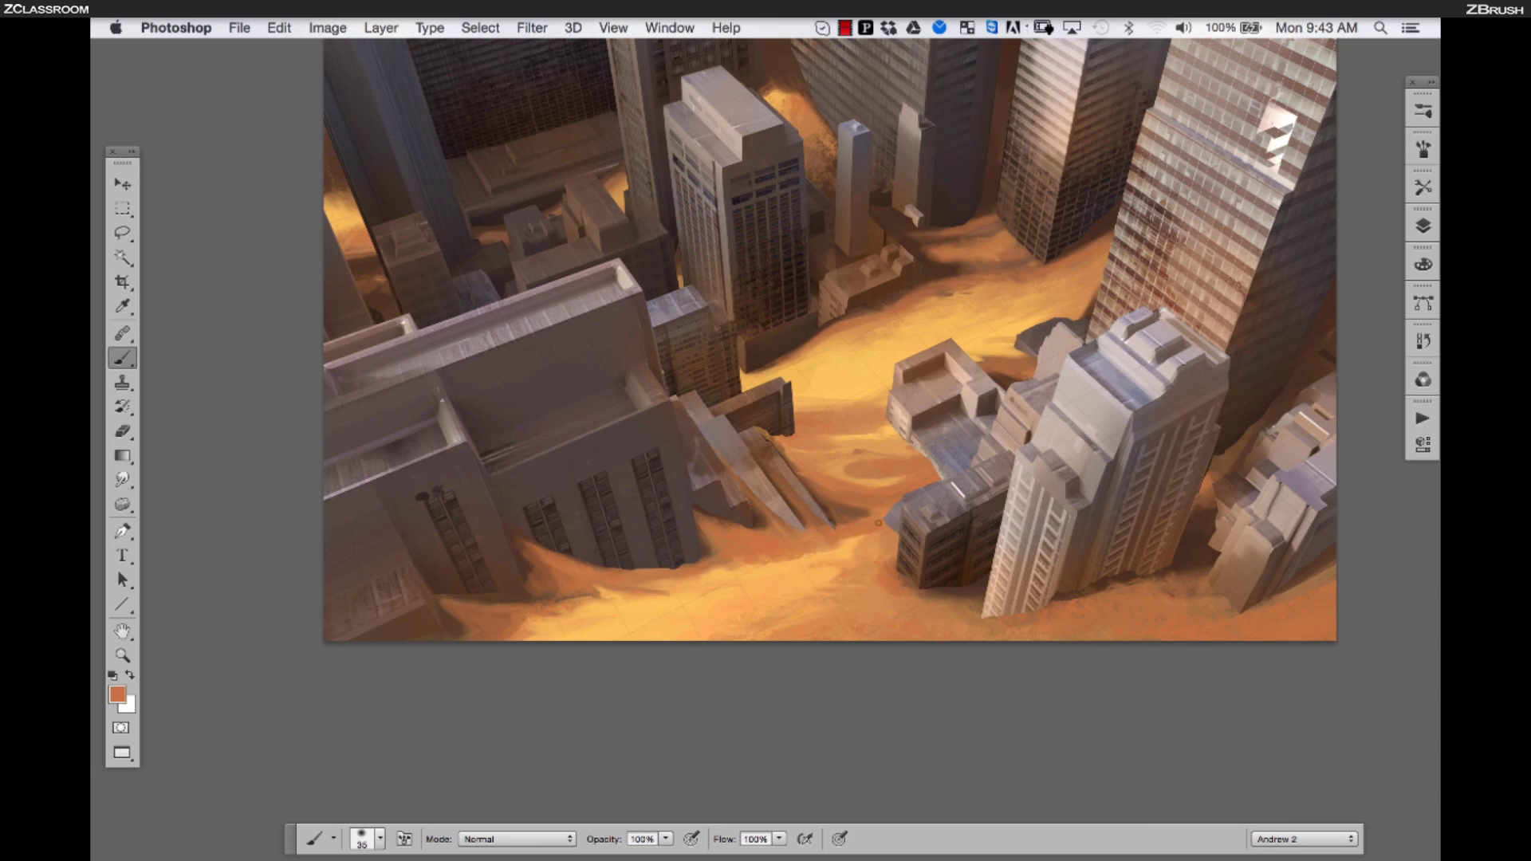
Add a short stroke to the sand below the fallen slabs, sampling light orange and dark brown from the painting
drag(900, 474, 934, 461)
alt+click(909, 469)
scroll(904, 471, down, 3)
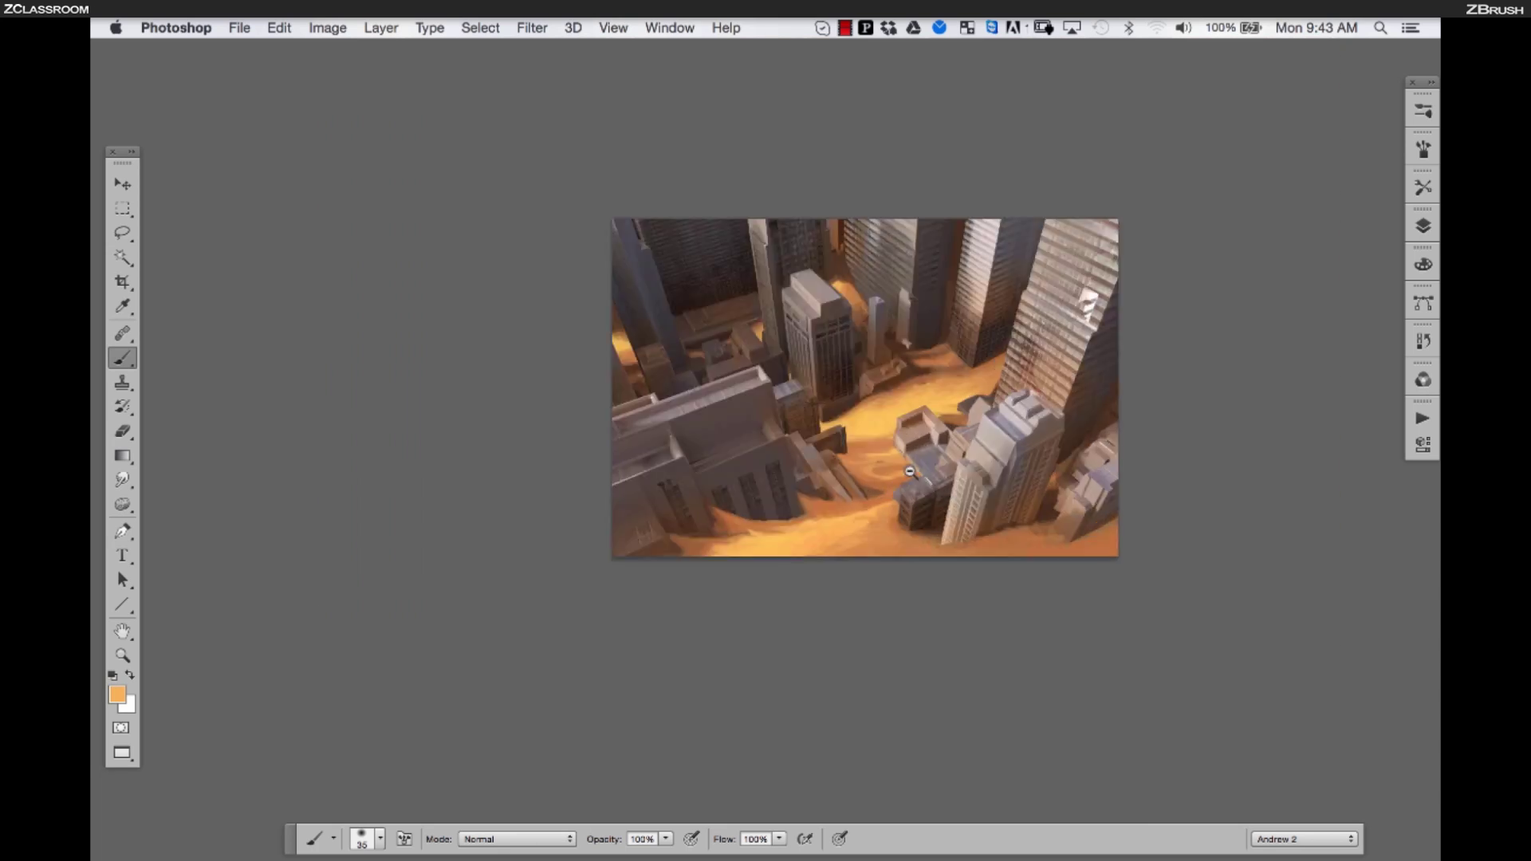
scroll(867, 468, up, 3)
alt+click(869, 471)
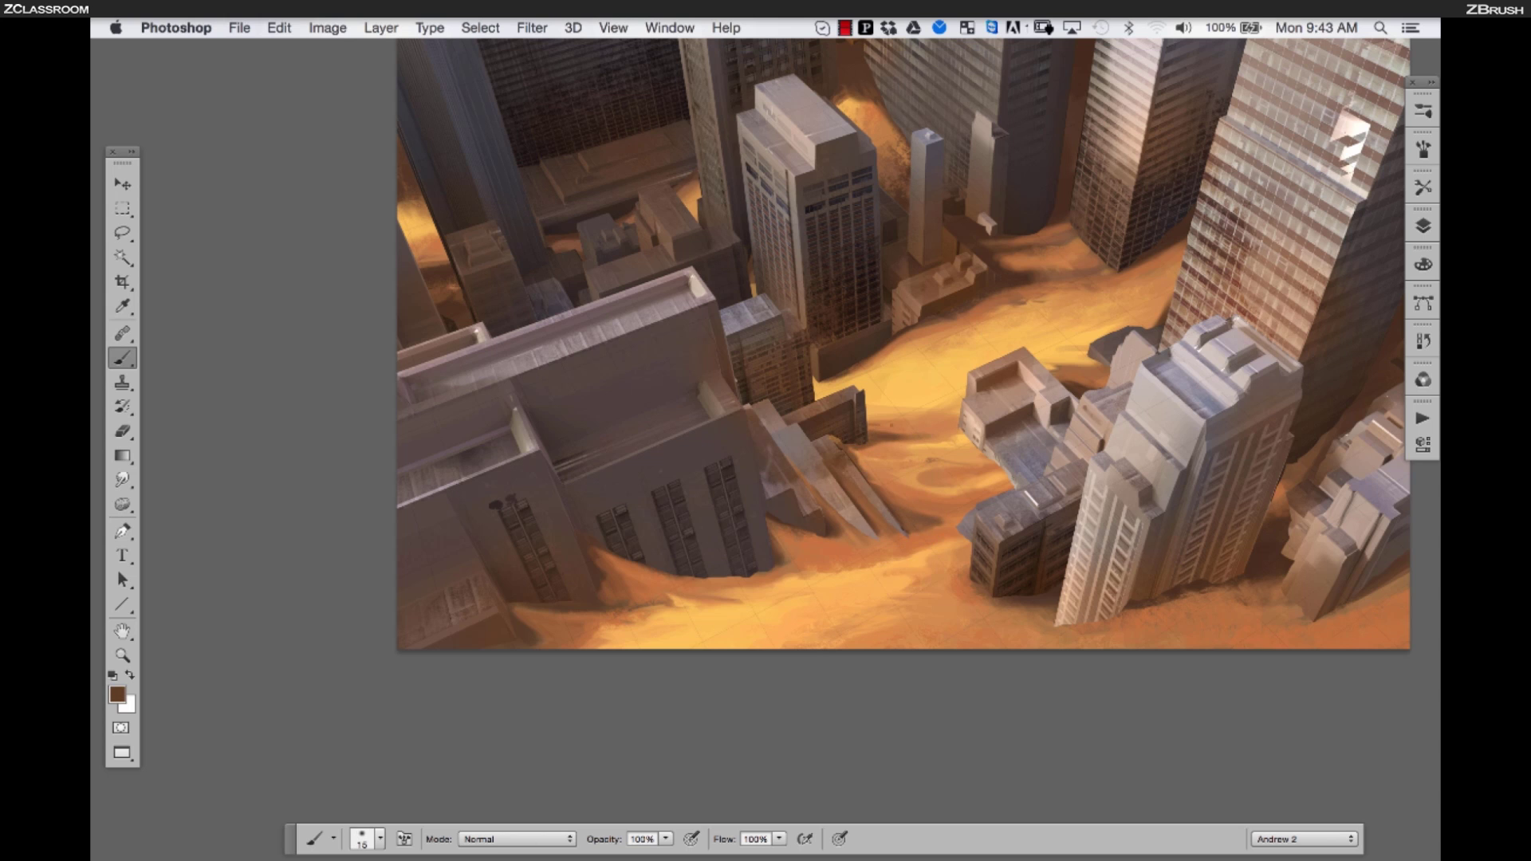
Create a new layer for shading the buildings
scroll(908, 661, down, 3)
scroll(950, 659, up, 3)
key(F7)
click(1322, 361)
click(1286, 339)
key(super+shift+n)
click(664, 459)
click(646, 633)
key(Return)
Choose a soft brush preset, pick a dark grey foreground colour and reduce the brush size to 100
click(1424, 112)
click(1284, 172)
click(1424, 265)
drag(1276, 319, 1262, 298)
key(bracketleft)
key(bracketleft)
key(bracketleft)
key(bracketleft)
key(bracketleft)
key(bracketleft)
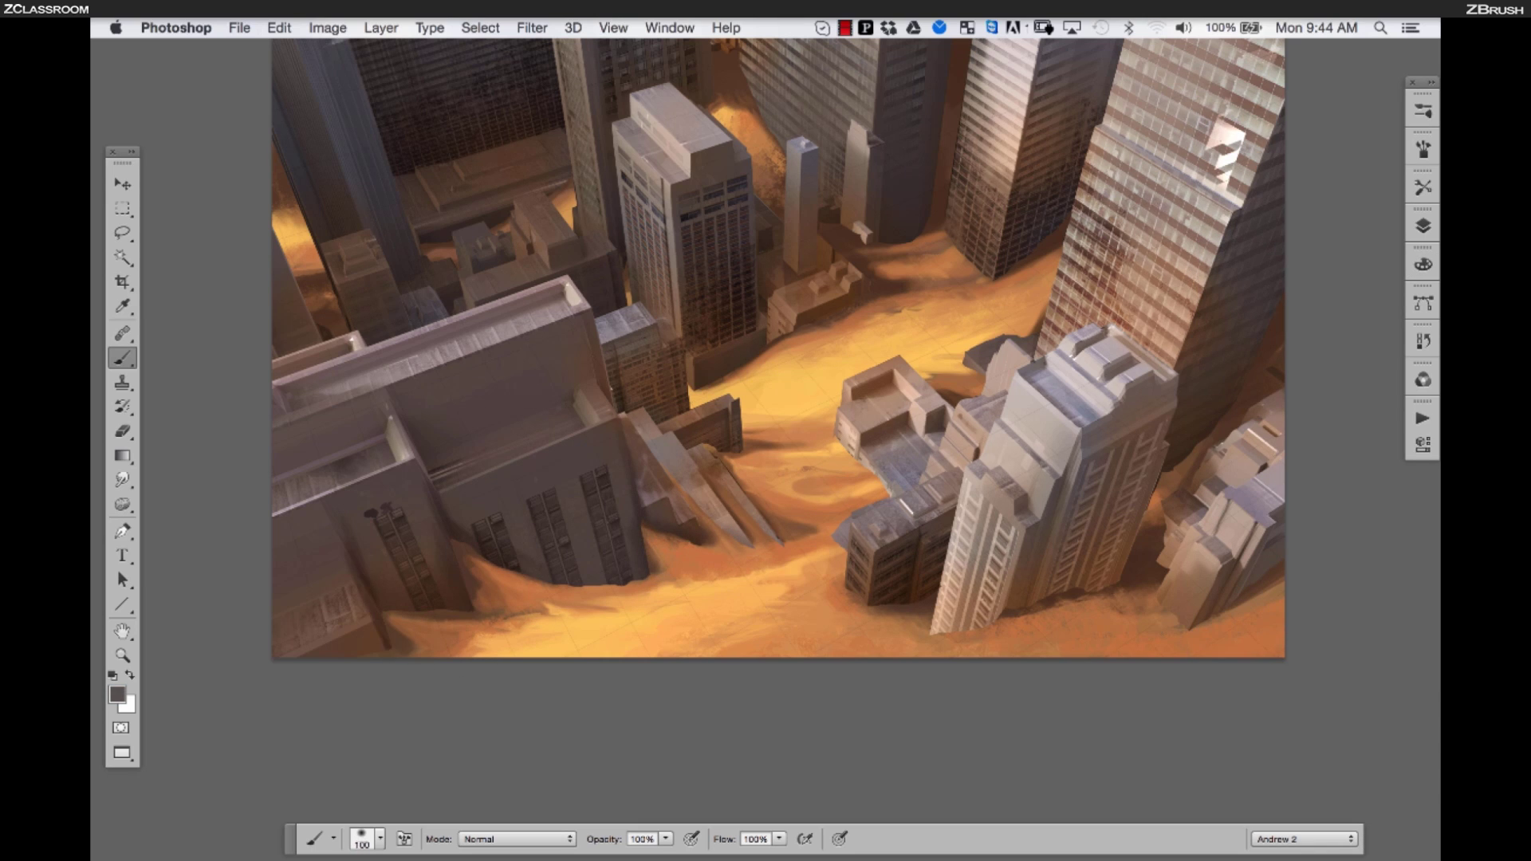
Lasso the low block in the painting's lower-left corner, shade it with the brush and deselect
key(l)
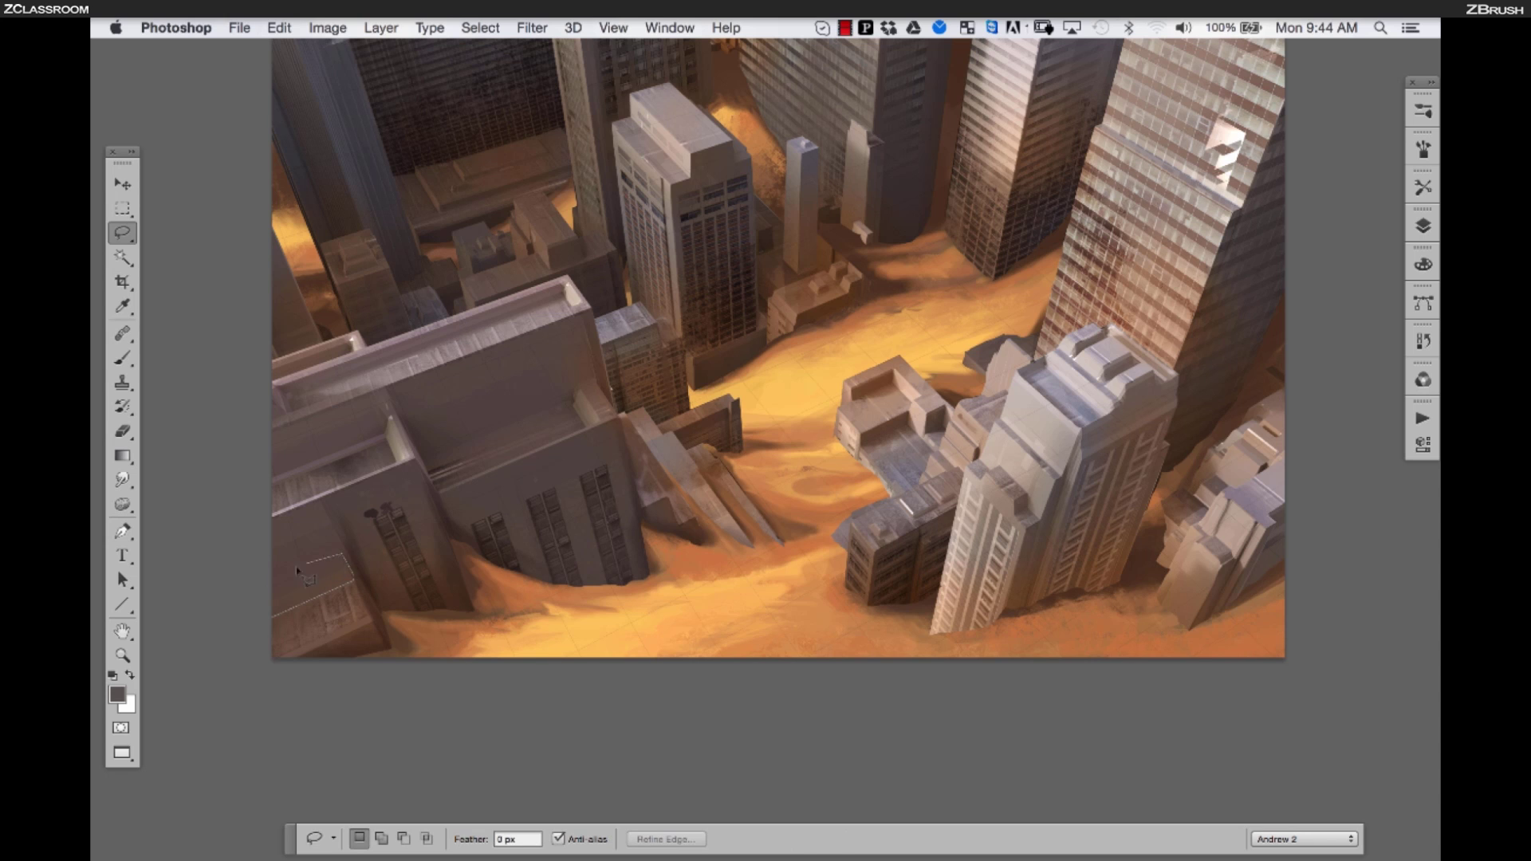
key(b)
mouse_move(285, 589)
mouse_down()
mouse_move(335, 568)
mouse_move(303, 576)
mouse_up()
key(super+d)
Lasso the recessed upper wall of the large foreground building, shade it with the brush at size 500 and deselect
scroll(359, 508, down, 3)
scroll(385, 472, up, 3)
key(l)
drag(363, 531, 345, 492)
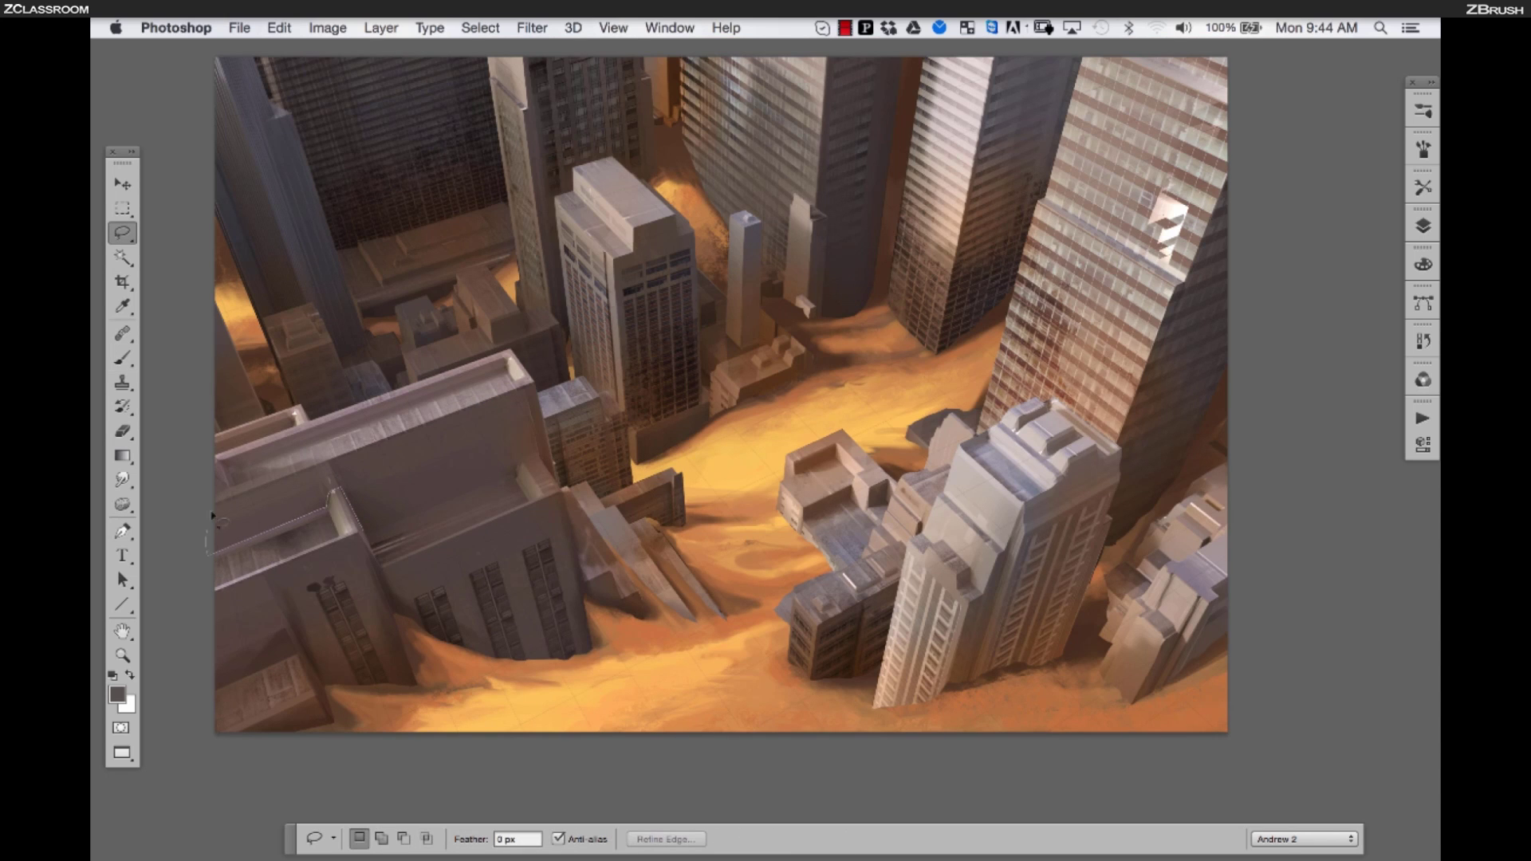
mouse_move(216, 506)
mouse_down()
mouse_move(511, 375)
mouse_move(212, 550)
mouse_up()
key(b)
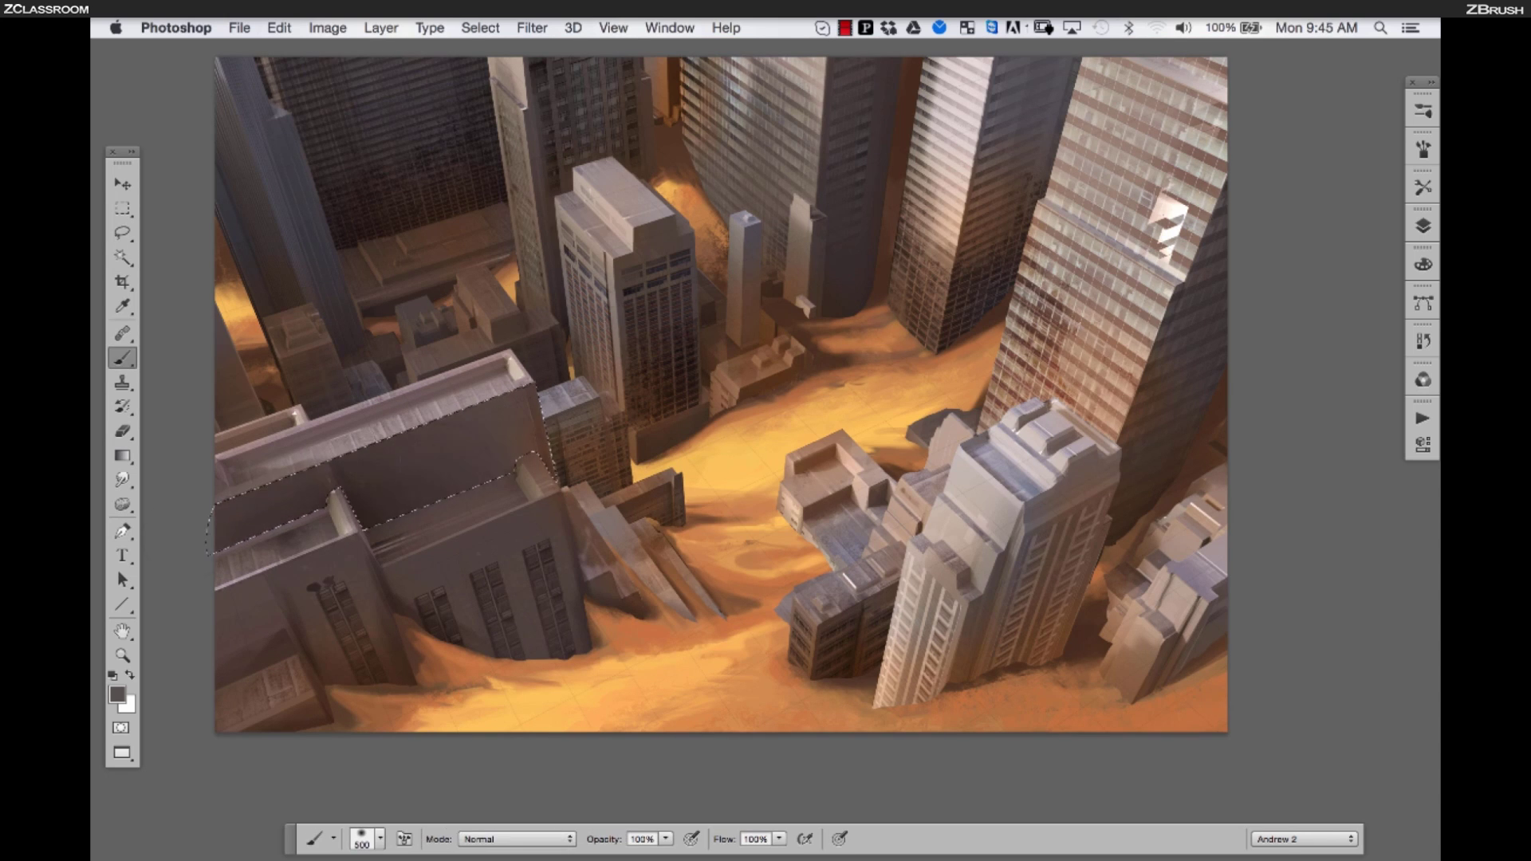
key(super+d)
Reduce the brush and shade the lower part of the pale foreground tower and the dark block beside it
key(bracketleft)
key(bracketleft)
key(bracketleft)
key(bracketleft)
key(bracketleft)
mouse_move(1073, 587)
mouse_down()
mouse_move(926, 716)
mouse_move(969, 630)
mouse_up()
drag(871, 639, 811, 669)
Lasso the side face of the broken block beside the leaning slabs, darken it and deselect
scroll(611, 581, up, 3)
key(l)
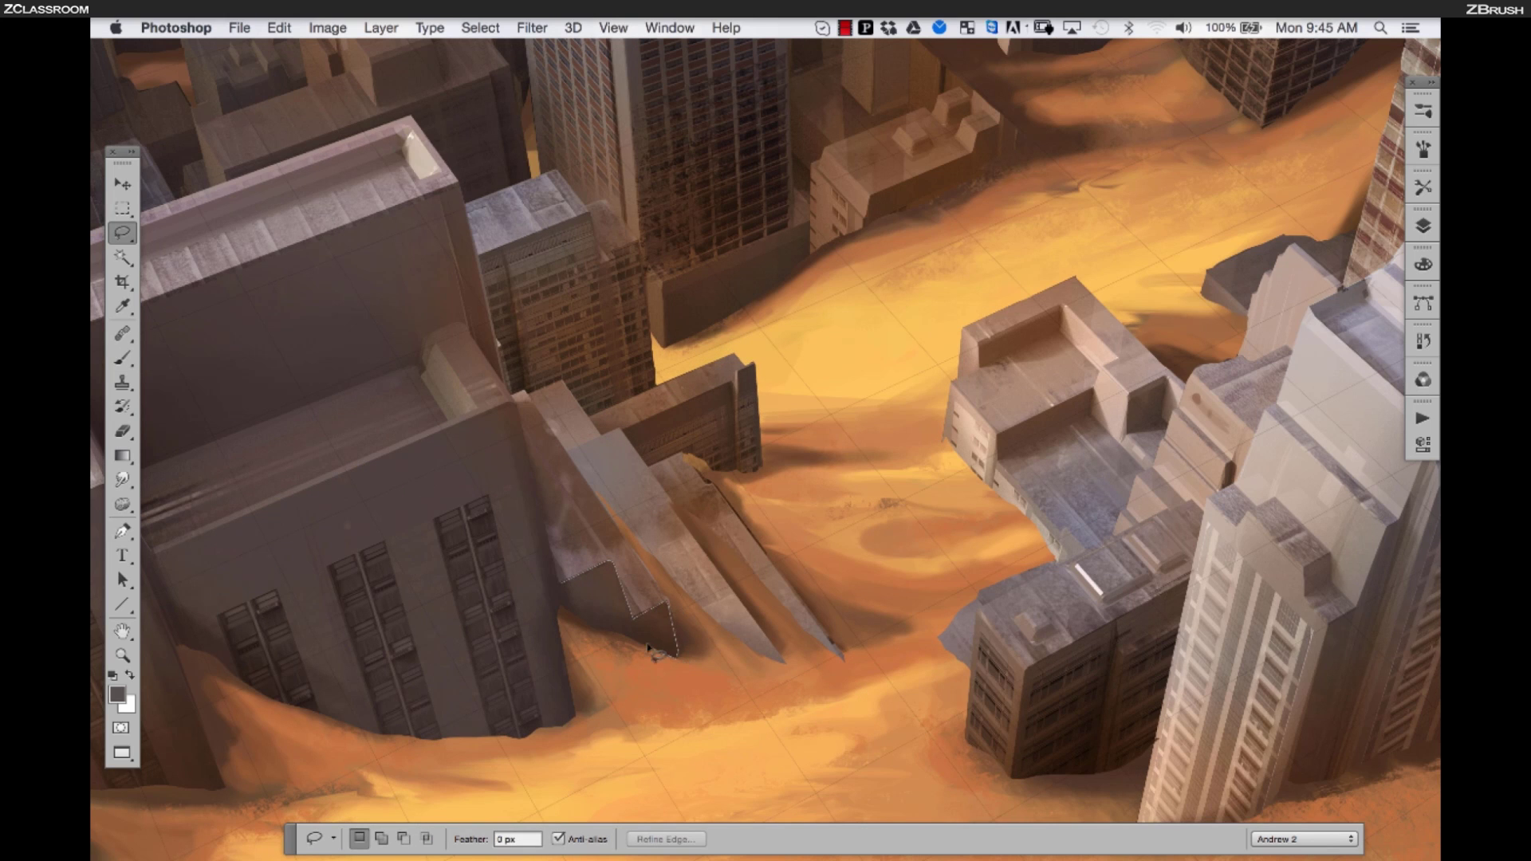
mouse_move(633, 648)
mouse_down()
mouse_move(563, 612)
mouse_move(662, 626)
mouse_up()
key(b)
key(super+d)
scroll(754, 562, down, 3)
Reduce the brush to size 40 and paint shadow detail on the leaning slabs beside the large building
scroll(750, 550, up, 3)
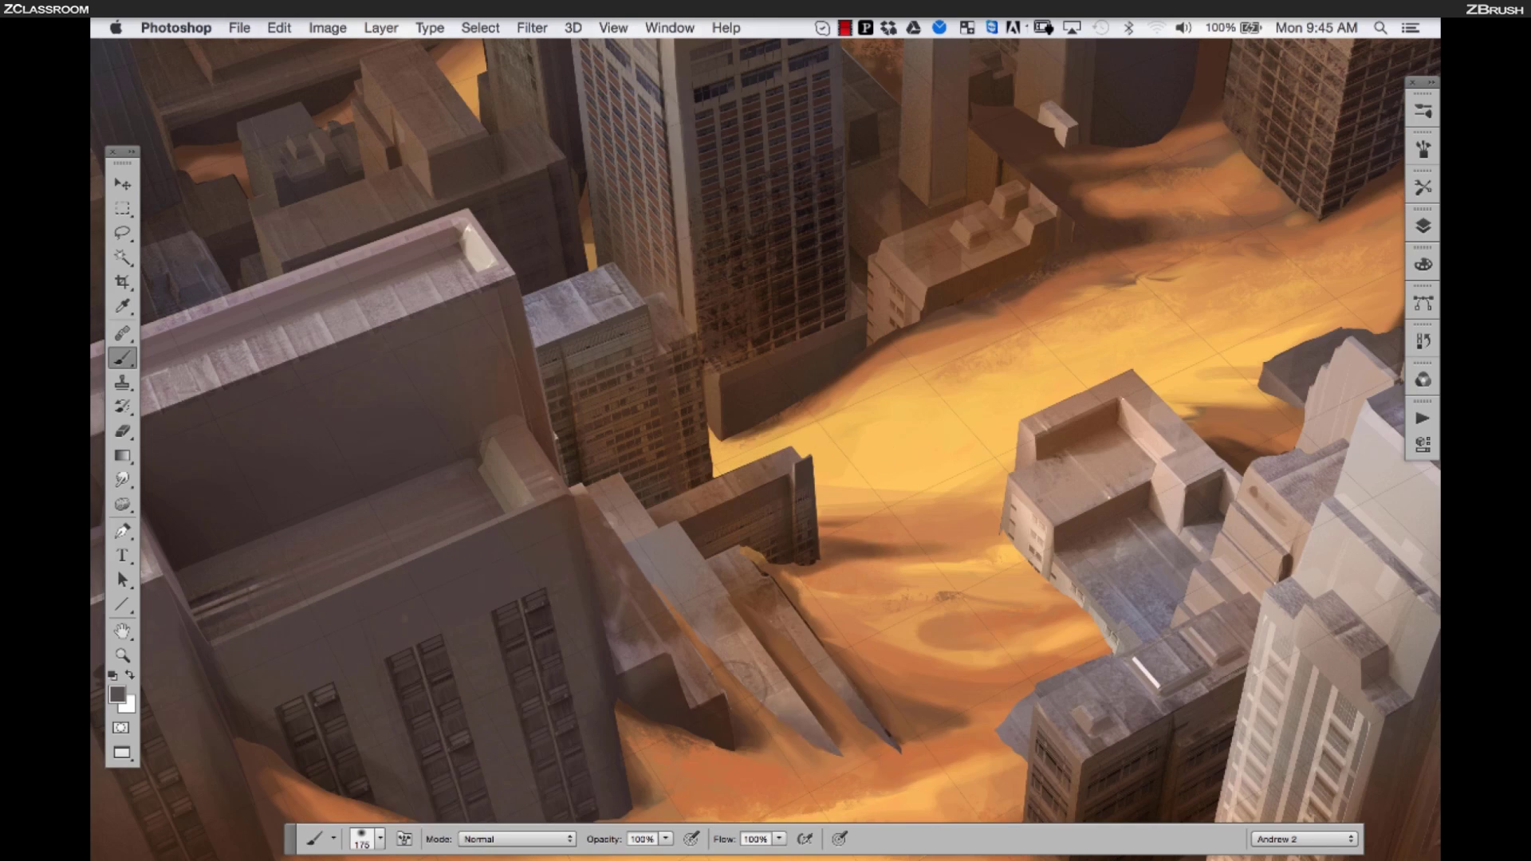
key(bracketleft)
key(bracketleft)
key(bracketleft)
key(bracketleft)
key(bracketleft)
key(bracketleft)
key(bracketleft)
key(bracketleft)
key(bracketleft)
key(bracketleft)
mouse_move(641, 549)
mouse_down()
mouse_move(665, 586)
mouse_move(724, 610)
mouse_move(714, 563)
mouse_up()
scroll(762, 517, down, 3)
scroll(867, 534, up, 3)
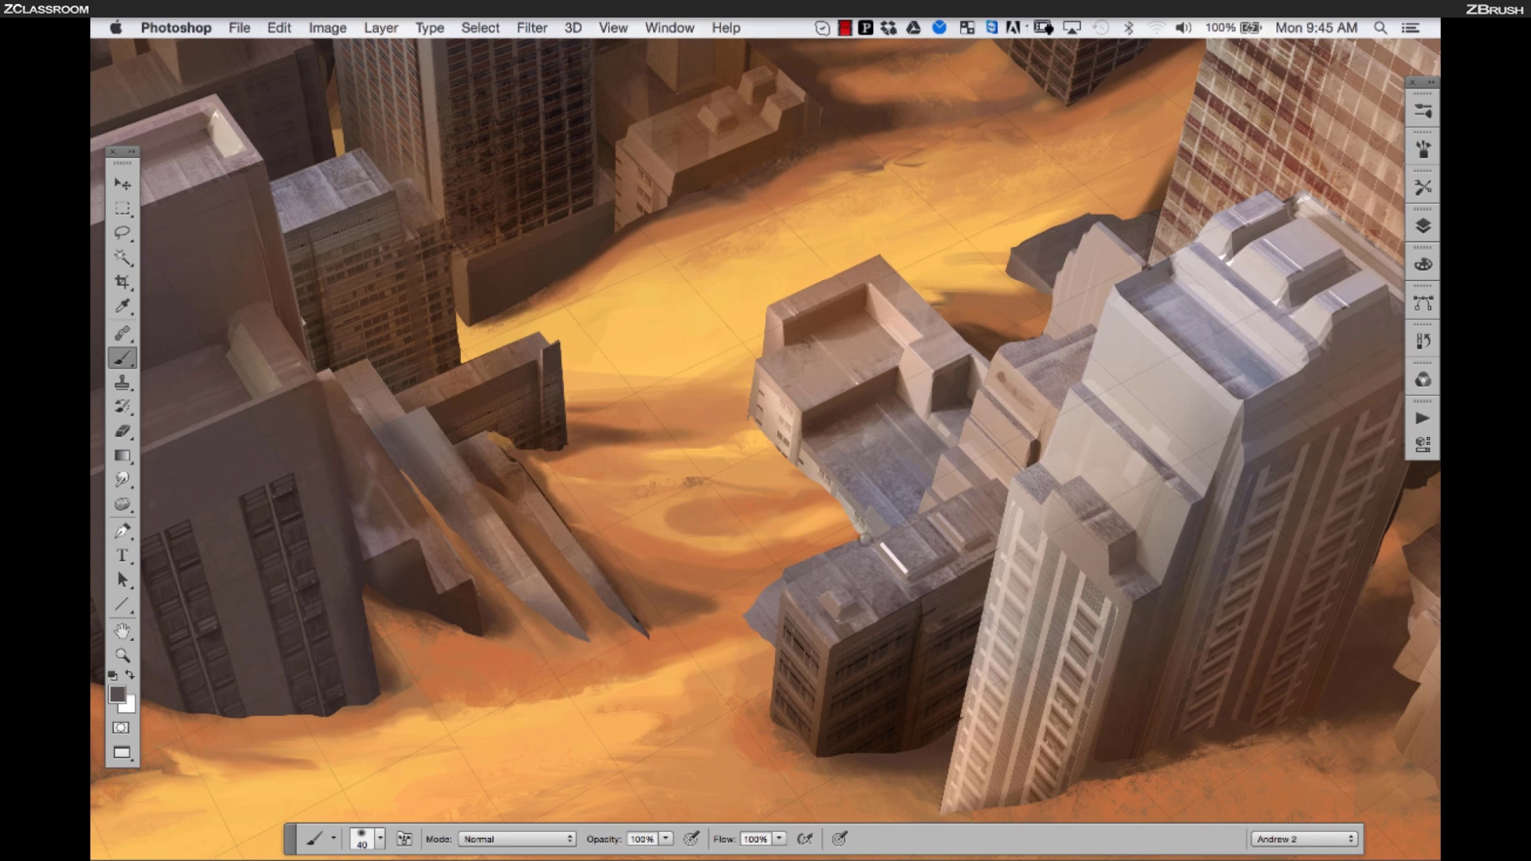
Paint grey shading over the small buildings near the right edge and the side of the pale foreground tower
scroll(423, 375, down, 3)
scroll(593, 424, up, 3)
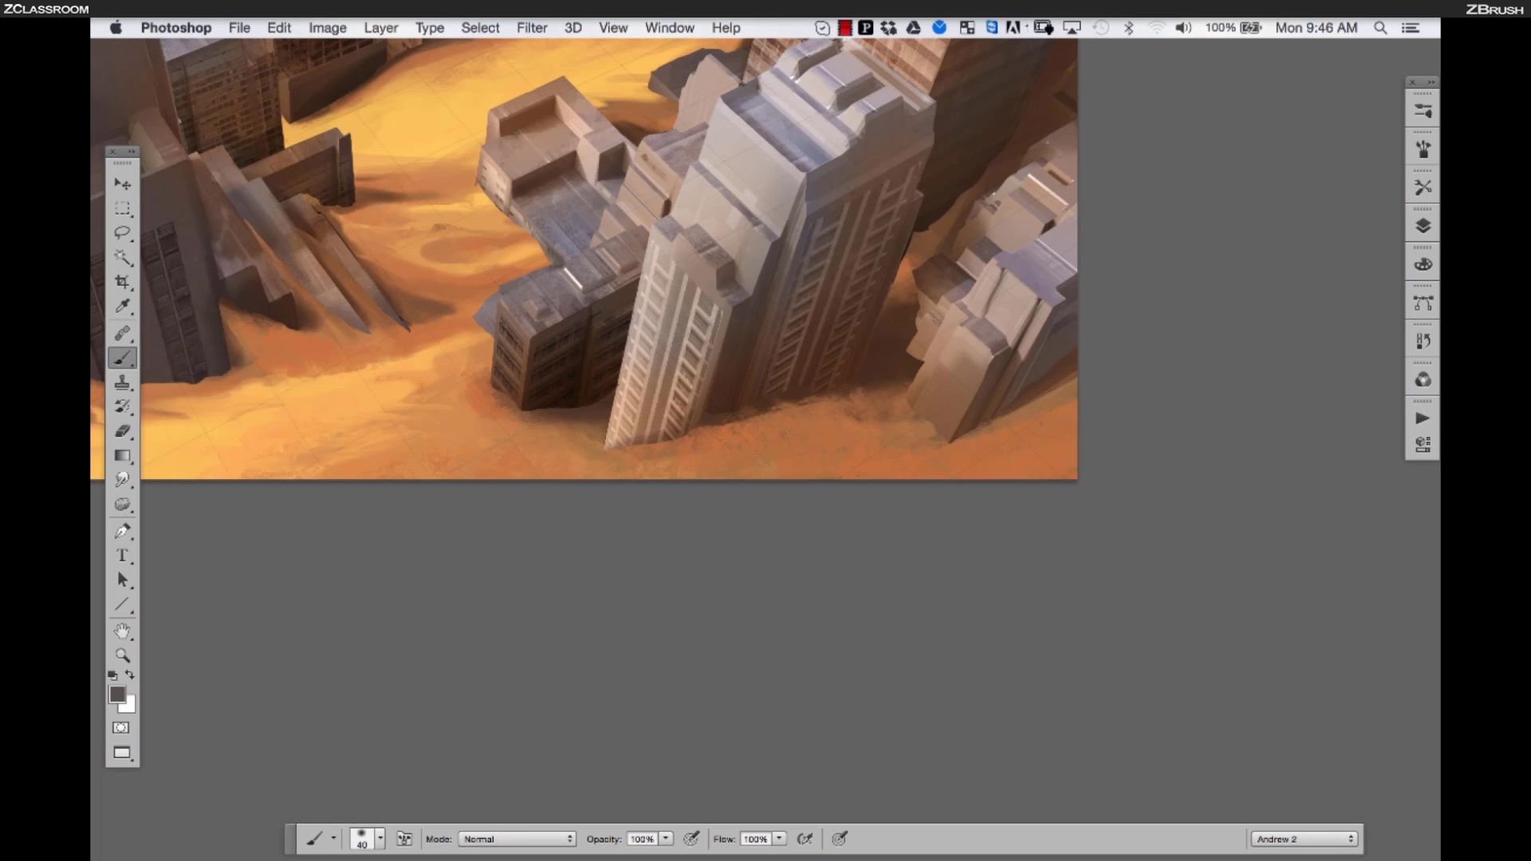
drag(965, 430, 1065, 323)
drag(838, 319, 737, 506)
Enlarge the brush to size 200 and broaden the shading across the foreground tower and neighbouring buildings
key(bracketright)
key(bracketright)
key(bracketright)
key(bracketright)
key(bracketright)
key(bracketright)
key(bracketright)
key(bracketright)
key(bracketright)
mouse_move(857, 343)
mouse_down()
mouse_move(957, 295)
mouse_move(917, 367)
mouse_up()
drag(679, 48, 714, 323)
scroll(714, 322, down, 2)
key(bracketright)
key(bracketright)
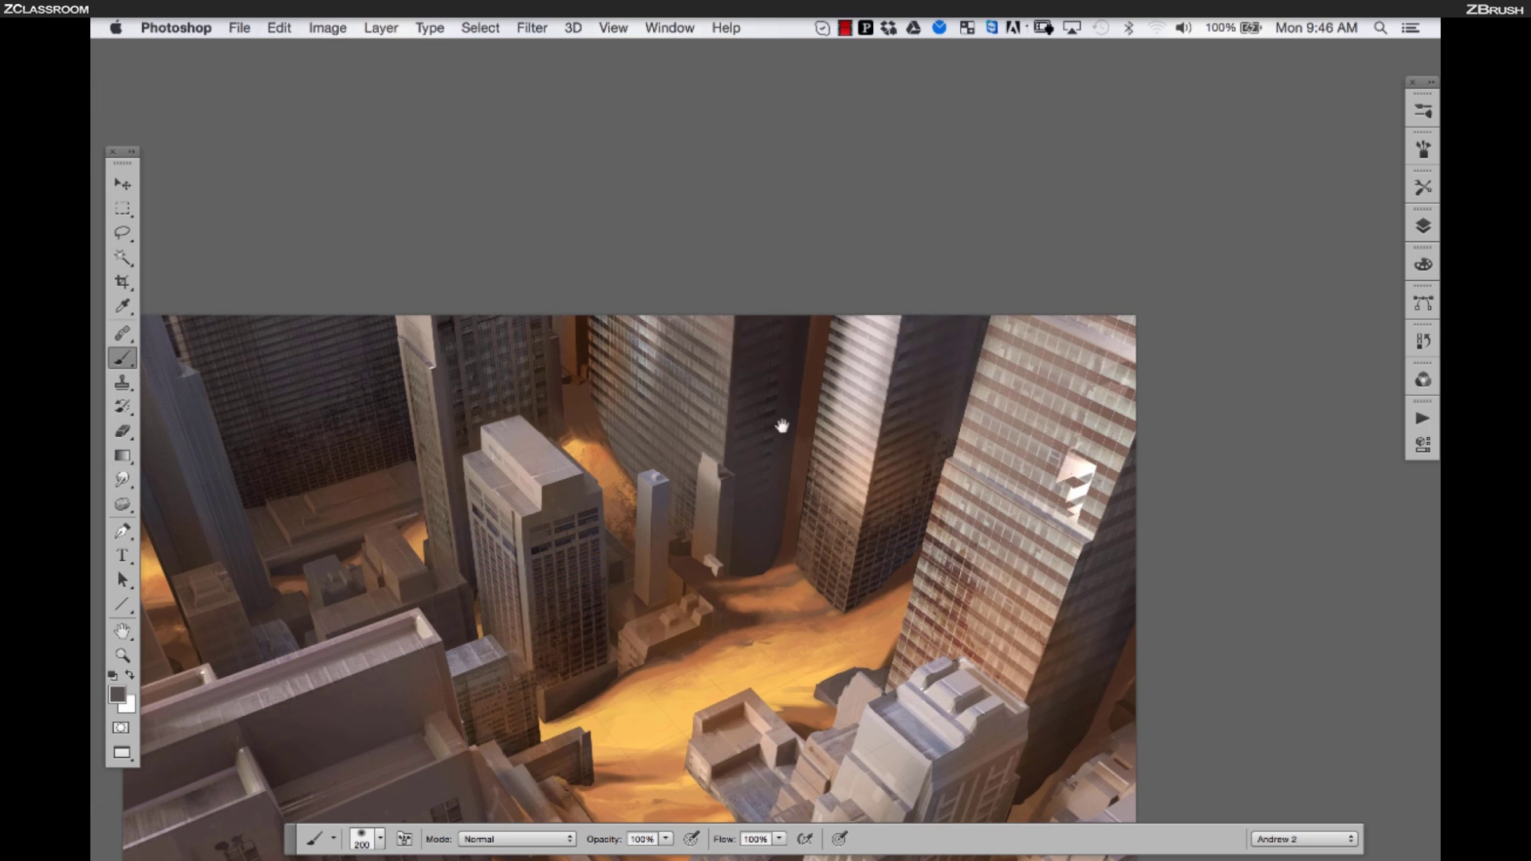
Lasso the shadowed side of the pale foreground tower, pick a darker brown, shade it and hide the selection outline
scroll(687, 457, up, 2)
key(l)
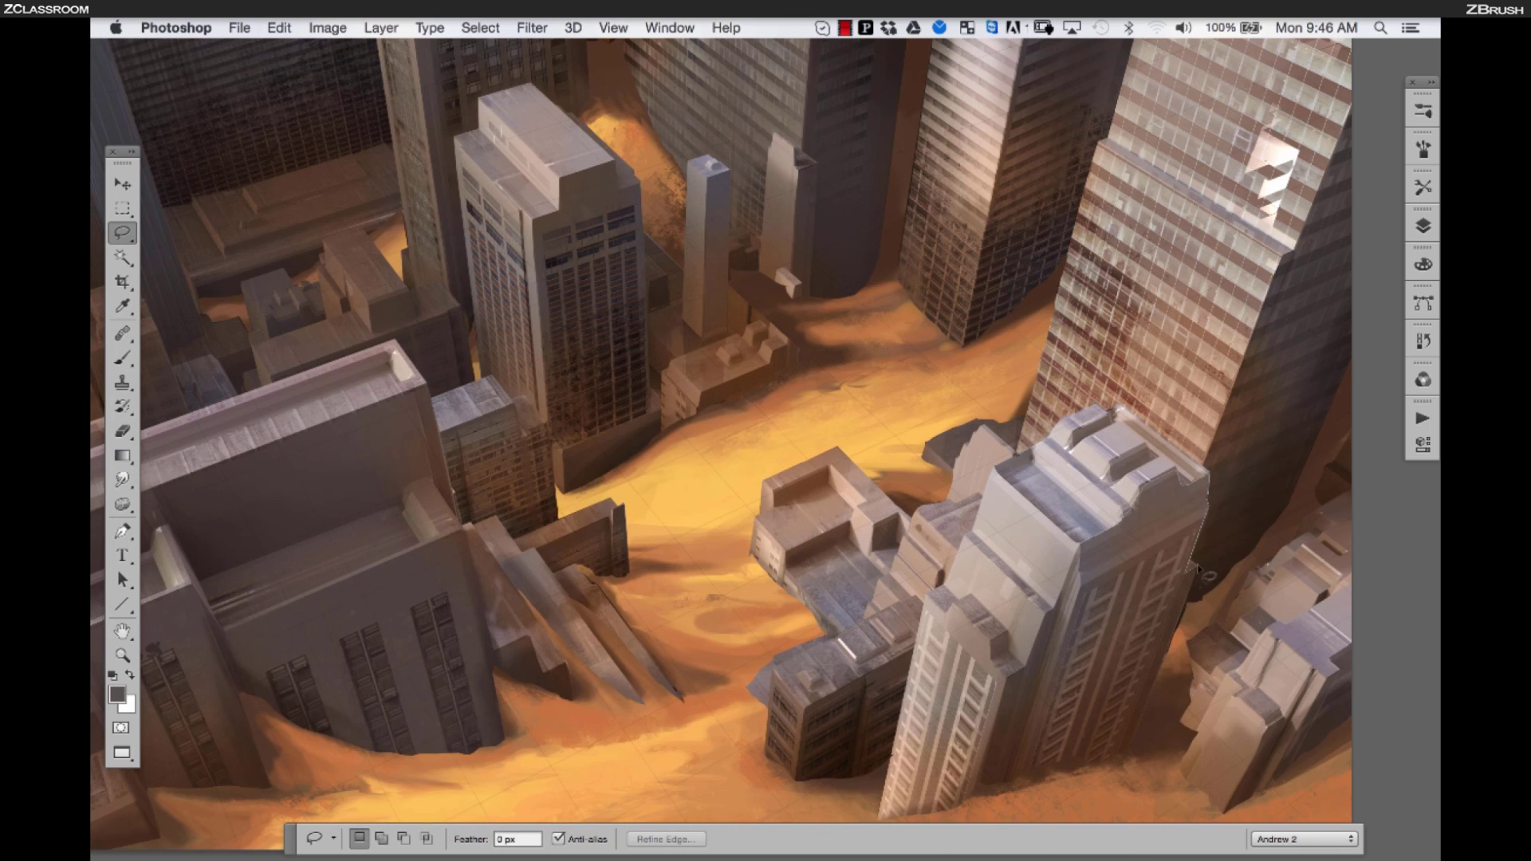
drag(1080, 546, 1141, 480)
click(1424, 264)
drag(1254, 300, 1266, 322)
key(b)
mouse_move(1134, 762)
mouse_down()
mouse_move(1110, 746)
mouse_move(1179, 547)
mouse_up()
key(super+h)
Switch to a textured brush preset at size 1000 and darken the pale tower's shadowed side
click(1424, 111)
drag(1397, 298, 1397, 335)
click(1321, 329)
click(1117, 662)
key(super+minus)
drag(853, 563, 968, 581)
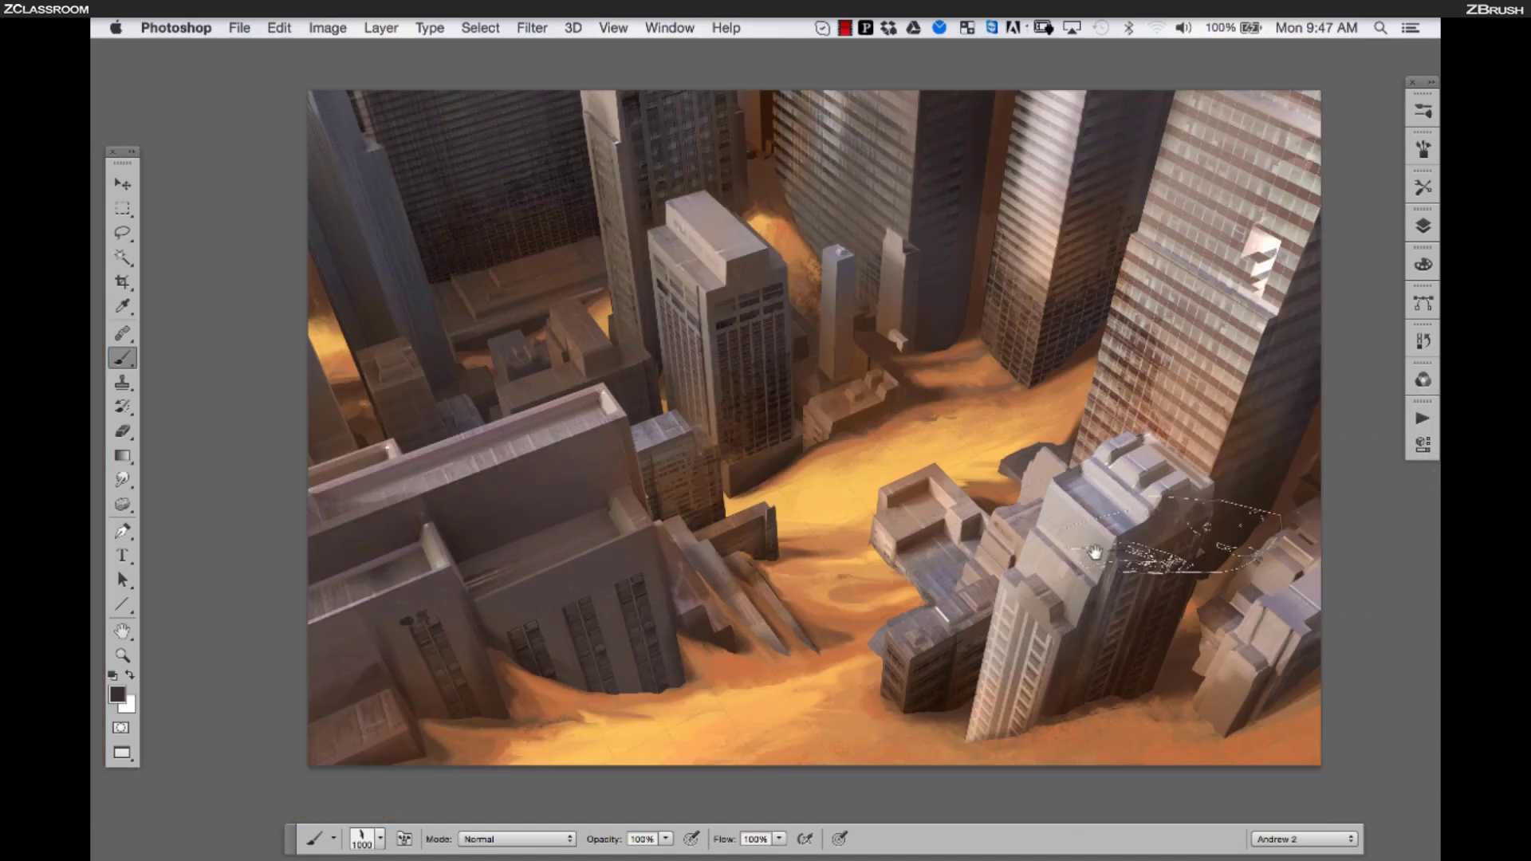
Lasso the front facades of the large foreground building and paint dark shading inside the selection
key(super+equal)
drag(737, 613, 1037, 396)
key(super+minus)
drag(764, 441, 648, 484)
super+click(649, 484)
key(l)
drag(841, 590, 815, 410)
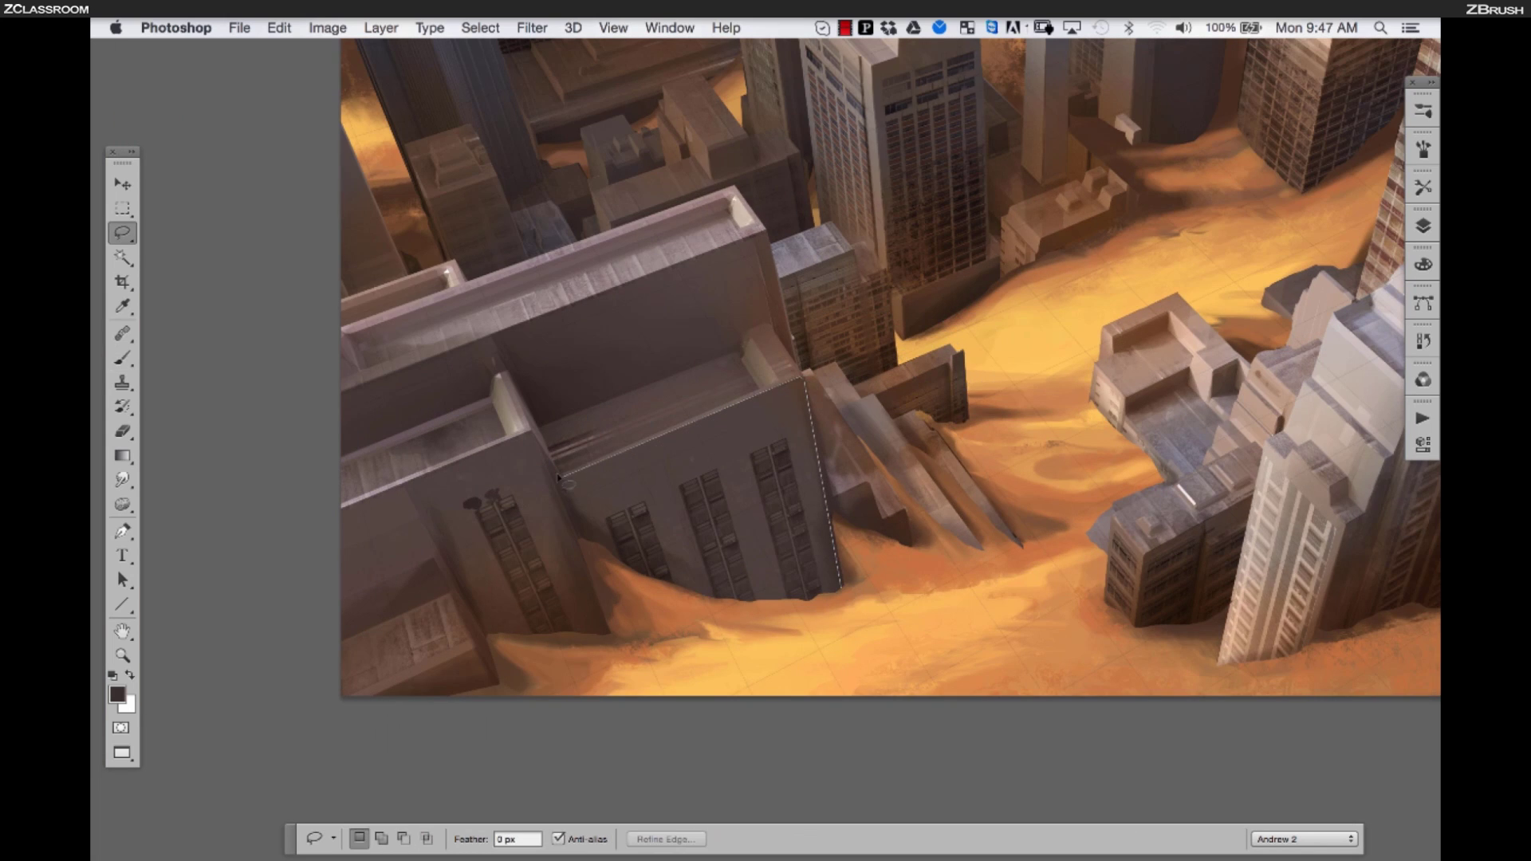
drag(827, 645, 841, 620)
key(b)
mouse_move(510, 598)
mouse_down()
mouse_move(530, 437)
mouse_move(909, 467)
mouse_up()
Choose another textured brush at size 400, paint dark weathering over the large building's front facades and deselect
key(super+minus)
drag(634, 429, 864, 472)
click(1424, 110)
click(1348, 300)
drag(1394, 327, 1390, 195)
click(1271, 249)
drag(830, 510, 865, 594)
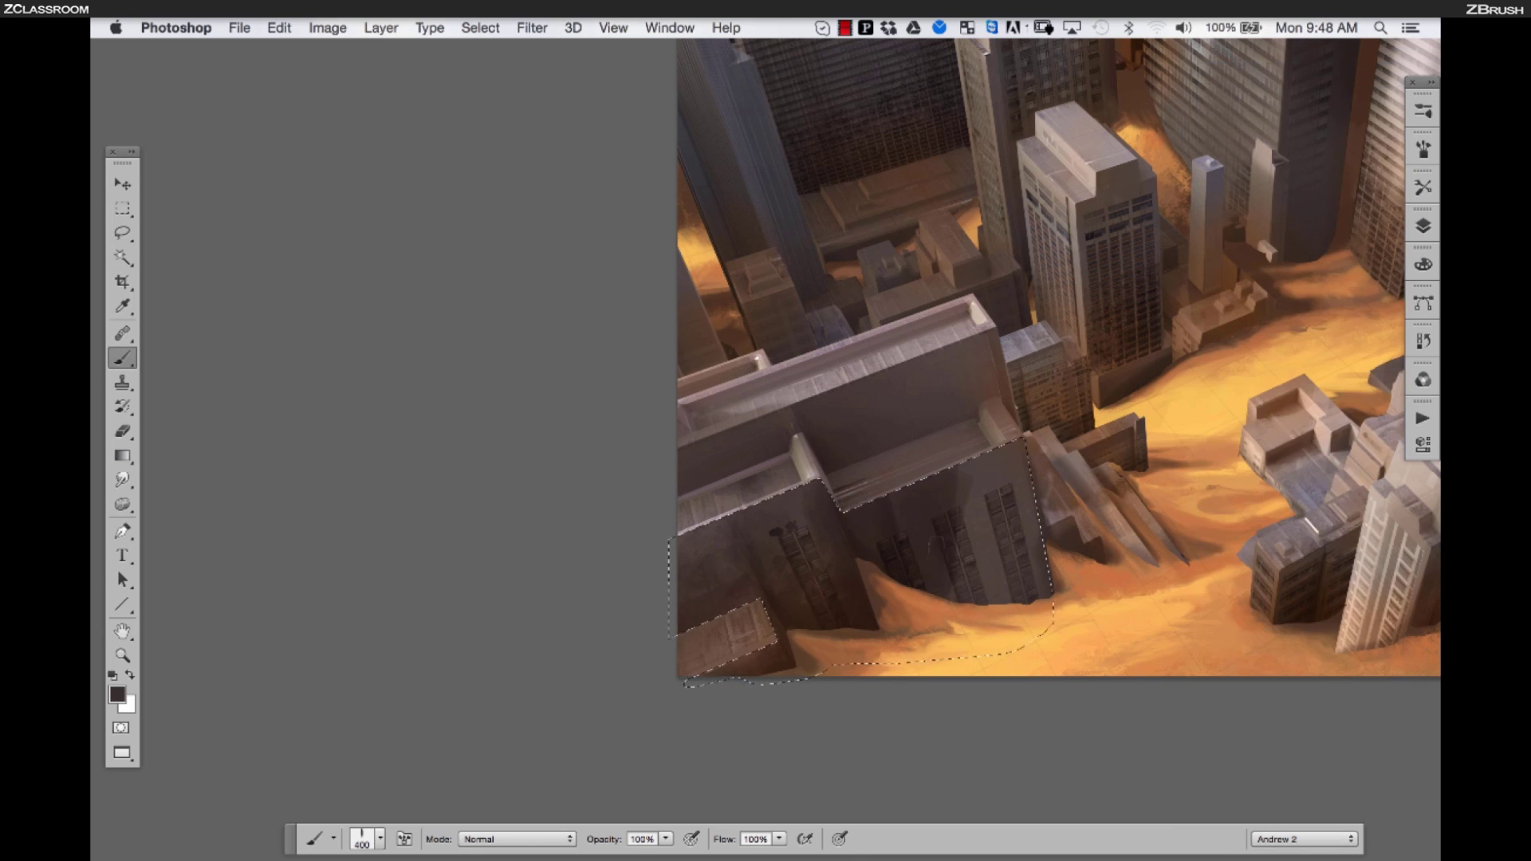
key(super+d)
Darken the small buildings near the painting's right edge and the bright broken patch on the tall right tower
key(super+minus)
key(super+minus)
key(super+minus)
key(super+plus)
key(super+plus)
key(super+plus)
key(super+plus)
drag(978, 627, 958, 690)
drag(1050, 399, 1045, 466)
Paint further dark textured strokes over the tower facades in the upper part of the painting
key(super+minus)
key(super+minus)
drag(1171, 395, 1154, 446)
drag(775, 387, 748, 419)
drag(822, 335, 753, 599)
drag(806, 295, 829, 359)
drag(742, 295, 722, 382)
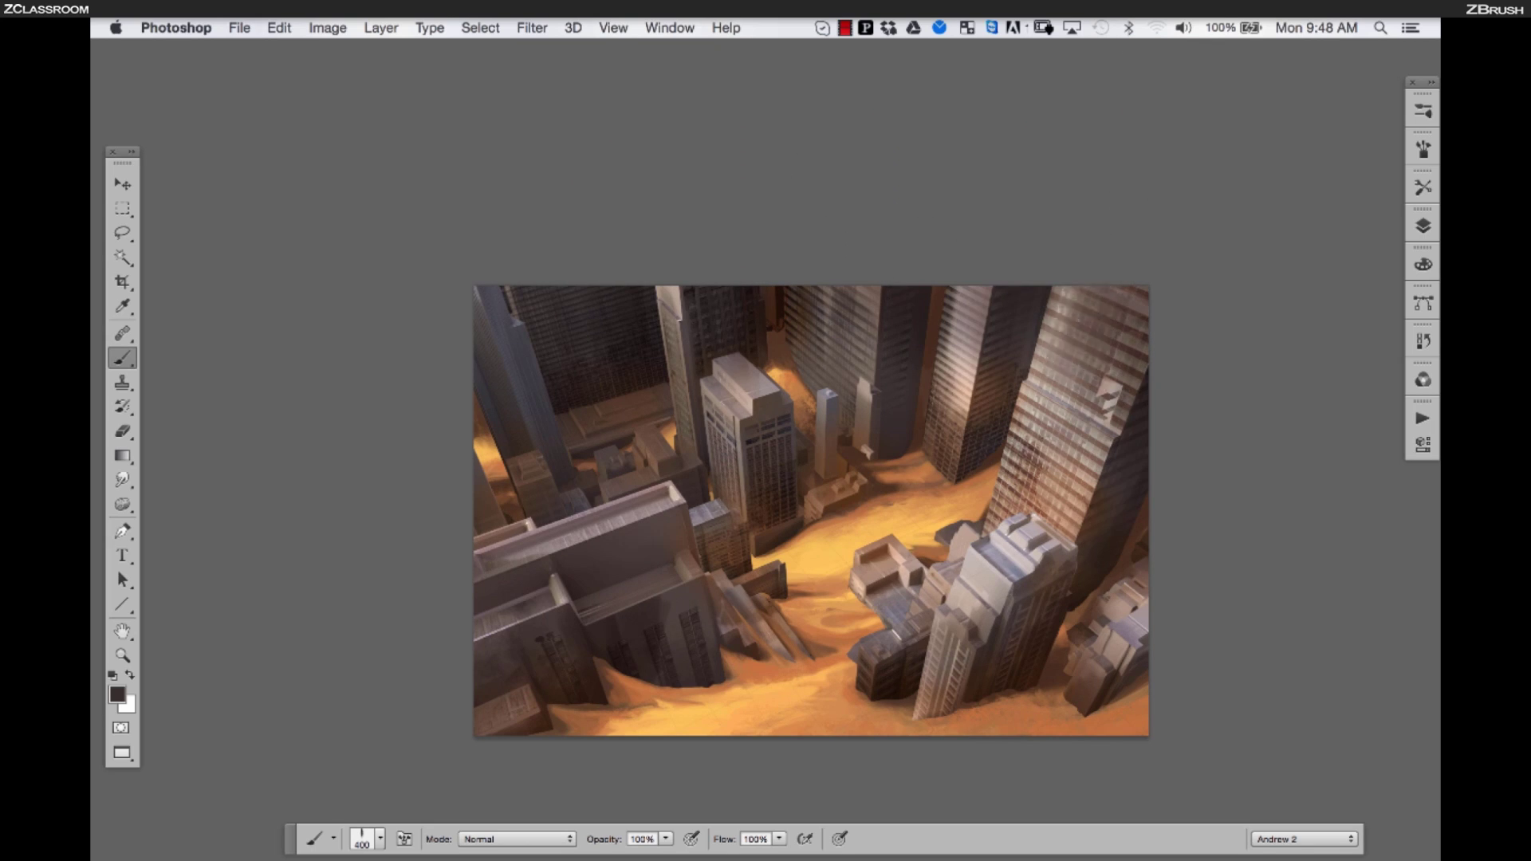
key(super+plus)
key(super+minus)
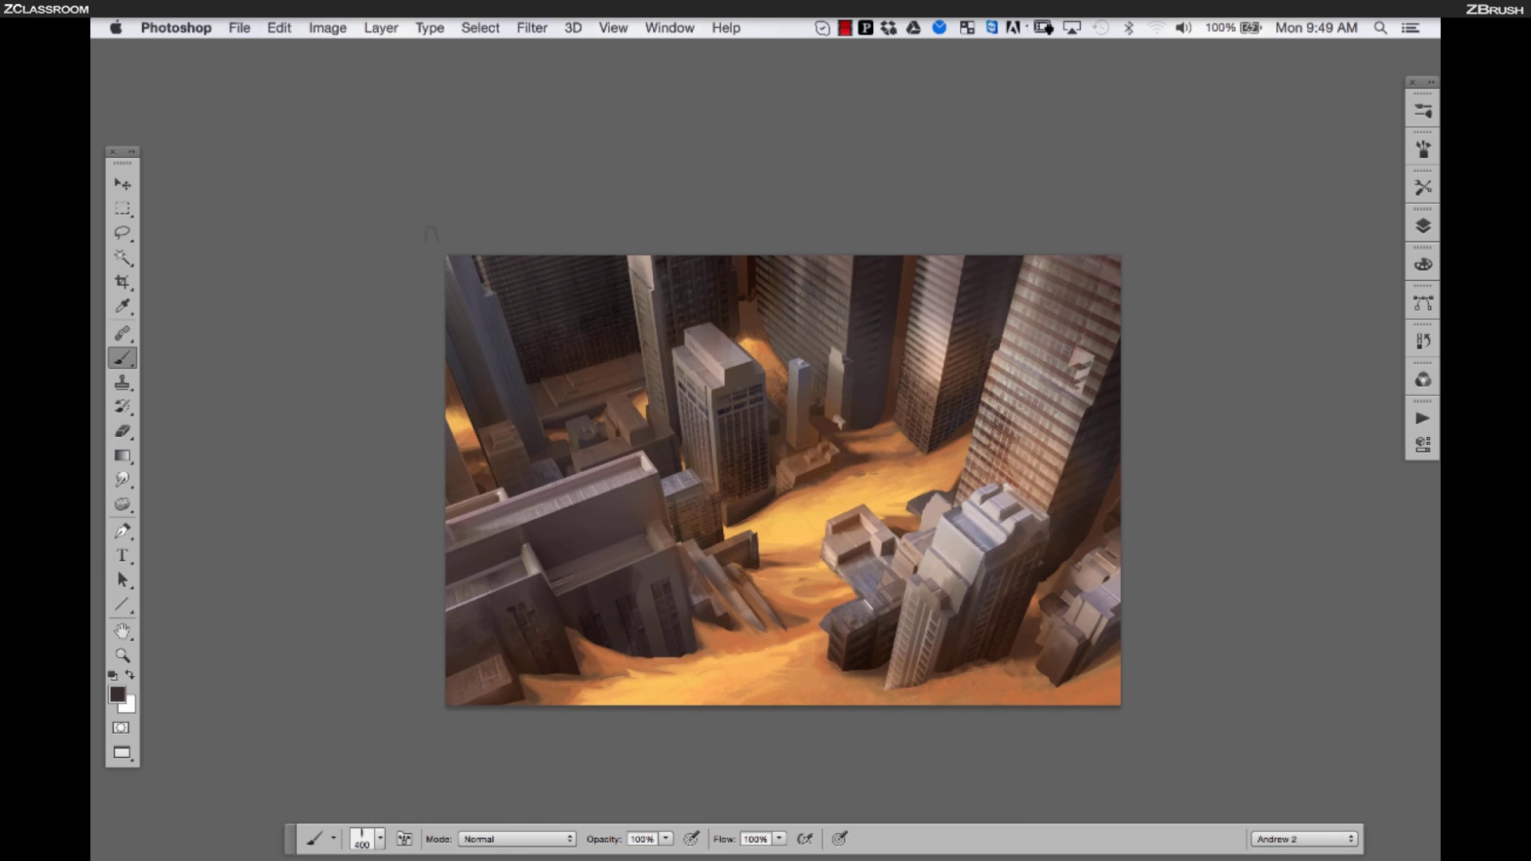
Lasso the upper facade of the small building behind the large foreground building, paint dark shading inside the selection and deselect
key(super+plus)
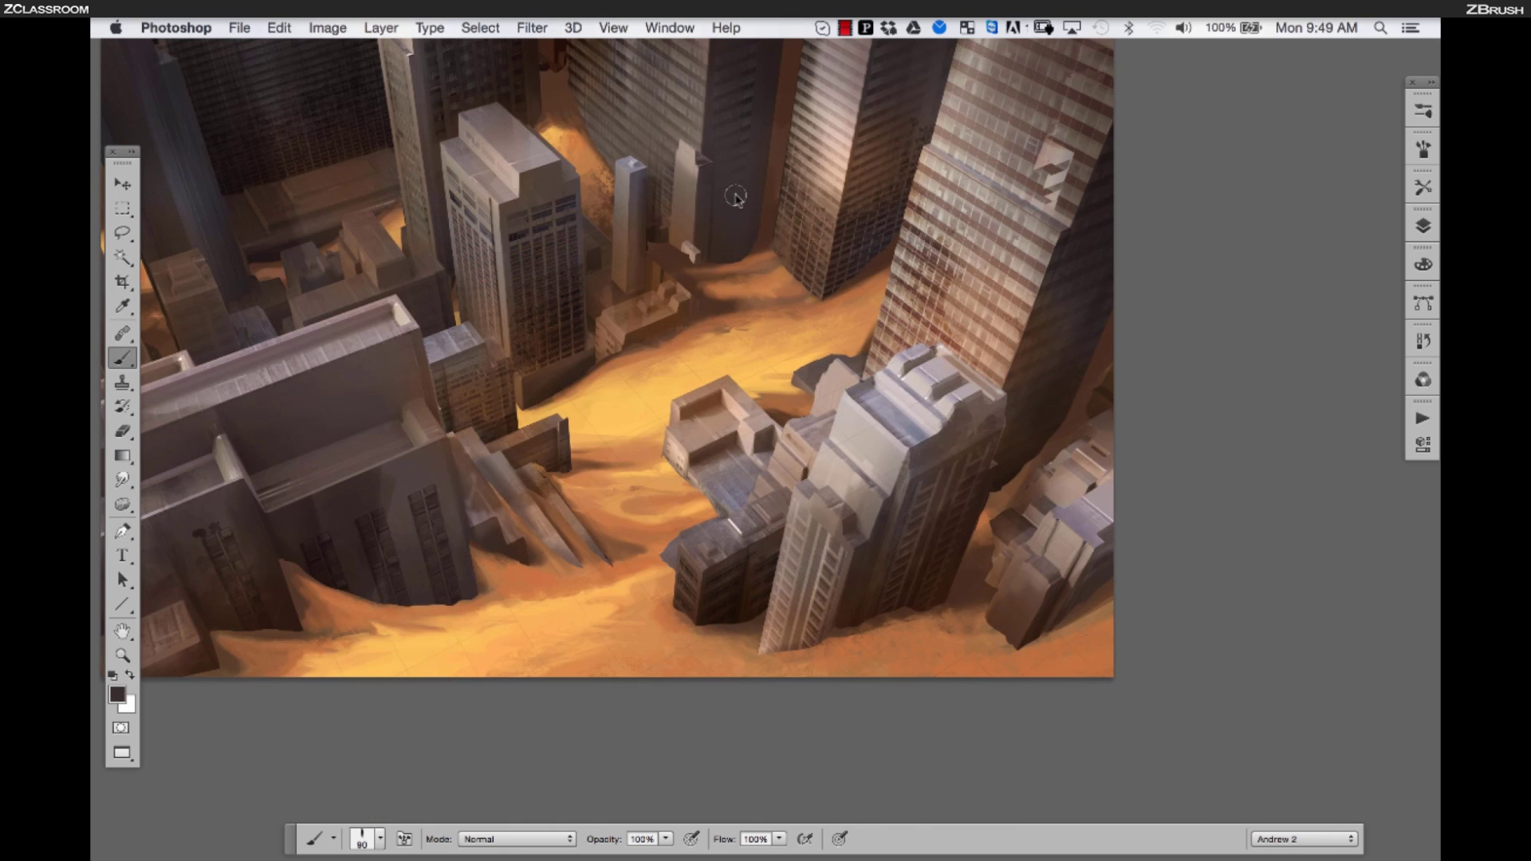
key(super+minus)
key(super+minus)
key(super+minus)
key(super+plus)
key(super+plus)
key(super+plus)
key(l)
key(super+plus)
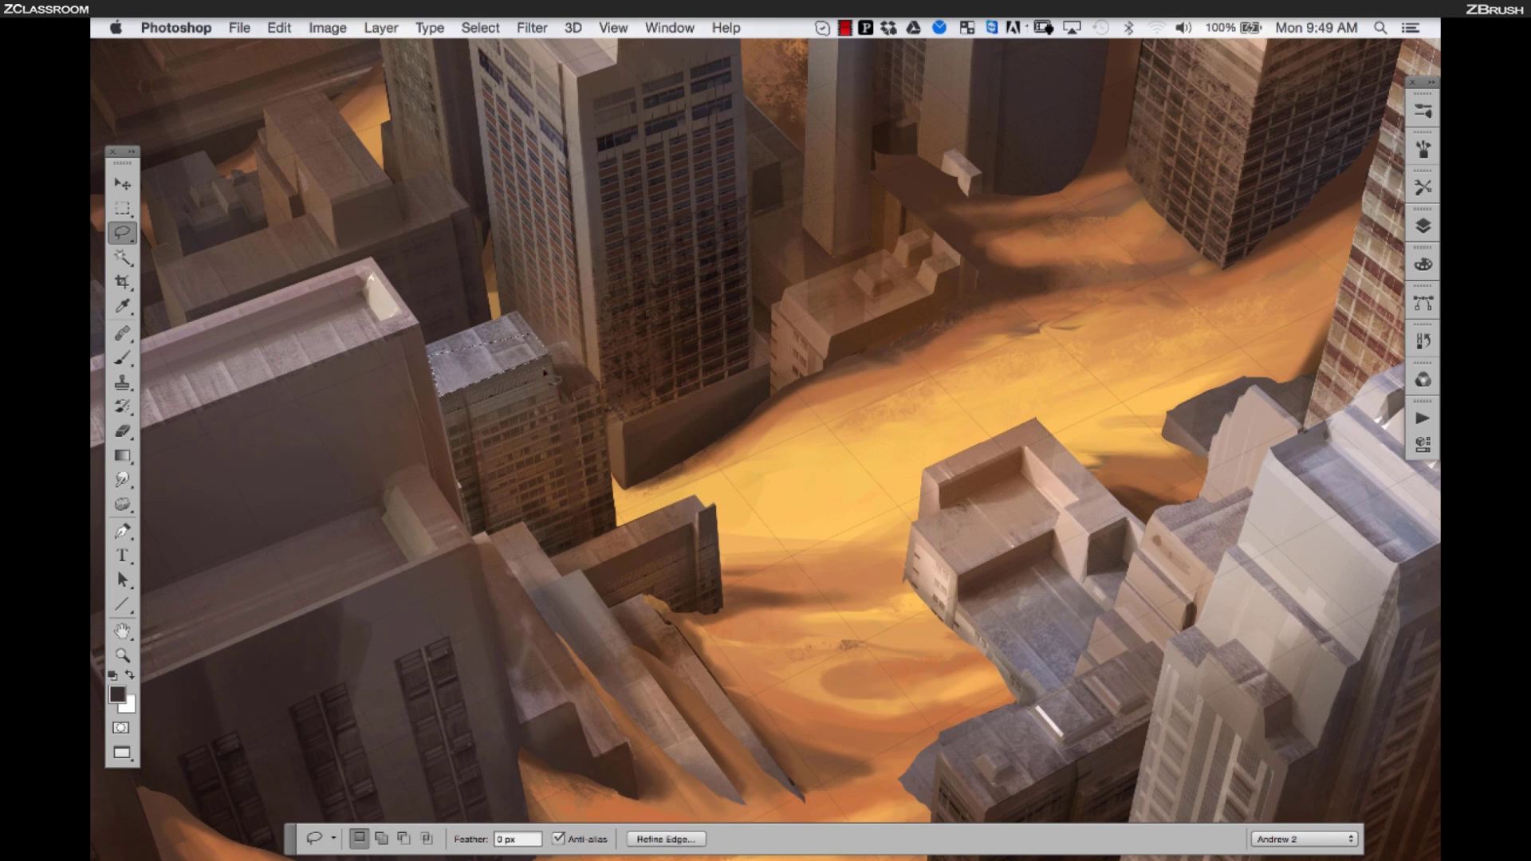
key(b)
drag(446, 381, 539, 349)
key(super+d)
Paint fine strokes along the large foreground building's roof ledges with the textured brush at size 50
key(super+minus)
key(super+minus)
key(super+minus)
key(super+minus)
key(super+plus)
key(super+plus)
key(super+plus)
drag(405, 470, 694, 347)
drag(405, 543, 491, 494)
key(super+minus)
key(super+minus)
key(super+plus)
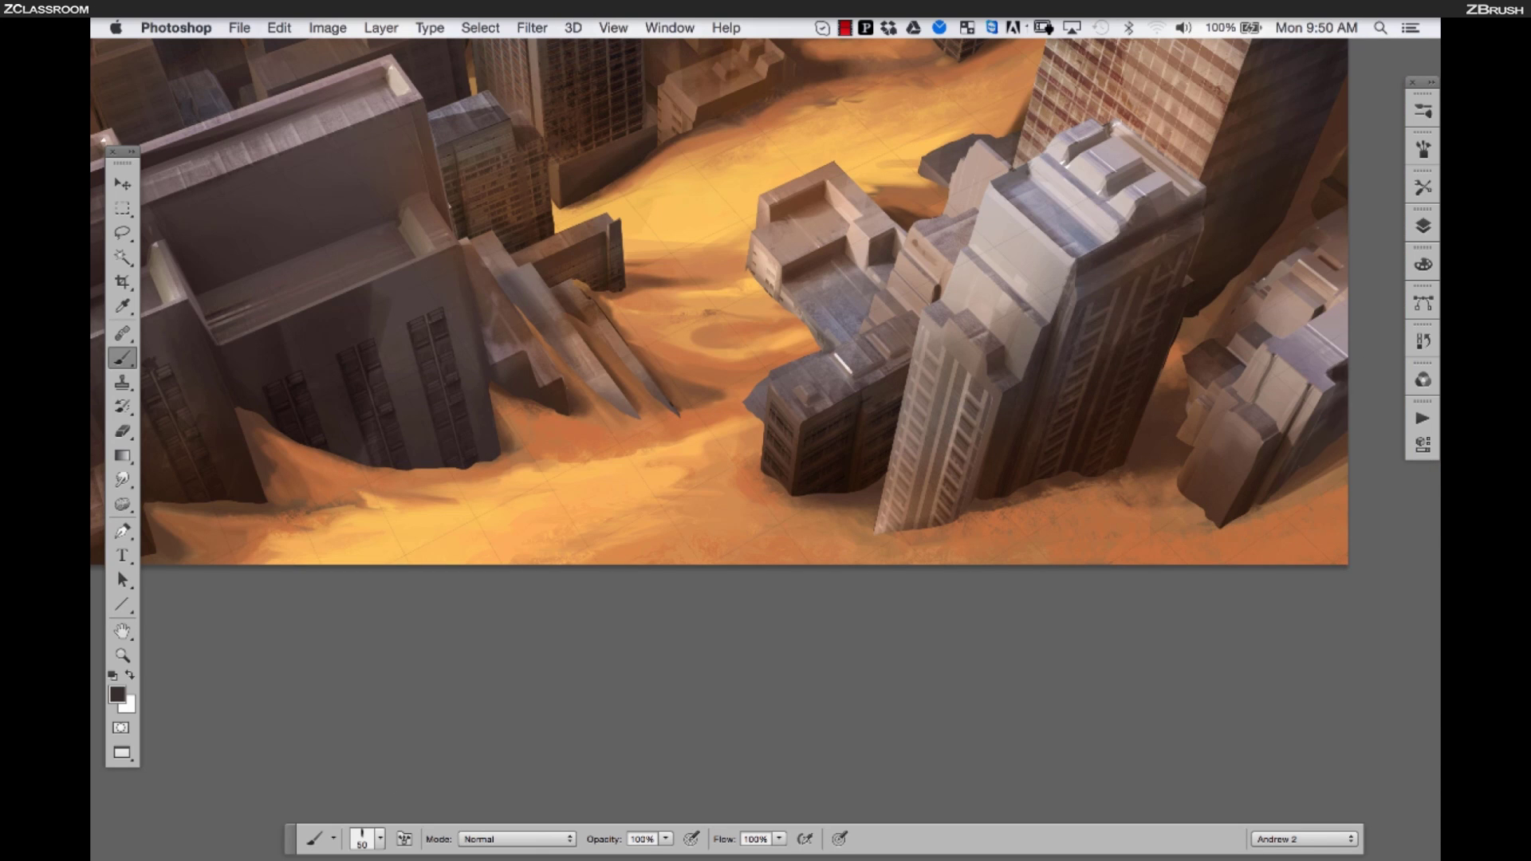
key(super+minus)
key(super+minus)
key(super+minus)
key(super+plus)
scroll(797, 376, left, 5)
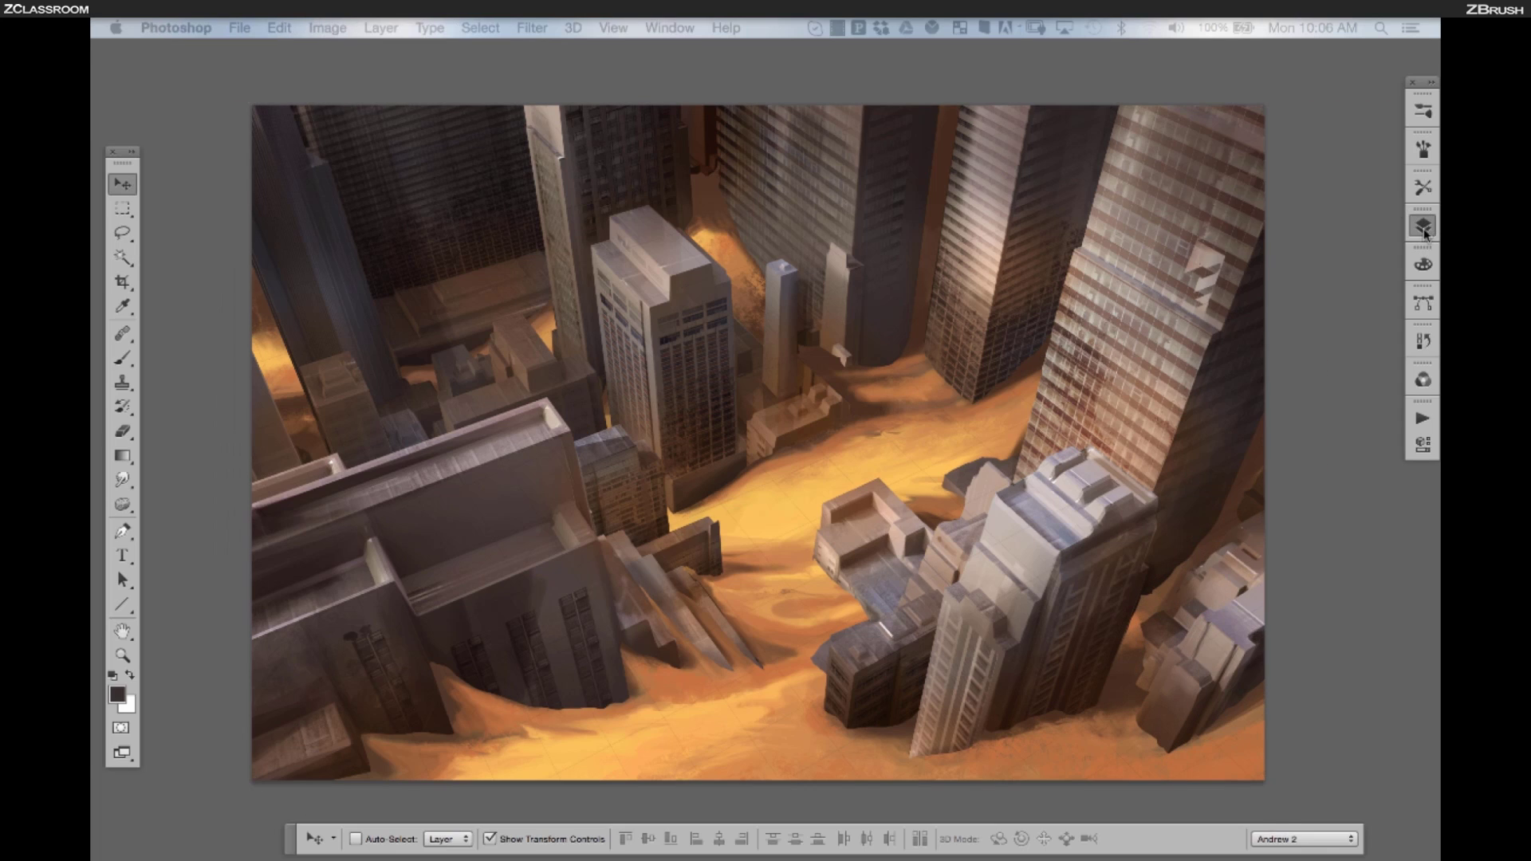
Choose a soft round brush at size 400 with a light orange colour and paint a soft glow over the sand
click(1424, 228)
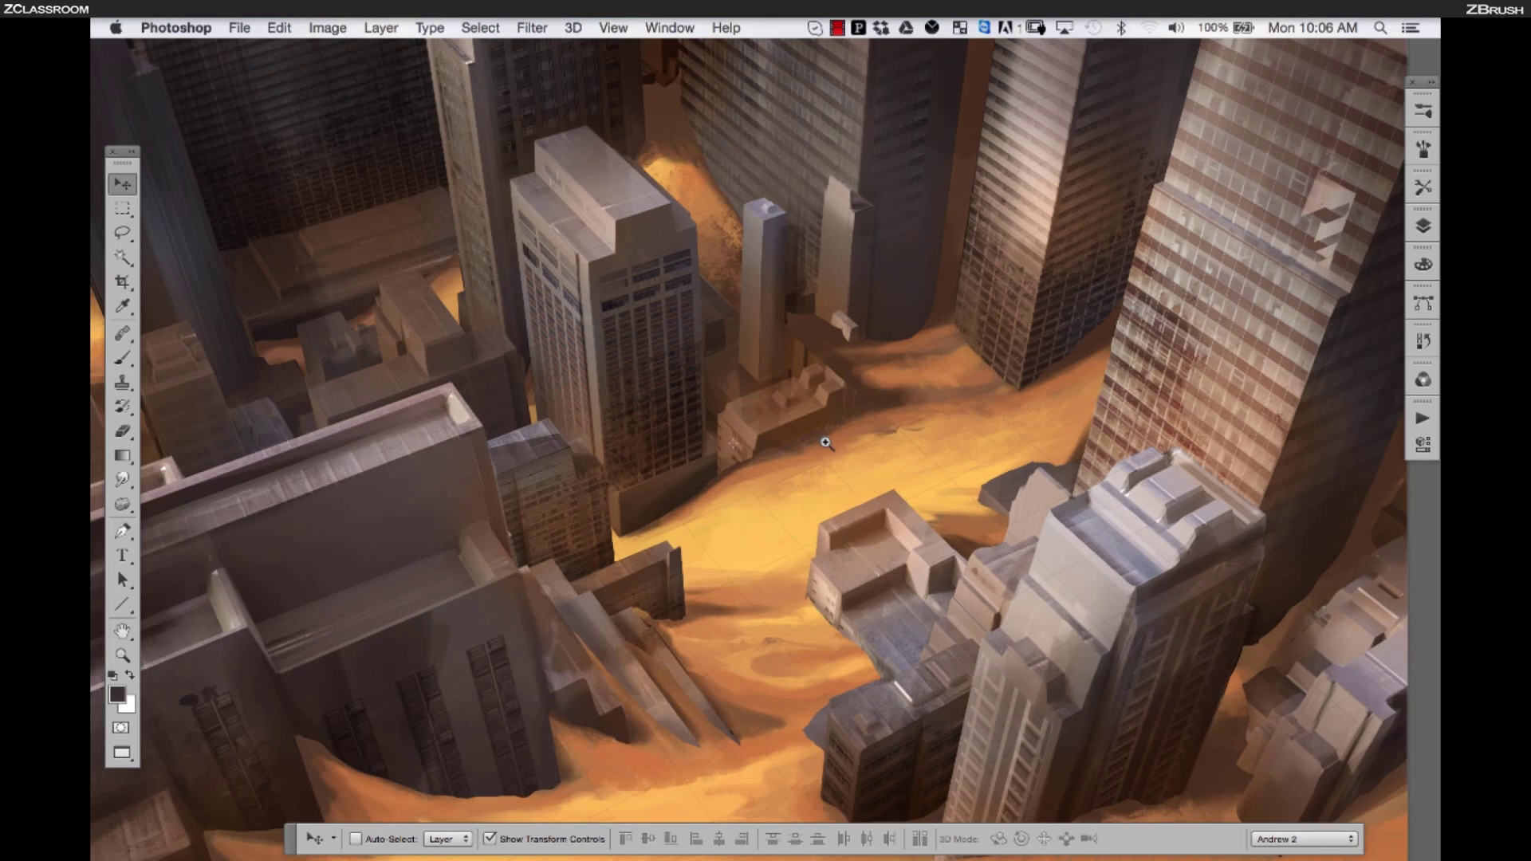
key(b)
click(1424, 110)
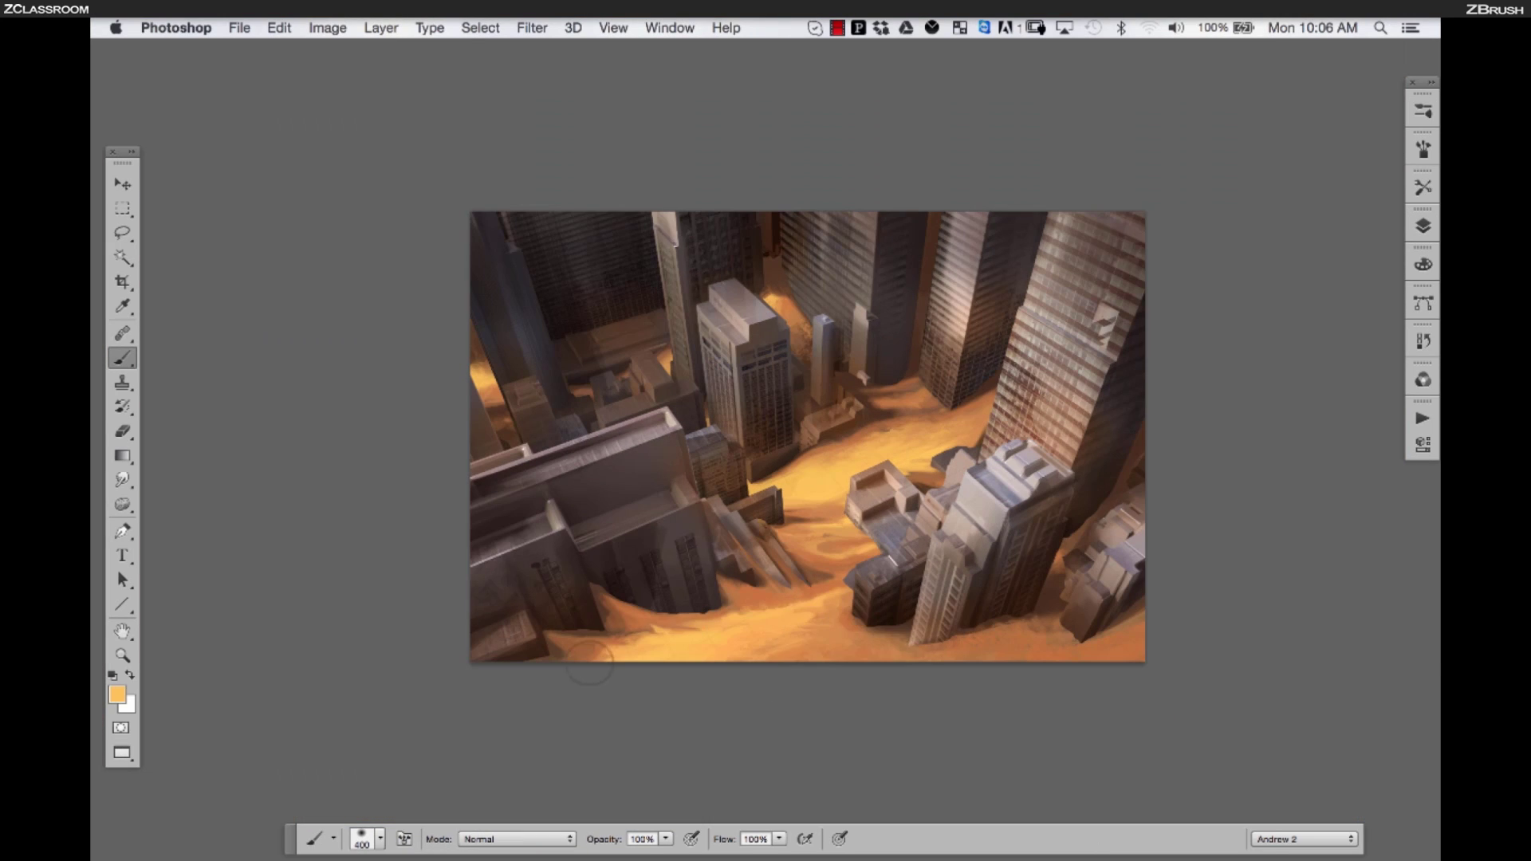
mouse_move(588, 663)
mouse_down()
mouse_move(745, 650)
mouse_move(817, 524)
mouse_up()
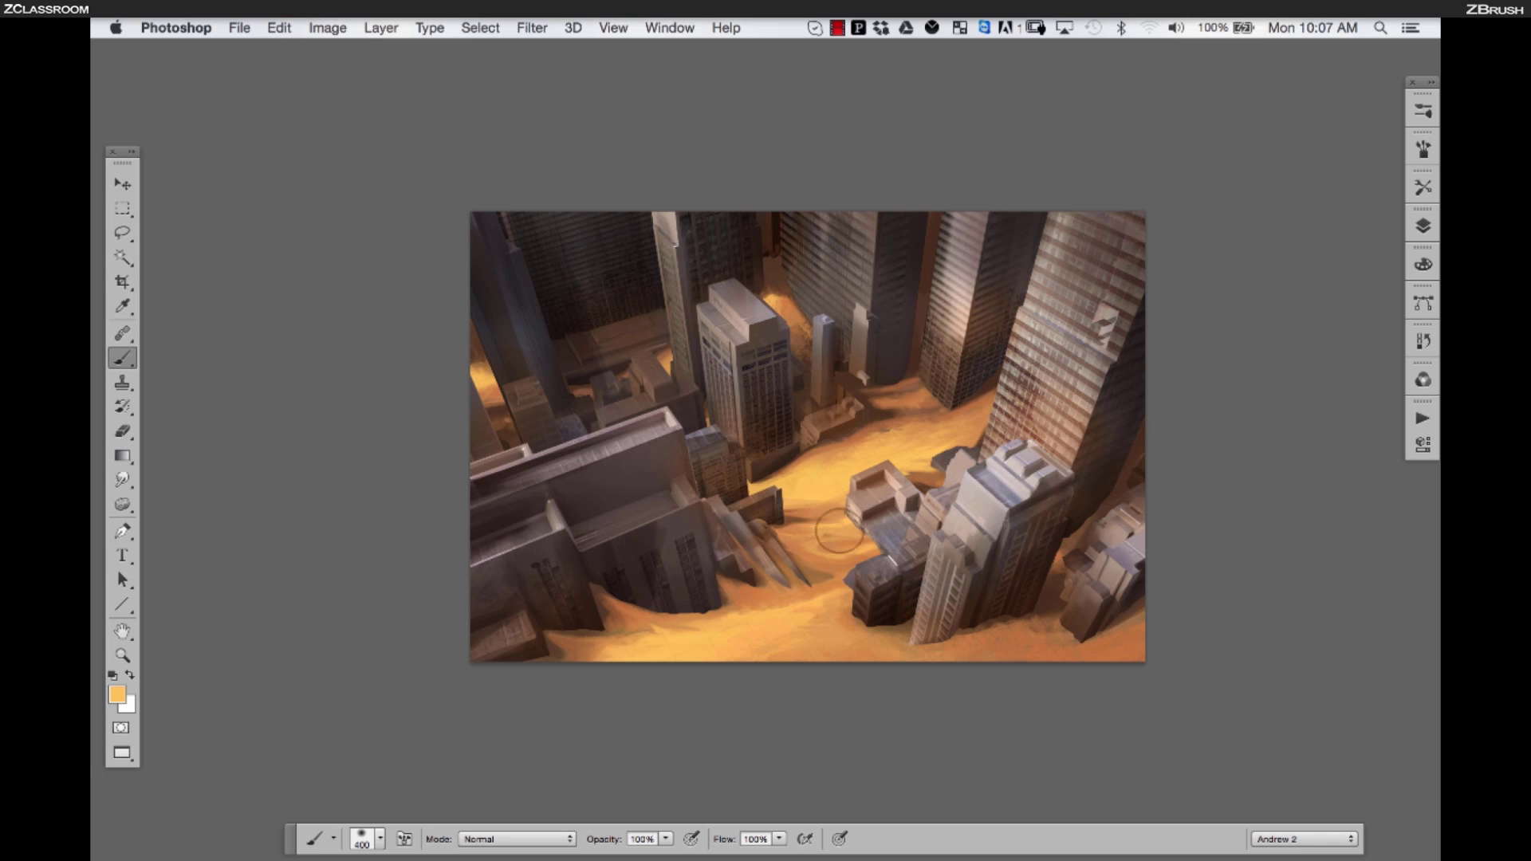